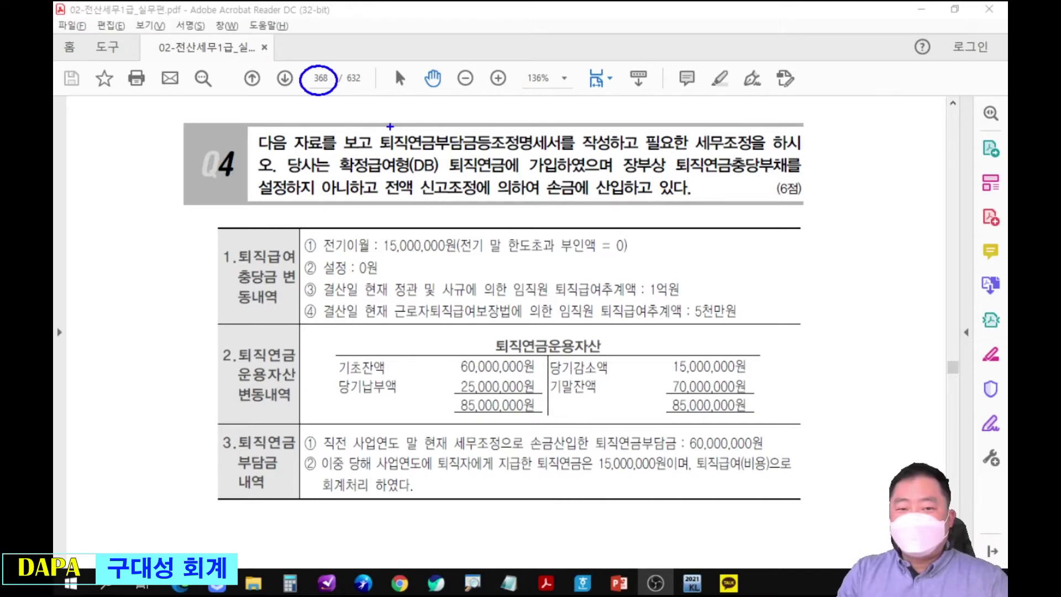
Circle 확정급여형(DB) and the two 퇴직급여추계액 amounts, annotating the latter with an arrow and MAX : 100,000,000.
mouse_move(355, 153)
mouse_down()
mouse_move(337, 161)
mouse_move(436, 166)
mouse_move(398, 151)
mouse_move(439, 183)
mouse_up()
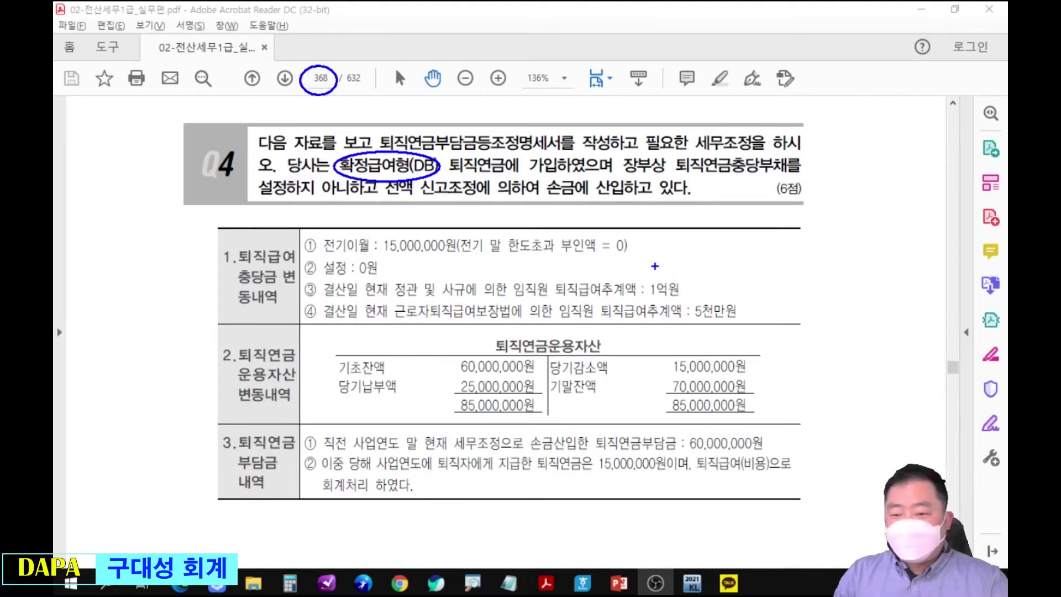
drag(645, 269, 647, 268)
mouse_move(729, 275)
mouse_down()
mouse_move(753, 336)
mouse_move(760, 285)
mouse_move(759, 297)
mouse_move(800, 264)
mouse_move(824, 266)
mouse_move(826, 290)
mouse_move(883, 283)
mouse_up()
mouse_move(891, 274)
mouse_down()
mouse_move(891, 283)
mouse_move(950, 271)
mouse_up()
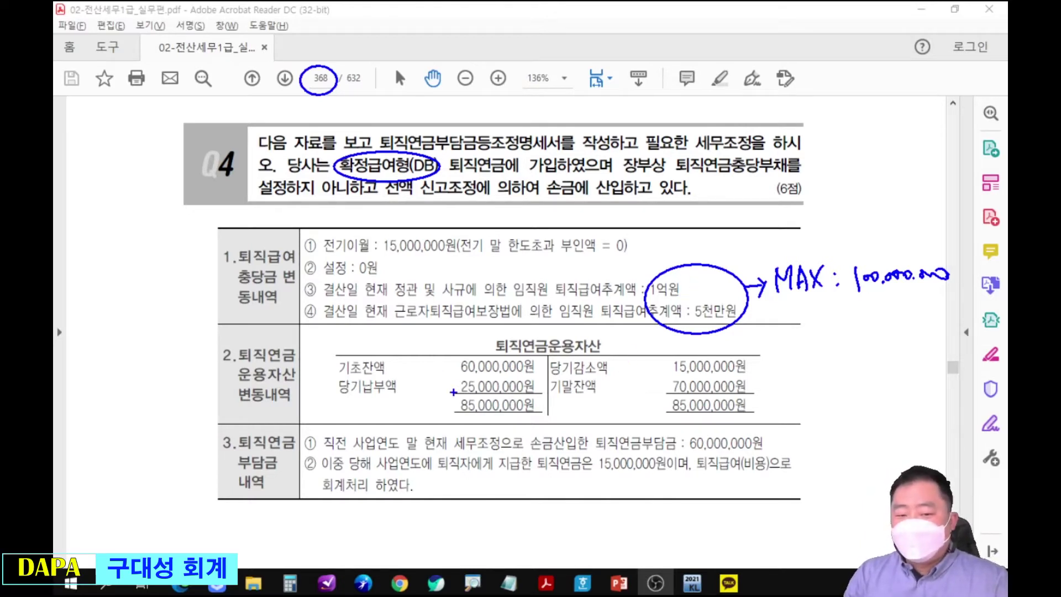
Circle the 당기납부액 of 25,000,000원 and point an arrow from it to the handwritten note 손入(유발).
mouse_move(453, 373)
mouse_down()
mouse_move(524, 396)
mouse_move(534, 375)
mouse_move(210, 388)
mouse_move(182, 372)
mouse_move(191, 357)
mouse_up()
mouse_move(91, 321)
mouse_down()
mouse_move(103, 316)
mouse_move(96, 330)
mouse_up()
drag(84, 331, 151, 319)
mouse_move(142, 322)
mouse_down()
mouse_move(143, 335)
mouse_move(150, 324)
mouse_move(158, 332)
mouse_up()
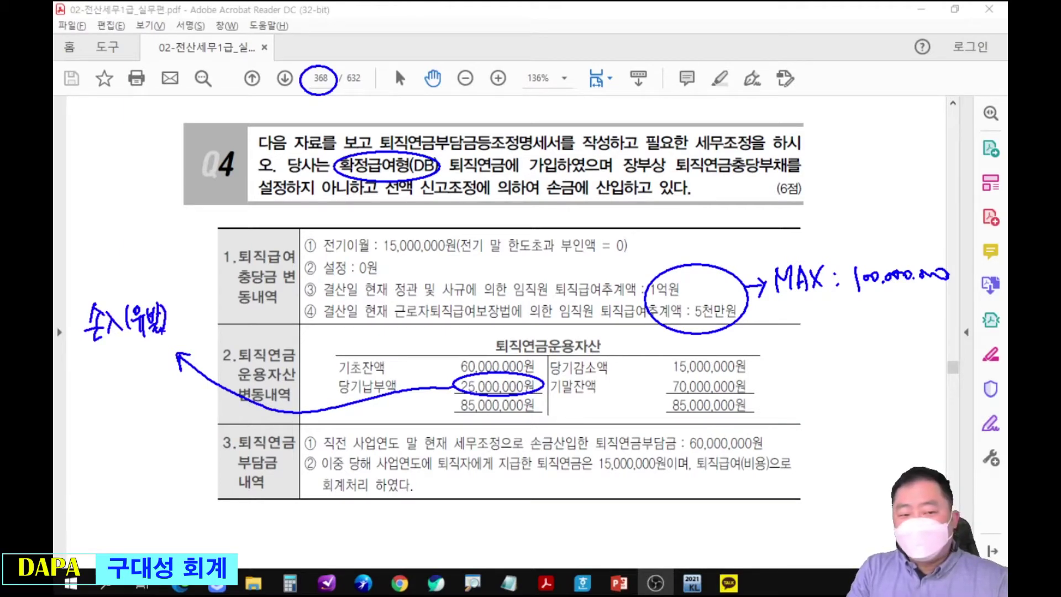
Circle the 당기감소액 of 15,000,000원 in red and point an arrow from it to the note 손不(유감).
mouse_move(667, 349)
mouse_down()
mouse_move(713, 381)
mouse_move(775, 356)
mouse_move(773, 365)
mouse_move(812, 363)
mouse_move(819, 349)
mouse_move(825, 364)
mouse_move(857, 343)
mouse_move(863, 368)
mouse_move(885, 351)
mouse_up()
mouse_move(873, 357)
mouse_down()
mouse_move(888, 369)
mouse_move(849, 352)
mouse_up()
drag(846, 347, 846, 356)
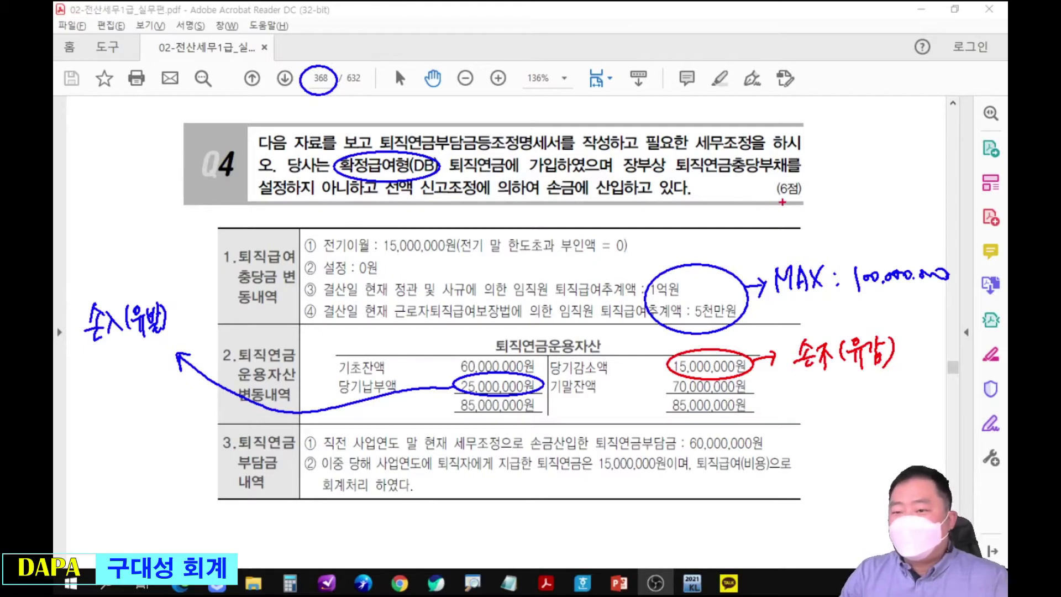
Handwrite the journal entries 퇴연|보 and 퇴직급여|퇴연 below the table and underline 퇴연 in both.
mouse_move(480, 507)
mouse_down()
mouse_move(496, 532)
mouse_move(523, 523)
mouse_up()
drag(529, 495, 531, 543)
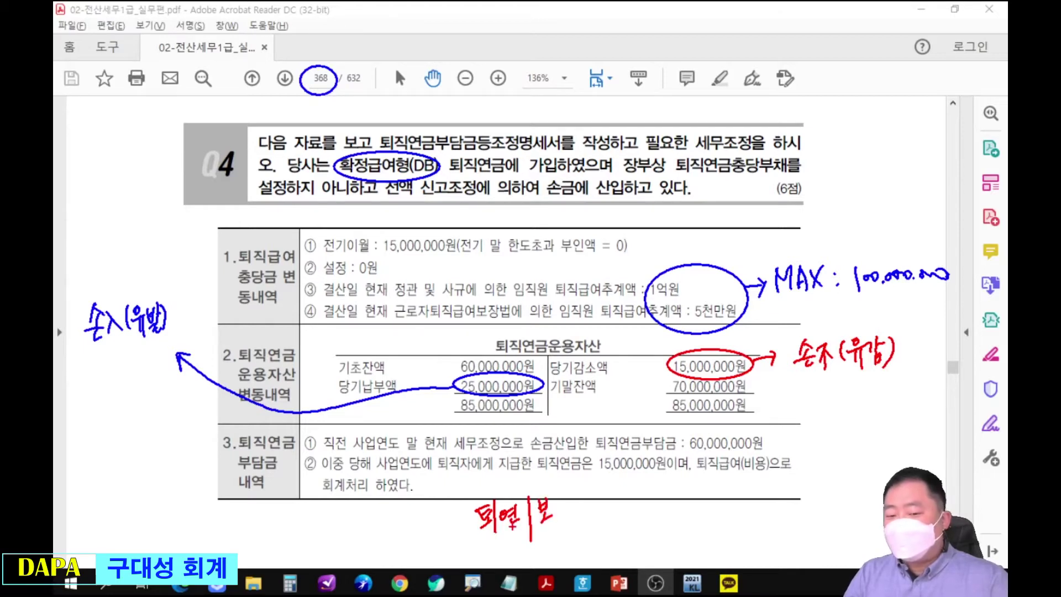
drag(480, 529, 517, 532)
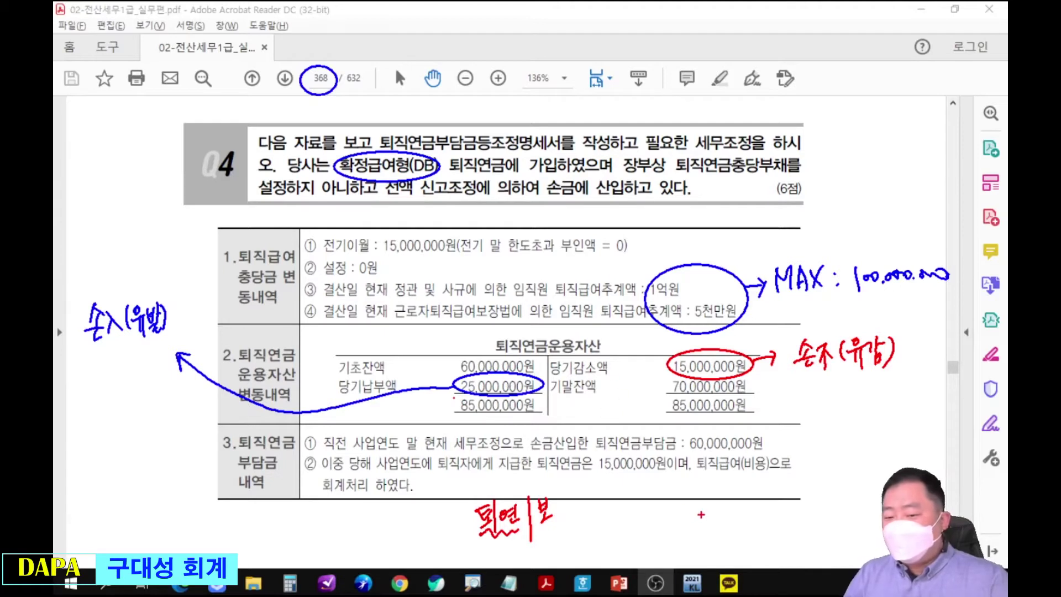
drag(727, 500, 728, 542)
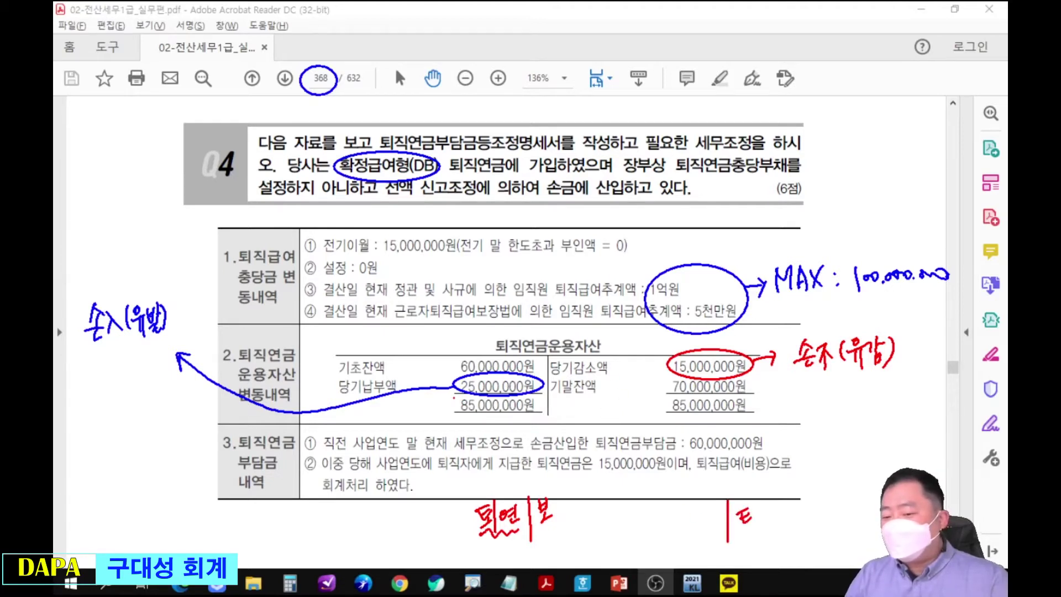
drag(757, 504, 758, 535)
drag(769, 512, 768, 514)
drag(772, 513, 793, 522)
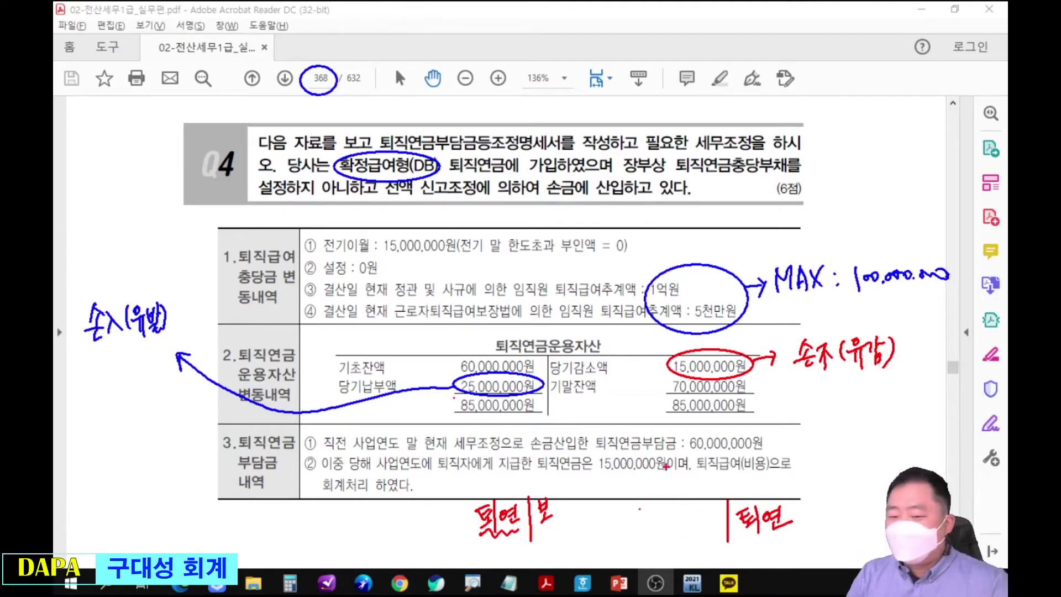
mouse_move(659, 512)
mouse_down()
mouse_move(661, 525)
mouse_move(700, 523)
mouse_up()
mouse_move(694, 518)
mouse_down()
mouse_move(706, 519)
mouse_move(704, 533)
mouse_up()
drag(698, 517, 719, 532)
mouse_move(741, 532)
mouse_down()
mouse_move(776, 541)
mouse_move(794, 530)
mouse_up()
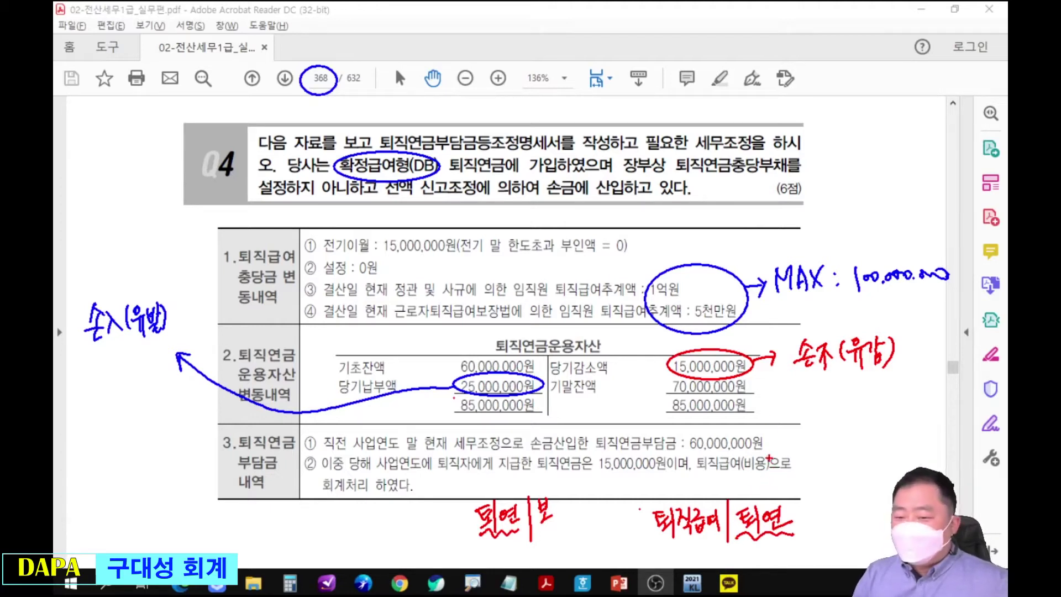
Underline the 손不(유감) note and write F3X beneath it, and write F3O beneath 손入(유발).
drag(794, 374, 891, 364)
drag(844, 384, 862, 378)
mouse_move(852, 382)
mouse_down()
mouse_move(856, 406)
mouse_move(873, 401)
mouse_up()
mouse_move(884, 377)
mouse_down()
mouse_move(888, 406)
mouse_move(907, 399)
mouse_up()
click(903, 394)
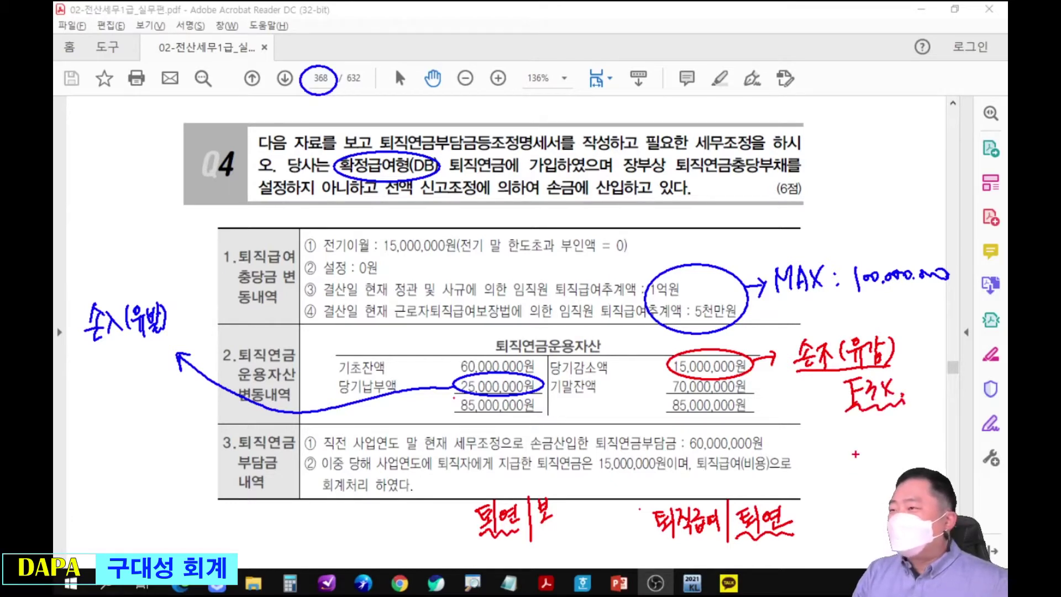
drag(109, 348, 112, 370)
mouse_move(117, 350)
mouse_down()
mouse_move(135, 368)
mouse_move(145, 363)
mouse_up()
drag(101, 370, 165, 371)
drag(169, 370, 166, 378)
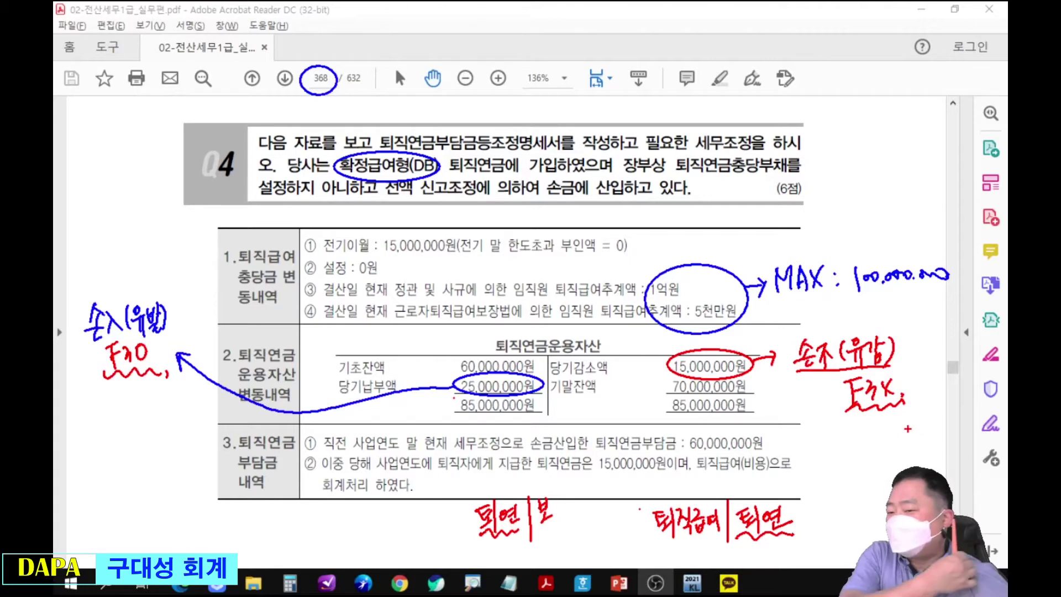
Underline the prior-year deducted pension contribution of 60,000,000원 and put a check mark beside the 기초잔액 amount.
drag(807, 399, 804, 412)
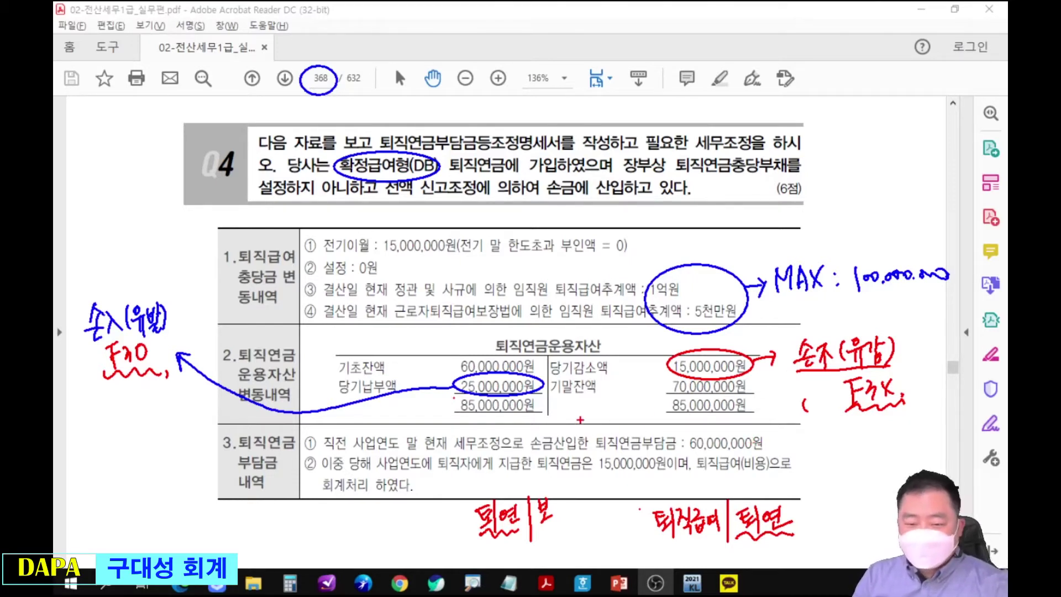
drag(688, 451, 764, 453)
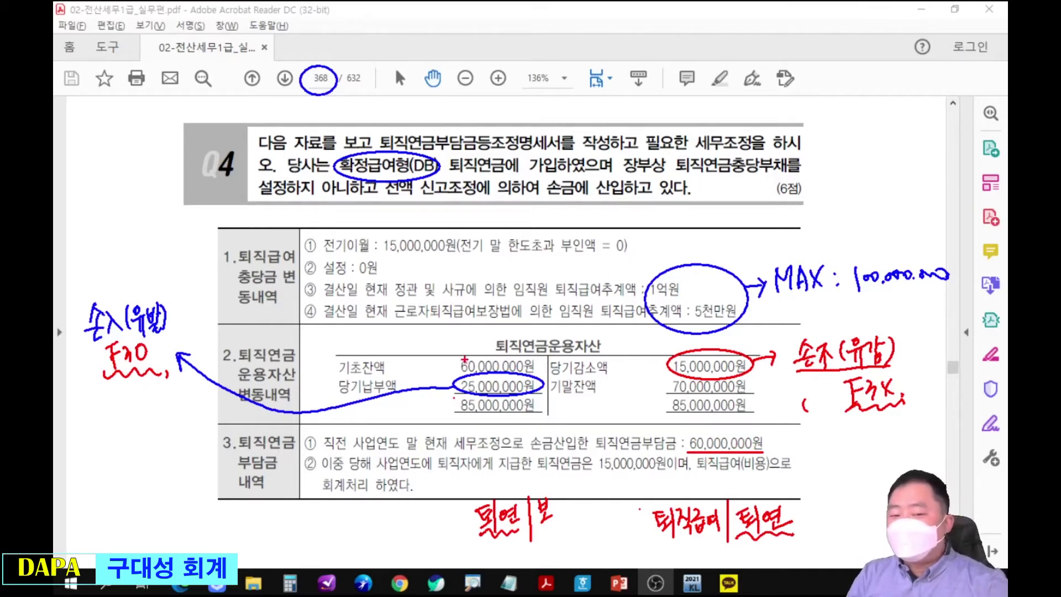
drag(449, 352, 463, 346)
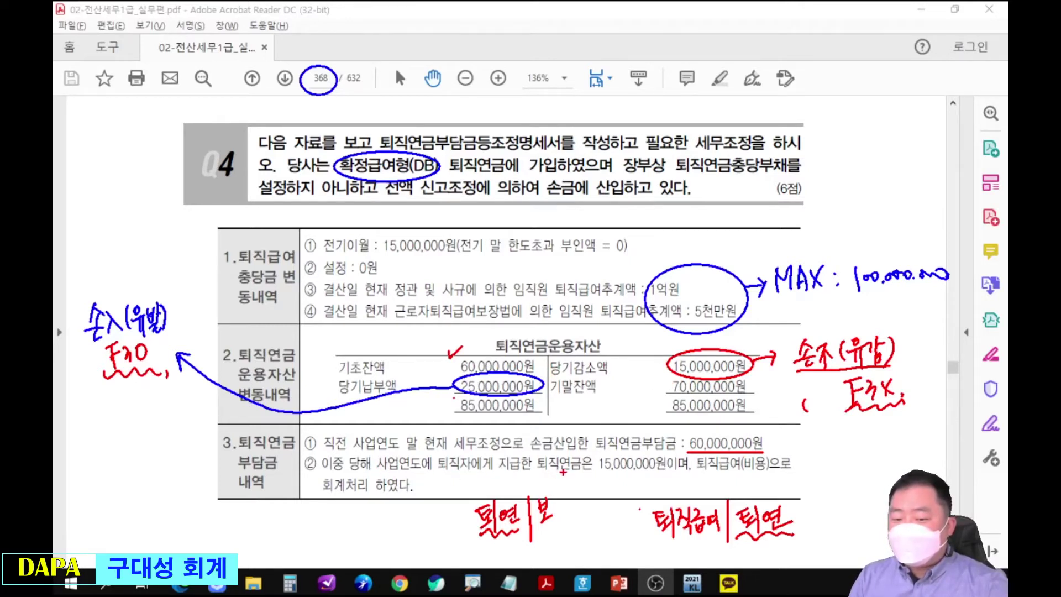
Underline 15,000,000원 and 퇴직급여(비용), number the 퇴직급여|퇴연 entry as 1, and write the alternative entry 2 with 퇴충 circled.
drag(598, 473, 796, 473)
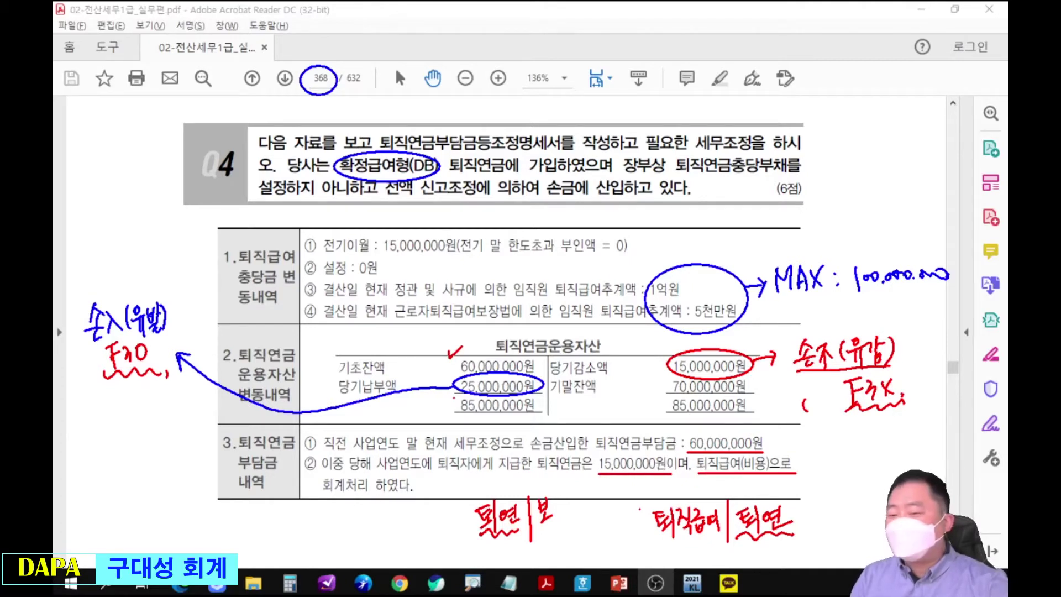
mouse_move(634, 512)
mouse_down()
mouse_move(634, 528)
mouse_move(631, 517)
mouse_move(686, 539)
mouse_move(723, 537)
mouse_up()
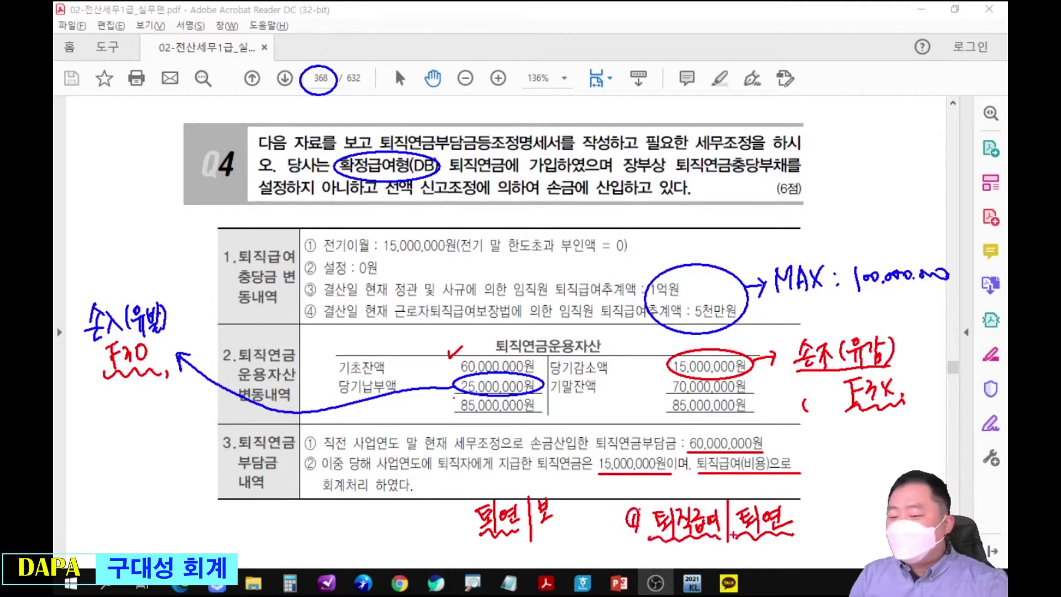
mouse_move(796, 501)
mouse_down()
mouse_move(792, 476)
mouse_move(805, 486)
mouse_up()
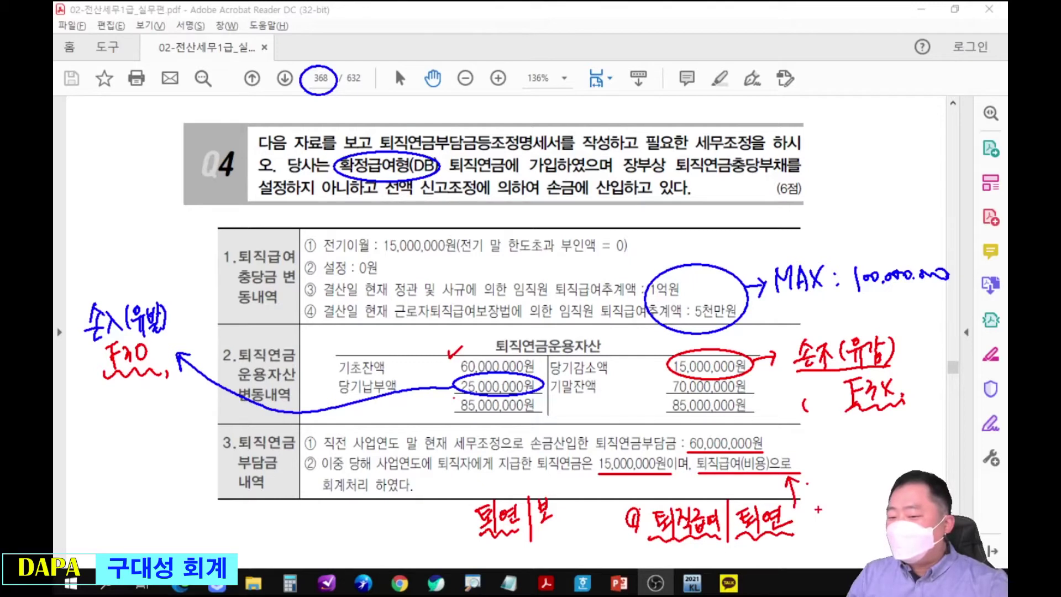
mouse_move(738, 504)
mouse_down()
mouse_move(786, 528)
mouse_move(747, 501)
mouse_up()
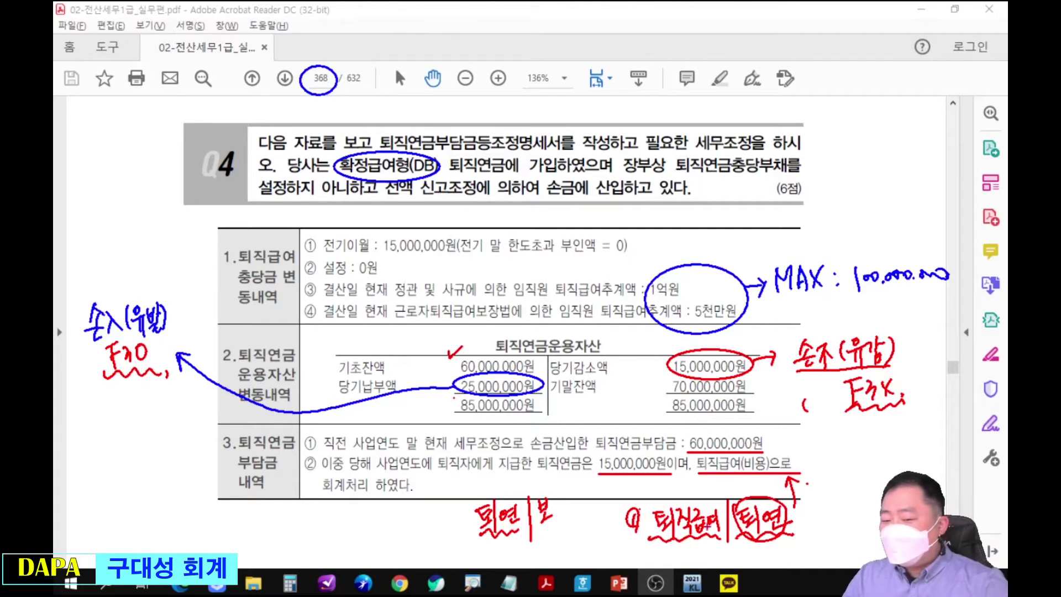
mouse_move(816, 517)
mouse_down()
mouse_move(835, 514)
mouse_move(843, 528)
mouse_up()
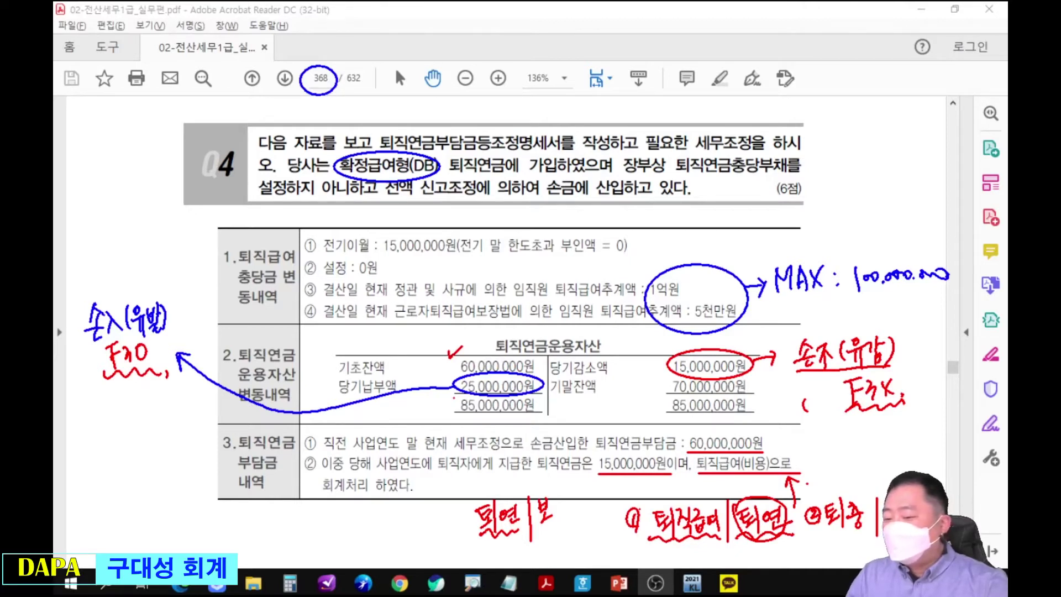
mouse_move(831, 496)
mouse_down()
mouse_move(822, 509)
mouse_move(851, 492)
mouse_up()
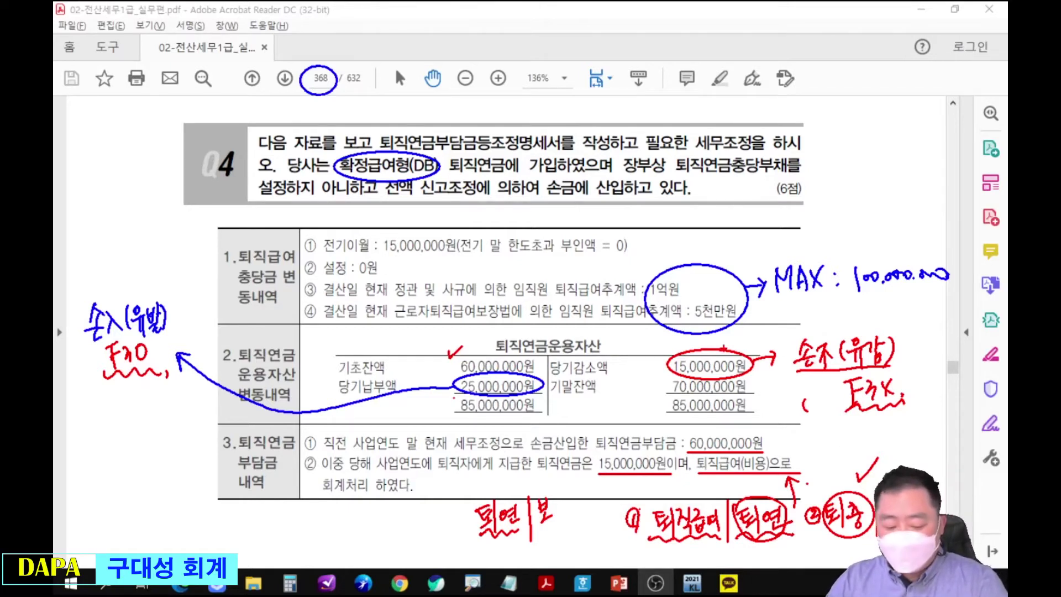
Erase all annotations, circle and check 당기납부액 25,000,000원 and 당기감소액 15,000,000원, and exit the drawing mode.
key(e)
mouse_move(446, 373)
mouse_down()
mouse_move(503, 396)
mouse_move(464, 375)
mouse_up()
drag(670, 354, 685, 351)
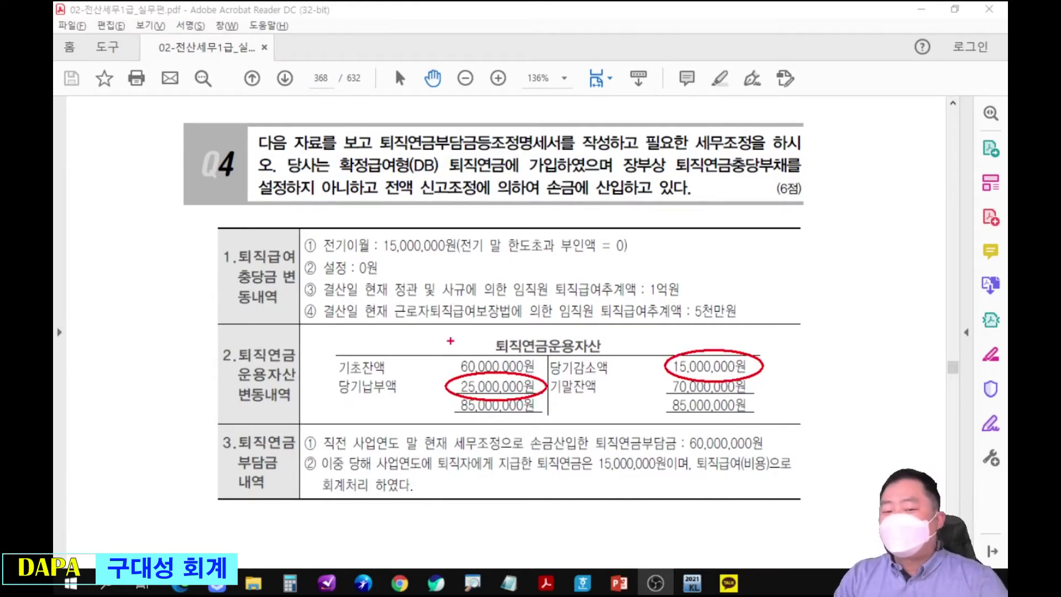
drag(429, 370, 447, 361)
drag(650, 346, 670, 339)
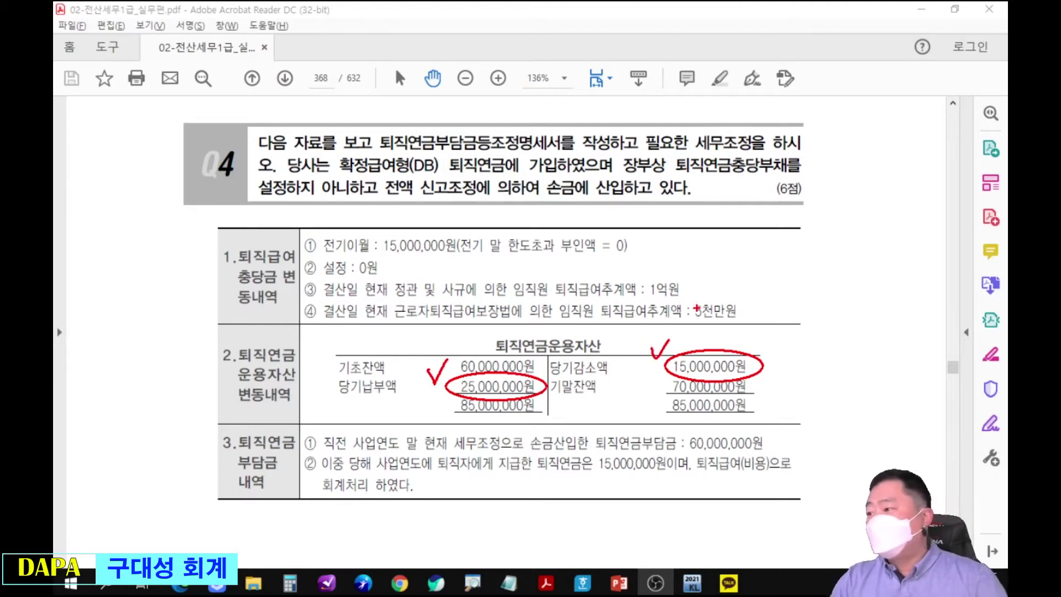
key(Escape)
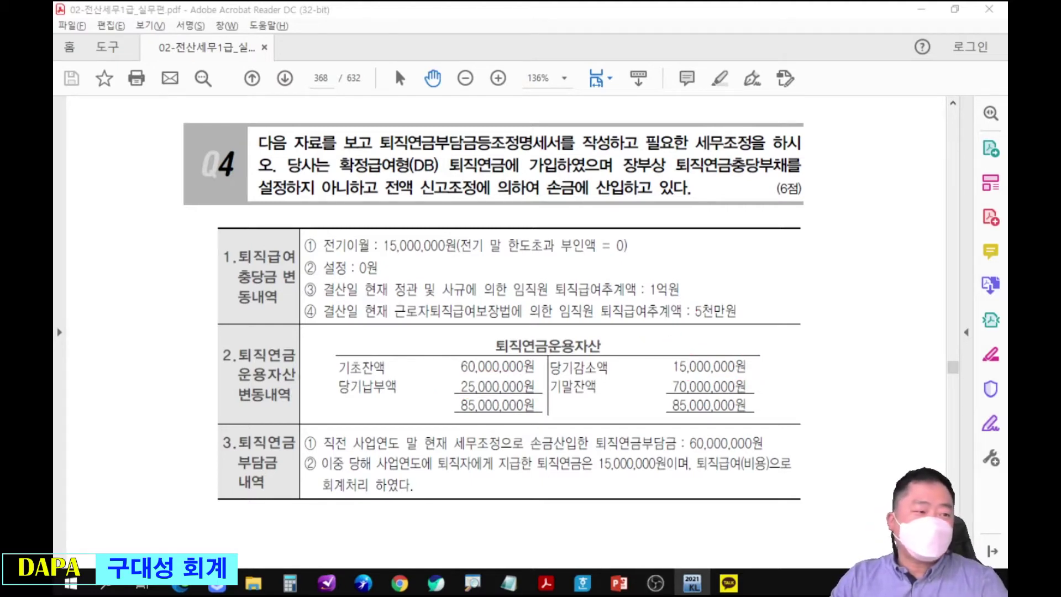
Switch to KcLep and open 퇴직연금부담금등조정명세서 from the 과목별세무조정 group of the corporate adjustment section.
key(alt+Tab)
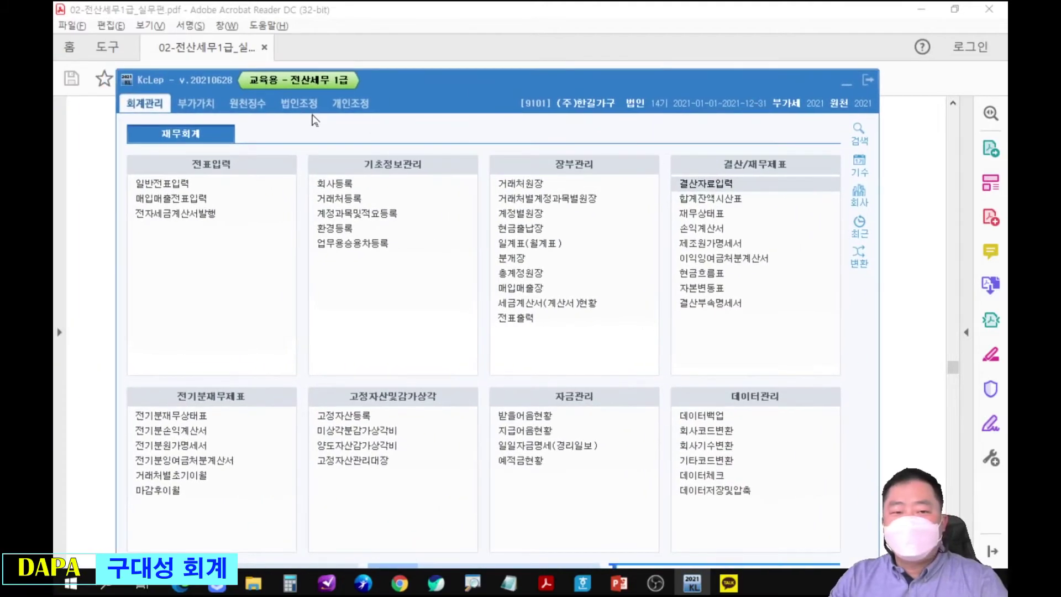
click(299, 104)
drag(670, 185, 813, 211)
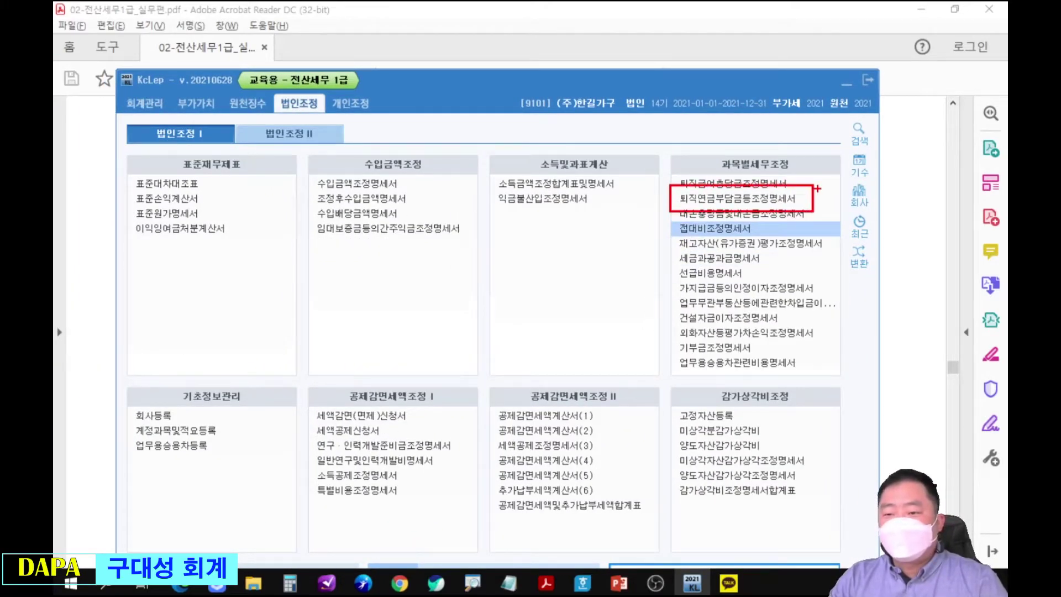
drag(827, 210, 840, 191)
key(Escape)
click(774, 200)
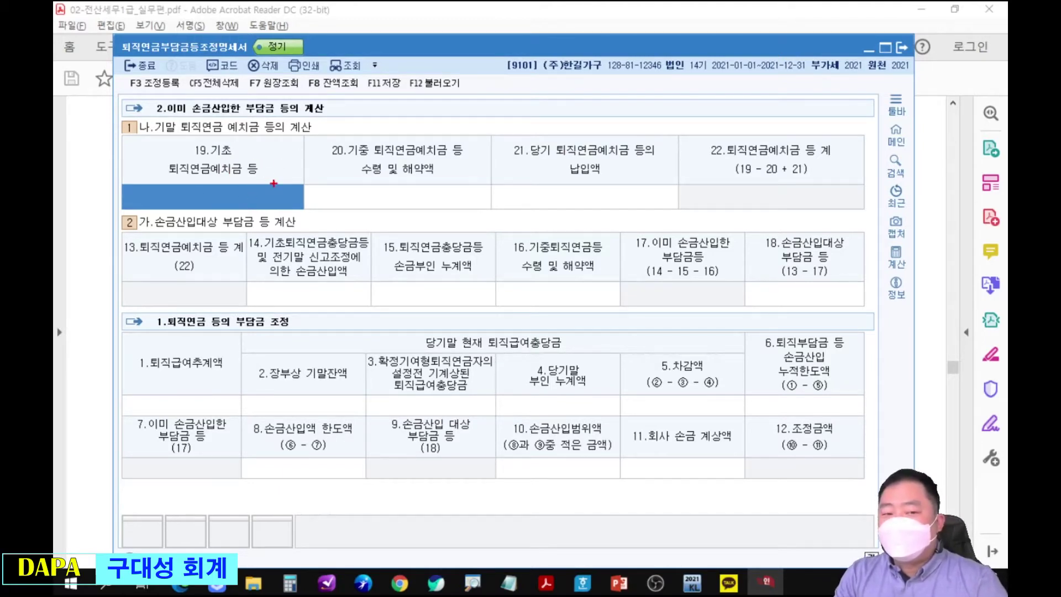
Mark how item 20 links to item 16 and how item 21 links to items 18 and 12, then clear the markings.
mouse_move(331, 120)
mouse_down()
mouse_move(464, 210)
mouse_move(387, 122)
mouse_move(334, 149)
mouse_up()
drag(506, 138, 634, 145)
drag(642, 215, 656, 224)
mouse_move(437, 209)
mouse_down()
mouse_move(500, 243)
mouse_move(495, 226)
mouse_move(629, 307)
mouse_up()
mouse_move(638, 191)
mouse_down()
mouse_move(752, 239)
mouse_move(812, 323)
mouse_move(743, 227)
mouse_up()
drag(441, 214, 504, 247)
drag(644, 196, 769, 259)
drag(420, 190, 442, 180)
drag(556, 283, 585, 279)
drag(595, 189, 622, 177)
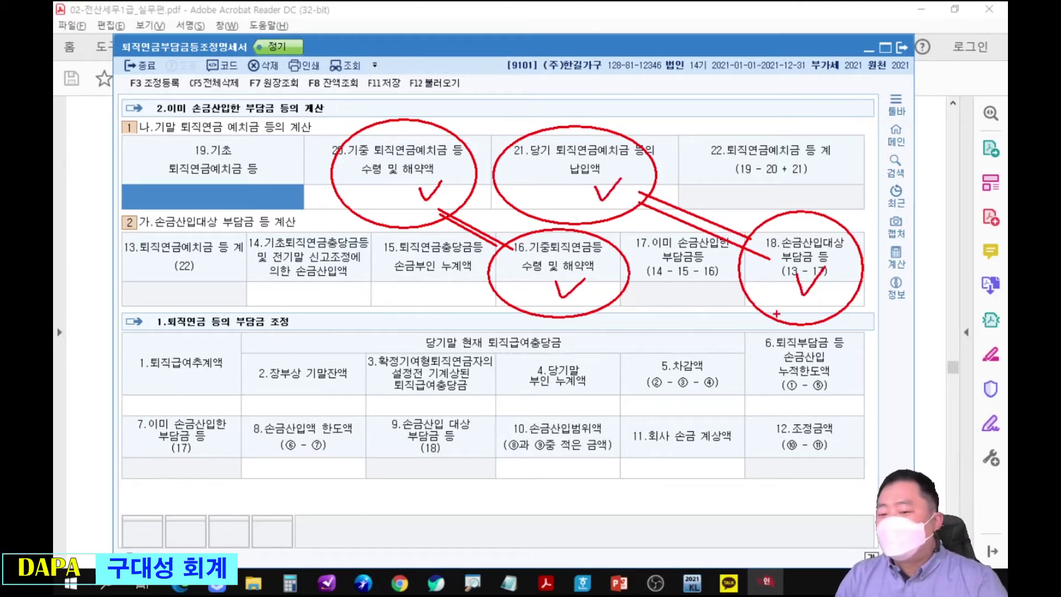
mouse_move(852, 283)
mouse_down()
mouse_move(888, 354)
mouse_move(850, 433)
mouse_move(876, 481)
mouse_move(771, 437)
mouse_up()
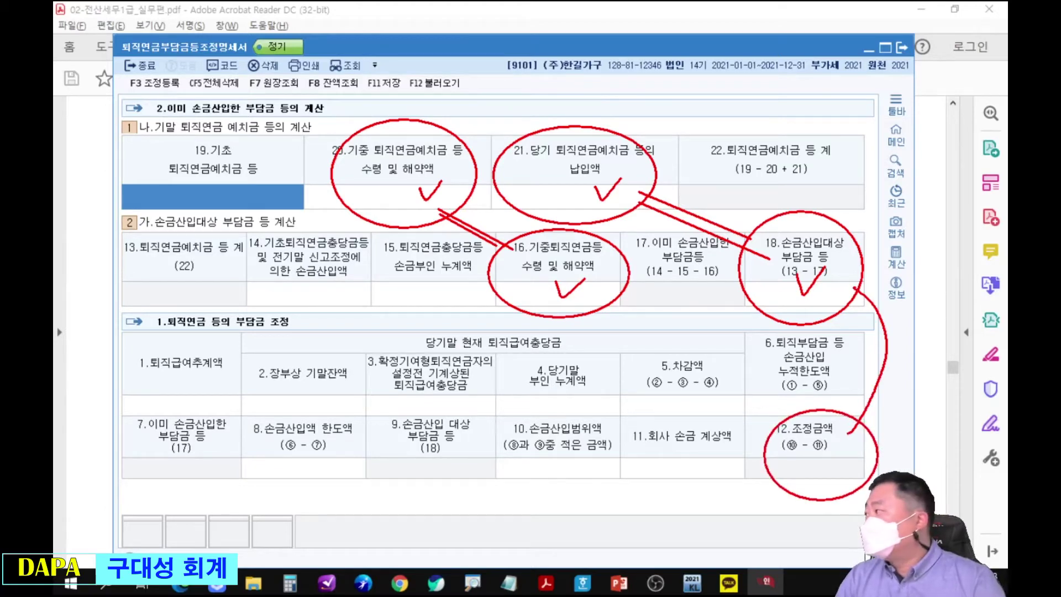
key(Escape)
Arrange the adjustment statement below the PDF question so that the 퇴직연금운용자산 table stays readable above it.
drag(765, 47, 756, 325)
click(743, 287)
drag(722, 373, 714, 256)
key(alt+Tab)
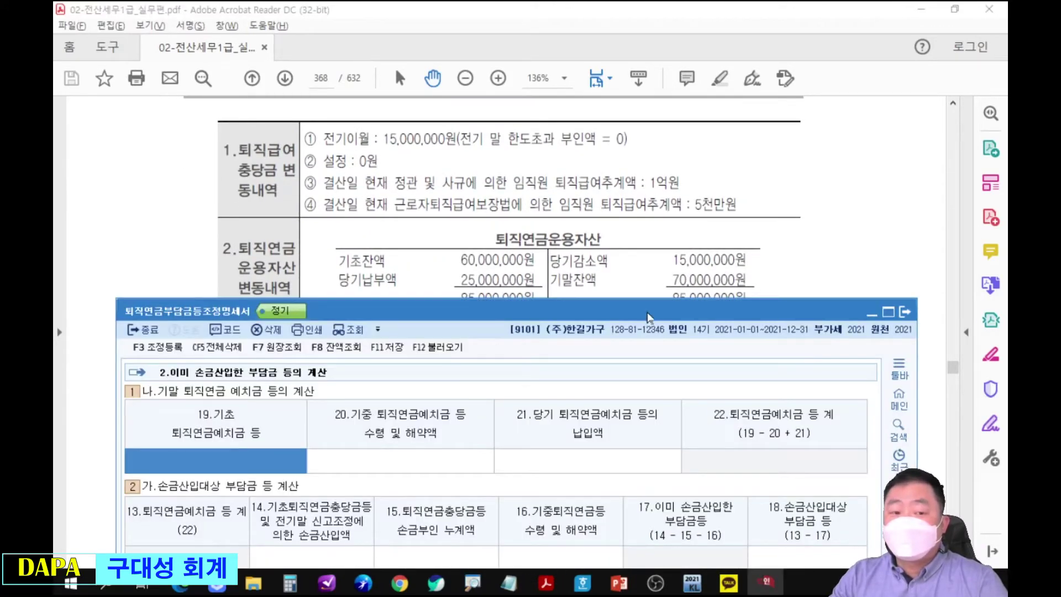
drag(647, 326, 638, 355)
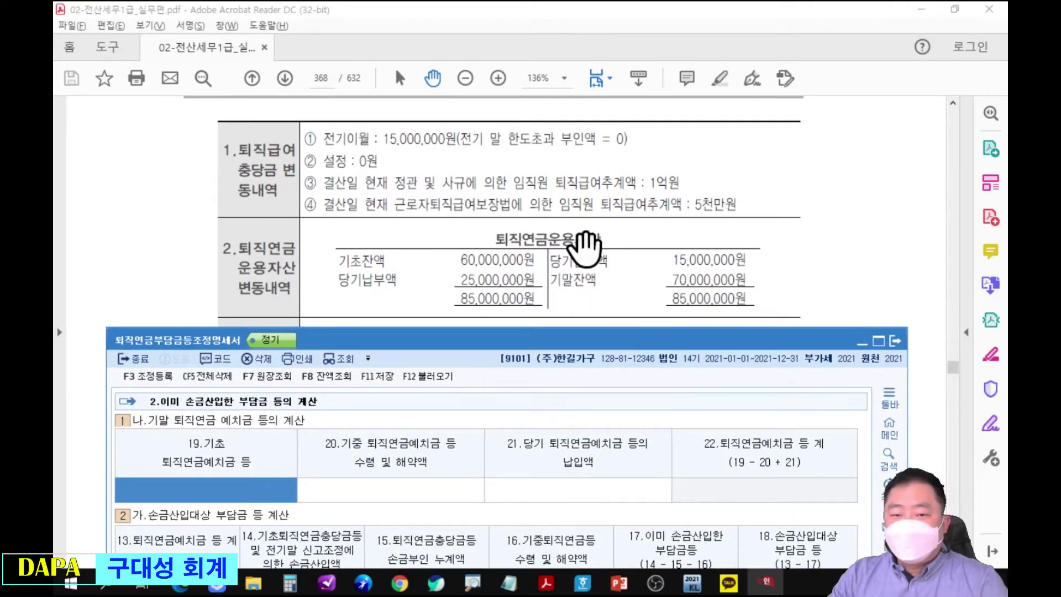
click(557, 249)
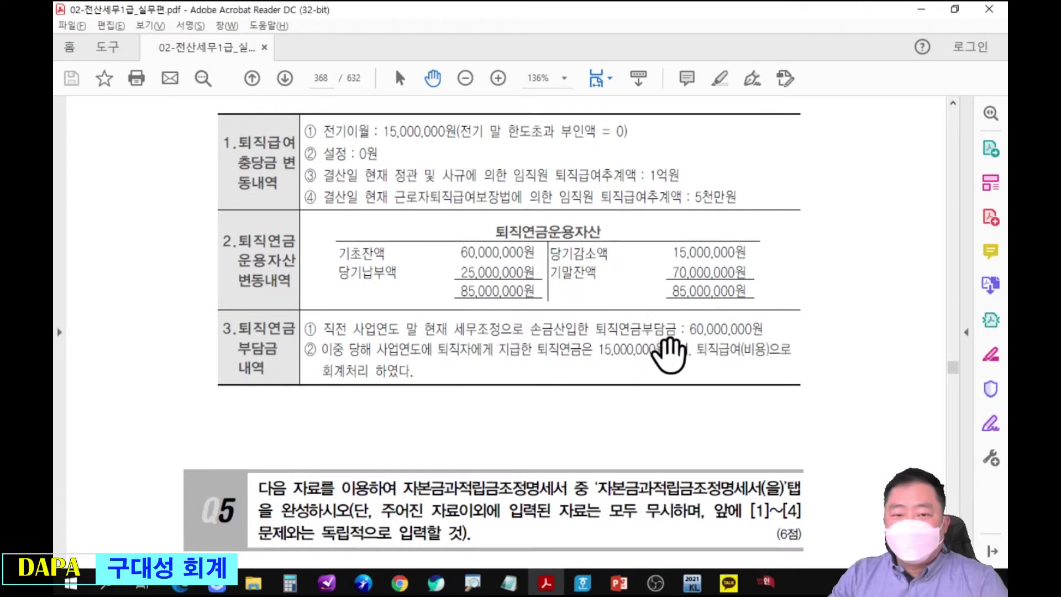
scroll(697, 335, down, 3)
drag(681, 335, 658, 281)
key(alt+Tab)
drag(605, 339, 624, 211)
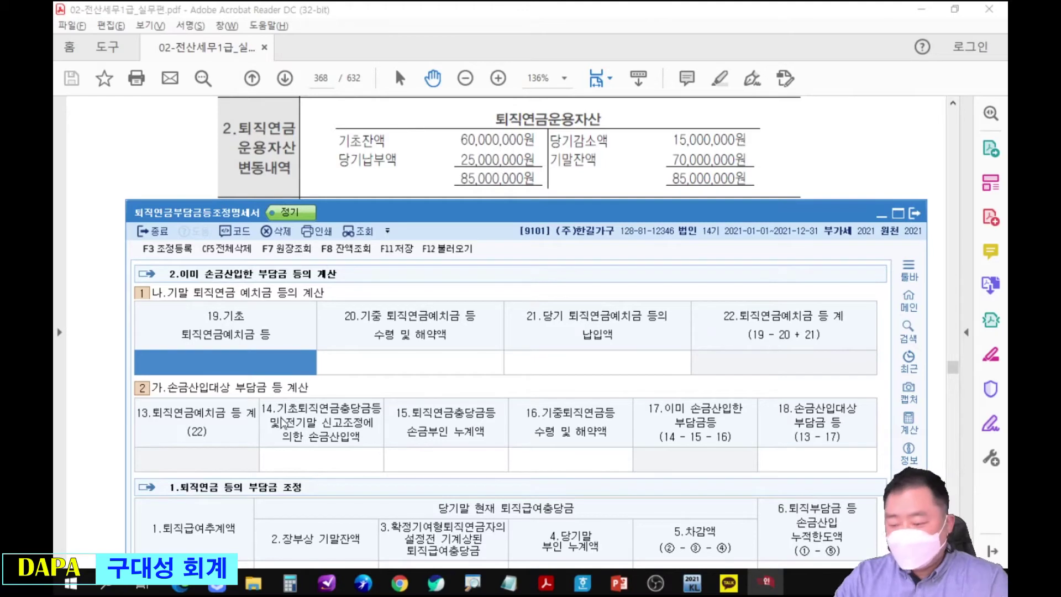
Enter 60,000,000 as item 19.기초 퇴직연금예치금 등 and circle the matching 기초잔액 amount in the PDF.
text(60000000)
key(Return)
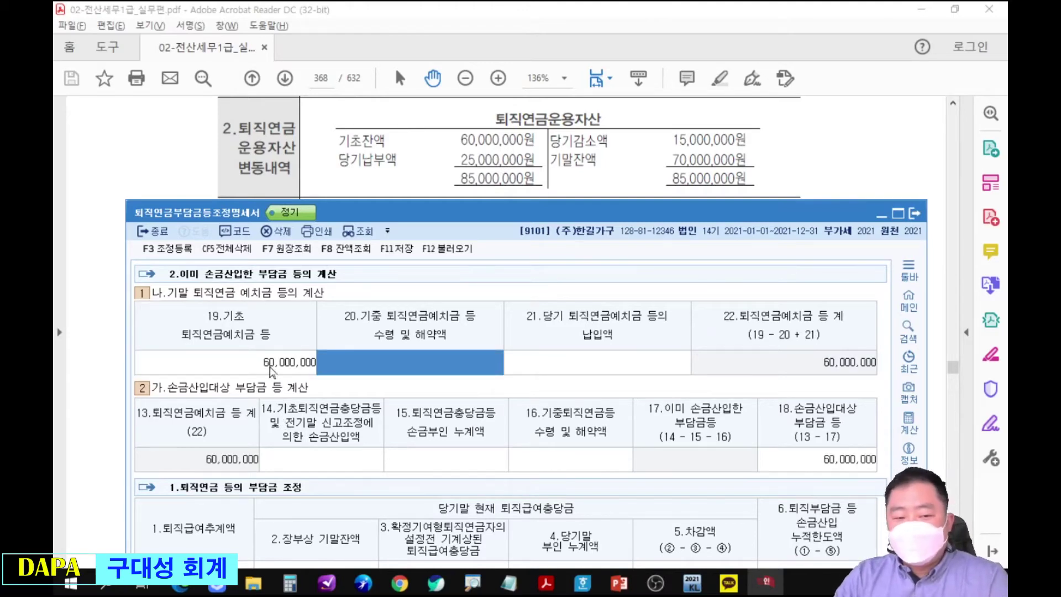
drag(235, 331, 332, 388)
drag(534, 217, 539, 250)
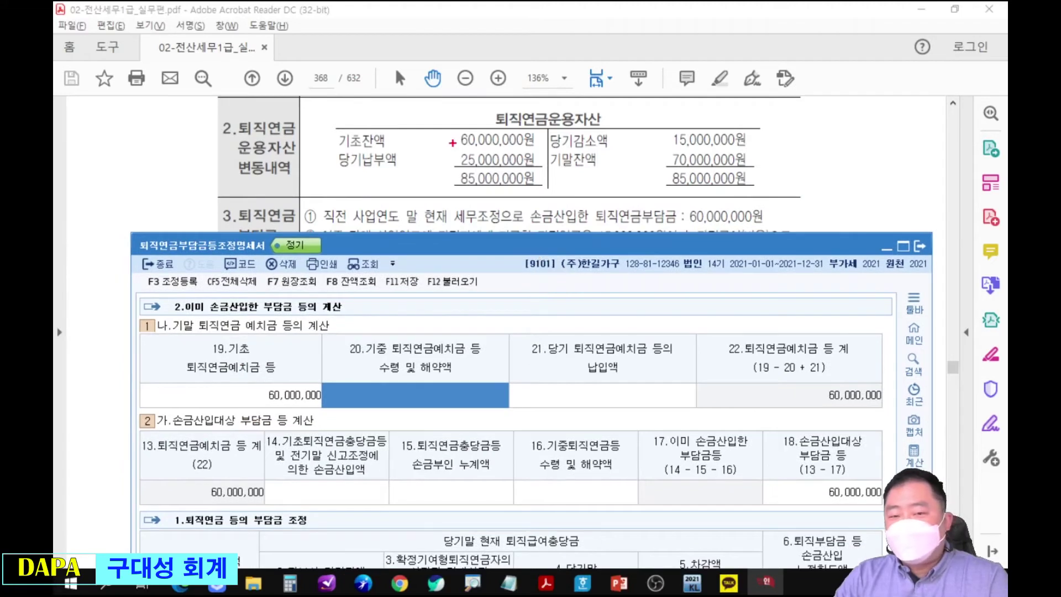
mouse_move(457, 127)
mouse_down()
mouse_move(522, 151)
mouse_move(498, 121)
mouse_up()
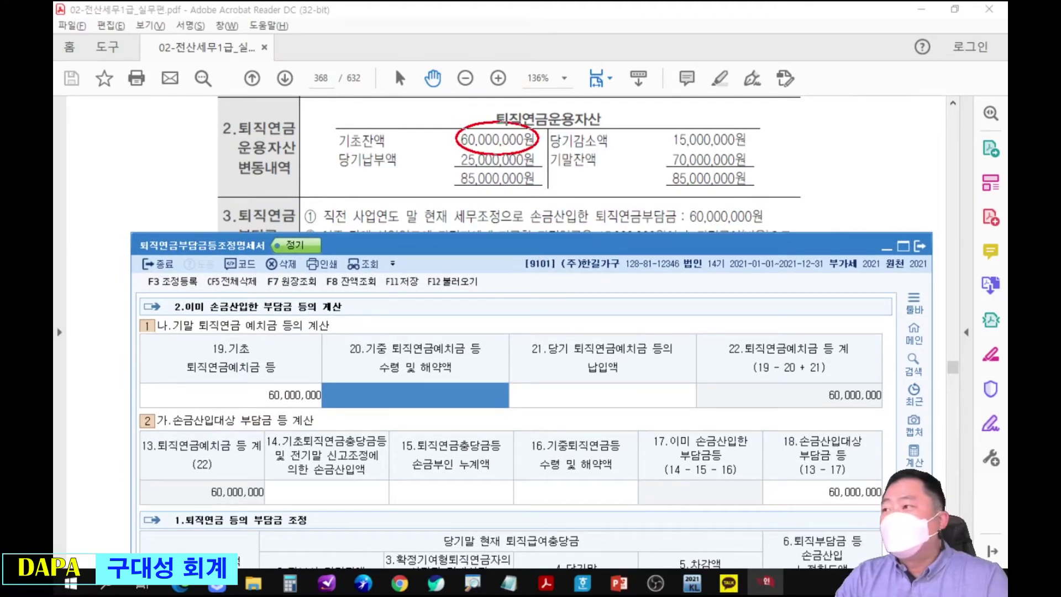
Mark how the PDF's prior-year 손금산입 퇴직연금부담금 matches item 14, clear the markings, and enter 60,000,000 in item 14.
mouse_move(681, 200)
mouse_down()
mouse_move(760, 226)
mouse_move(716, 201)
mouse_up()
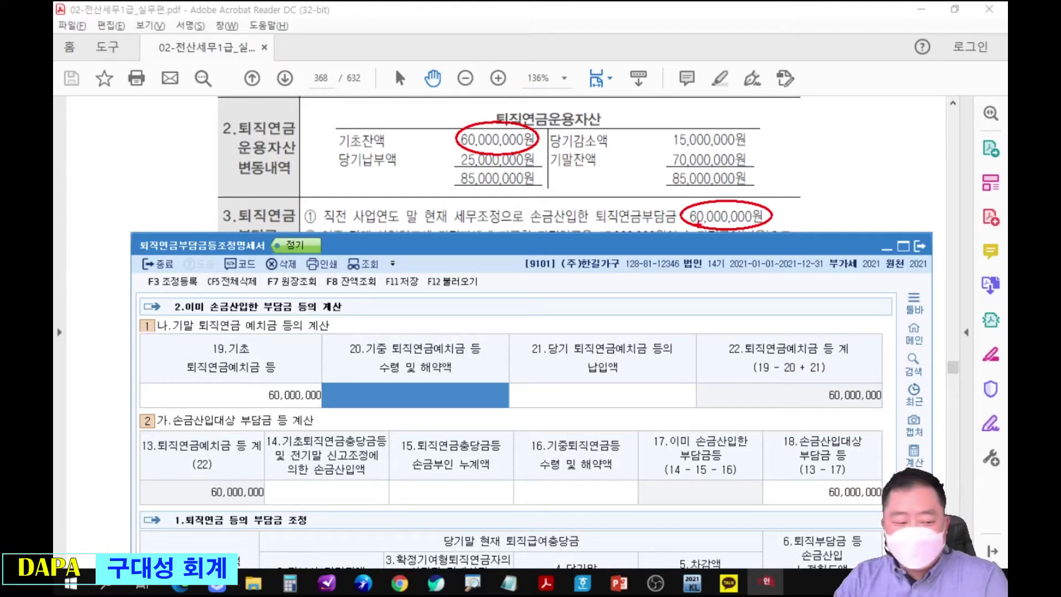
drag(681, 236, 379, 431)
mouse_move(267, 430)
mouse_down()
mouse_move(310, 489)
mouse_move(406, 470)
mouse_move(354, 424)
mouse_up()
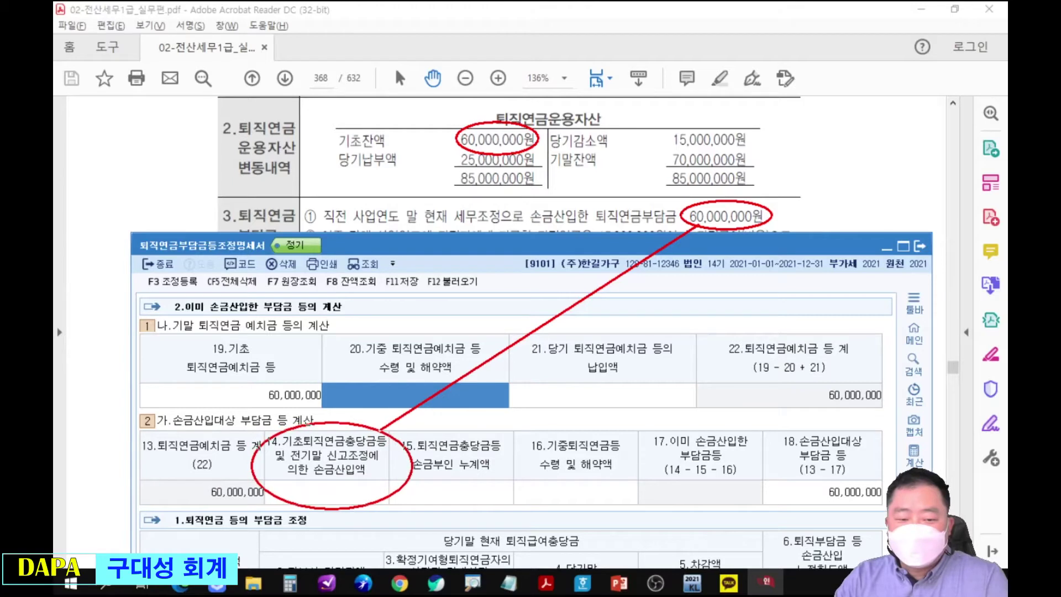
key(Escape)
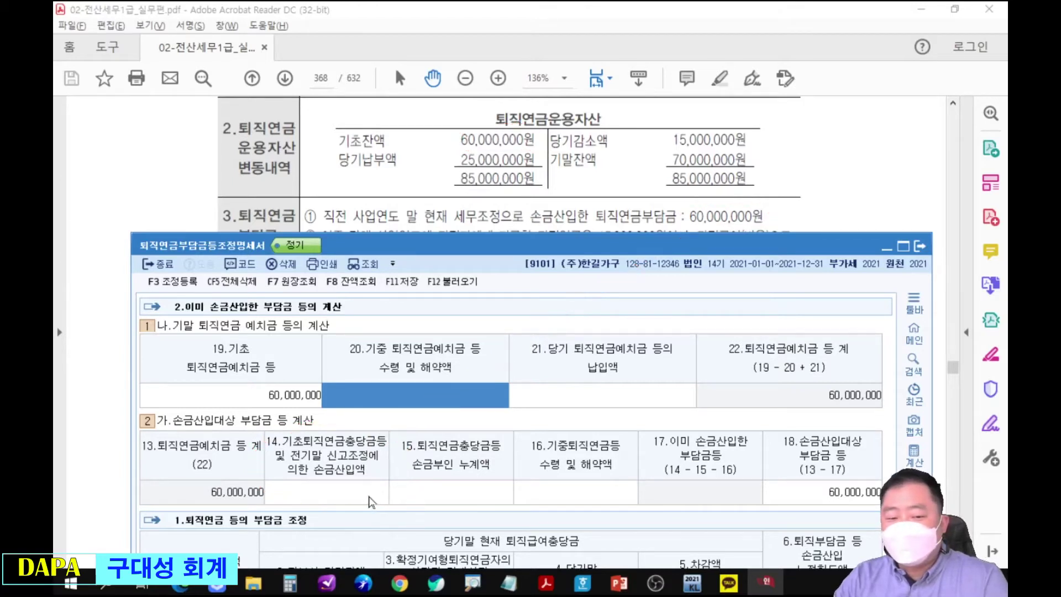
click(380, 500)
text(60000000)
key(Return)
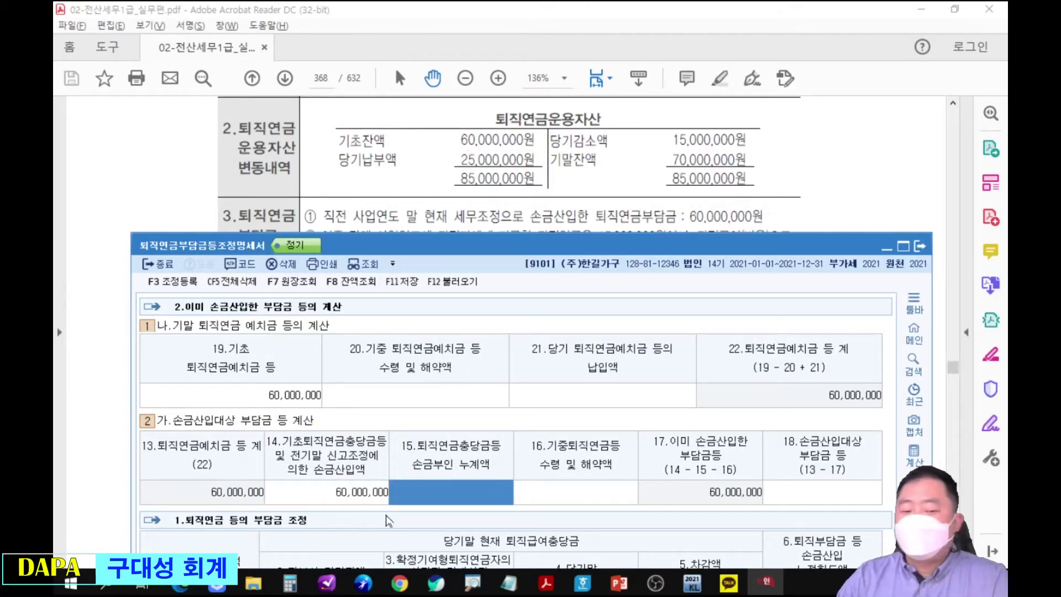
Circle and connect the amounts of items 19 and 14 to show their relationship, then clear the markings.
mouse_move(248, 353)
mouse_down()
mouse_move(260, 387)
mouse_move(313, 421)
mouse_up()
mouse_move(381, 440)
mouse_down()
mouse_move(337, 528)
mouse_move(364, 490)
mouse_move(298, 409)
mouse_up()
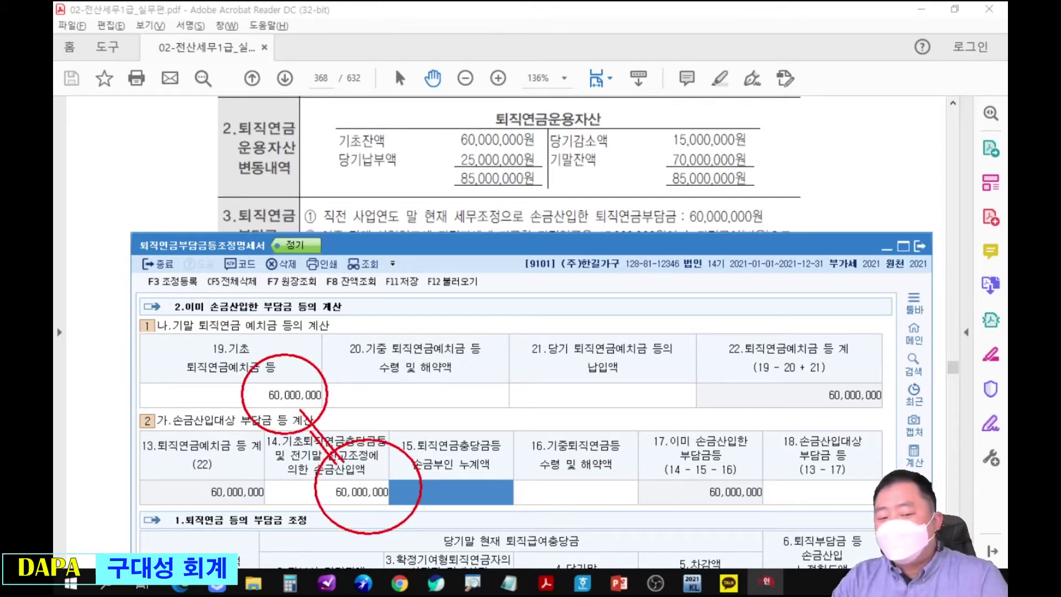
drag(327, 458, 336, 405)
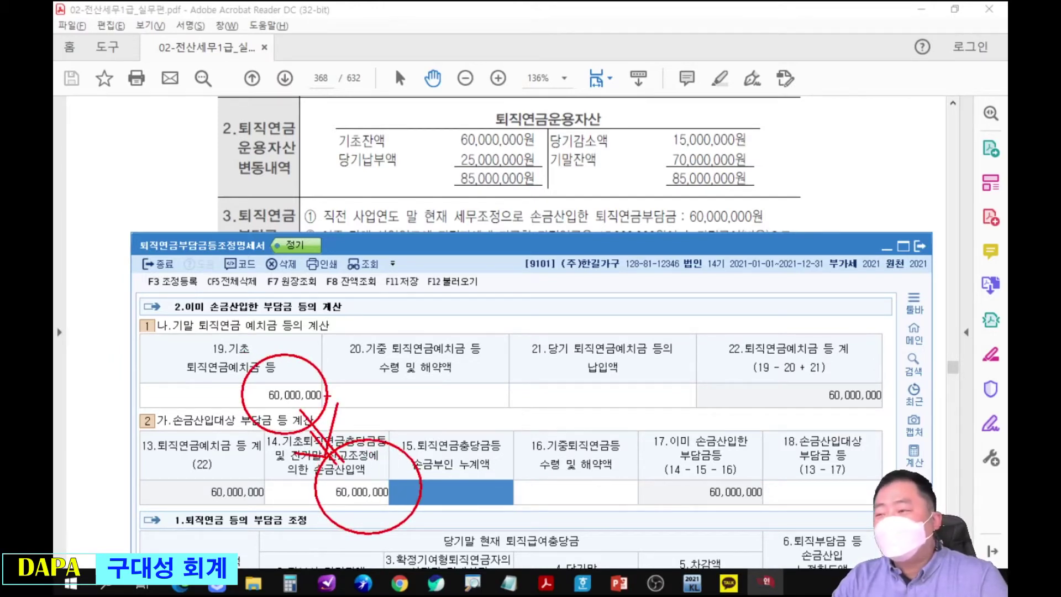
key(Escape)
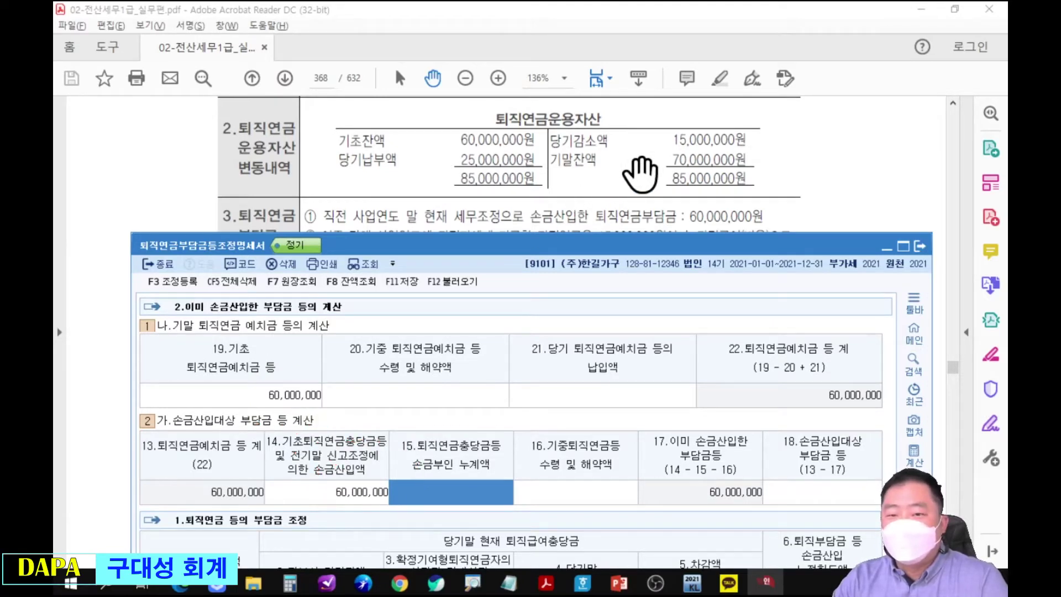
Enter 15,000,000 as item 20.기중 퇴직연금예치금 등 수령 및 해약액 and 25,000,000 as item 21.당기 퇴직연금예치금 등의 납입액.
click(461, 395)
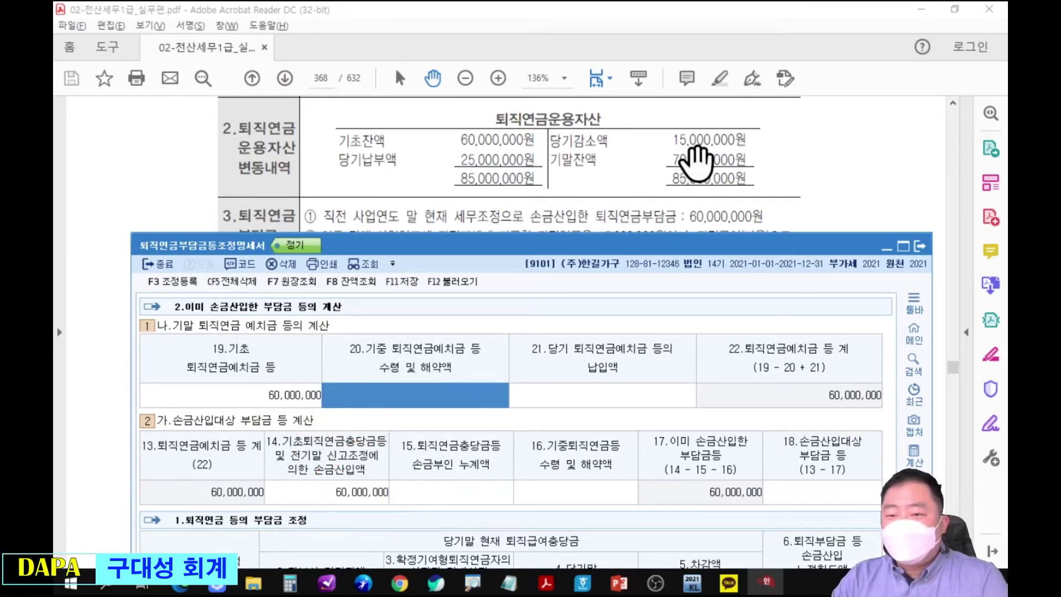
text(15000000)
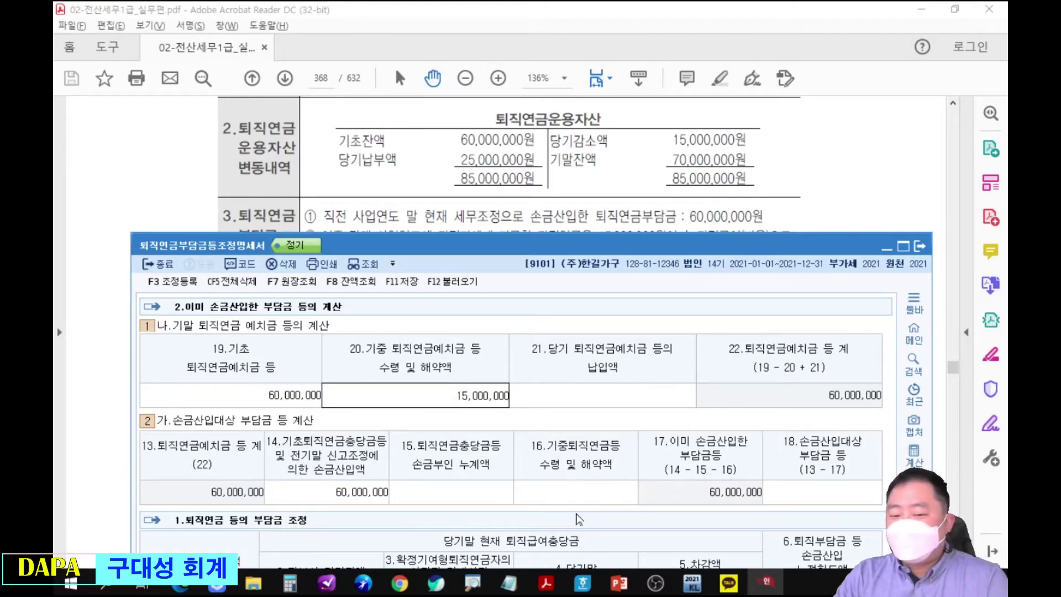
key(Return)
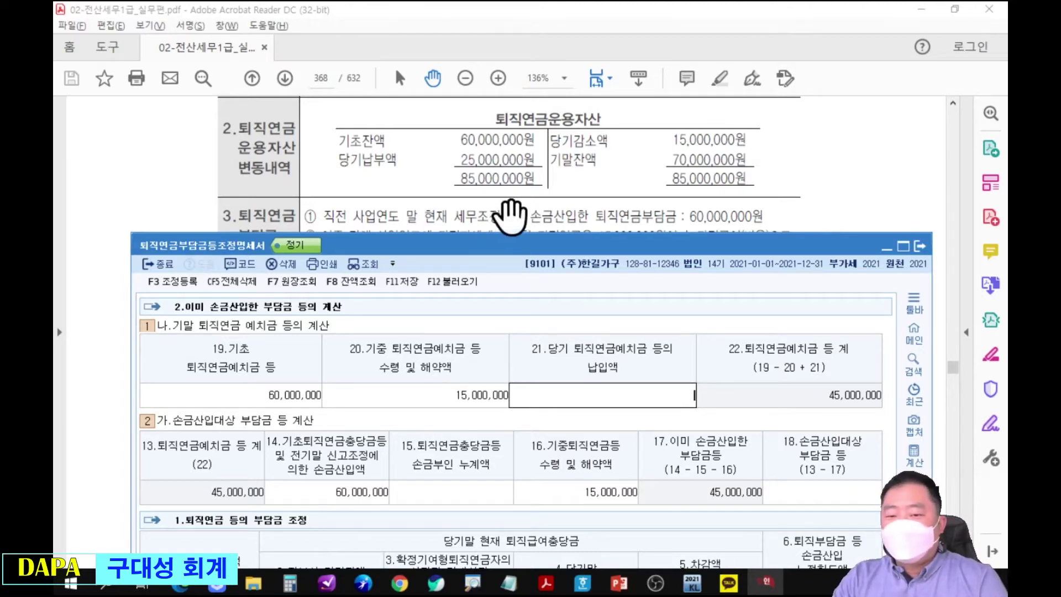
click(660, 402)
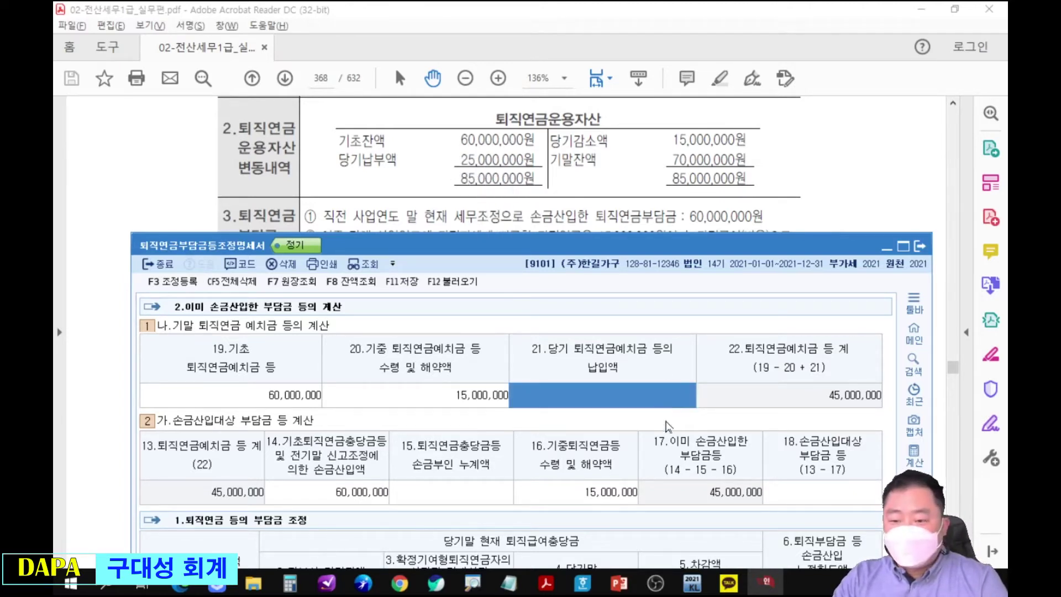
text(25000000)
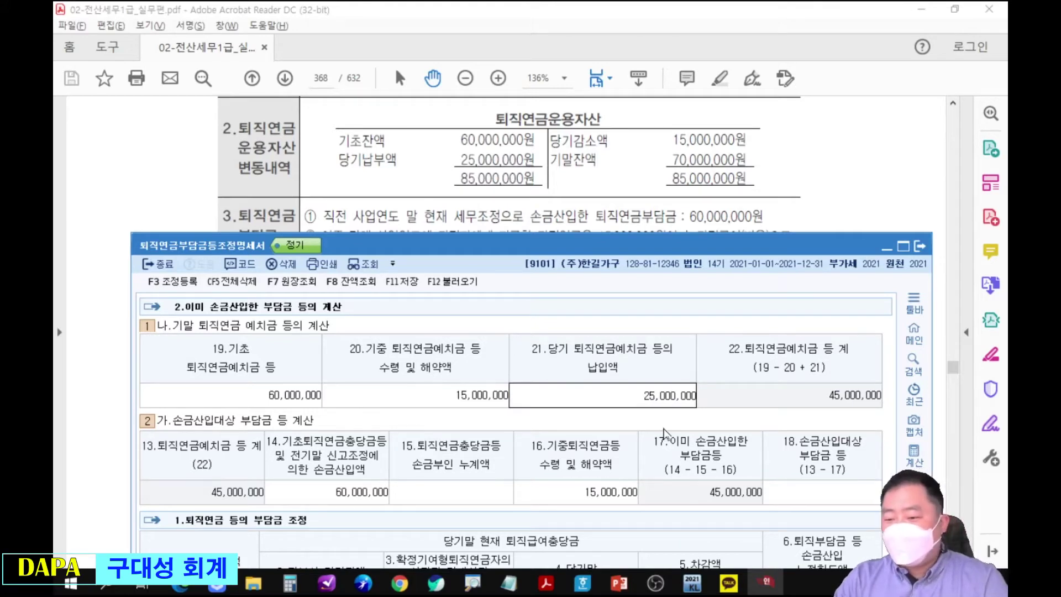
key(Return)
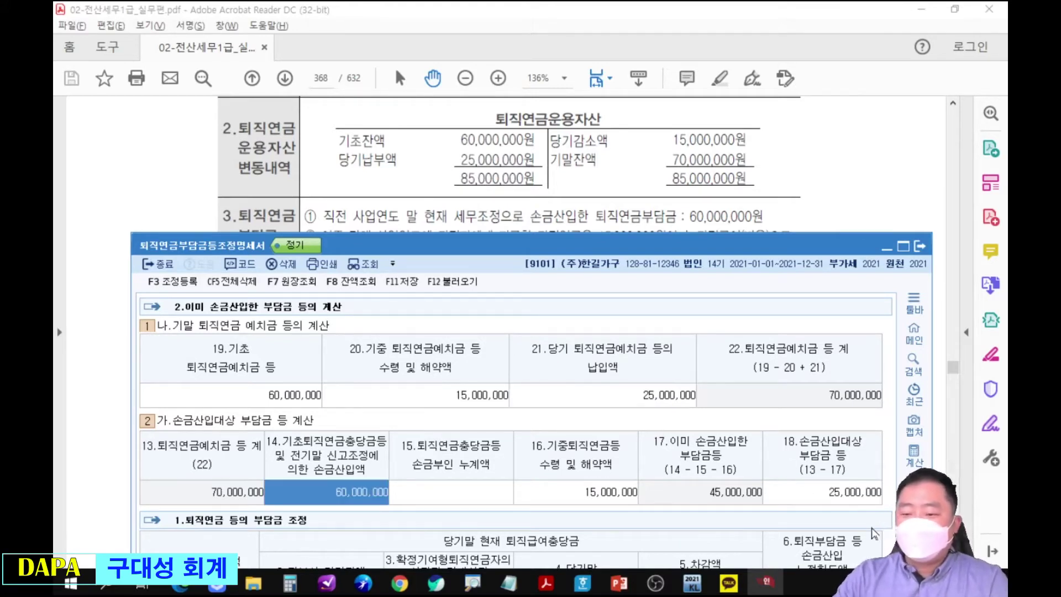
Mark the item pairs 19–14, 20–16 and 21–18 with linked circles and arrows, then clear the markings.
mouse_move(260, 314)
mouse_down()
mouse_move(238, 387)
mouse_move(279, 316)
mouse_up()
mouse_move(301, 448)
mouse_down()
mouse_move(332, 525)
mouse_move(310, 448)
mouse_move(331, 441)
mouse_move(313, 413)
mouse_up()
mouse_move(459, 300)
mouse_down()
mouse_move(398, 365)
mouse_move(461, 302)
mouse_up()
drag(532, 436, 550, 442)
drag(507, 410, 546, 444)
mouse_move(685, 298)
mouse_down()
mouse_move(729, 423)
mouse_move(689, 300)
mouse_up()
mouse_move(857, 440)
mouse_down()
mouse_move(783, 440)
mouse_move(874, 558)
mouse_up()
drag(741, 403, 799, 449)
drag(517, 241, 476, 314)
drag(737, 353, 728, 362)
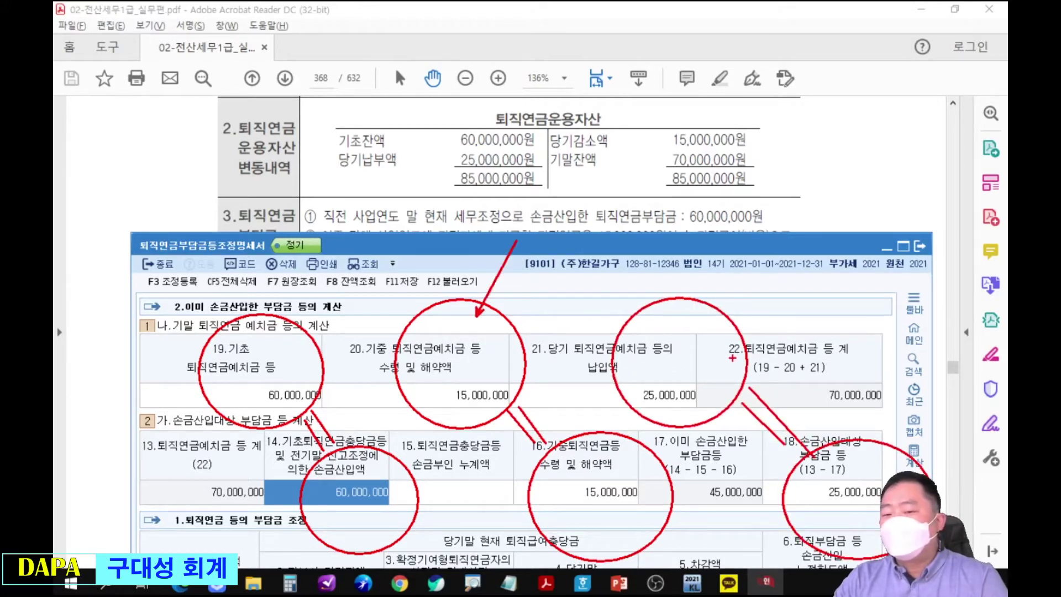
drag(796, 249, 733, 352)
key(Escape)
Bring item 1.퇴직급여추계액 of the statement into view and circle the matching 1억원 퇴직급여추계액 in the PDF.
drag(797, 246, 796, 64)
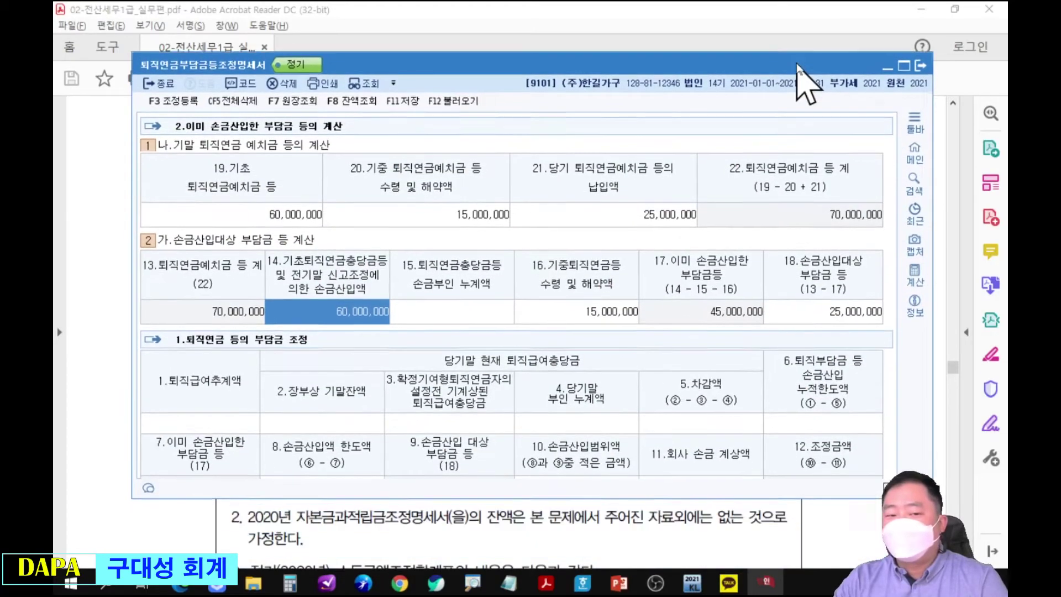
click(210, 430)
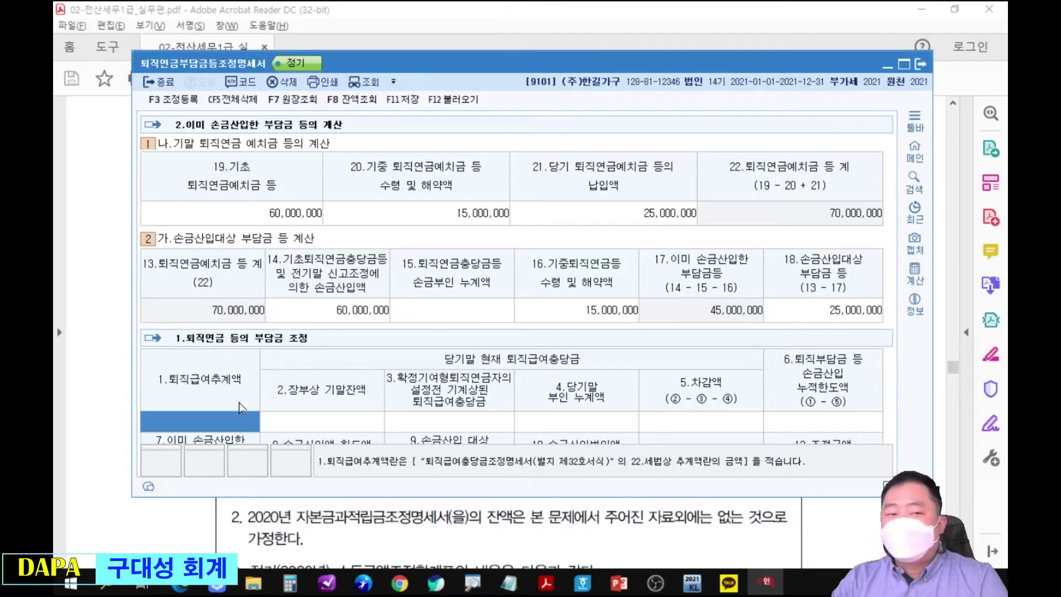
click(105, 290)
drag(681, 199, 689, 266)
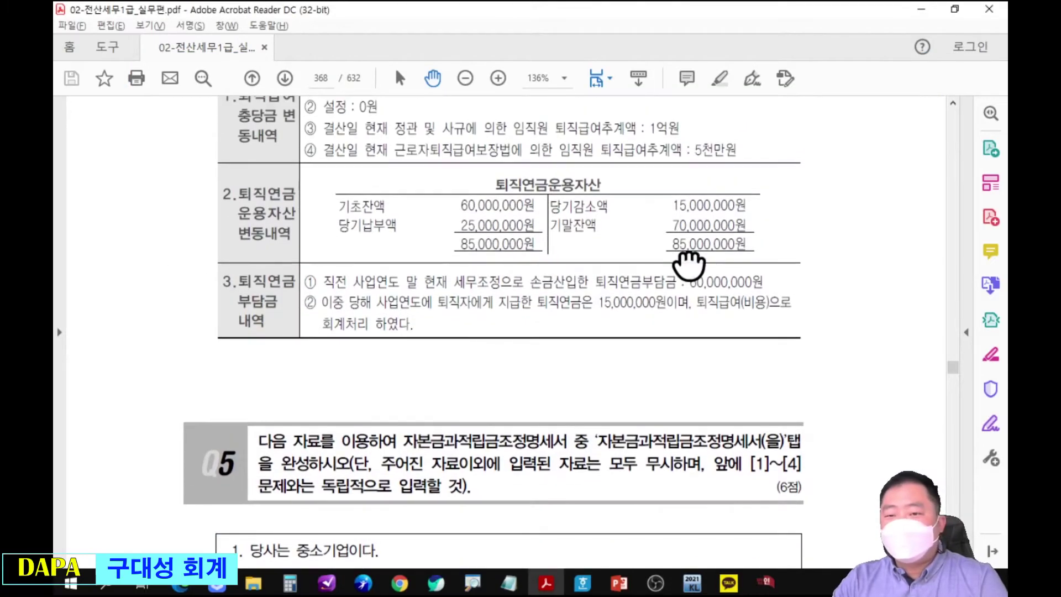
key(ctrl+2)
mouse_move(633, 106)
mouse_down()
mouse_move(636, 122)
mouse_move(689, 141)
mouse_up()
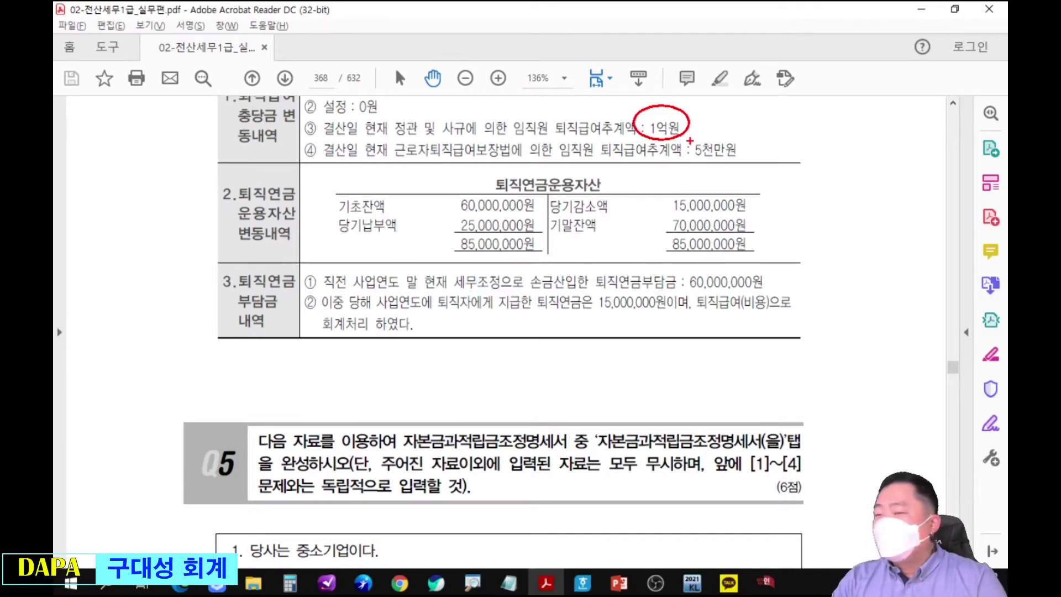
key(Escape)
Return to KcLep and try to load item 1.퇴직급여추계액 into the 퇴직연금부담금등조정명세서 with 불러오기.
click(692, 583)
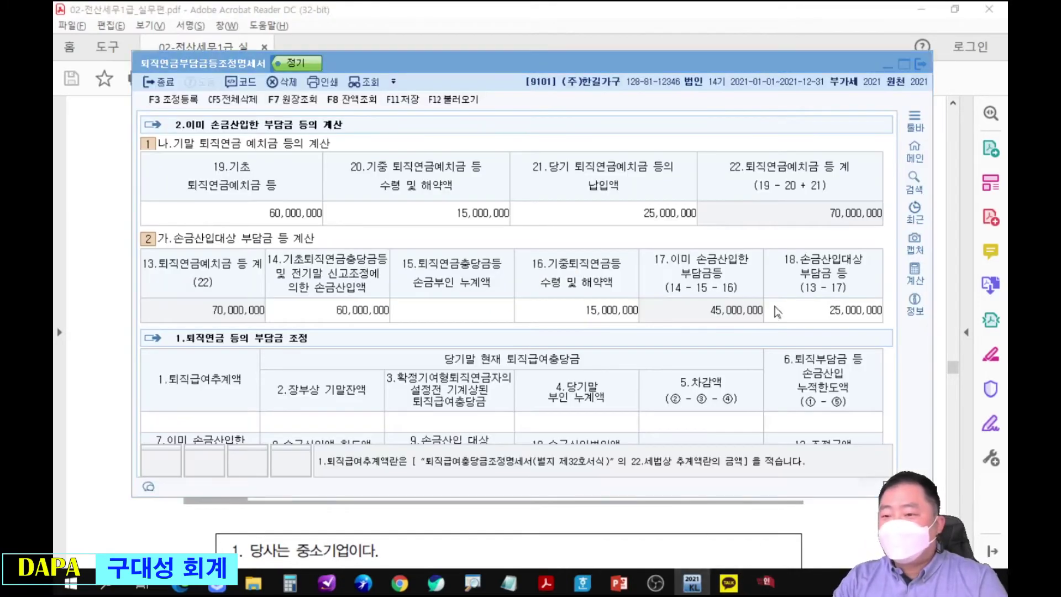
click(690, 586)
click(689, 591)
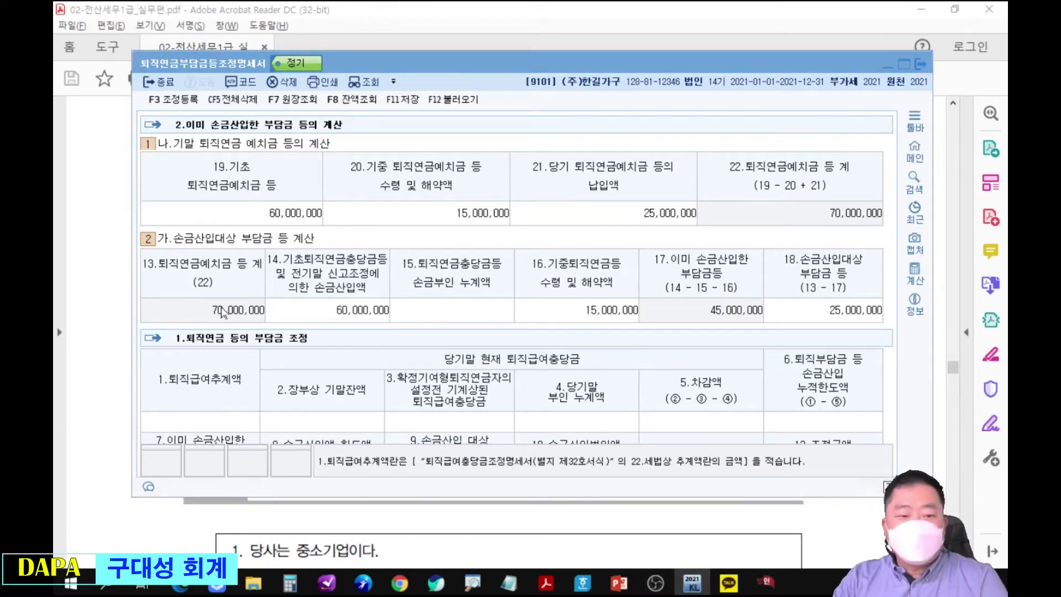
key(F12)
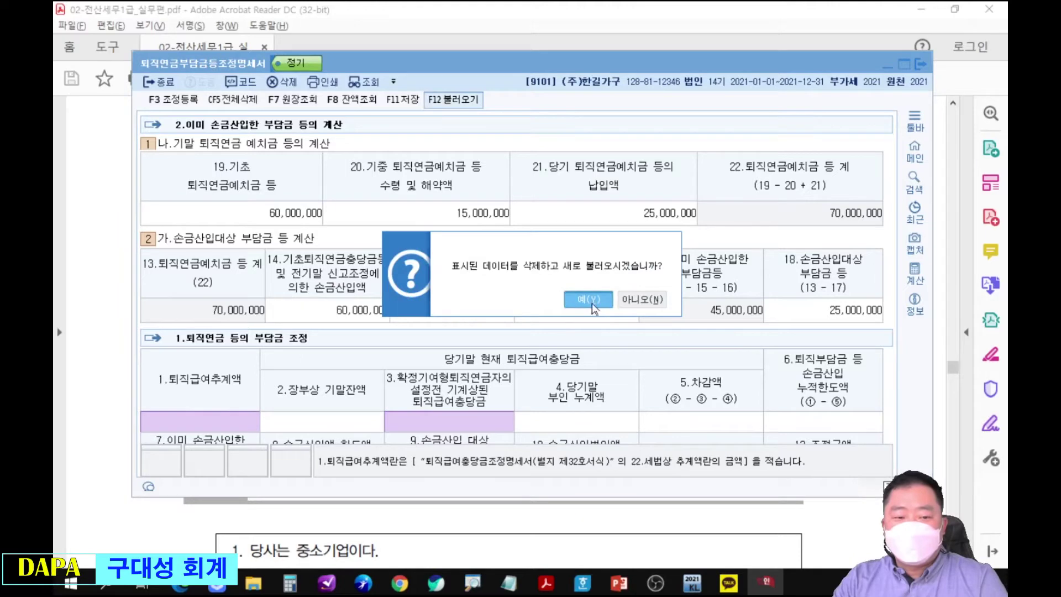
key(Return)
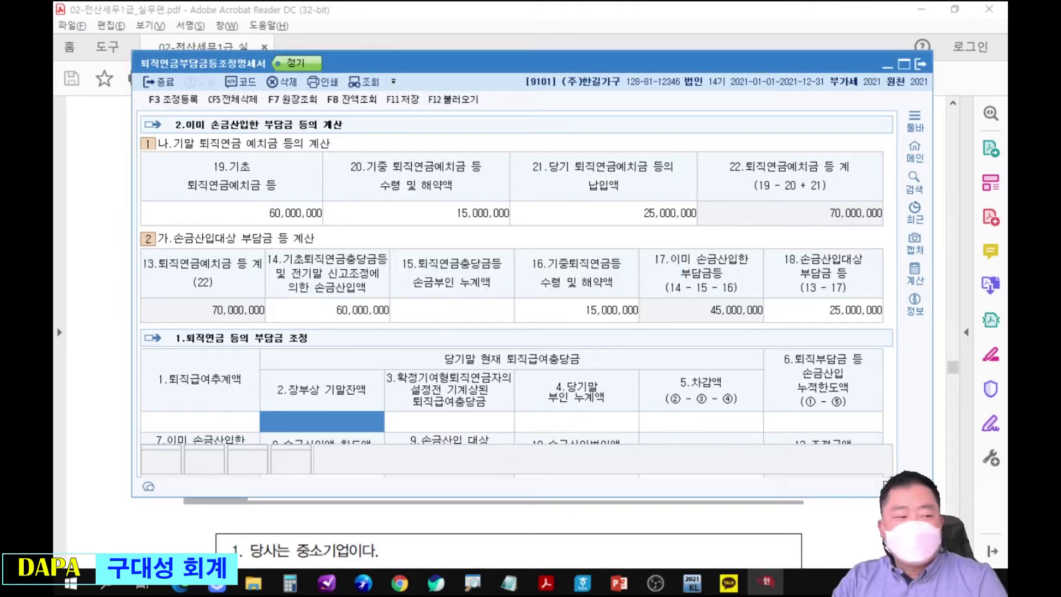
Open 퇴직급여충당금조정명세서 and enter 100,000,000 as the item 20 estimate and 50,000,000 as the item 21 estimate.
key(Escape)
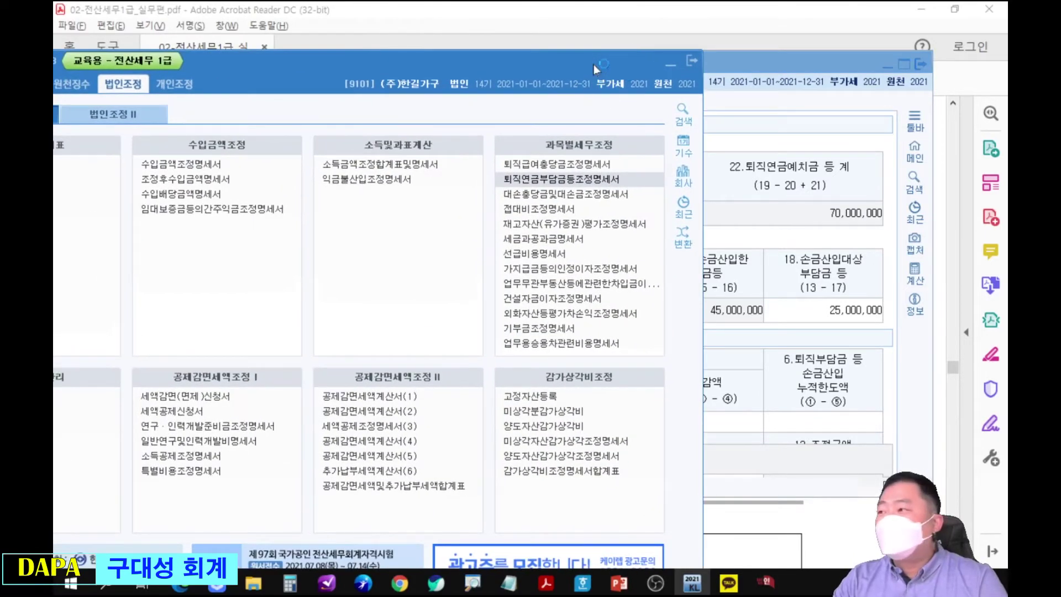
click(601, 175)
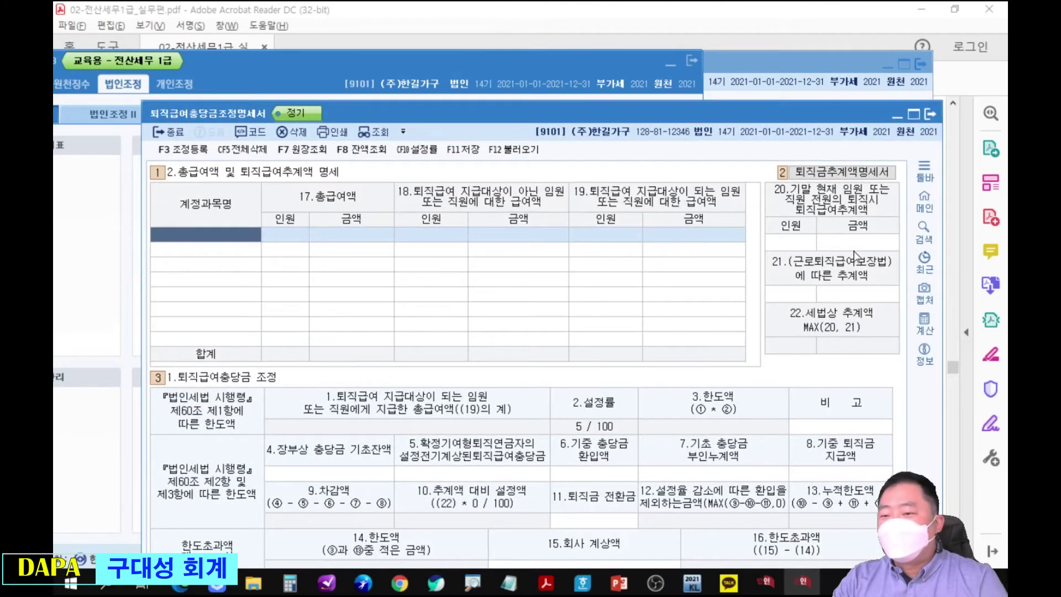
text(100,000,000)
key(Return)
text(50000000)
key(Return)
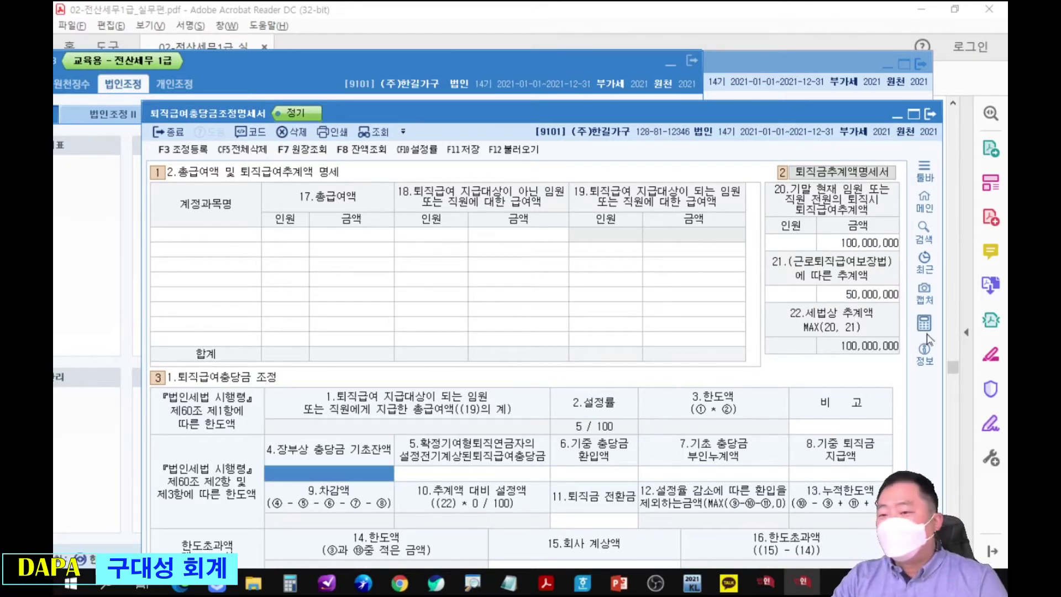
Highlight item 22.세법상 추계액, then save the 퇴직급여충당금조정명세서 and dismiss it.
mouse_move(830, 311)
mouse_down()
mouse_move(912, 353)
mouse_move(894, 374)
mouse_up()
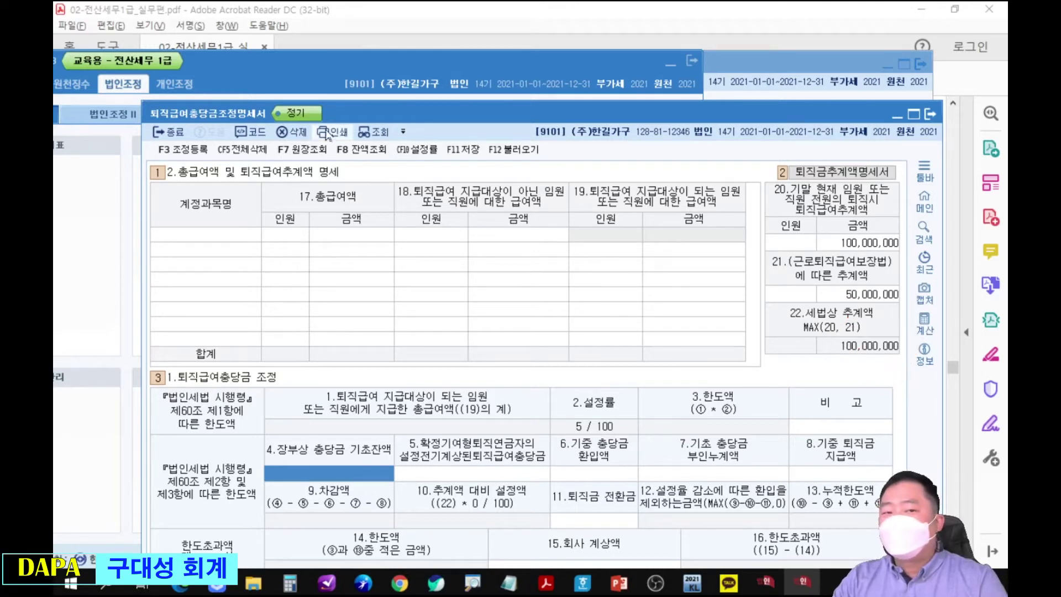
click(463, 149)
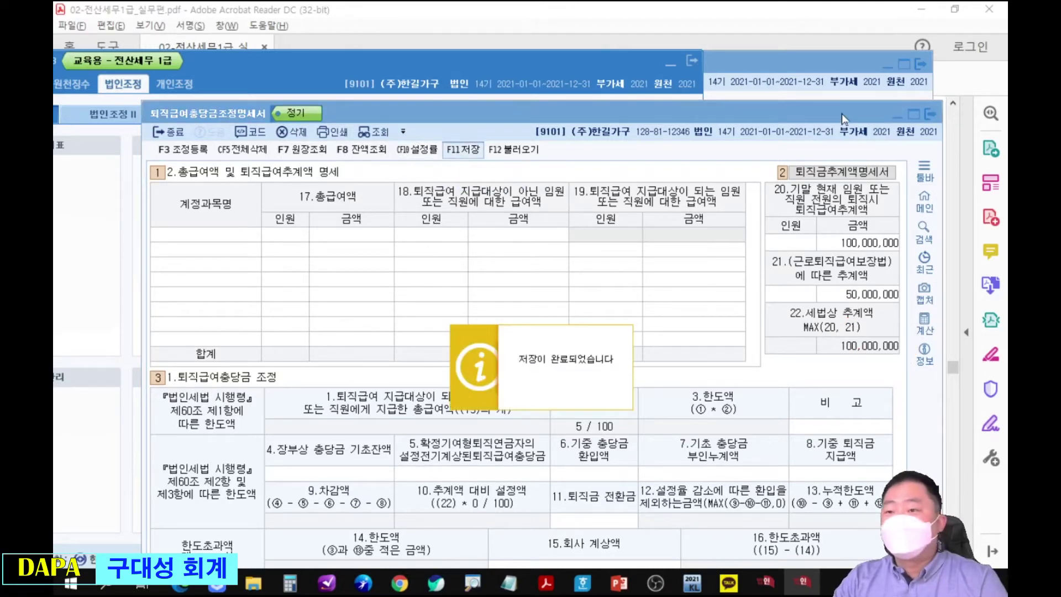
key(Return)
key(Escape)
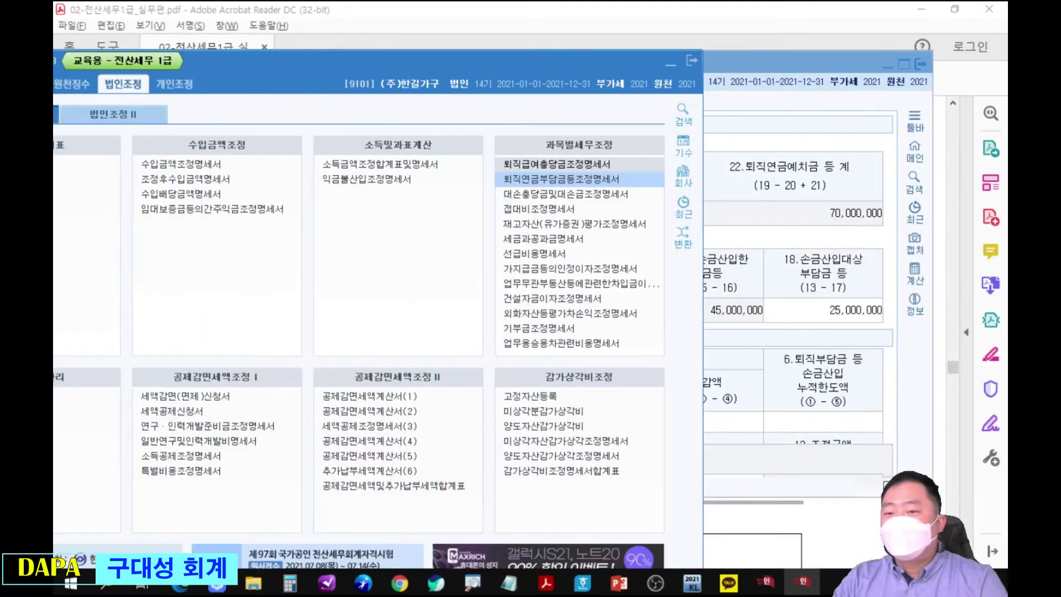
Return to the 퇴직연금부담금등조정명세서 and reload its data from the saved 퇴직급여충당금조정명세서.
click(819, 167)
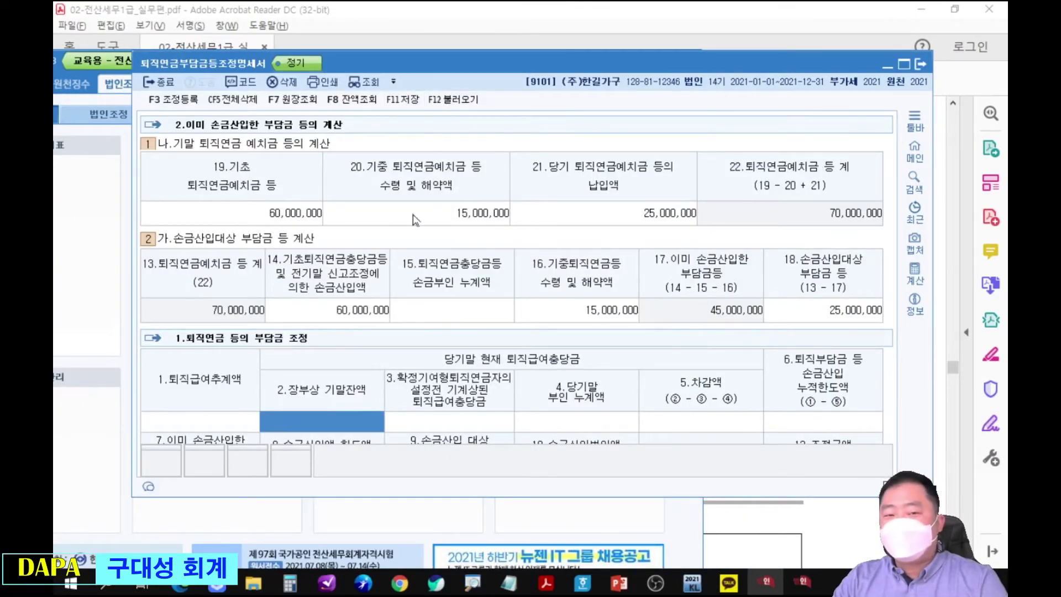
click(453, 100)
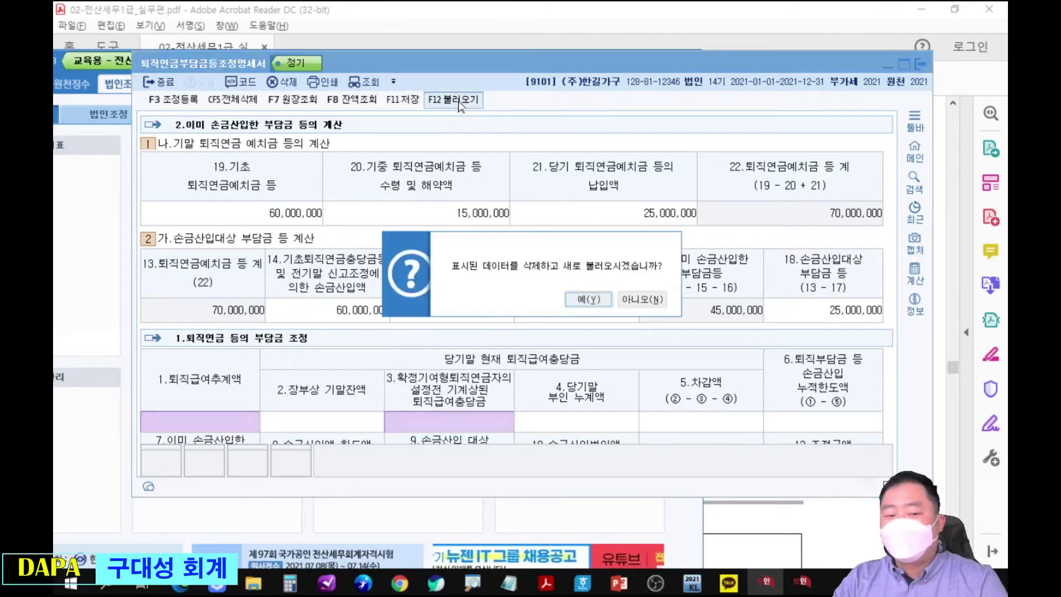
click(589, 299)
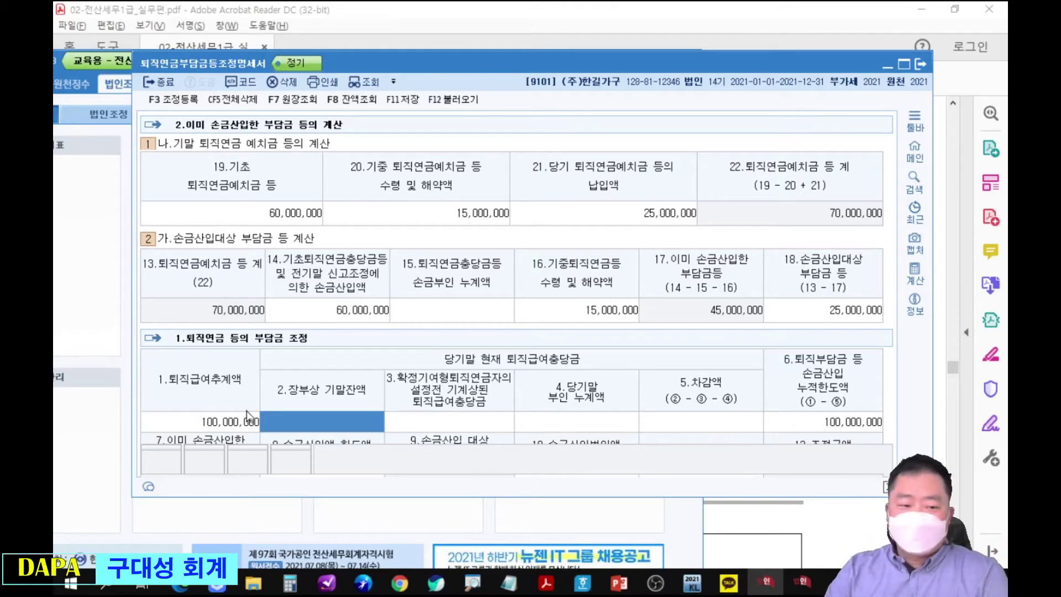
Compare item 1.퇴직급여추계액 with item 22.세법상 추계액 in the 퇴직급여충당금조정명세서, then return to the pension statement.
double_click(238, 423)
drag(95, 129, 585, 86)
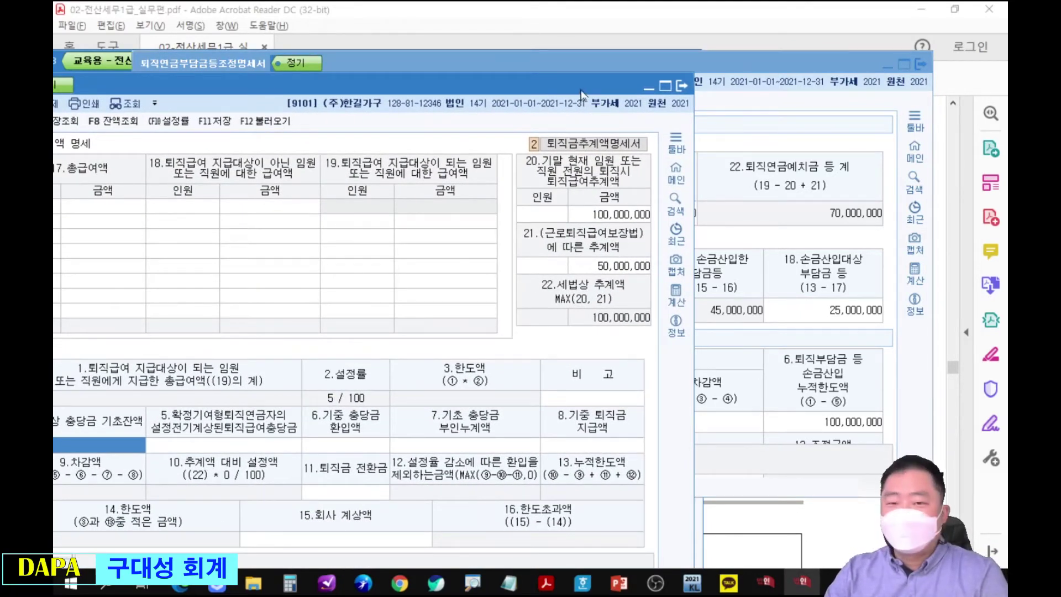
click(802, 582)
click(362, 420)
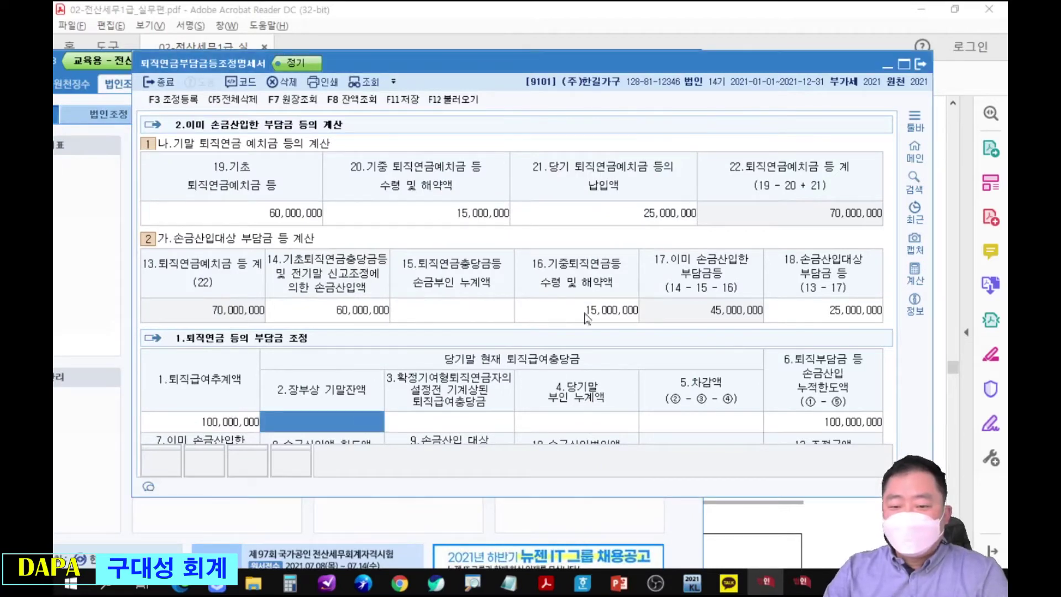
Highlight the 당기말 현재 퇴직급여충당금 fields, then switch to the PDF and box the 전기이월 amount in Q4.
drag(253, 371, 776, 443)
key(Escape)
click(979, 90)
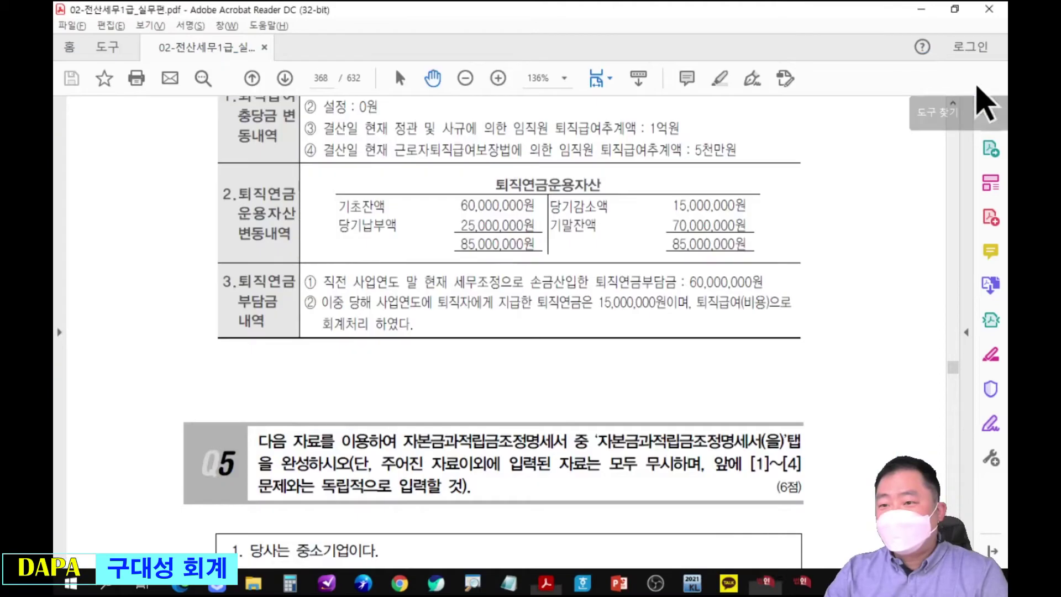
scroll(607, 221, up, 5)
drag(383, 211, 457, 242)
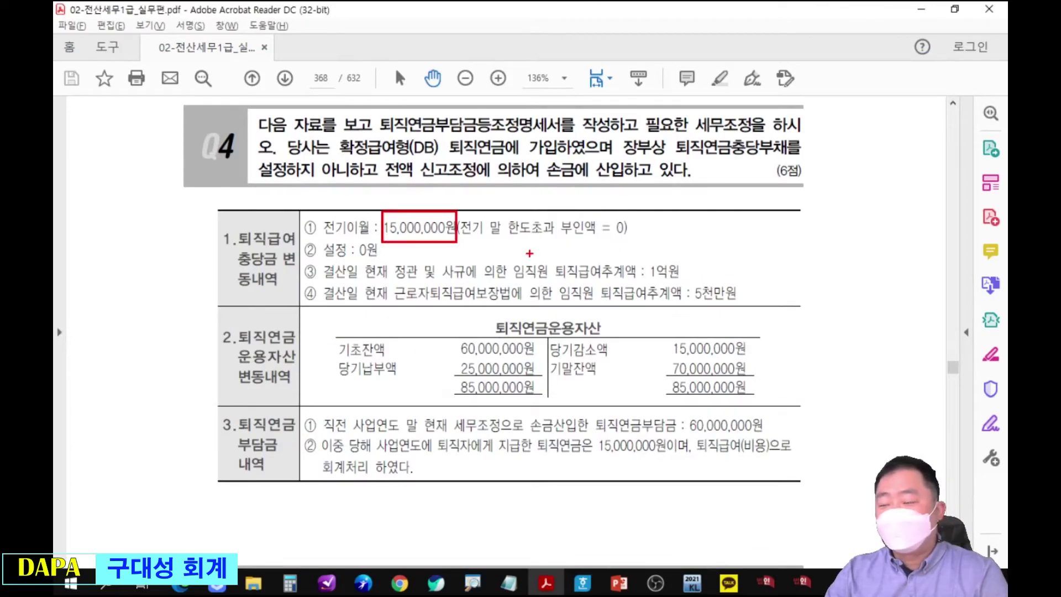
Switch back to the pension statement, set 2.장부상 기말잔액 to 15,000,000 and enlarge the window to reach items 7 through 12.
key(alt+Tab)
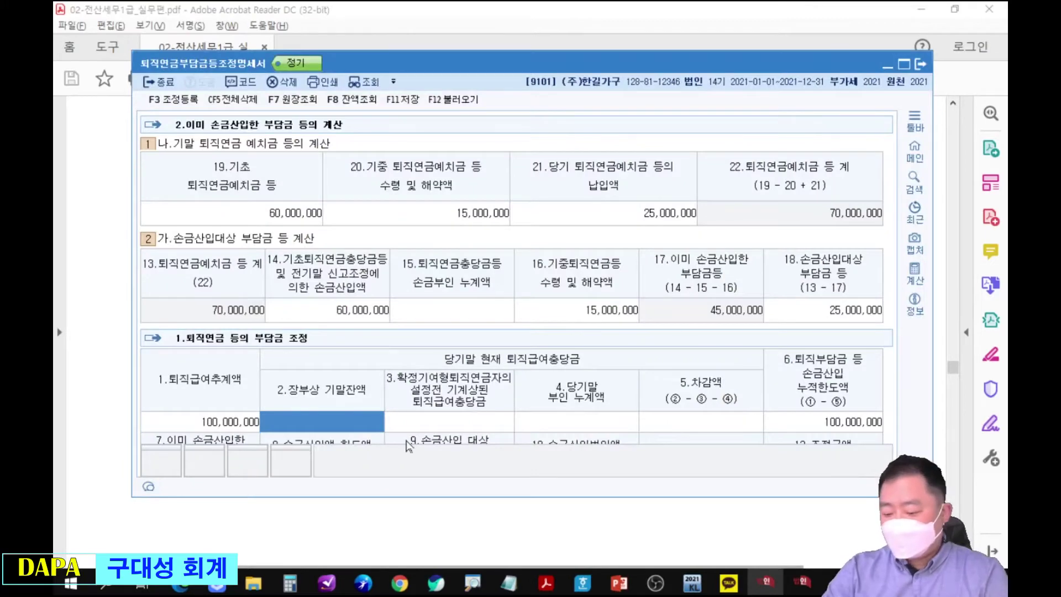
text(15,000,000)
key(Return)
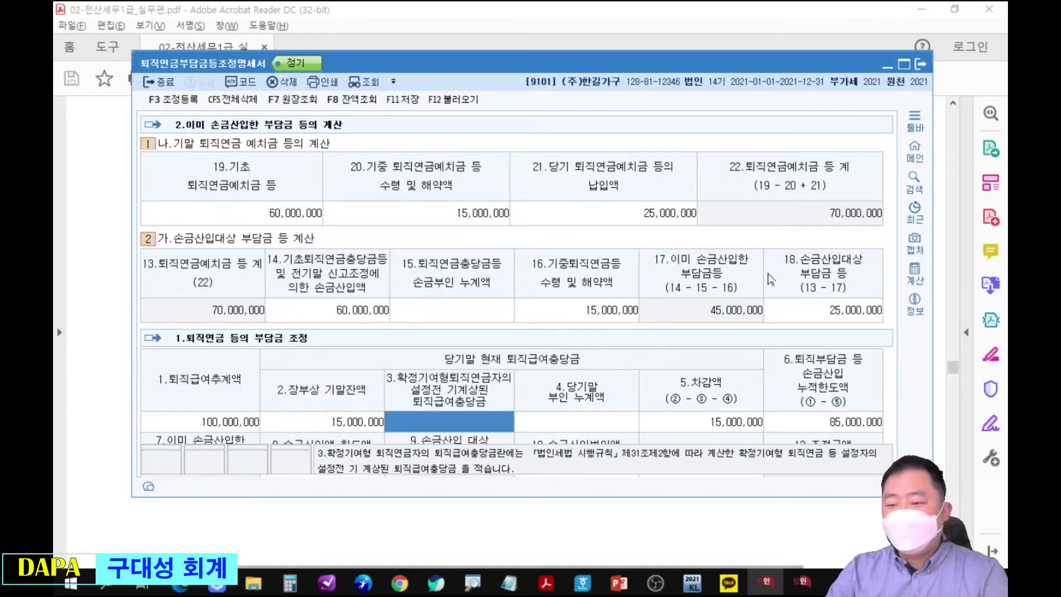
drag(876, 496, 876, 558)
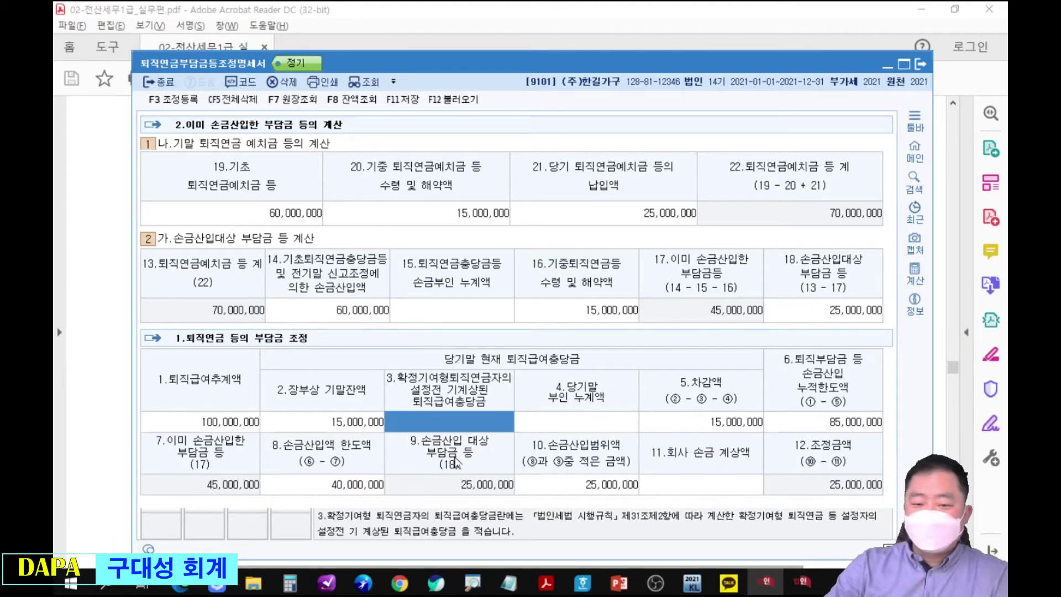
key(Return)
key(Return)
key(Return)
key(Return)
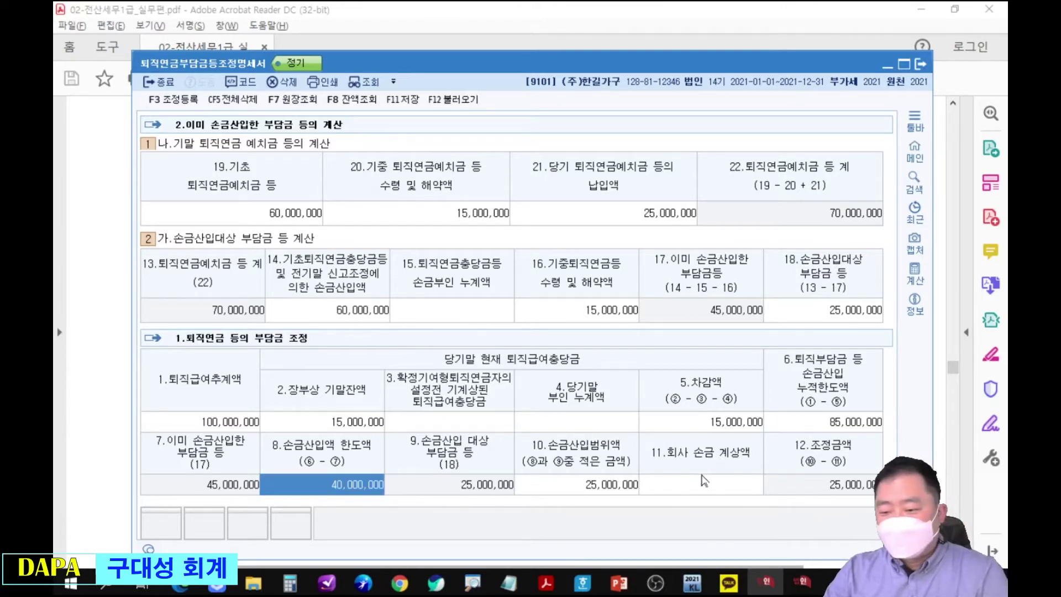
Select the empty item 11.회사 손금 계상액, mark items 17 and 18 on screen and erase the marks.
drag(634, 435, 767, 512)
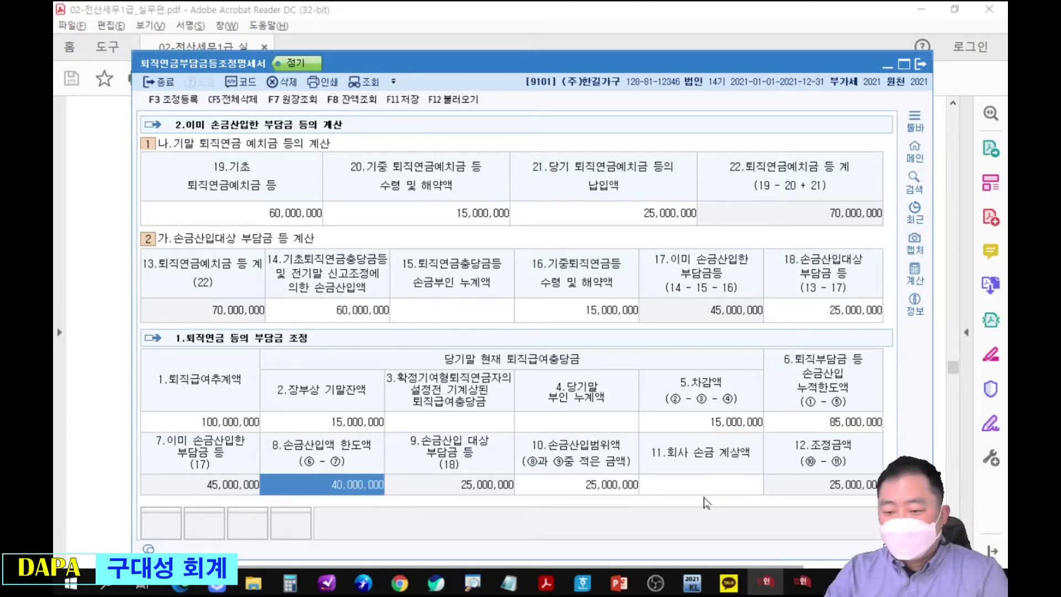
click(701, 479)
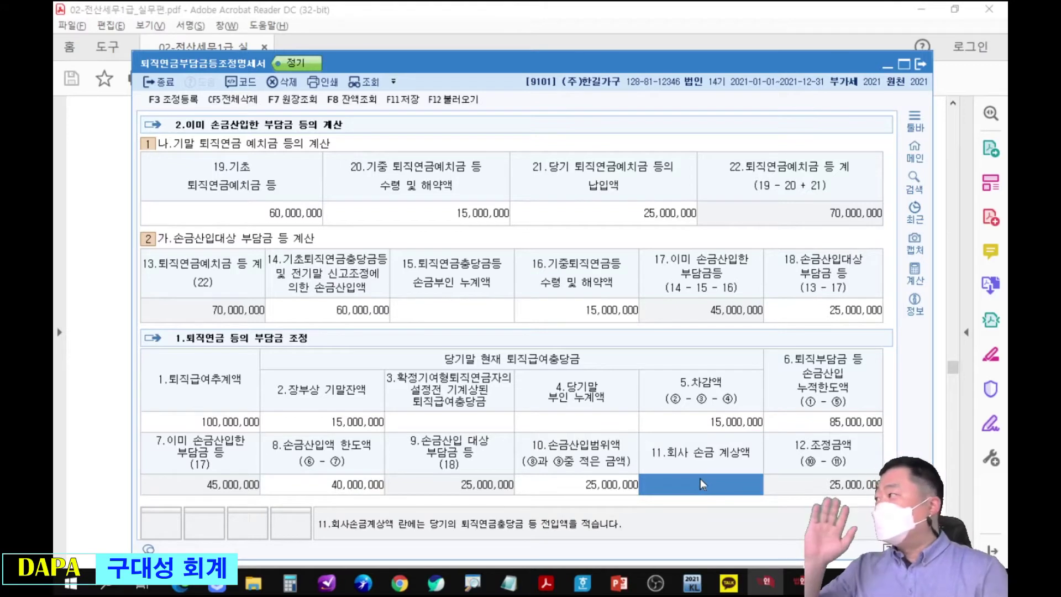
key(ctrl+2)
drag(683, 251, 775, 331)
key(e)
mouse_move(792, 243)
mouse_down()
mouse_move(888, 326)
mouse_move(796, 393)
mouse_move(825, 474)
mouse_move(884, 458)
mouse_up()
key(e)
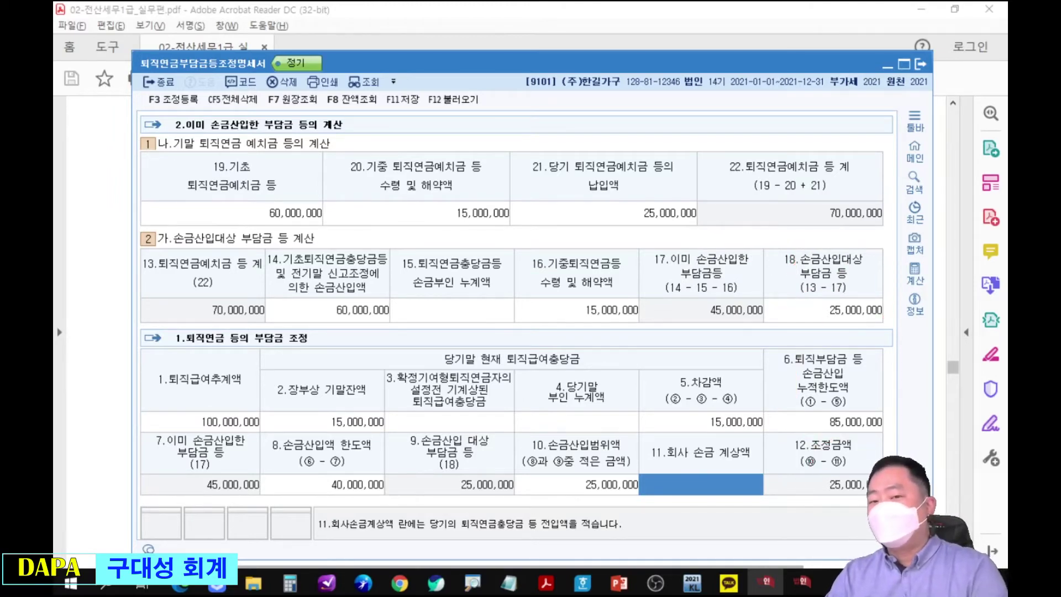
Open the 조정 등록 and link 손금산입 범위 미달액 and item 21's amount to the next empty 손금산입 및 익금불산입 row.
key(F3)
drag(813, 101, 790, 243)
mouse_move(817, 506)
mouse_down()
mouse_move(893, 565)
mouse_move(758, 464)
mouse_move(672, 362)
mouse_move(676, 348)
mouse_up()
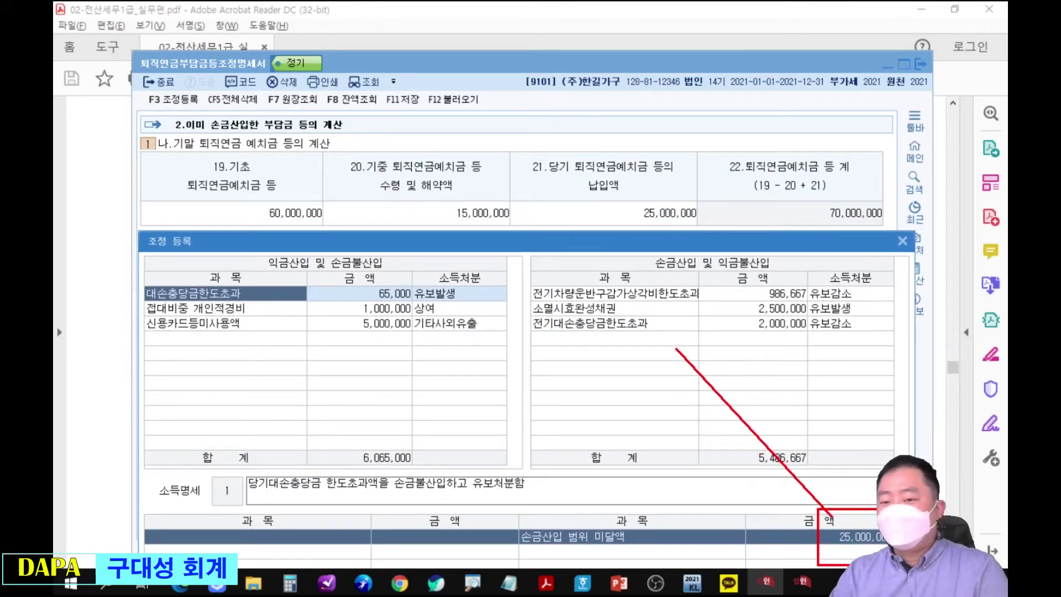
mouse_move(635, 147)
mouse_down()
mouse_move(697, 138)
mouse_move(675, 238)
mouse_move(675, 322)
mouse_up()
mouse_move(668, 310)
mouse_down()
mouse_move(676, 322)
mouse_move(687, 303)
mouse_up()
mouse_move(543, 335)
mouse_down()
mouse_move(617, 350)
mouse_move(700, 338)
mouse_move(644, 324)
mouse_up()
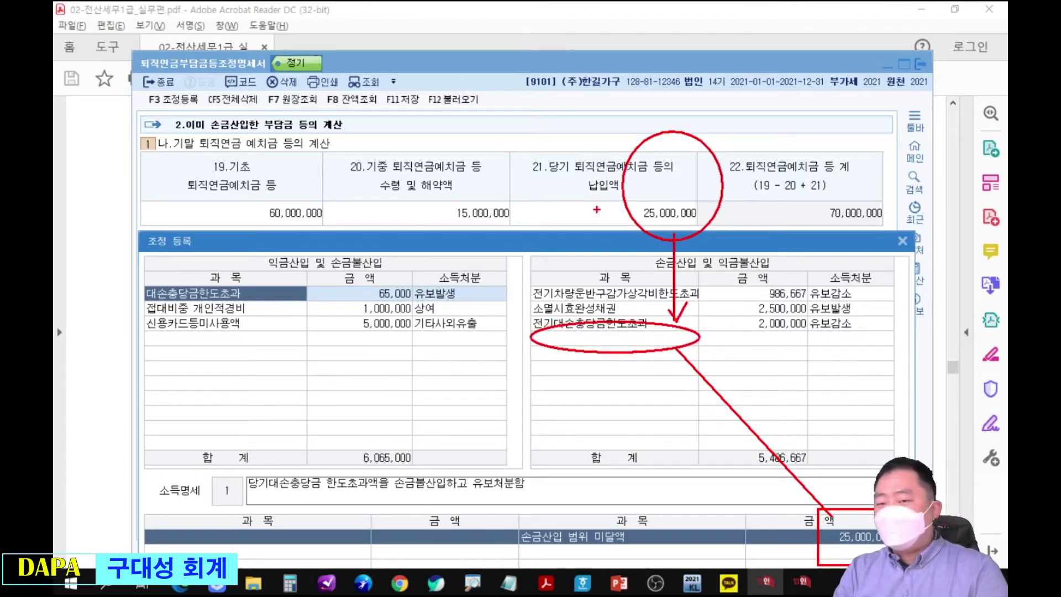
drag(636, 258, 659, 244)
Link the empty 금액 cell in the lower table and item 20's amount to the next 익금산입 및 손금불산입 row, and clear the markings.
mouse_move(378, 501)
mouse_down()
mouse_move(370, 517)
mouse_move(514, 511)
mouse_move(369, 534)
mouse_up()
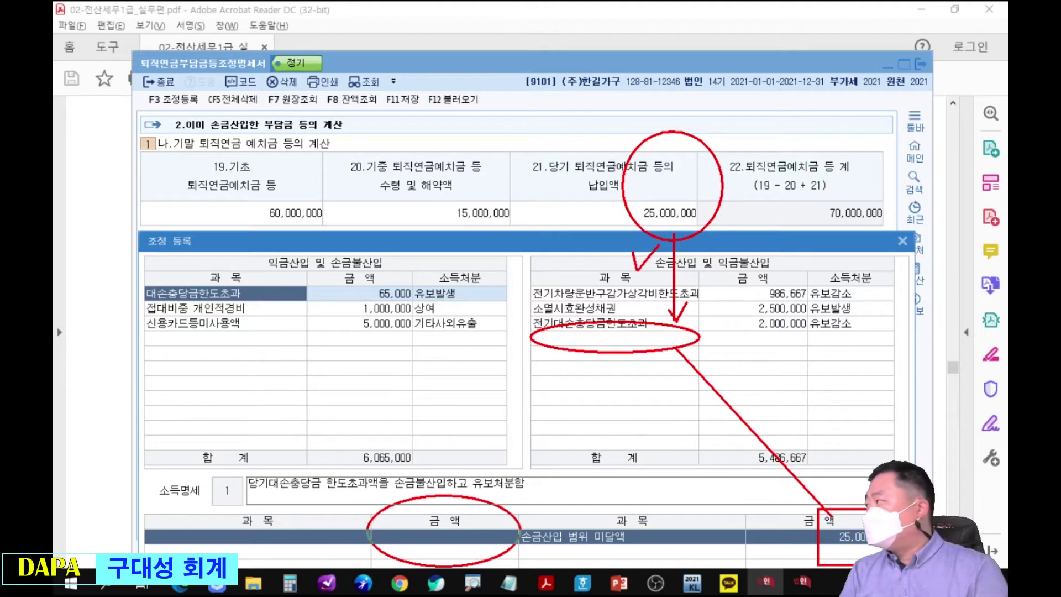
key(ctrl+z)
mouse_move(370, 514)
mouse_down()
mouse_move(464, 550)
mouse_move(517, 523)
mouse_move(382, 519)
mouse_up()
mouse_move(441, 504)
mouse_down()
mouse_move(418, 350)
mouse_move(407, 371)
mouse_up()
mouse_move(448, 202)
mouse_down()
mouse_move(428, 205)
mouse_move(451, 201)
mouse_move(426, 327)
mouse_move(443, 312)
mouse_up()
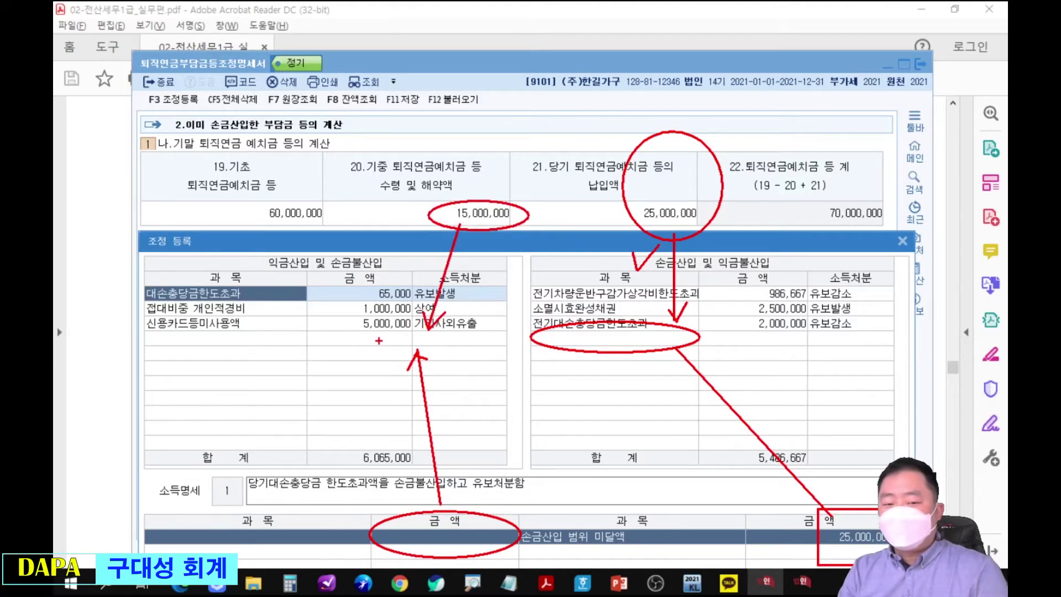
mouse_move(358, 334)
mouse_down()
mouse_move(497, 347)
mouse_move(387, 334)
mouse_up()
mouse_move(490, 500)
mouse_down()
mouse_move(500, 508)
mouse_move(525, 486)
mouse_up()
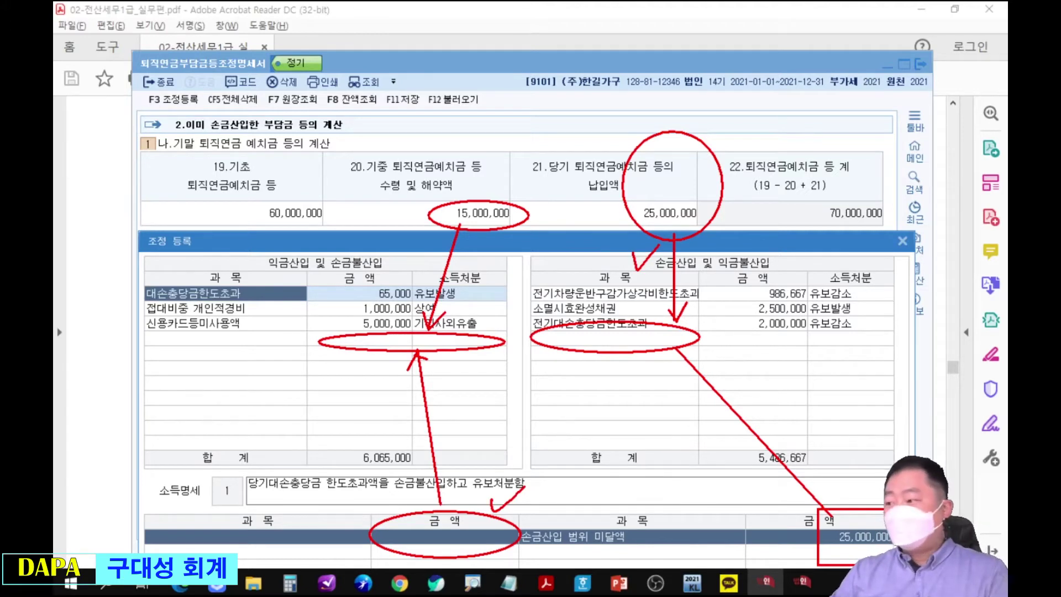
key(Escape)
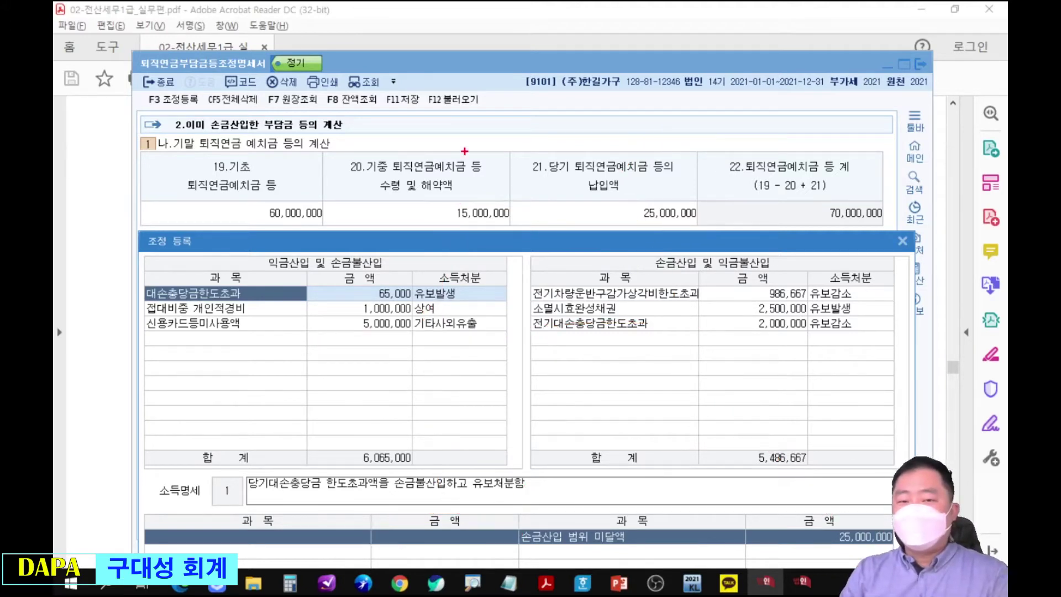
Write the entry 퇴직 | 퇴연 linked to item 20, underline both sides and clear the note.
mouse_move(483, 157)
mouse_down()
mouse_move(566, 27)
mouse_move(580, 49)
mouse_move(599, 28)
mouse_move(601, 45)
mouse_move(616, 30)
mouse_up()
mouse_move(619, 8)
mouse_down()
mouse_move(620, 62)
mouse_move(647, 26)
mouse_move(655, 51)
mouse_up()
drag(661, 24, 672, 22)
drag(665, 28, 677, 33)
mouse_move(667, 30)
mouse_down()
mouse_move(689, 38)
mouse_move(682, 53)
mouse_move(694, 63)
mouse_up()
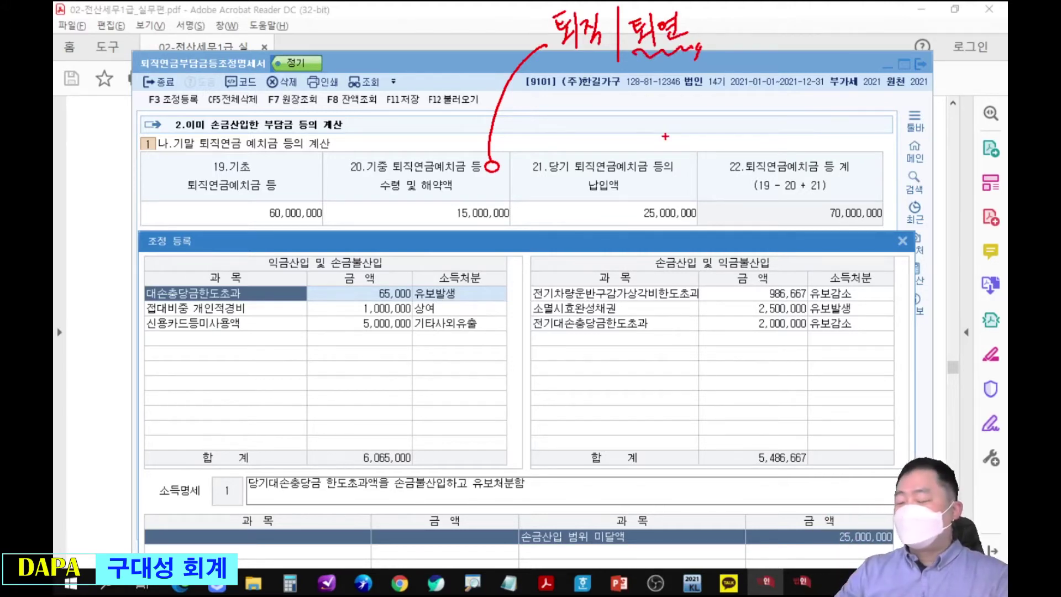
drag(547, 54, 618, 53)
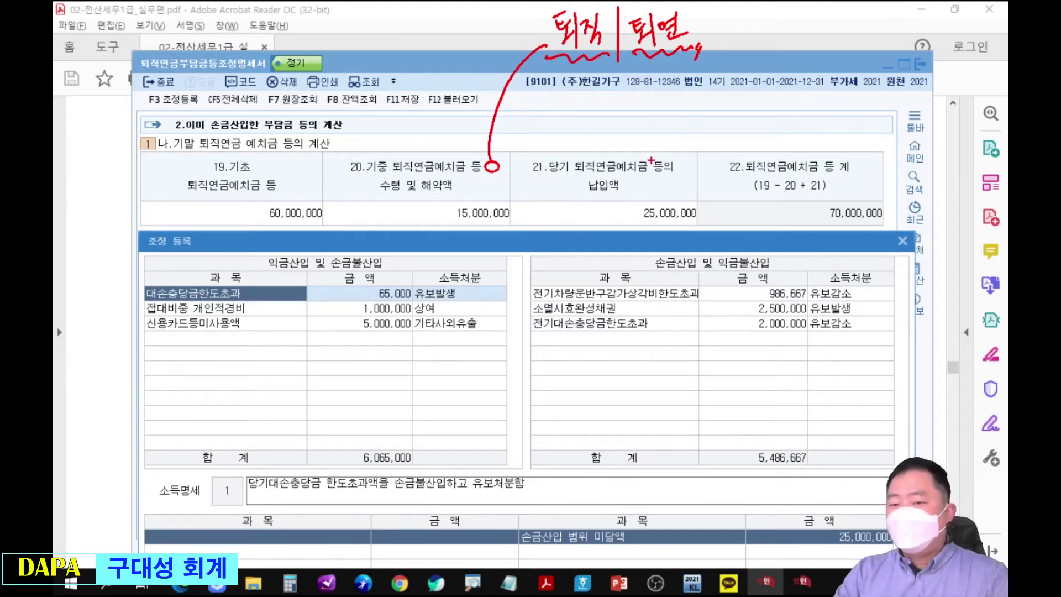
key(Escape)
Register 퇴직연금등지급 for 15,000,000 with 유보감소 under 익금산입 및 손금불산입, and briefly circle its disposition.
click(244, 341)
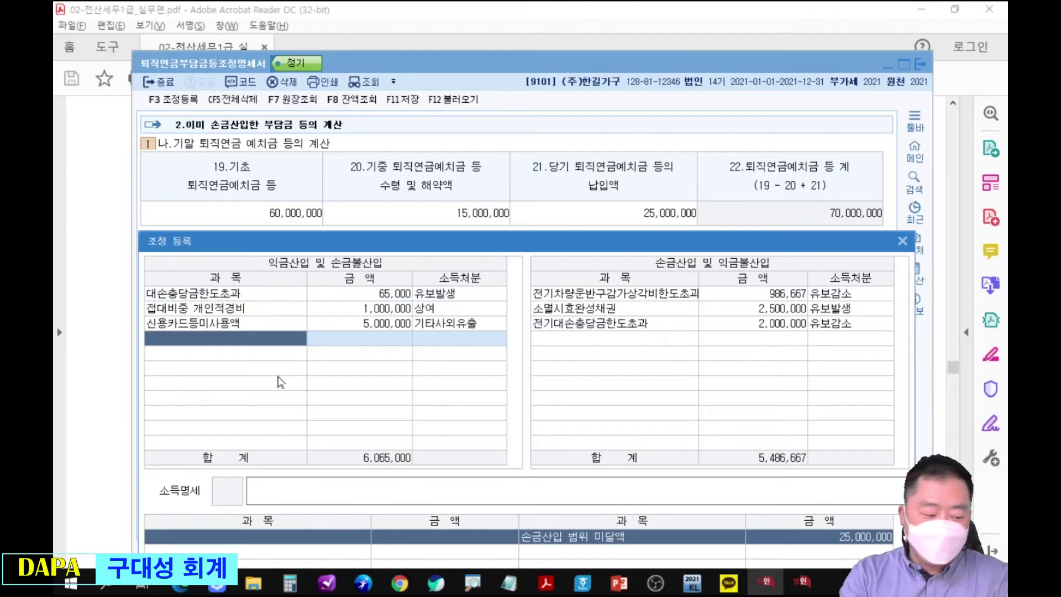
text(지급)
key(Return)
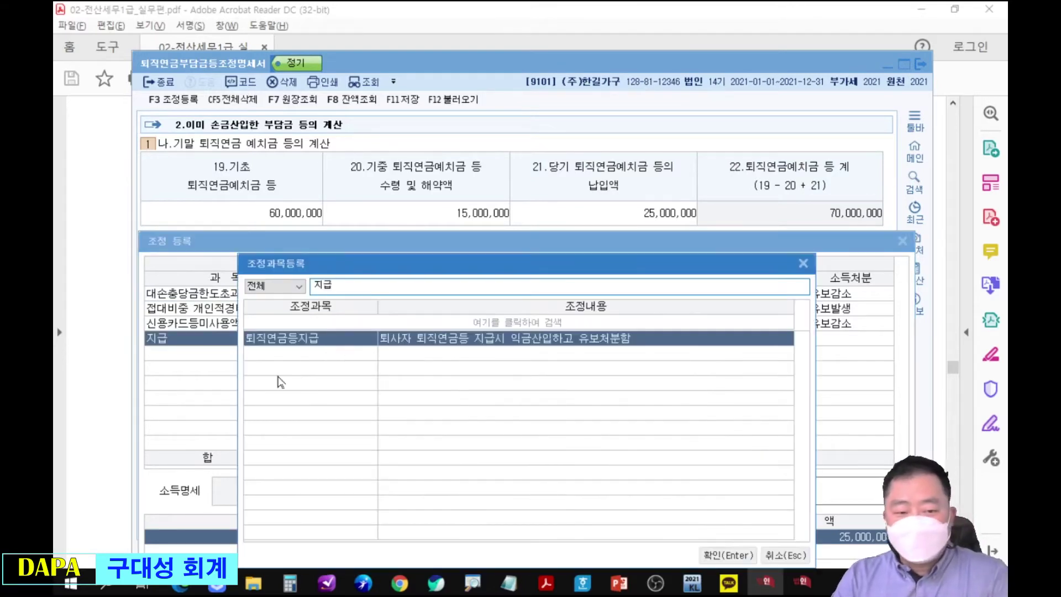
key(Return)
text(15000000)
key(Return)
key(Return)
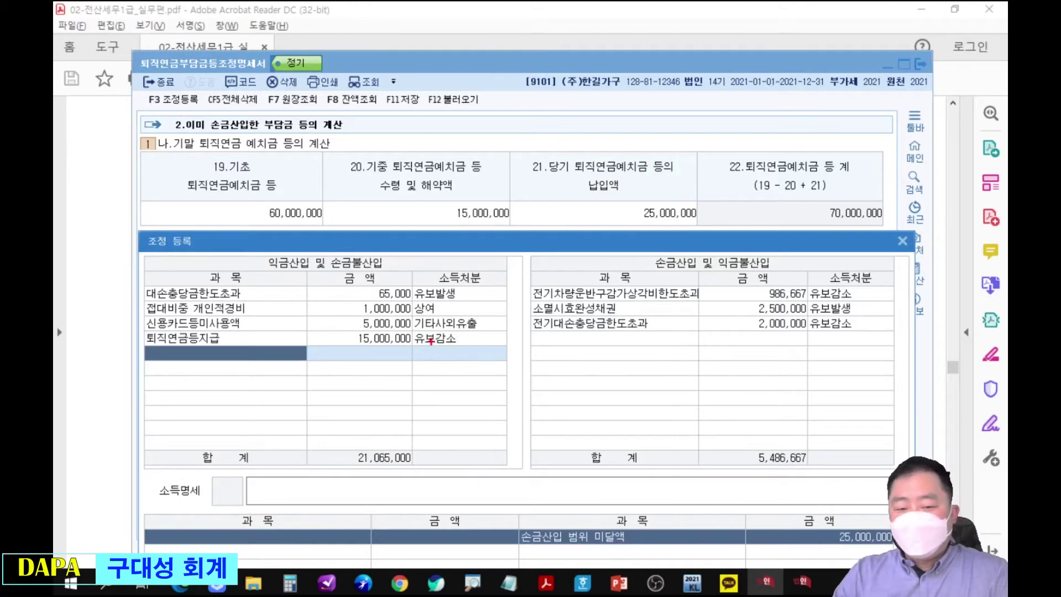
drag(433, 326, 478, 394)
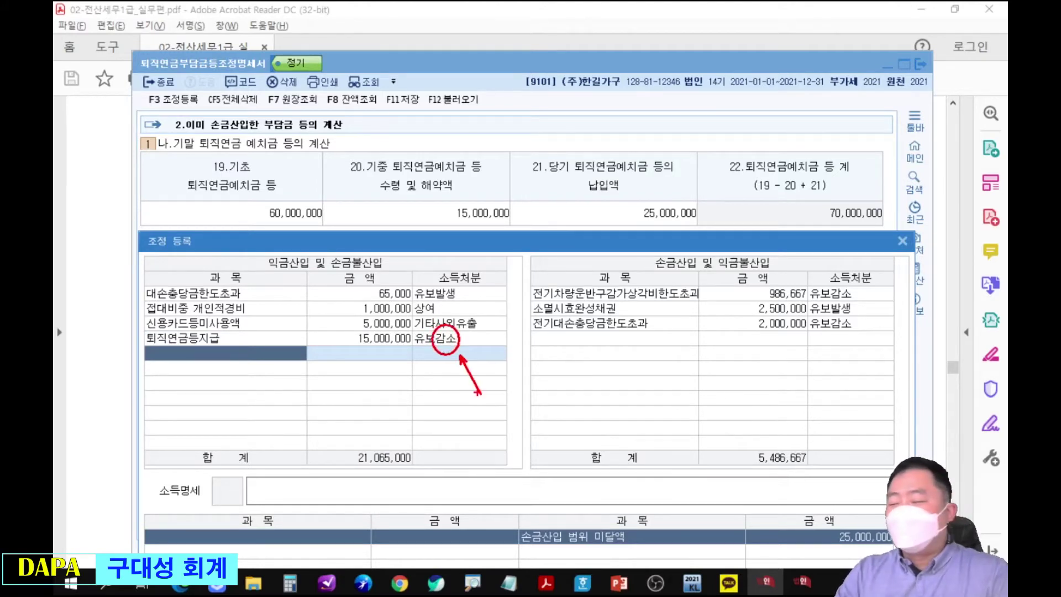
mouse_move(481, 393)
mouse_down()
mouse_move(533, 385)
mouse_move(597, 346)
mouse_up()
key(Escape)
Register 퇴직연금등손금산입 for 25,000,000 with 유보발생 under 손금산입 및 익금불산입.
click(591, 357)
text(퇴직)
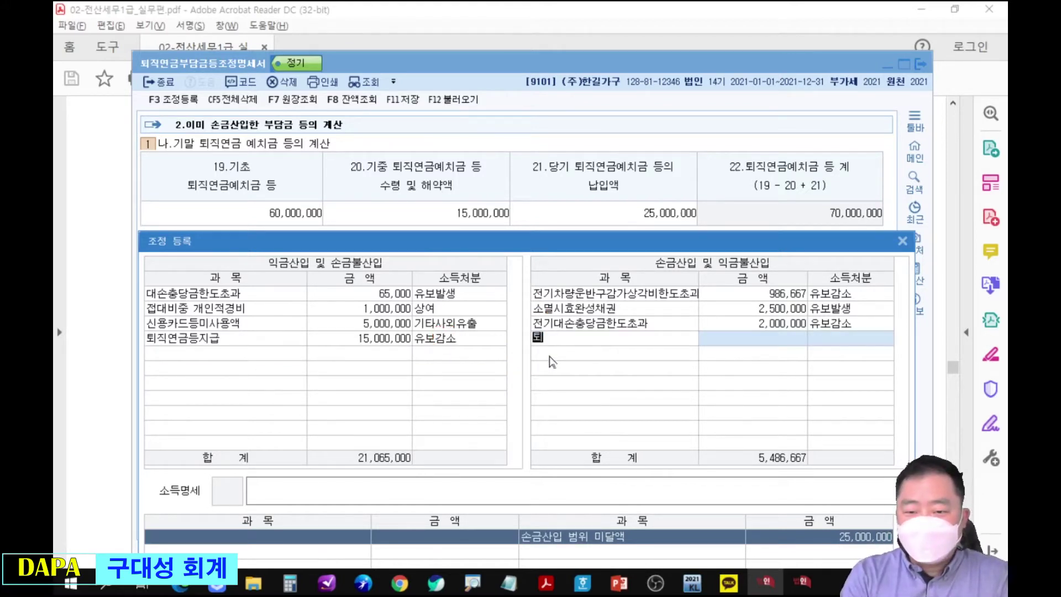
key(Return)
key(Return)
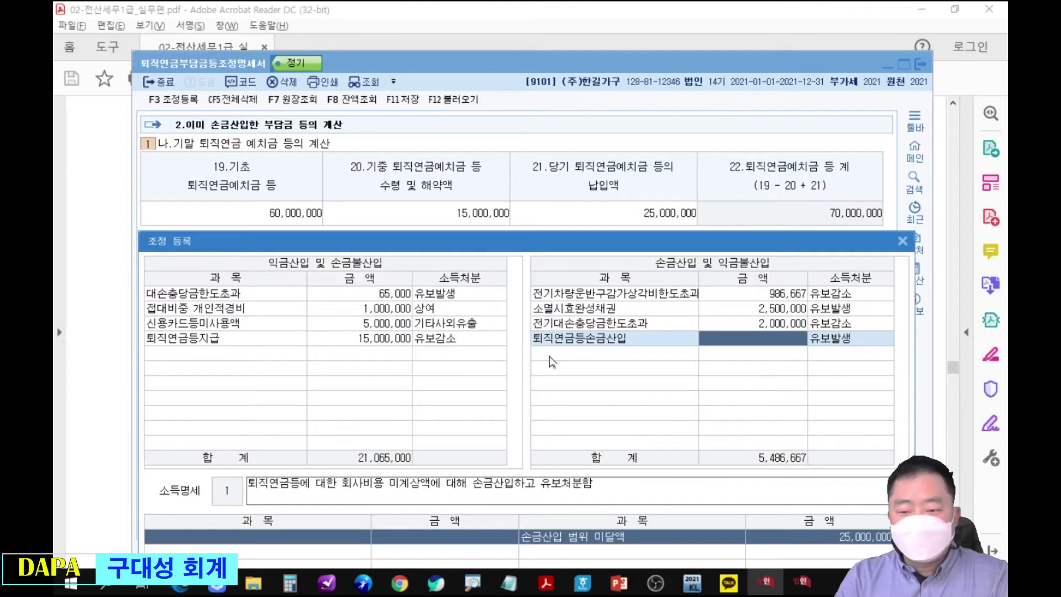
text(25000000)
key(Return)
key(Return)
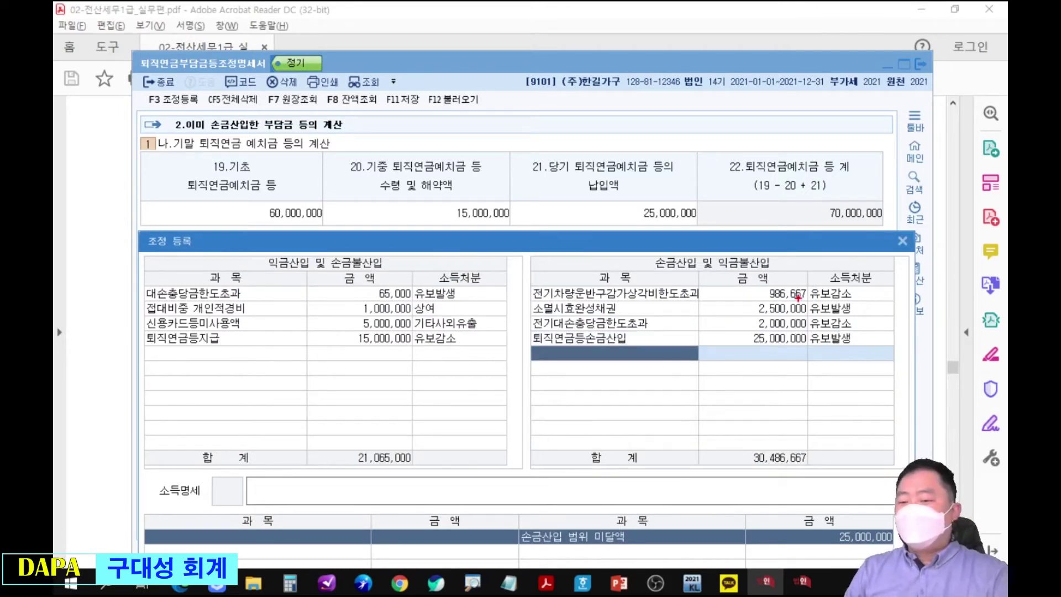
Link the 퇴직연금등손금산입 amount to 손금산입 범위 미달액, highlight the 퇴직연금등지급 row, and close the 조정 등록.
mouse_move(760, 330)
mouse_down()
mouse_move(751, 338)
mouse_move(851, 332)
mouse_move(804, 381)
mouse_move(839, 524)
mouse_move(827, 514)
mouse_up()
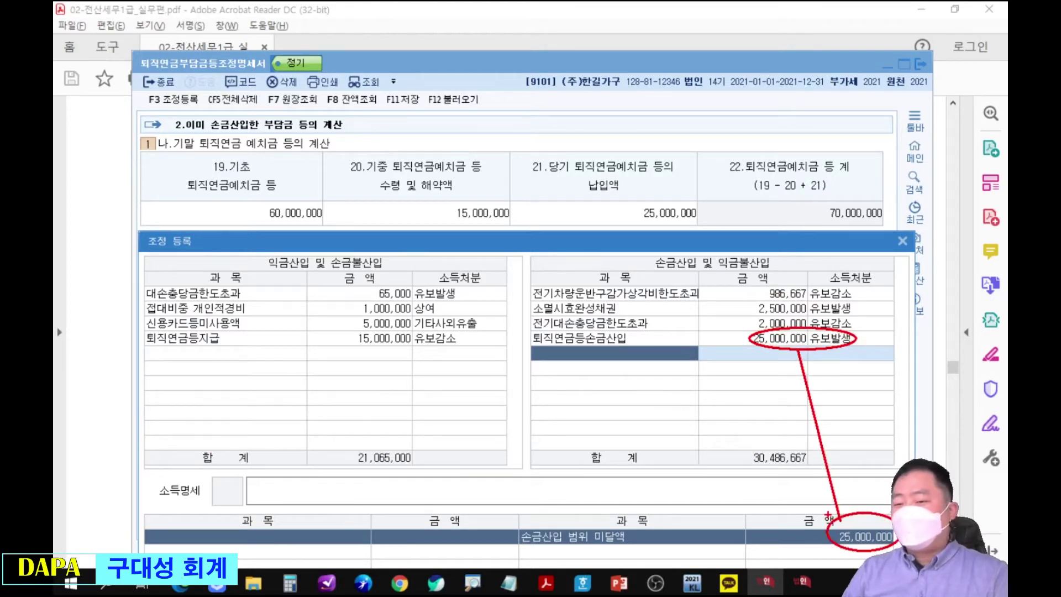
mouse_move(354, 330)
mouse_down()
mouse_move(468, 340)
mouse_move(445, 354)
mouse_move(462, 406)
mouse_move(442, 356)
mouse_move(466, 371)
mouse_up()
mouse_move(471, 326)
mouse_down()
mouse_move(496, 314)
mouse_move(490, 334)
mouse_up()
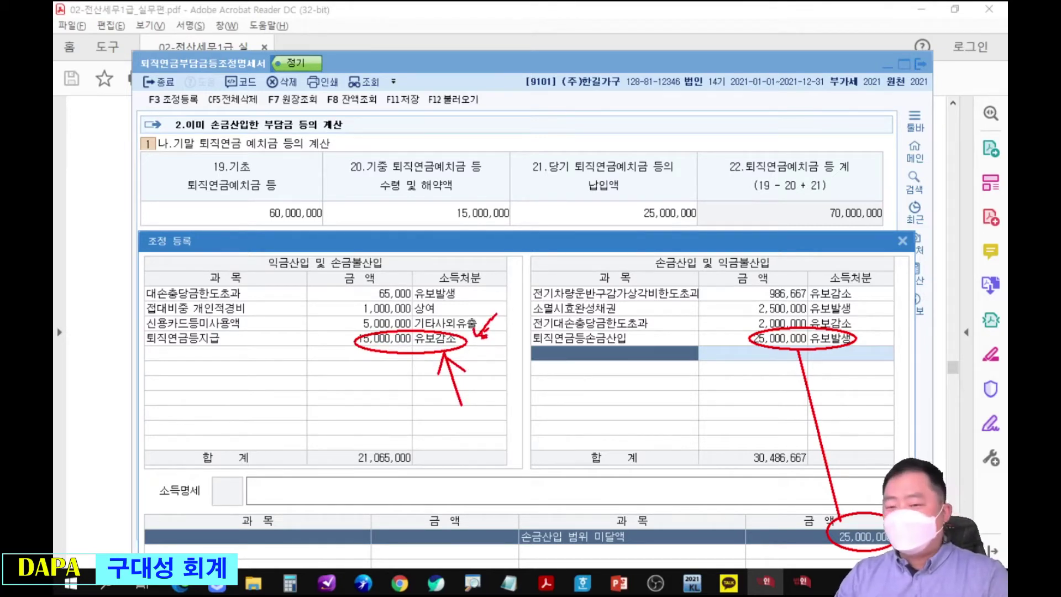
key(Escape)
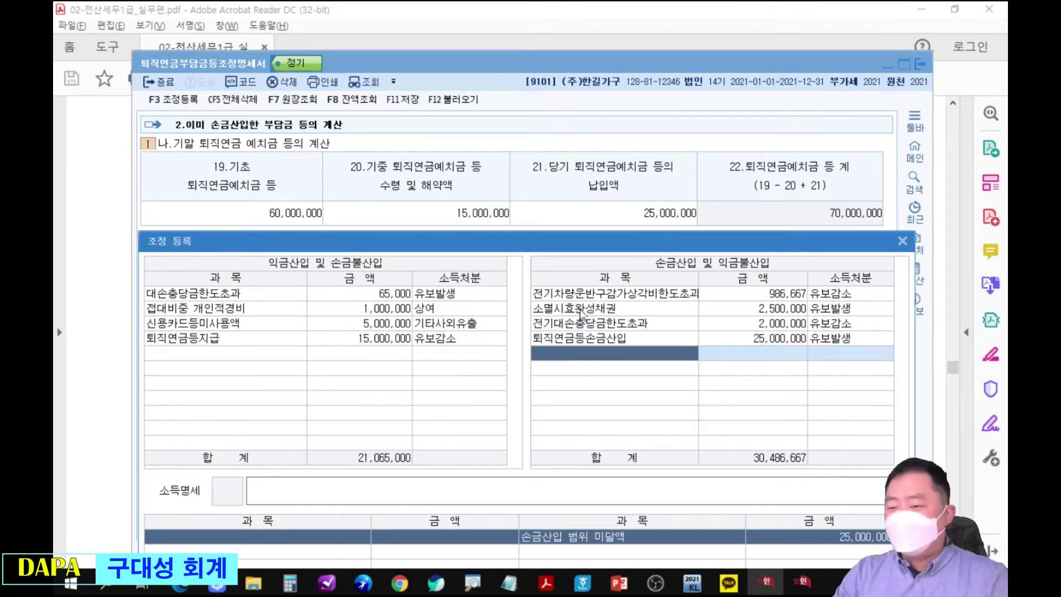
click(906, 240)
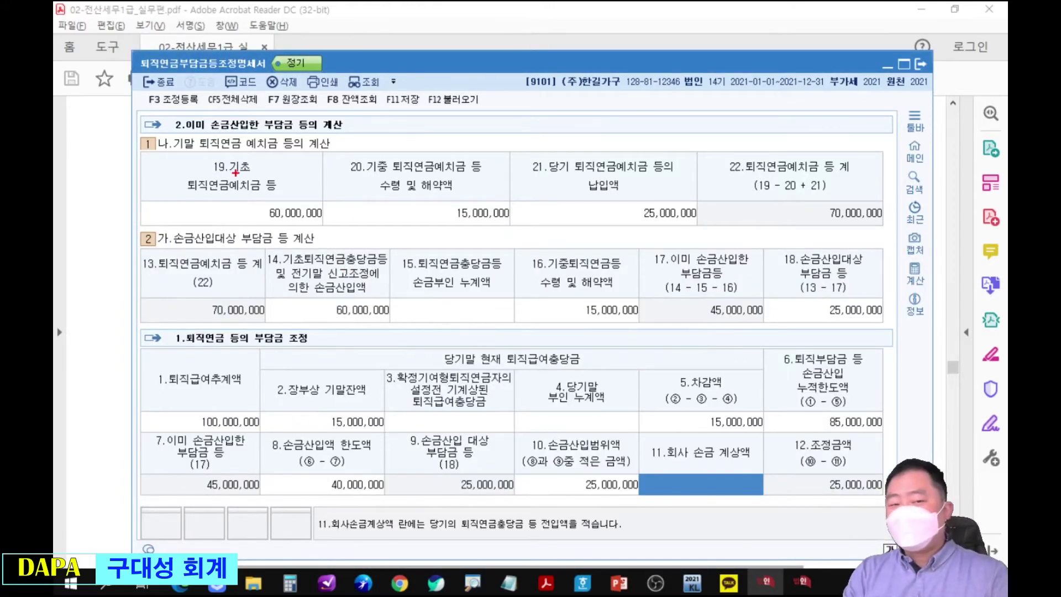
Circle the matching pairs of items 19 and 14, 20 and 16, and 21 and 18, linking item 18 to 12.조정금액.
mouse_move(245, 191)
mouse_down()
mouse_move(340, 221)
mouse_move(394, 331)
mouse_move(291, 279)
mouse_move(239, 209)
mouse_move(248, 178)
mouse_up()
mouse_move(424, 196)
mouse_down()
mouse_move(481, 176)
mouse_move(619, 252)
mouse_move(583, 341)
mouse_move(459, 237)
mouse_move(428, 176)
mouse_up()
mouse_move(662, 177)
mouse_down()
mouse_move(676, 172)
mouse_move(749, 255)
mouse_move(901, 294)
mouse_move(754, 283)
mouse_move(630, 190)
mouse_move(682, 170)
mouse_up()
drag(871, 331, 895, 415)
mouse_move(814, 440)
mouse_down()
mouse_move(832, 522)
mouse_move(884, 459)
mouse_up()
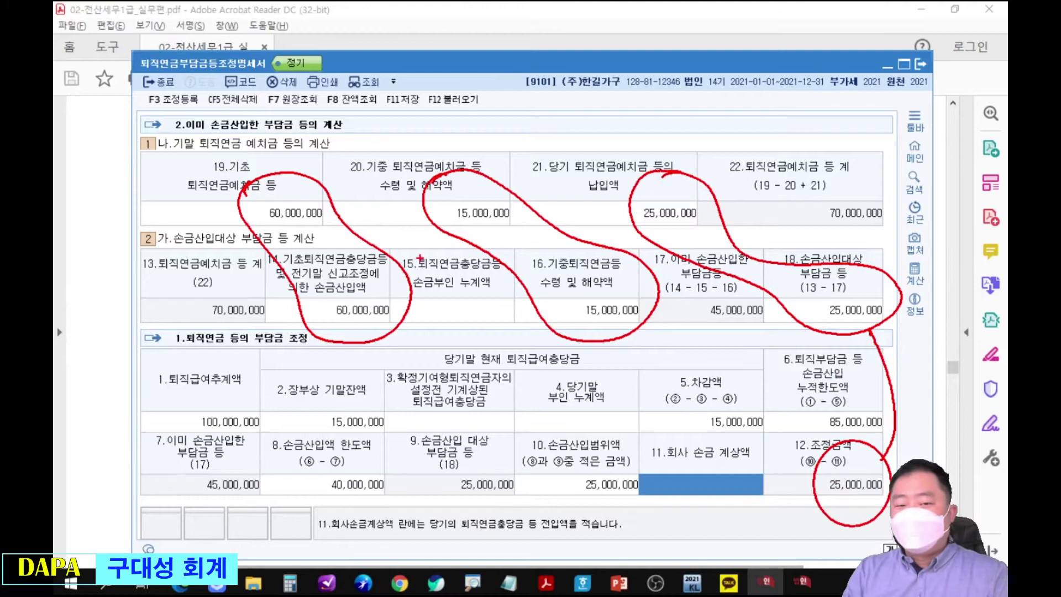
Point arrows at items 20 and 21, write an underlined F3 X note beside item 20, and clear all markings.
drag(504, 141, 484, 170)
drag(648, 123, 675, 164)
mouse_move(519, 118)
mouse_down()
mouse_move(509, 144)
mouse_move(522, 130)
mouse_up()
mouse_move(520, 121)
mouse_down()
mouse_move(532, 136)
mouse_move(552, 132)
mouse_up()
mouse_move(553, 115)
mouse_down()
mouse_move(538, 136)
mouse_move(581, 135)
mouse_up()
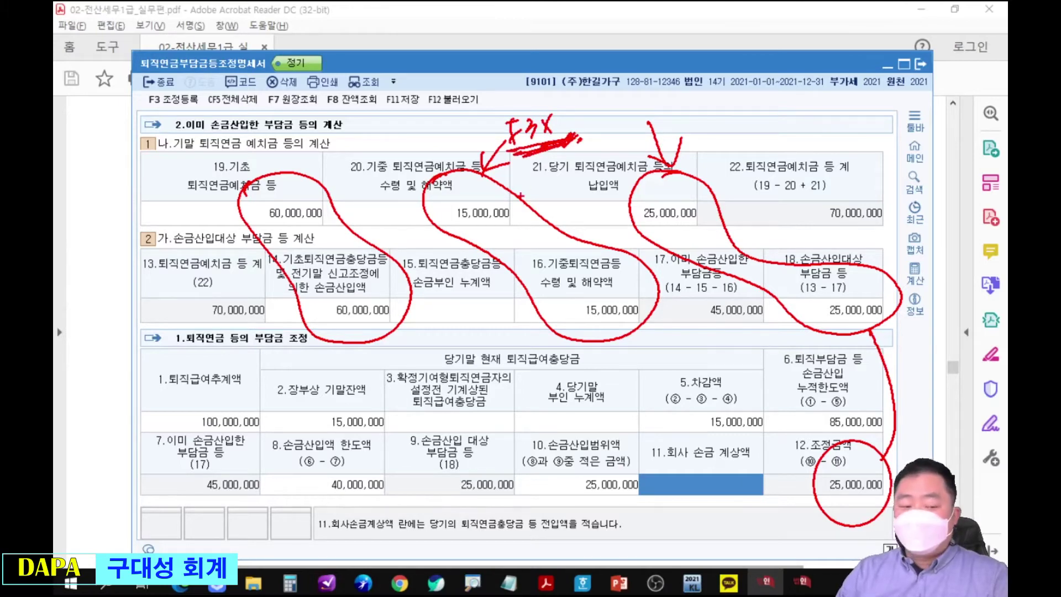
key(Escape)
Move the statement window up, draw a tall box over its middle and box item 1.퇴직급여추계액.
drag(709, 84, 705, 49)
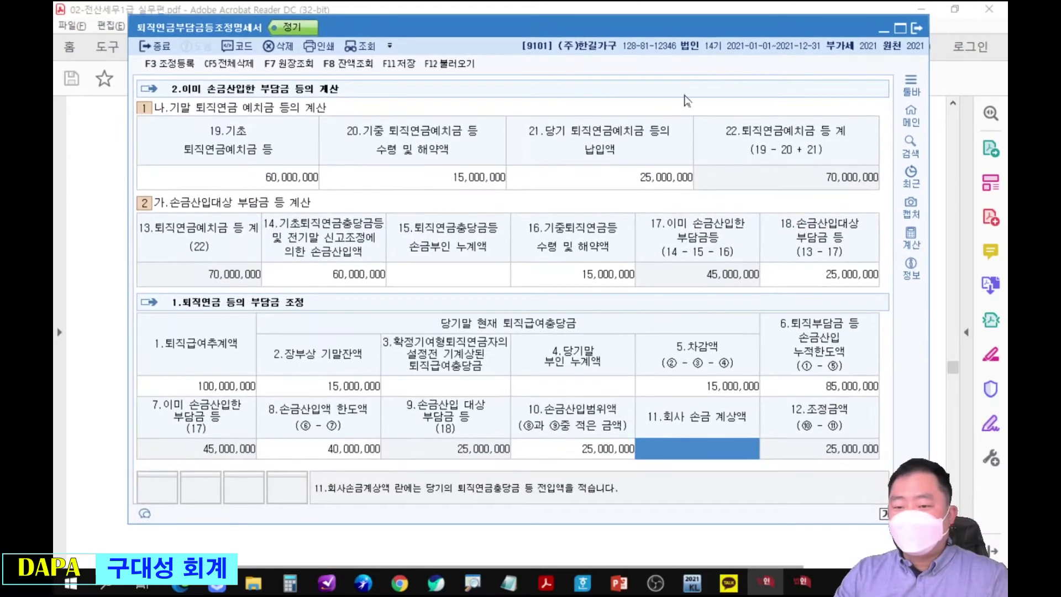
key(ctrl+2)
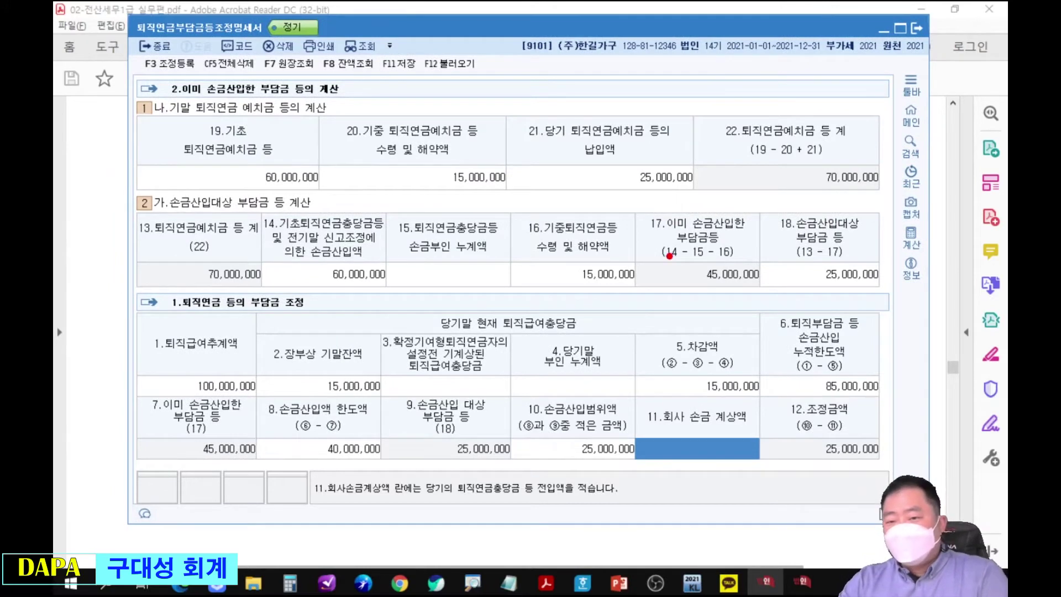
drag(414, 250, 516, 424)
drag(175, 370, 269, 405)
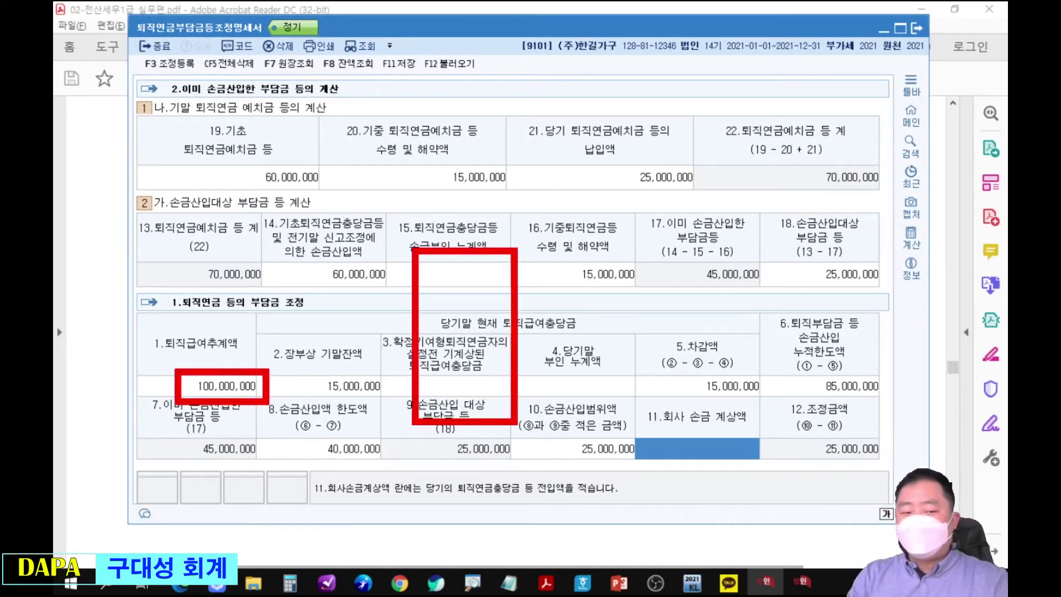
drag(531, 221, 533, 255)
mouse_move(552, 227)
mouse_down()
mouse_move(545, 237)
mouse_move(554, 228)
mouse_up()
mouse_move(570, 226)
mouse_down()
mouse_move(563, 243)
mouse_move(572, 225)
mouse_up()
click(586, 245)
click(593, 231)
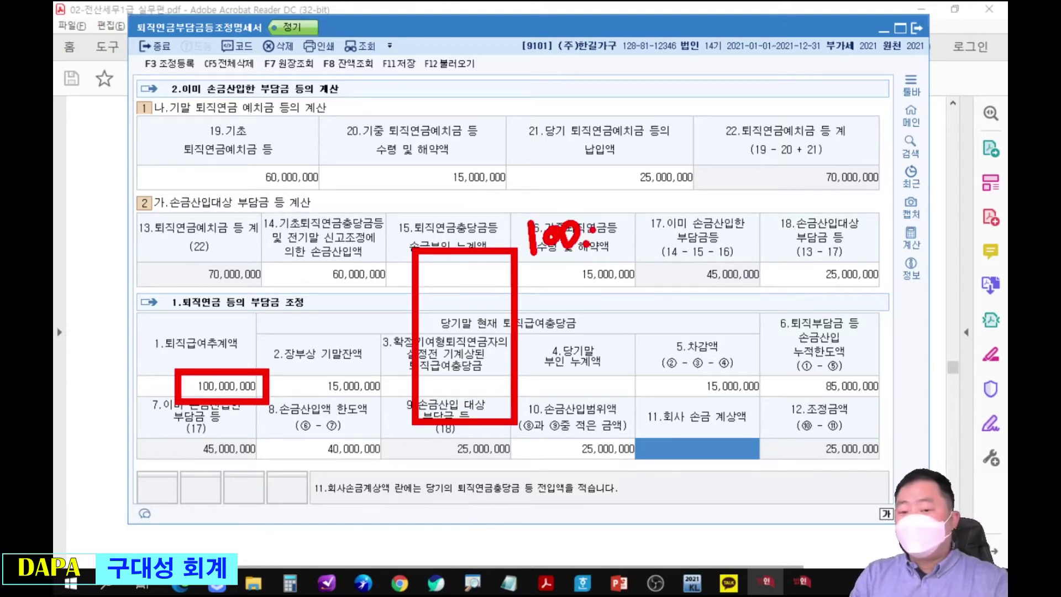
key(ctrl+z)
key(ctrl+z)
key(ctrl+z)
key(ctrl+z)
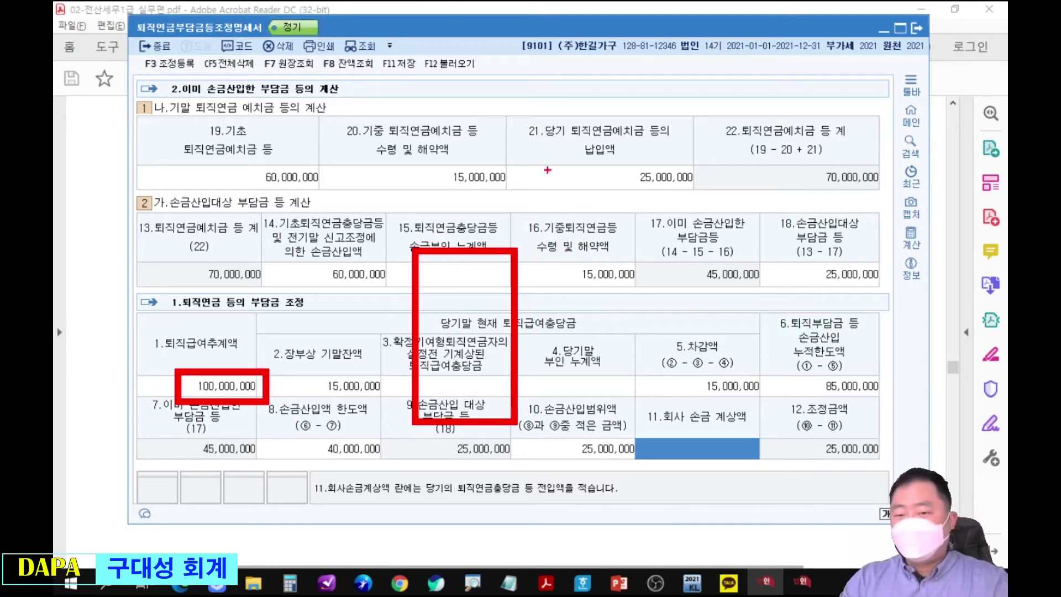
Label the tall box 100,000,000 and tick item 2.장부상 기말잔액, drawing a line to divide off the box's lower part.
drag(523, 227, 636, 235)
mouse_move(320, 330)
mouse_down()
mouse_move(323, 339)
mouse_move(344, 319)
mouse_up()
drag(415, 380, 512, 379)
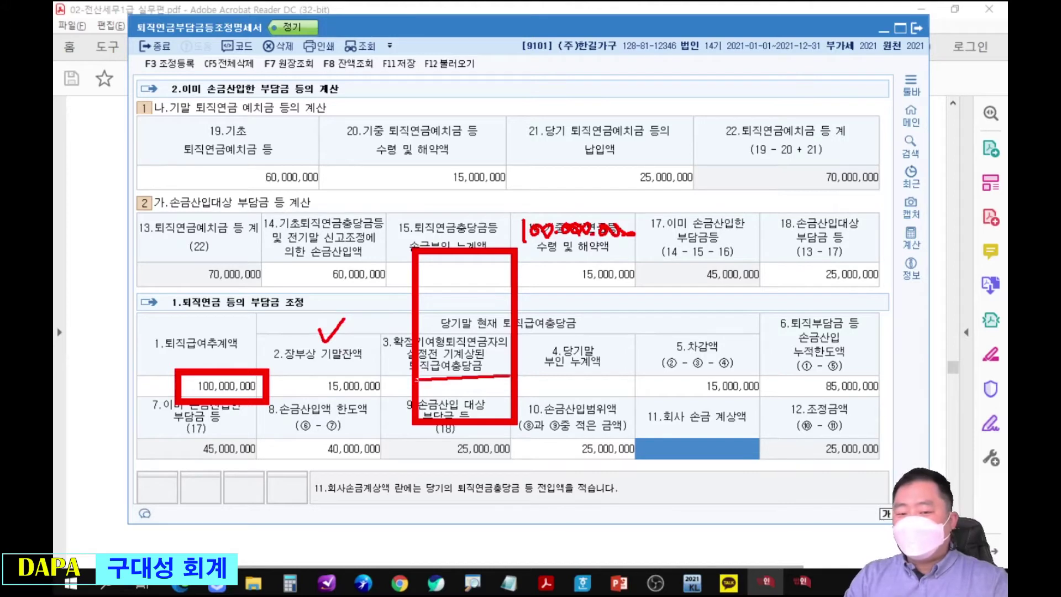
Hatch the lower part of the tall box and label it 1500.
mouse_move(418, 393)
mouse_down()
mouse_move(437, 419)
mouse_move(468, 419)
mouse_up()
drag(469, 381, 486, 419)
mouse_move(485, 388)
mouse_down()
mouse_move(501, 418)
mouse_move(509, 412)
mouse_up()
mouse_move(501, 381)
mouse_down()
mouse_move(512, 396)
mouse_move(548, 381)
mouse_move(558, 397)
mouse_up()
drag(575, 376, 566, 396)
drag(586, 379, 587, 379)
drag(601, 378, 600, 380)
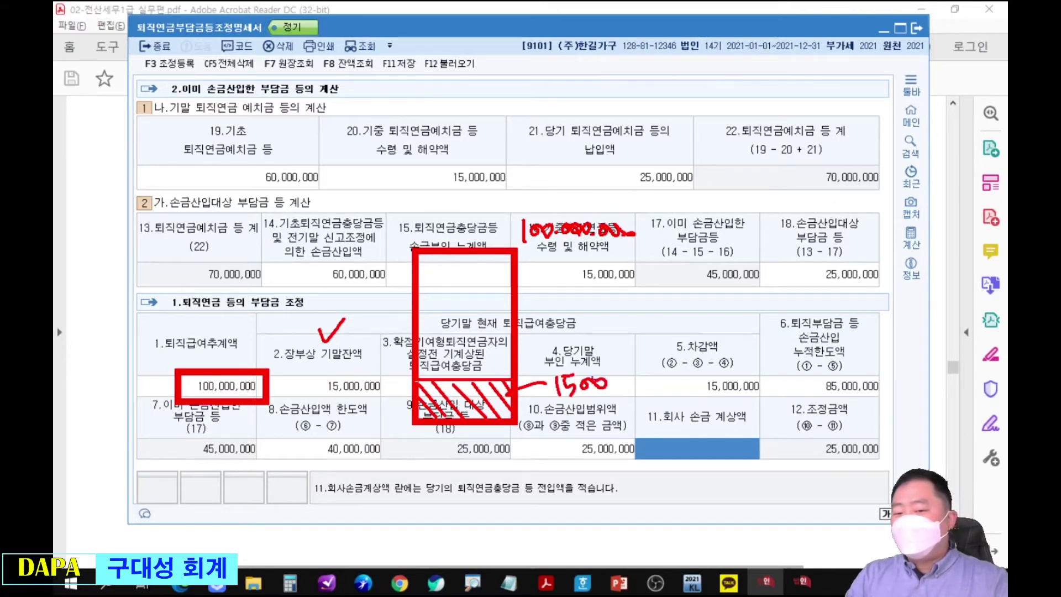
Bracket the tall box's unhatched part with the label 85,000,000 and extend the hatched part's label to 15,000,000.
mouse_move(522, 366)
mouse_down()
mouse_move(535, 303)
mouse_move(521, 265)
mouse_up()
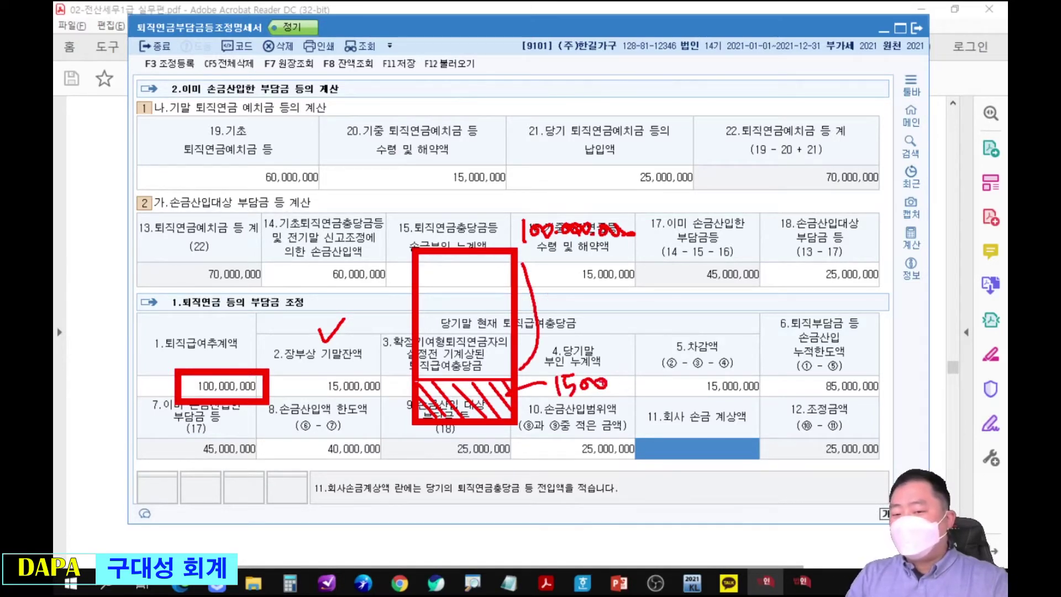
mouse_move(588, 387)
mouse_down()
mouse_move(637, 392)
mouse_move(669, 376)
mouse_up()
mouse_move(549, 288)
mouse_down()
mouse_move(551, 310)
mouse_move(661, 301)
mouse_move(612, 319)
mouse_up()
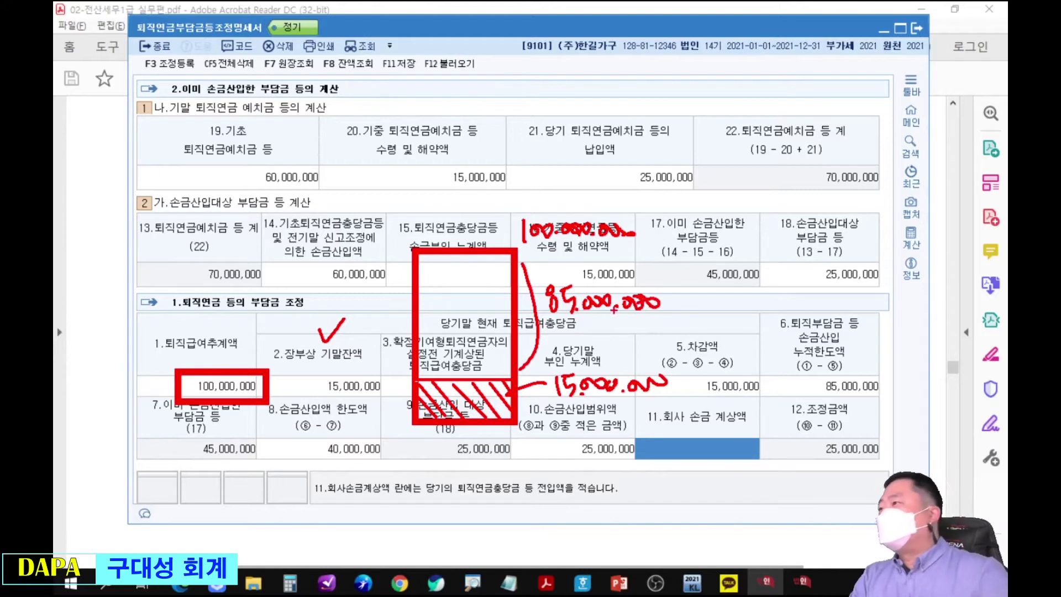
Tick item 14 and draw a line across the tall box with an upward arrow and a 6000 label circled in blue.
drag(309, 258, 333, 246)
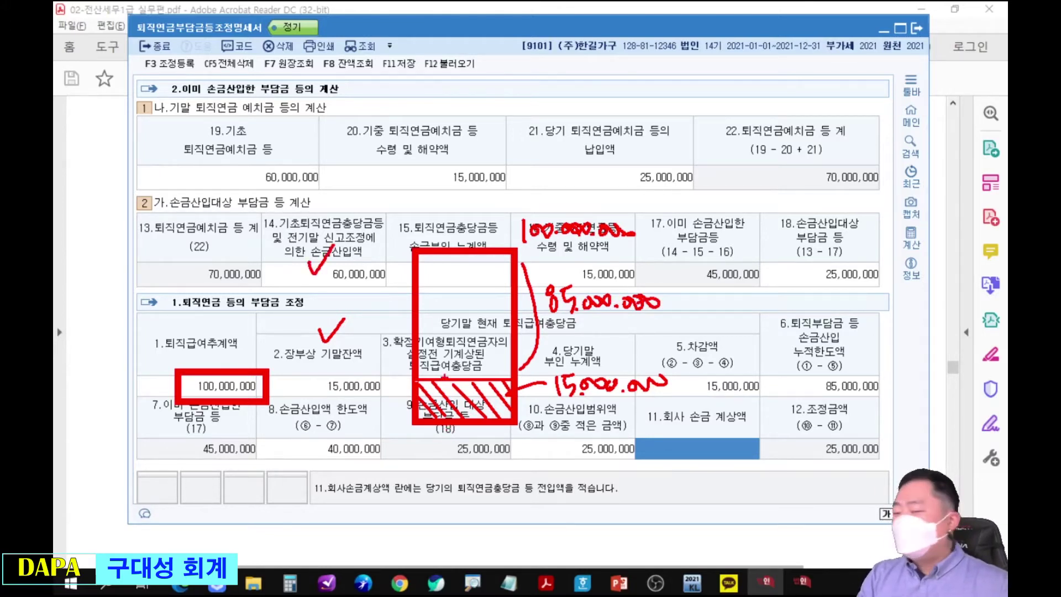
mouse_move(440, 375)
mouse_down()
mouse_move(441, 330)
mouse_move(463, 303)
mouse_move(512, 303)
mouse_move(467, 338)
mouse_up()
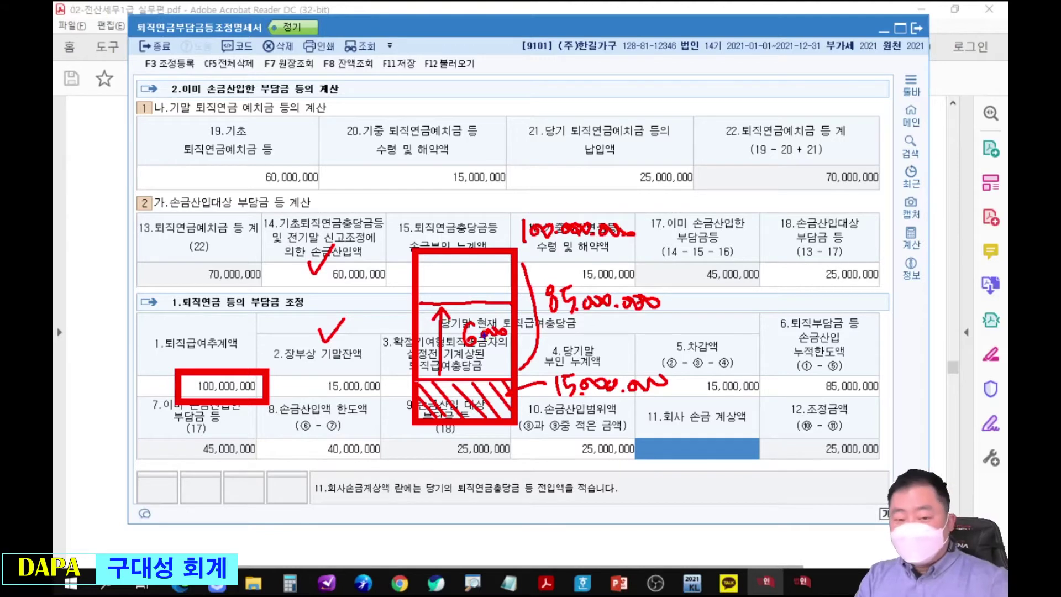
mouse_move(456, 312)
mouse_down()
mouse_move(509, 348)
mouse_move(470, 357)
mouse_move(505, 360)
mouse_up()
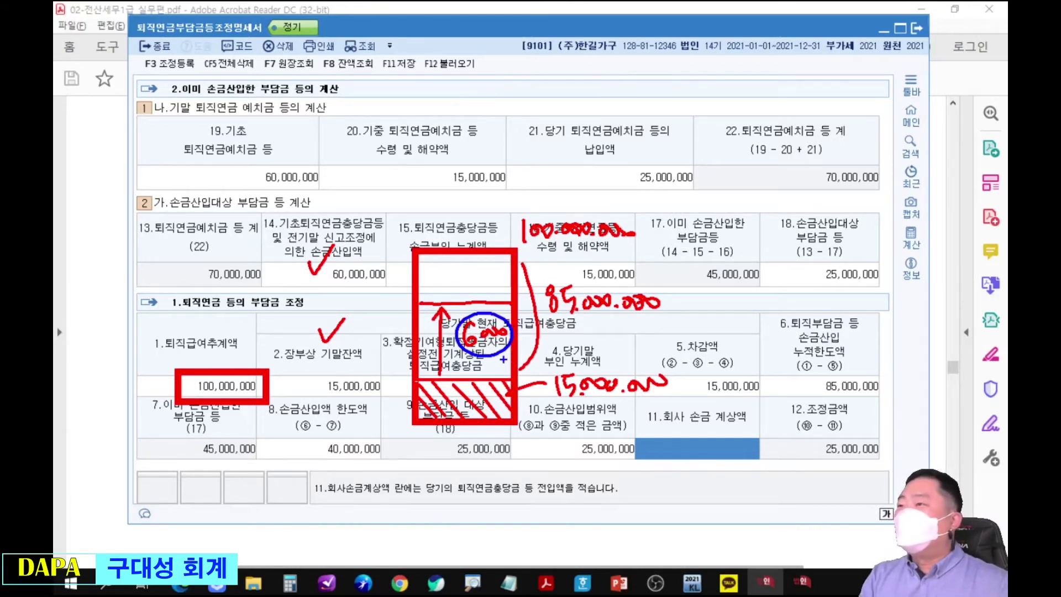
Circle items 20 and 17 in blue and mark the reduction in the tall box with a downward arrow, a line and a 4500 label.
drag(495, 162, 525, 166)
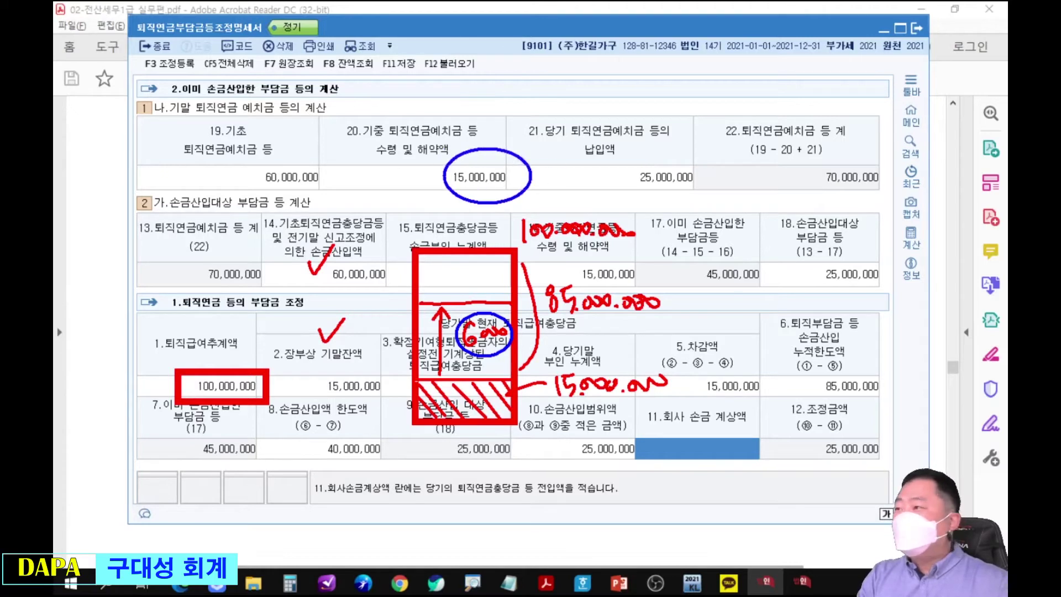
mouse_move(421, 303)
mouse_down()
mouse_move(422, 335)
mouse_move(409, 335)
mouse_move(449, 337)
mouse_up()
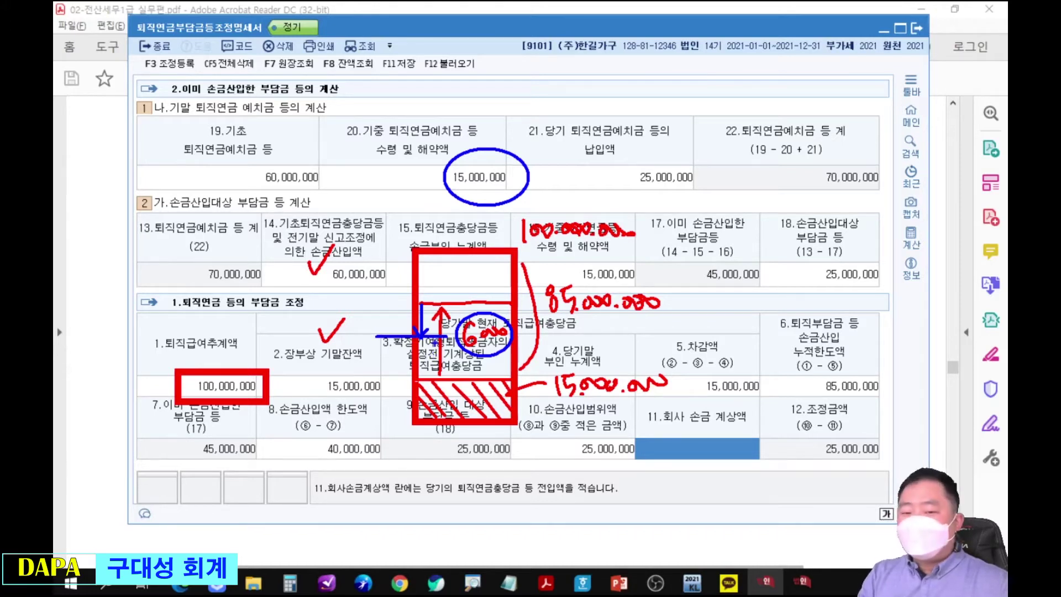
mouse_move(688, 250)
mouse_down()
mouse_move(718, 286)
mouse_move(749, 300)
mouse_up()
mouse_move(389, 350)
mouse_down()
mouse_move(390, 359)
mouse_move(433, 349)
mouse_up()
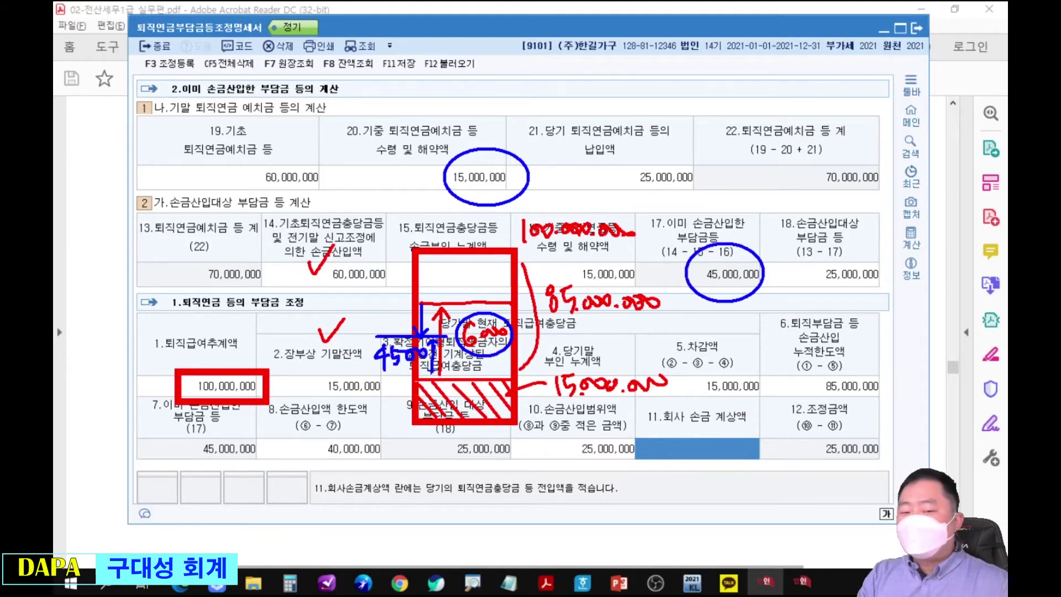
Put wavy underlines beneath the 85,000,000 and 4500 labels and write a circled 4000 in the tall box's top part.
drag(543, 326, 668, 316)
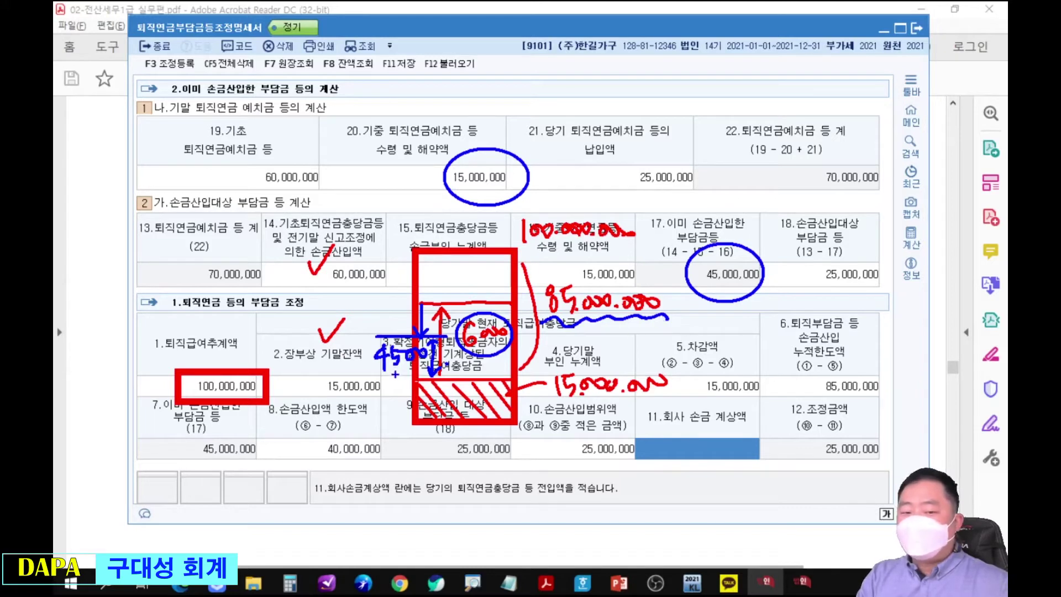
drag(373, 381, 424, 377)
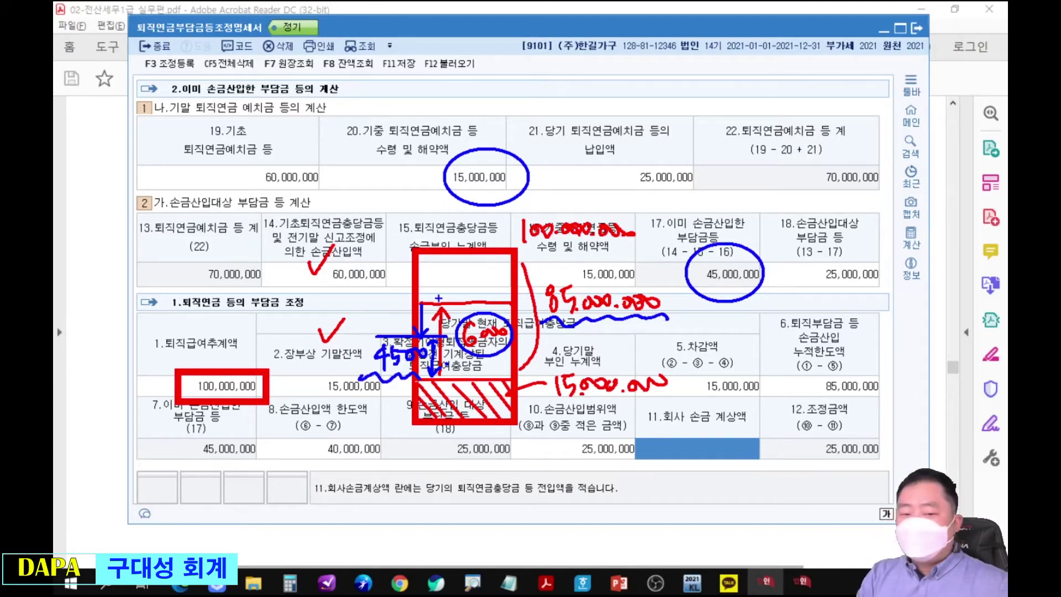
mouse_move(420, 292)
mouse_down()
mouse_move(405, 271)
mouse_move(434, 299)
mouse_move(468, 270)
mouse_up()
drag(456, 293, 449, 307)
Circle the amount of item 21 and connect it with a curve to a circle around item 12.조정금액.
drag(652, 195, 684, 193)
mouse_move(684, 145)
mouse_down()
mouse_move(664, 128)
mouse_move(698, 208)
mouse_up()
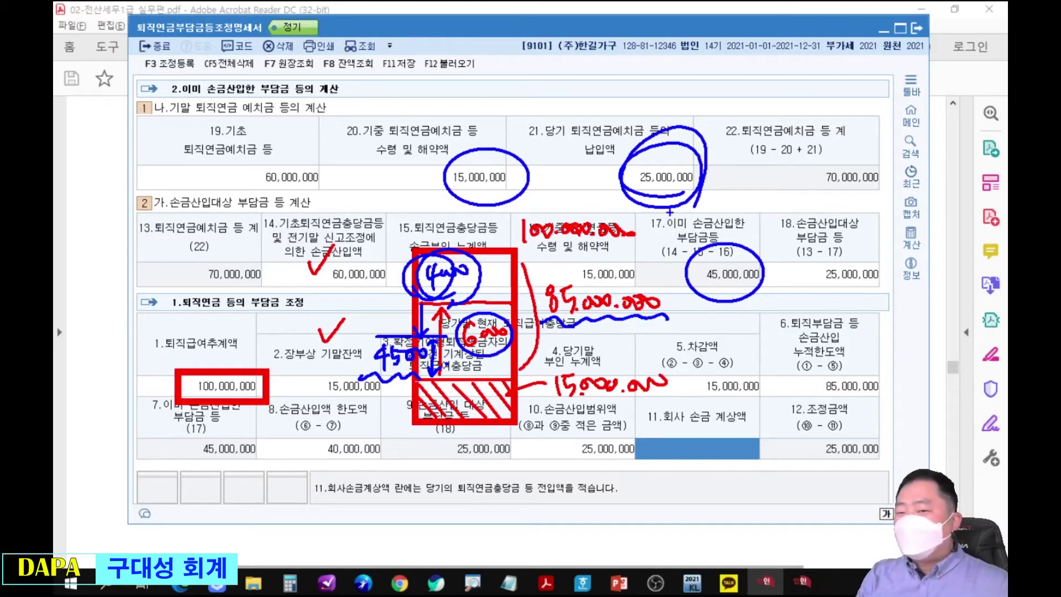
mouse_move(707, 180)
mouse_down()
mouse_move(733, 196)
mouse_move(798, 381)
mouse_up()
mouse_move(871, 396)
mouse_down()
mouse_move(845, 466)
mouse_move(820, 481)
mouse_up()
click(844, 477)
drag(709, 187, 698, 211)
drag(481, 271, 481, 280)
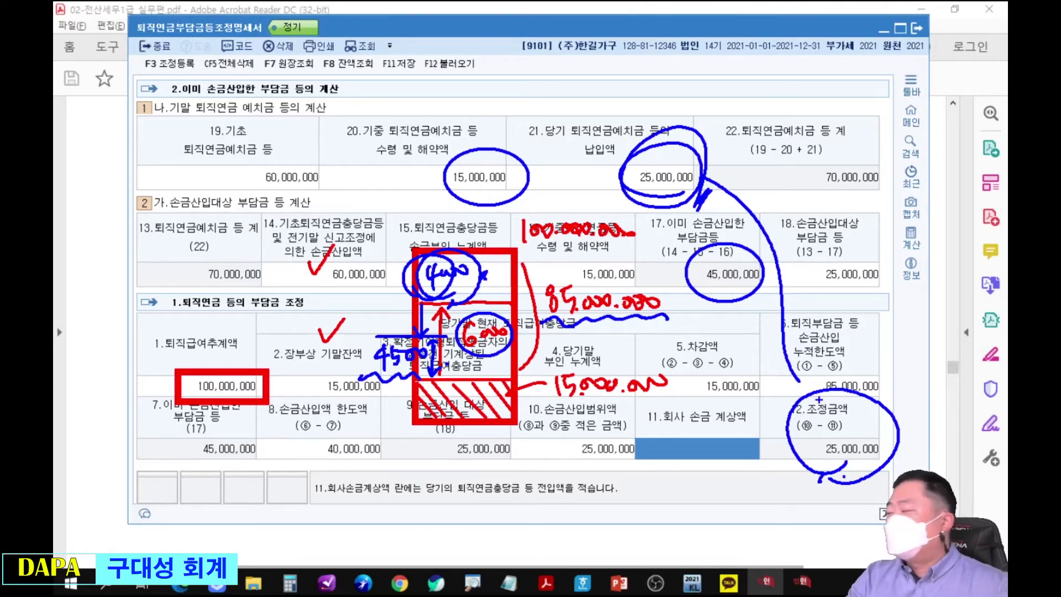
Clear the markings and set item 21.당기 퇴직연금예치금 등의 납입액 to 41,000,000.
key(Escape)
click(673, 188)
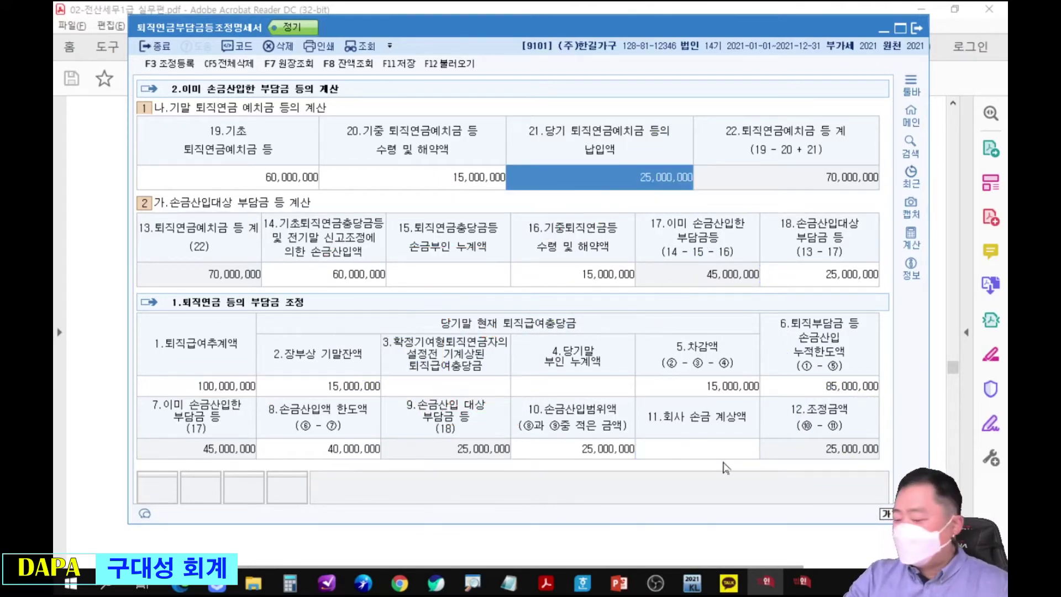
text(41000000)
key(Return)
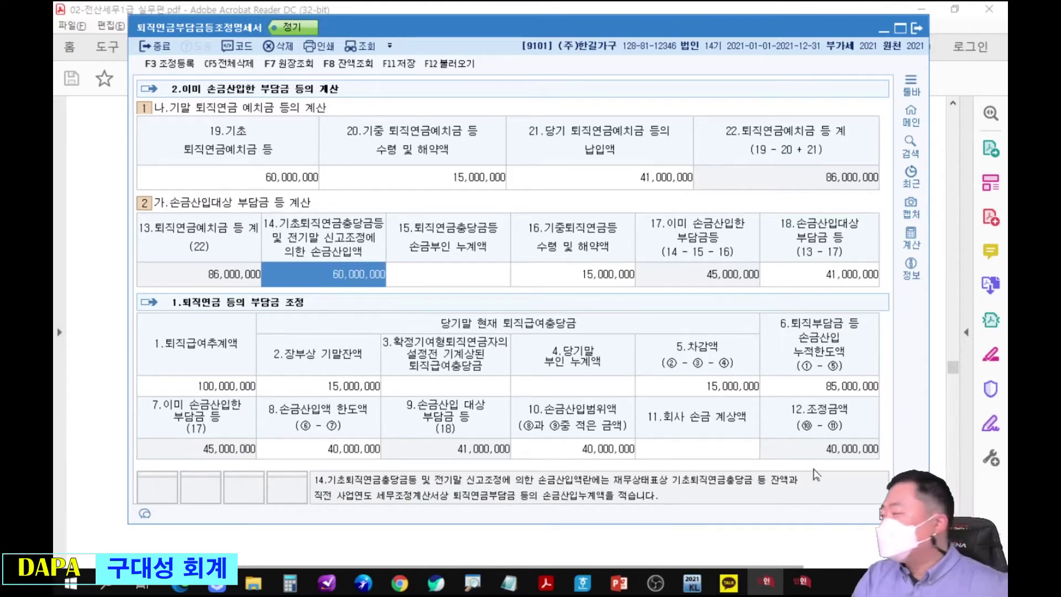
Circle item 18 and item 12.조정금액 in blue and join the two circles with a curve.
key(ctrl+2)
drag(784, 205, 892, 320)
mouse_move(786, 395)
mouse_down()
mouse_move(800, 415)
mouse_move(796, 406)
mouse_up()
drag(870, 428, 878, 285)
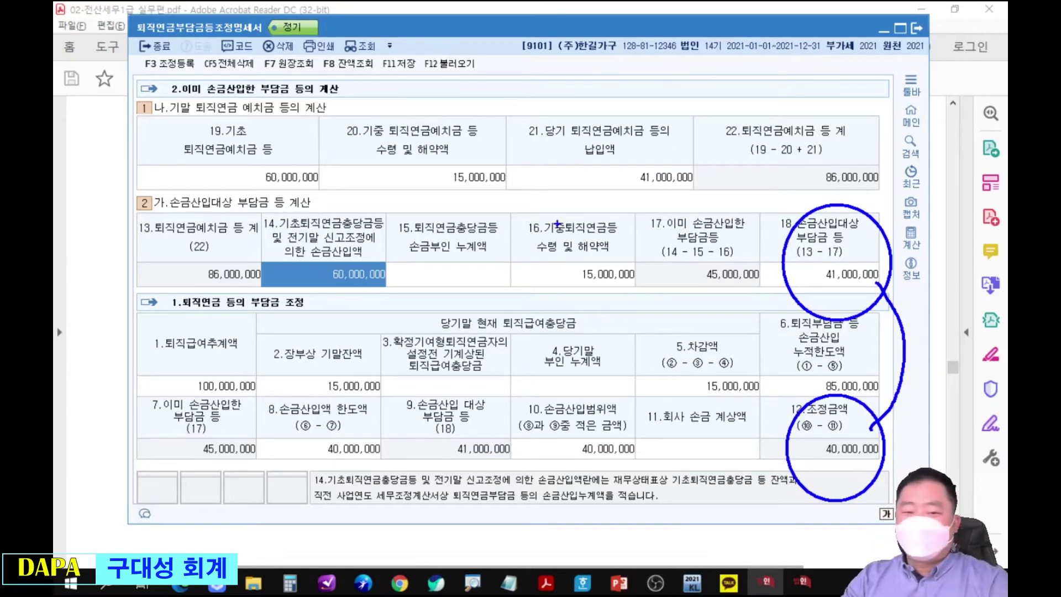
Clear the markings, view the adjustment amounts in the 조정 등록 dialog and close it.
key(Escape)
key(F3)
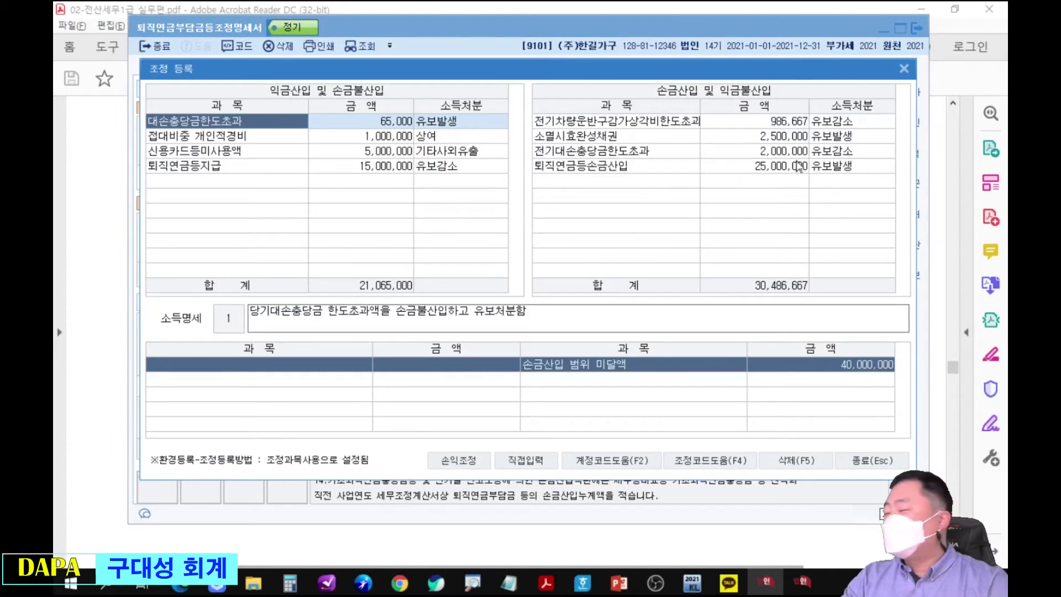
key(Escape)
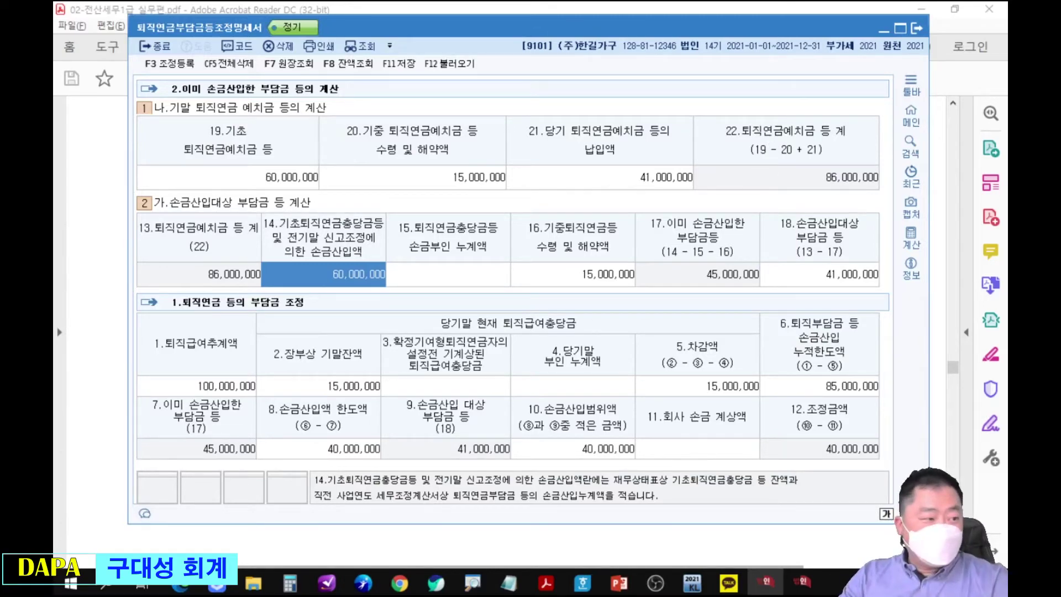
key(alt+Tab)
key(alt+Tab)
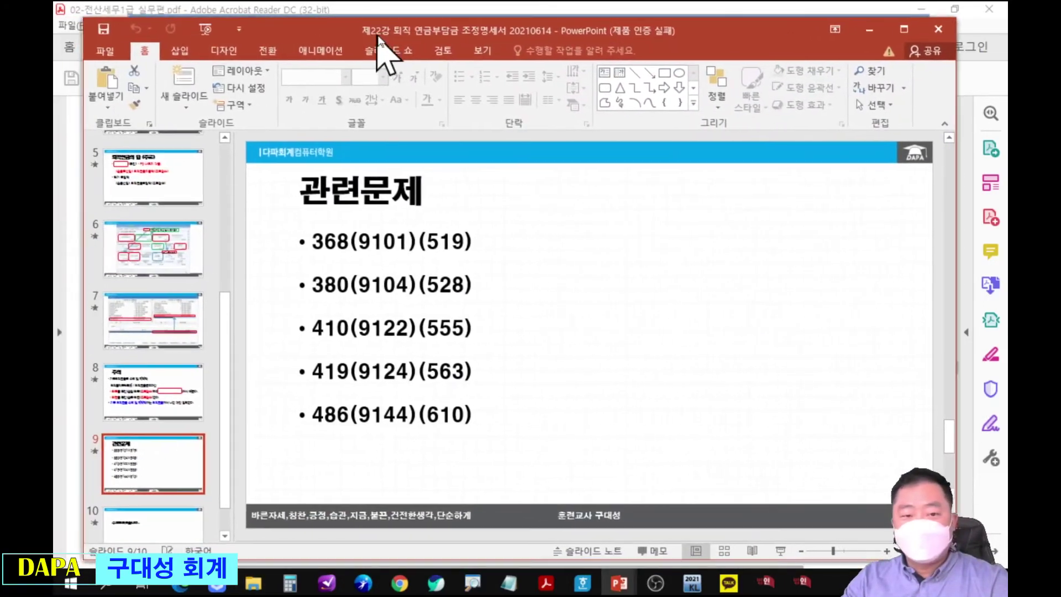
drag(293, 259, 508, 276)
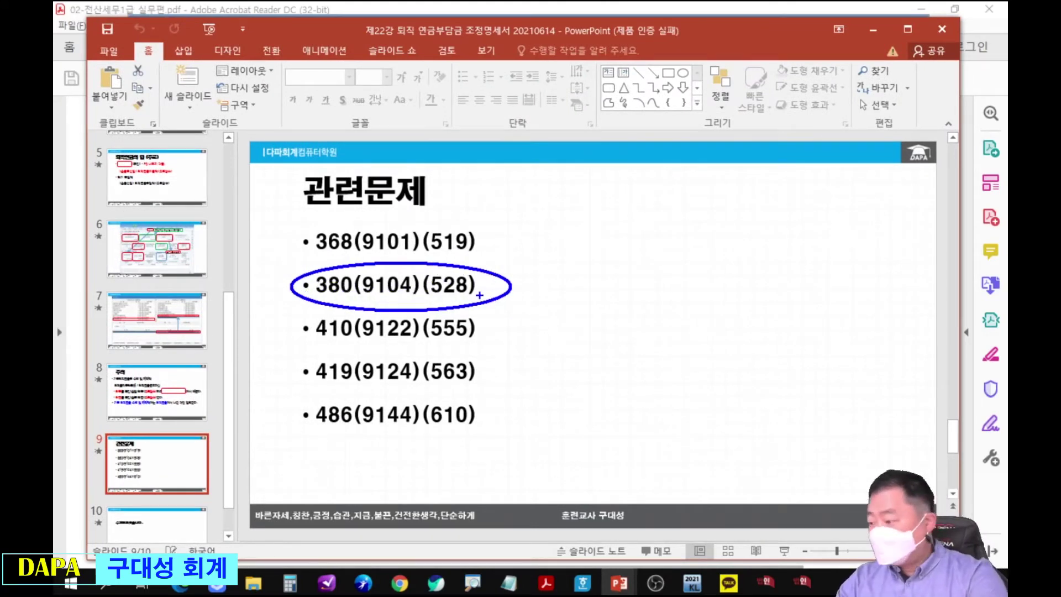
key(alt+Tab)
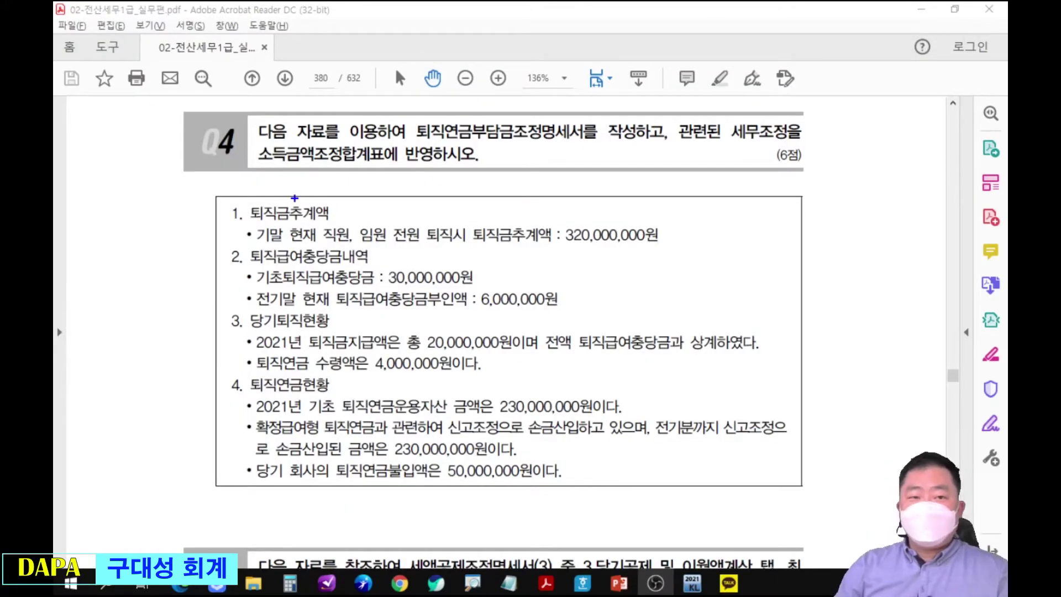
Circle page number 380, underline and tick 320,000,000원 in Q4, and draw a tall box beside it labelled 320,000,000.
drag(307, 61, 345, 99)
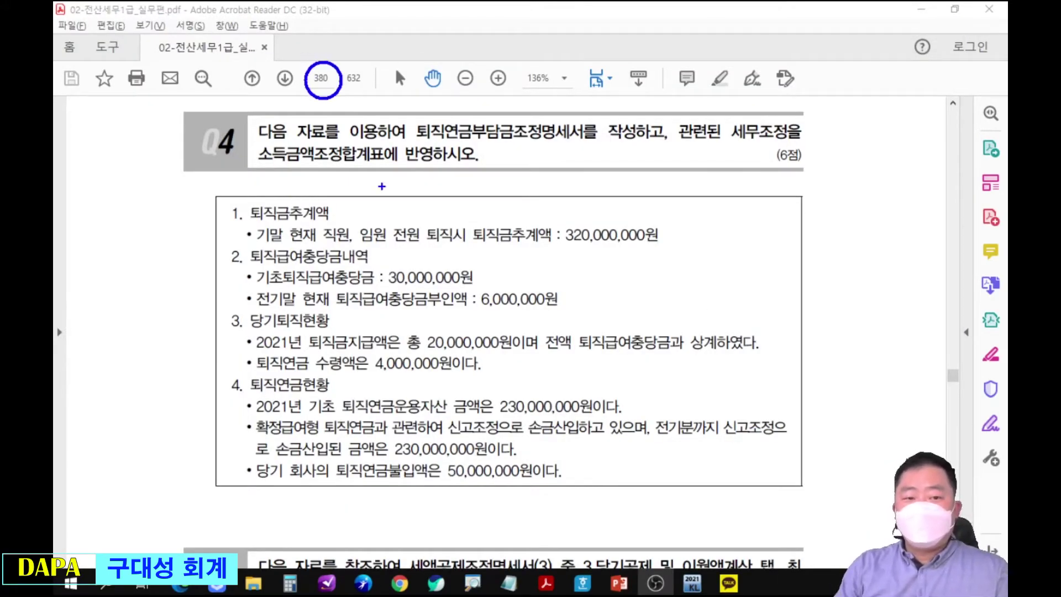
drag(561, 244, 668, 243)
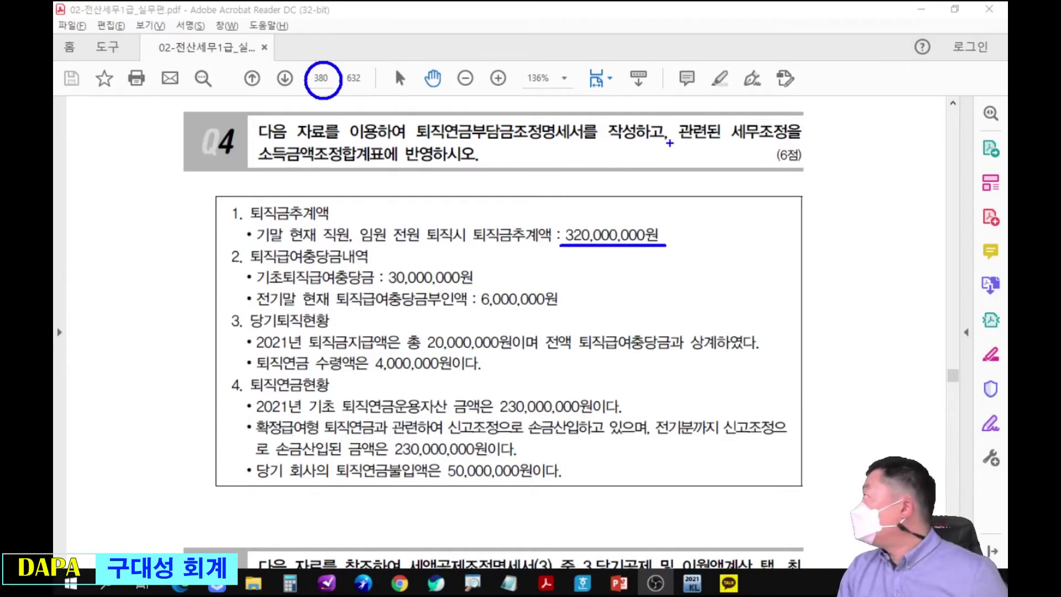
drag(654, 207, 687, 189)
drag(812, 173, 910, 409)
mouse_move(890, 132)
mouse_down()
mouse_move(898, 146)
mouse_move(923, 136)
mouse_move(993, 137)
mouse_up()
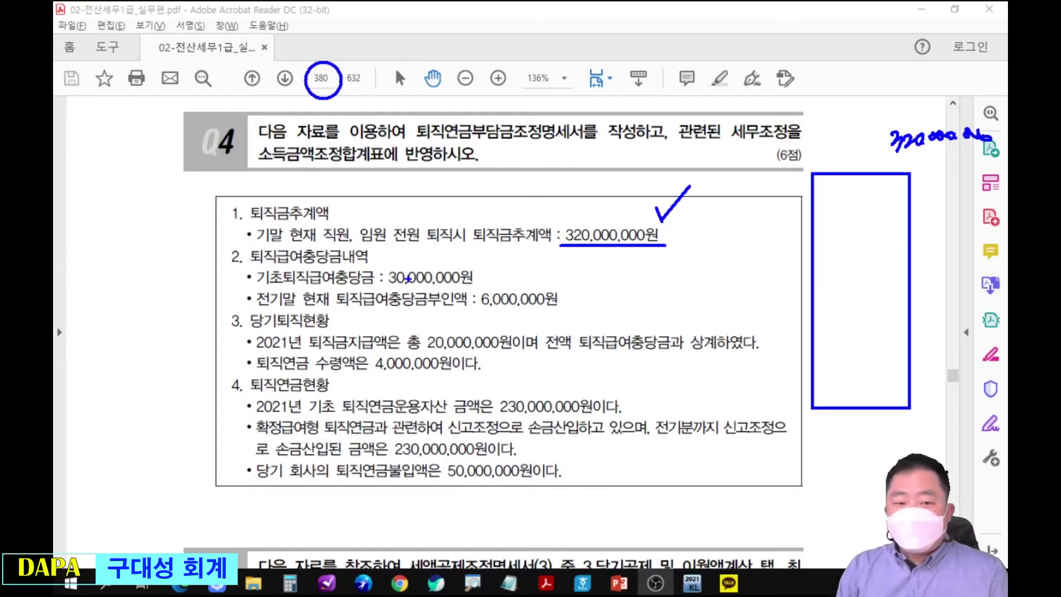
Circle 30,000,000원 with an arrow to 6,000,000원, then divide off the tall box's lower part and label it 24,000,000.
mouse_move(384, 265)
mouse_down()
mouse_move(464, 291)
mouse_move(481, 269)
mouse_move(469, 264)
mouse_move(527, 269)
mouse_up()
drag(814, 362, 909, 362)
mouse_move(823, 375)
mouse_down()
mouse_move(836, 388)
mouse_move(849, 384)
mouse_up()
mouse_move(845, 368)
mouse_down()
mouse_move(844, 401)
mouse_move(871, 379)
mouse_move(905, 381)
mouse_up()
click(856, 386)
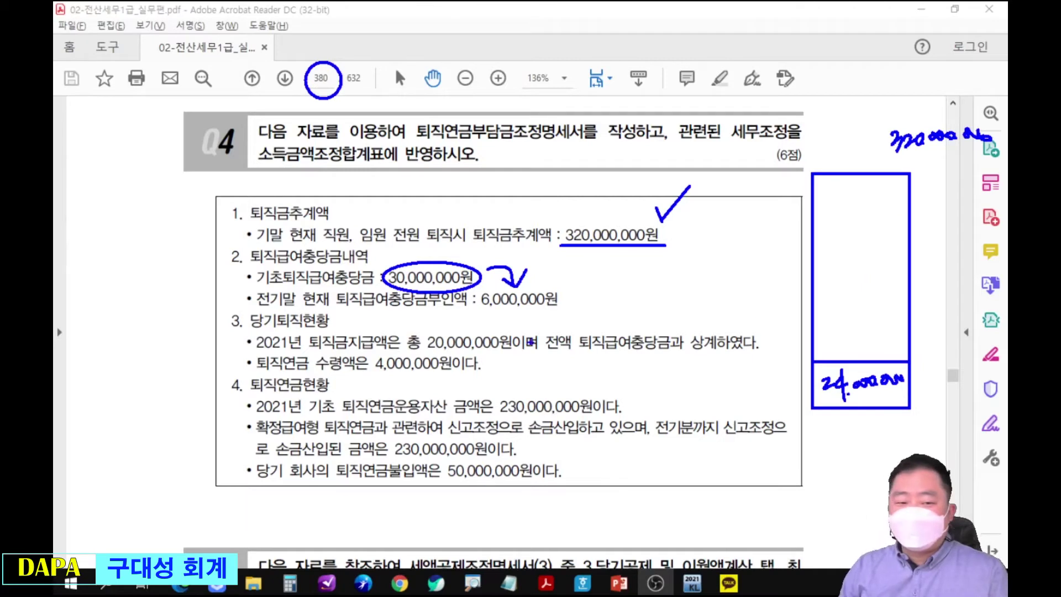
Circle 20,000,000원 and link it to a handwritten note 정답: F3X 유보감소 with a circled, crossed-out remark above it.
mouse_move(436, 325)
mouse_down()
mouse_move(423, 335)
mouse_move(514, 348)
mouse_move(518, 328)
mouse_move(611, 282)
mouse_move(610, 303)
mouse_move(626, 290)
mouse_move(630, 308)
mouse_move(656, 283)
mouse_move(651, 310)
mouse_move(686, 298)
mouse_up()
mouse_move(640, 315)
mouse_down()
mouse_move(696, 304)
mouse_move(702, 280)
mouse_up()
mouse_move(698, 289)
mouse_down()
mouse_move(718, 285)
mouse_move(708, 305)
mouse_up()
mouse_move(717, 287)
mouse_down()
mouse_move(719, 307)
mouse_move(731, 273)
mouse_move(742, 287)
mouse_up()
drag(728, 295, 737, 290)
drag(746, 268, 750, 299)
mouse_move(747, 287)
mouse_down()
mouse_move(742, 306)
mouse_move(764, 296)
mouse_up()
drag(761, 279, 769, 297)
drag(753, 235, 765, 252)
mouse_move(763, 247)
mouse_down()
mouse_move(772, 246)
mouse_move(765, 256)
mouse_up()
mouse_move(769, 244)
mouse_down()
mouse_move(776, 263)
mouse_move(789, 258)
mouse_move(786, 230)
mouse_move(763, 271)
mouse_up()
Underline 퇴직급여충당금과 상계 and tick the 퇴직금지급액 line and the 6,000,000원 amount.
drag(580, 356, 714, 349)
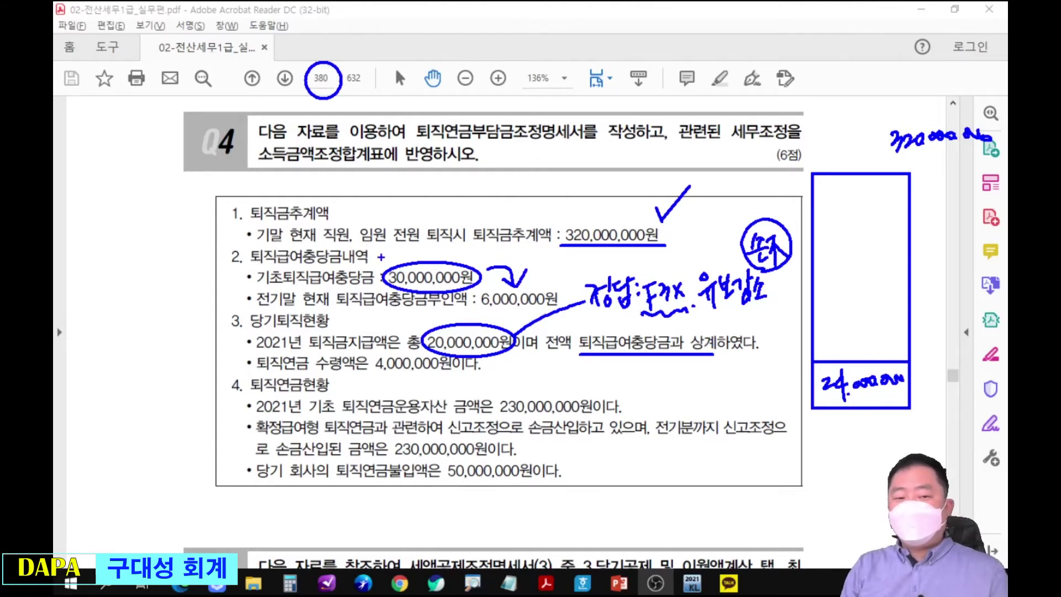
drag(229, 335, 245, 331)
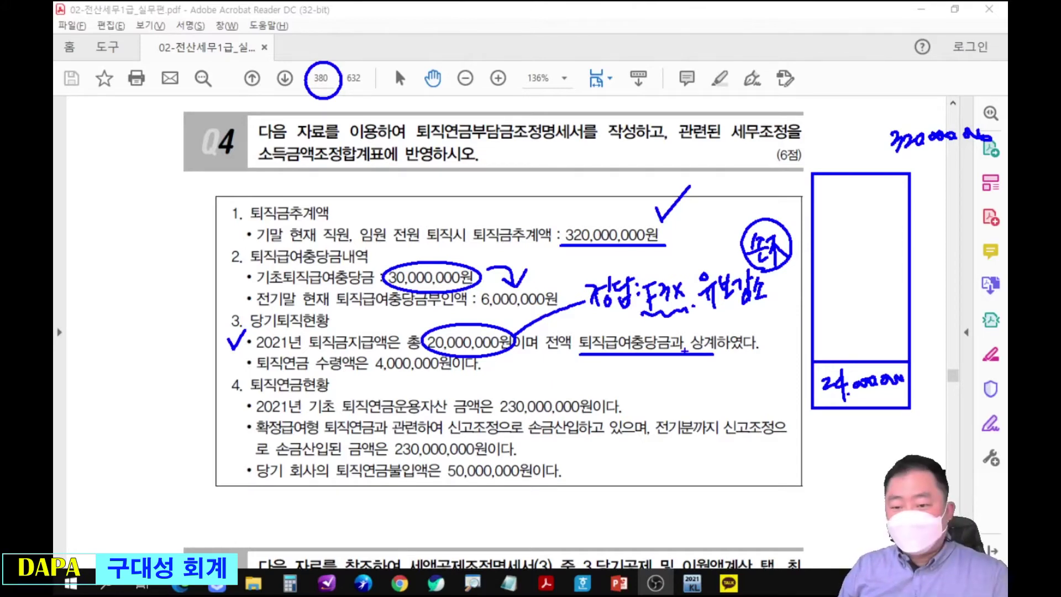
mouse_move(473, 306)
mouse_down()
mouse_move(476, 314)
mouse_move(487, 298)
mouse_up()
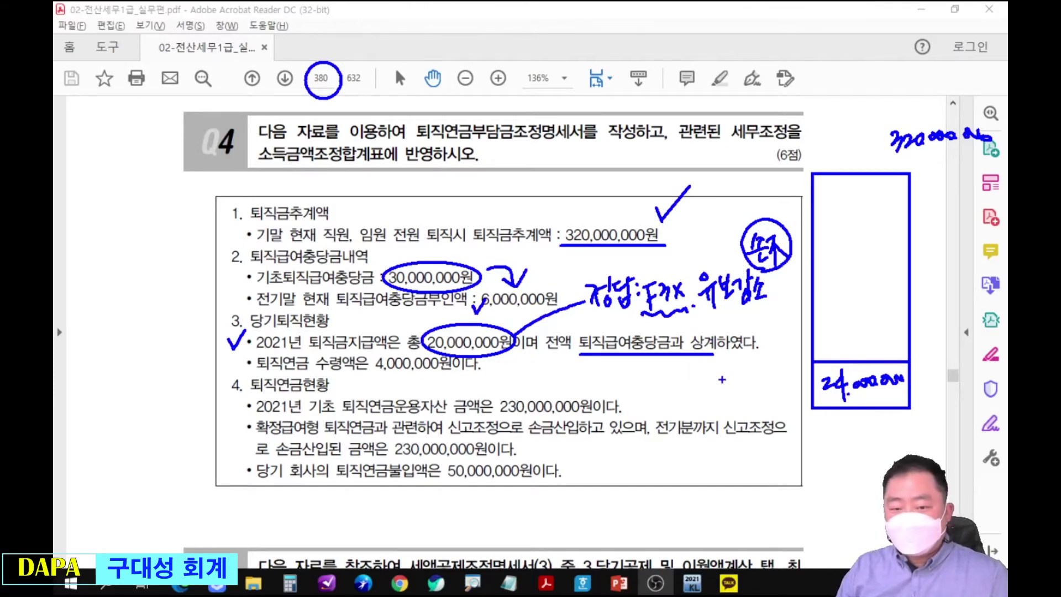
Draw an arrow from the underlined text to a handwritten entry 퇴직급여충당부채 against 퇴직연금 자산, circling the credit side in red.
mouse_move(686, 356)
mouse_down()
mouse_move(731, 433)
mouse_move(794, 459)
mouse_move(810, 449)
mouse_move(845, 470)
mouse_up()
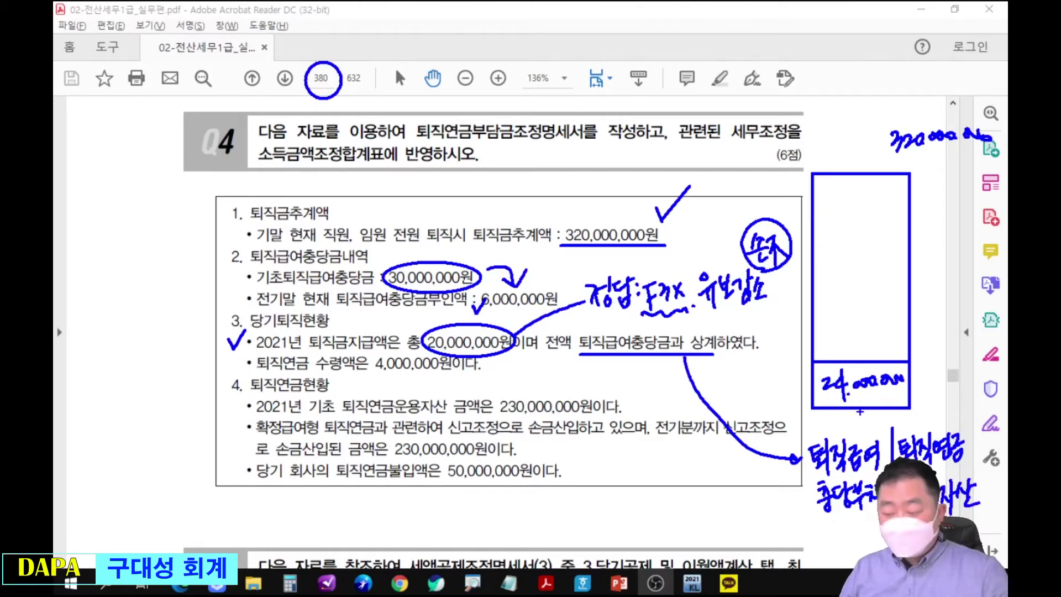
drag(901, 422, 939, 485)
mouse_move(940, 423)
mouse_down()
mouse_move(984, 478)
mouse_move(952, 517)
mouse_up()
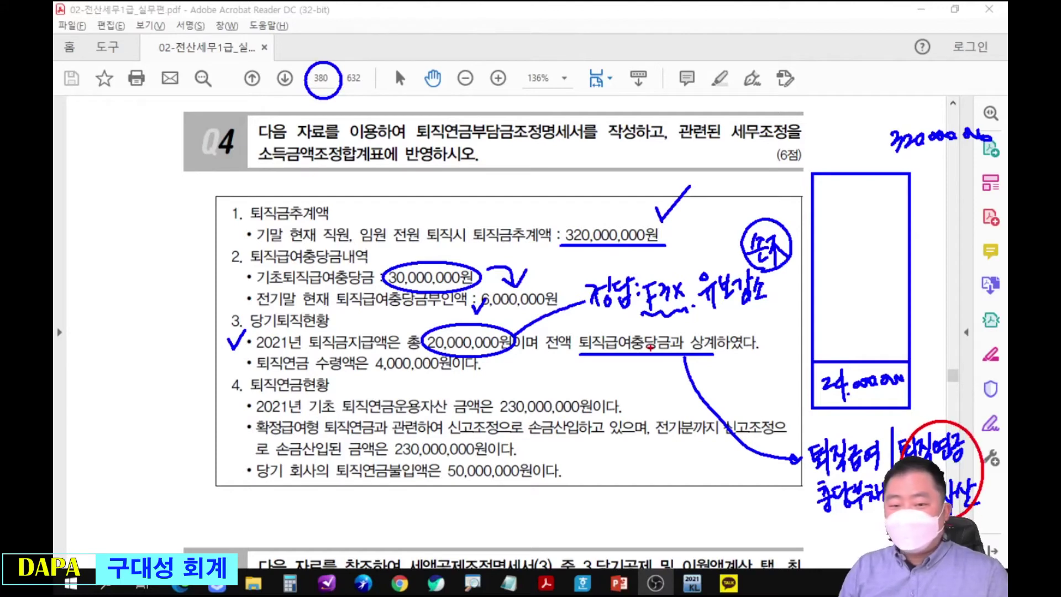
Mark 6,000,000원, 20,000,000원 and the entry's debit side in red, and link a circled 4,000,000원 to the F3X note.
mouse_move(508, 321)
mouse_down()
mouse_move(521, 317)
mouse_move(498, 307)
mouse_move(554, 307)
mouse_up()
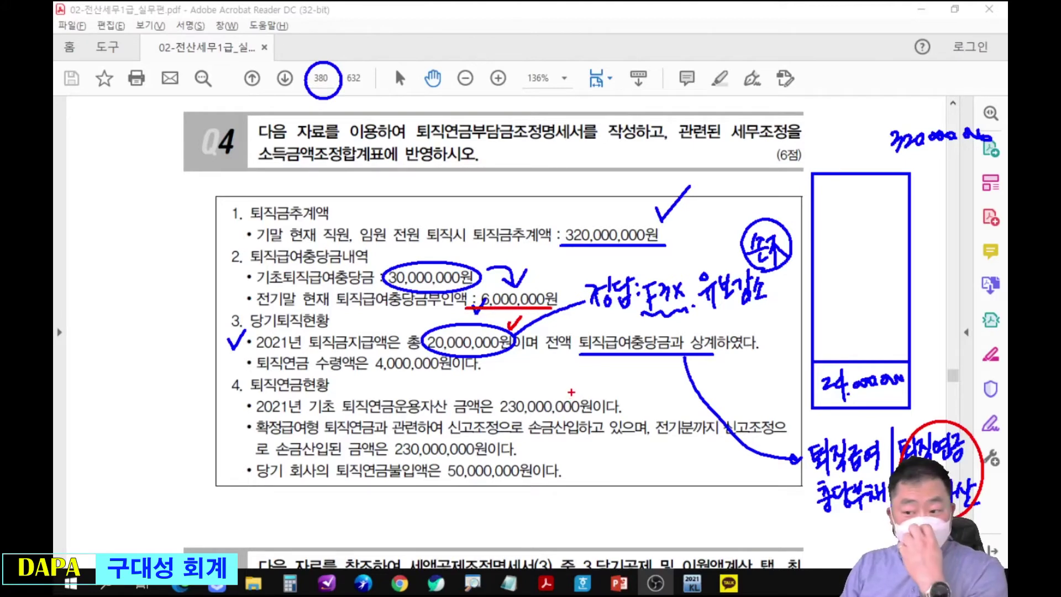
mouse_move(807, 421)
mouse_down()
mouse_move(804, 442)
mouse_move(832, 423)
mouse_up()
mouse_move(826, 505)
mouse_down()
mouse_move(863, 513)
mouse_move(880, 455)
mouse_up()
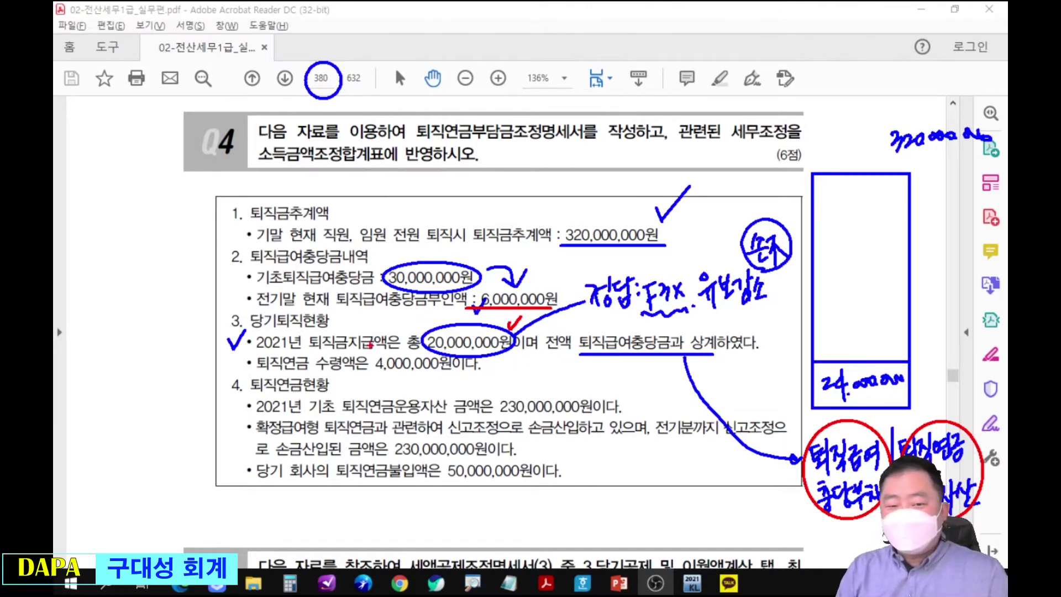
mouse_move(370, 345)
mouse_down()
mouse_move(434, 382)
mouse_move(462, 362)
mouse_move(439, 349)
mouse_move(539, 355)
mouse_move(583, 305)
mouse_move(581, 333)
mouse_up()
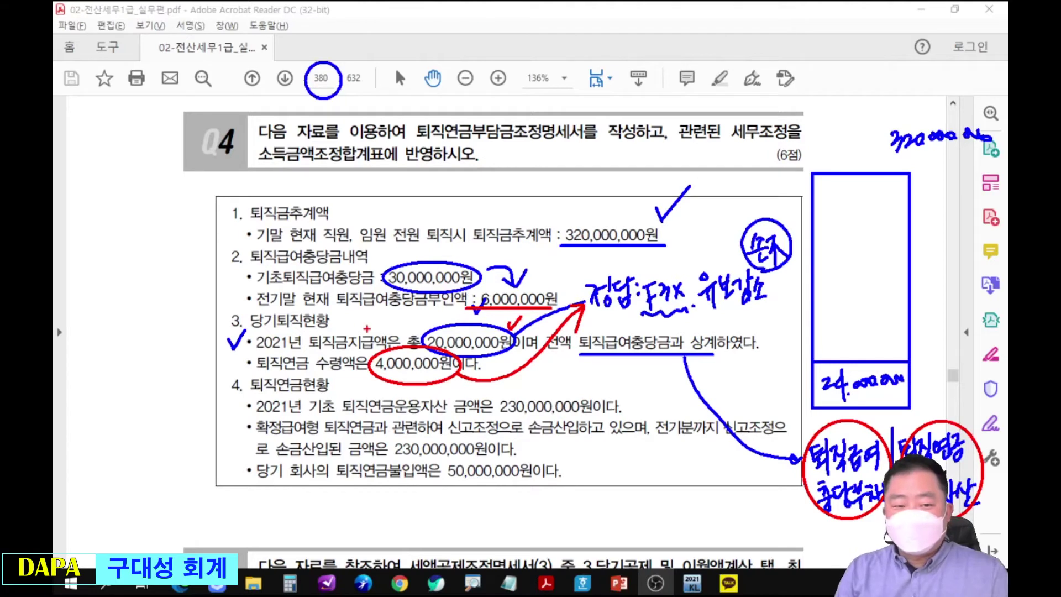
Handwrite the journal line 퇴직급여충당부채 16,000,000 | 보 in red above the page.
mouse_move(445, 23)
mouse_down()
mouse_move(464, 41)
mouse_move(475, 20)
mouse_move(490, 25)
mouse_move(489, 43)
mouse_move(510, 44)
mouse_move(522, 27)
mouse_move(547, 34)
mouse_move(558, 14)
mouse_move(569, 29)
mouse_up()
drag(563, 30, 561, 40)
drag(563, 18, 572, 18)
mouse_move(567, 14)
mouse_down()
mouse_move(585, 40)
mouse_move(603, 25)
mouse_up()
mouse_move(598, 20)
mouse_down()
mouse_move(602, 35)
mouse_move(707, 27)
mouse_up()
click(634, 24)
click(633, 34)
mouse_move(711, 8)
mouse_down()
mouse_move(711, 40)
mouse_move(735, 25)
mouse_move(734, 36)
mouse_up()
drag(728, 37, 746, 34)
Handwrite 퇴직급여충당부 in red as the second journal line beneath the first.
drag(437, 62, 452, 67)
mouse_move(440, 63)
mouse_down()
mouse_move(463, 90)
mouse_move(479, 80)
mouse_up()
drag(476, 56, 483, 89)
mouse_move(482, 58)
mouse_down()
mouse_move(491, 65)
mouse_move(482, 74)
mouse_up()
drag(486, 68, 496, 73)
drag(482, 78, 500, 76)
mouse_move(492, 76)
mouse_down()
mouse_move(491, 88)
mouse_move(516, 65)
mouse_up()
drag(510, 73, 517, 72)
mouse_move(518, 57)
mouse_down()
mouse_move(519, 89)
mouse_move(525, 71)
mouse_up()
drag(530, 65, 536, 69)
drag(524, 78, 539, 72)
drag(532, 75, 532, 82)
drag(533, 80, 552, 70)
mouse_move(554, 54)
mouse_down()
mouse_move(555, 75)
mouse_move(562, 66)
mouse_up()
drag(551, 78, 579, 69)
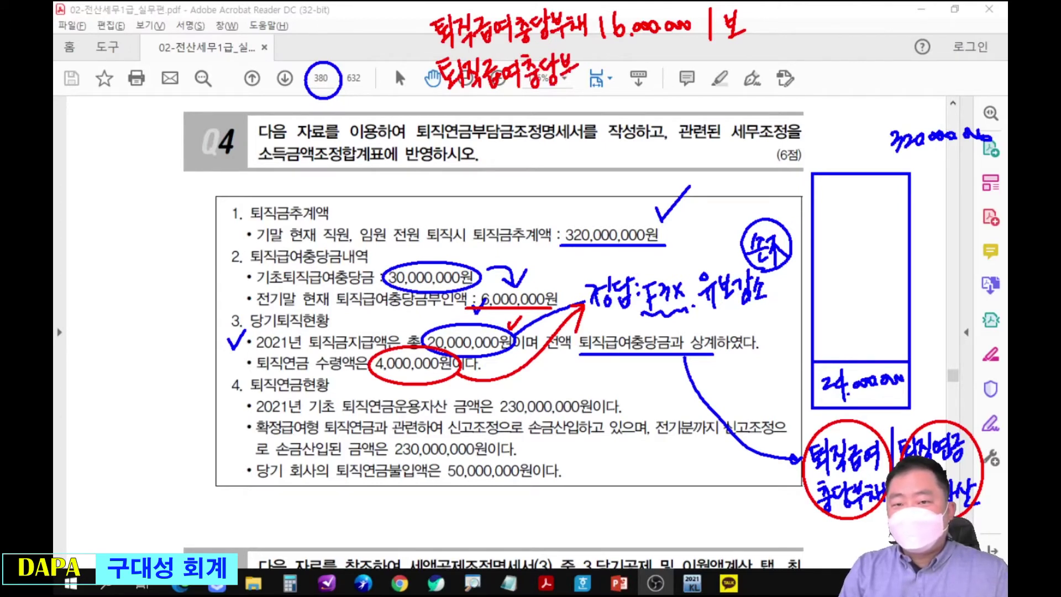
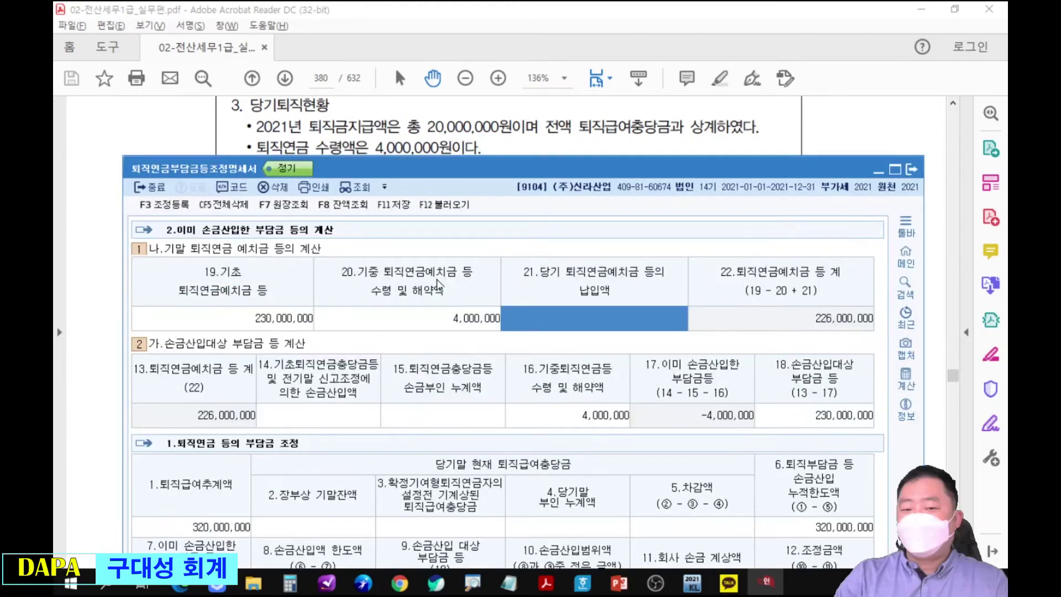
Move the form clear of the PDF's section 4 and enter 50,000,000 in field 21, 당기 퇴직연금예치금 등의 납입액.
drag(440, 170, 456, 282)
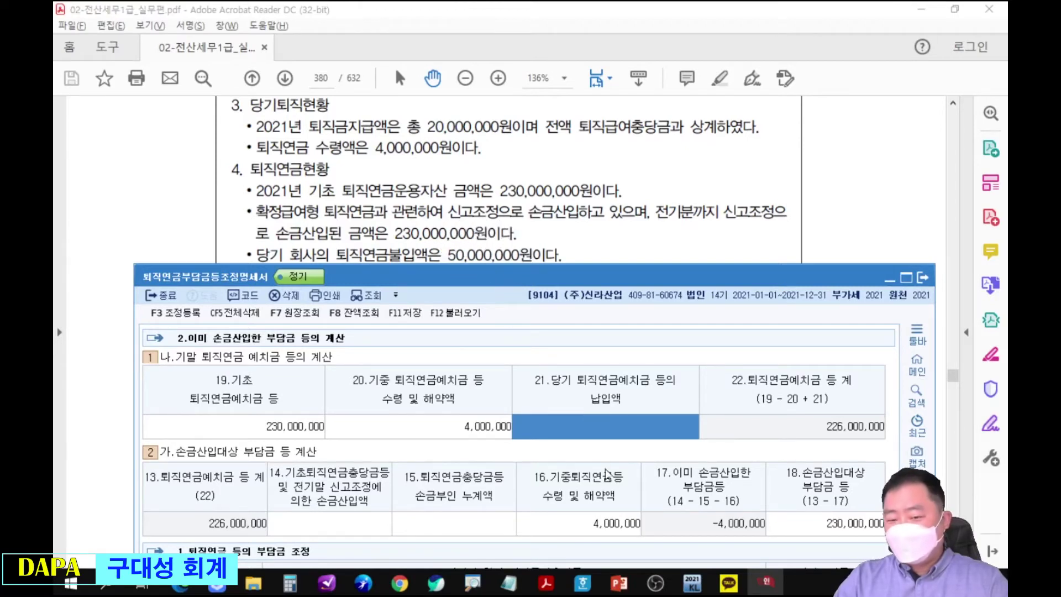
text(50000000)
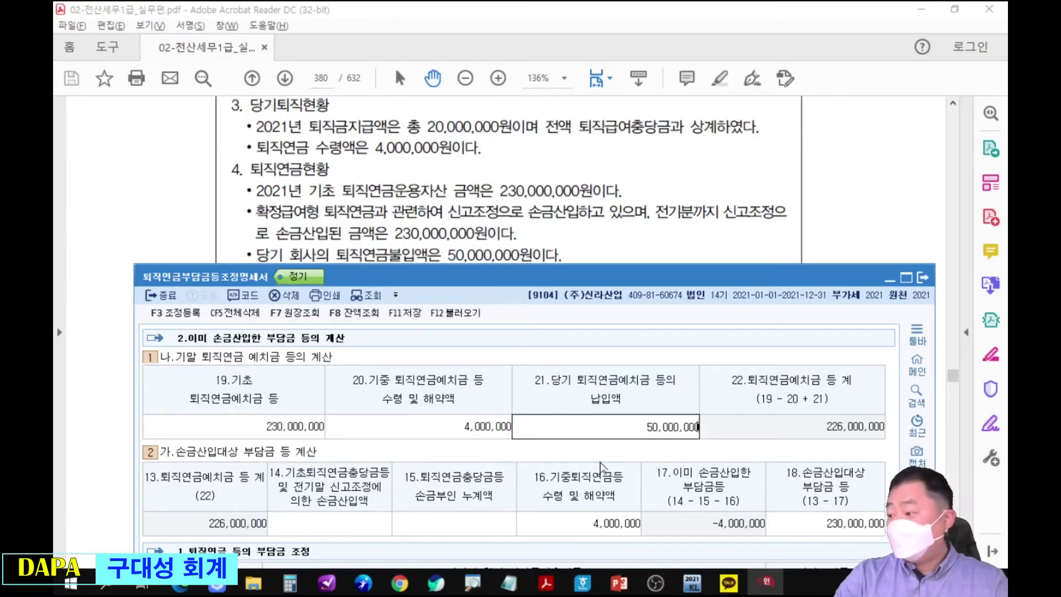
key(Return)
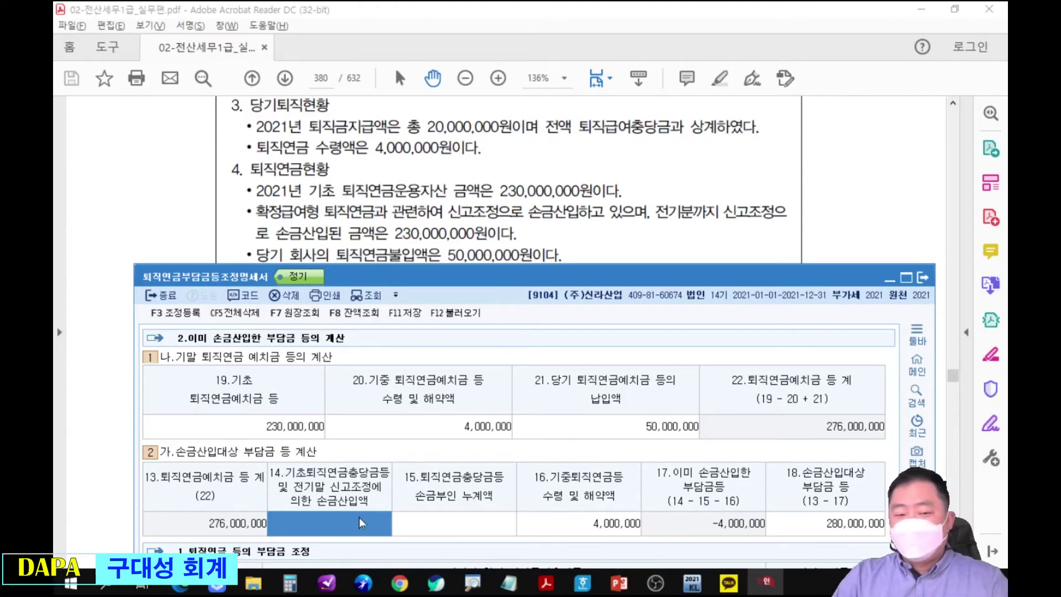
Circle the PDF's 230,000,000원 전기분 신고조정 amount in blue, clear the mark, and enter 230,000,000 in field 14.
drag(395, 224, 411, 225)
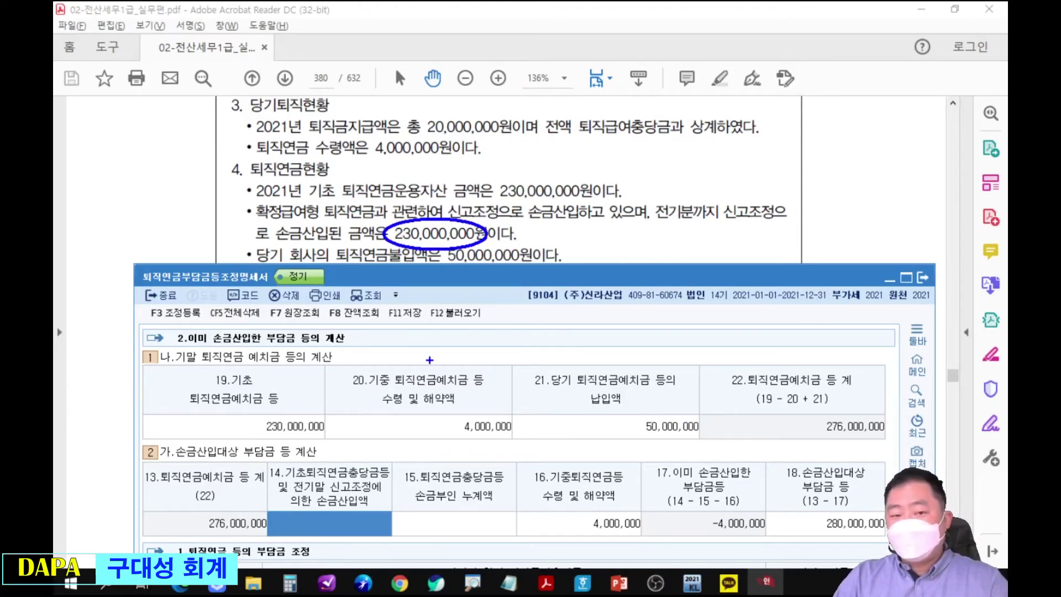
key(Escape)
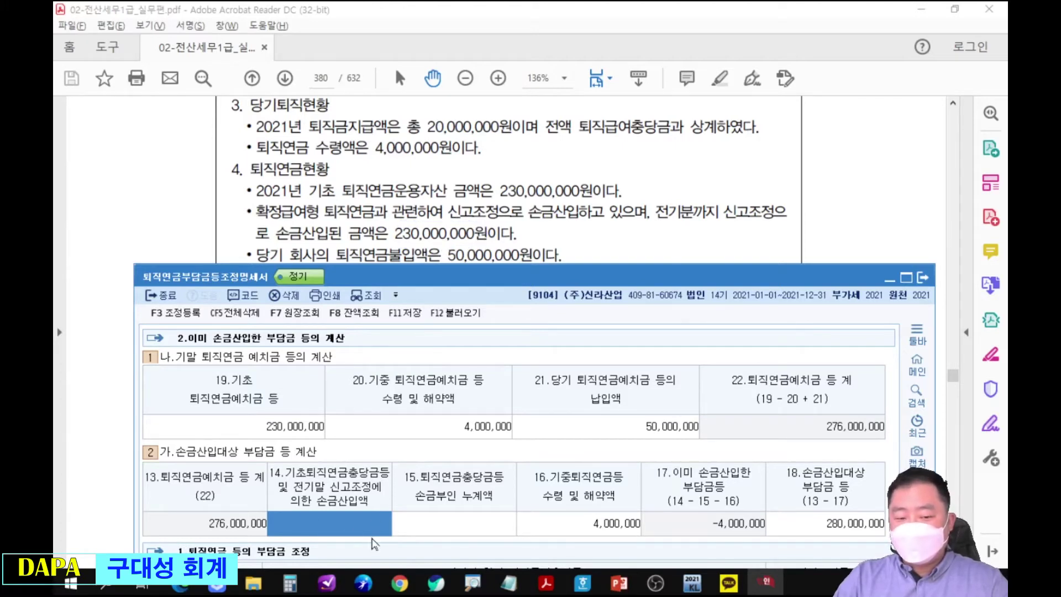
text(230,000,000)
key(Return)
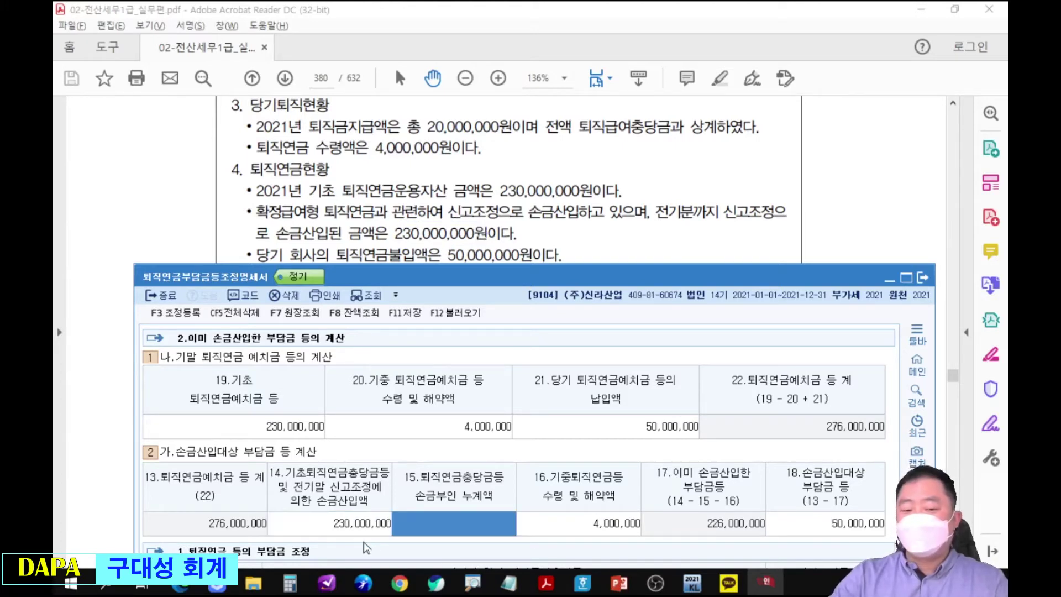
Circle the amounts in fields 19, 20, 21, 14, 16 and 18 in blue, add arrows to fields 20 and 21, and clear the marks.
drag(253, 398, 260, 392)
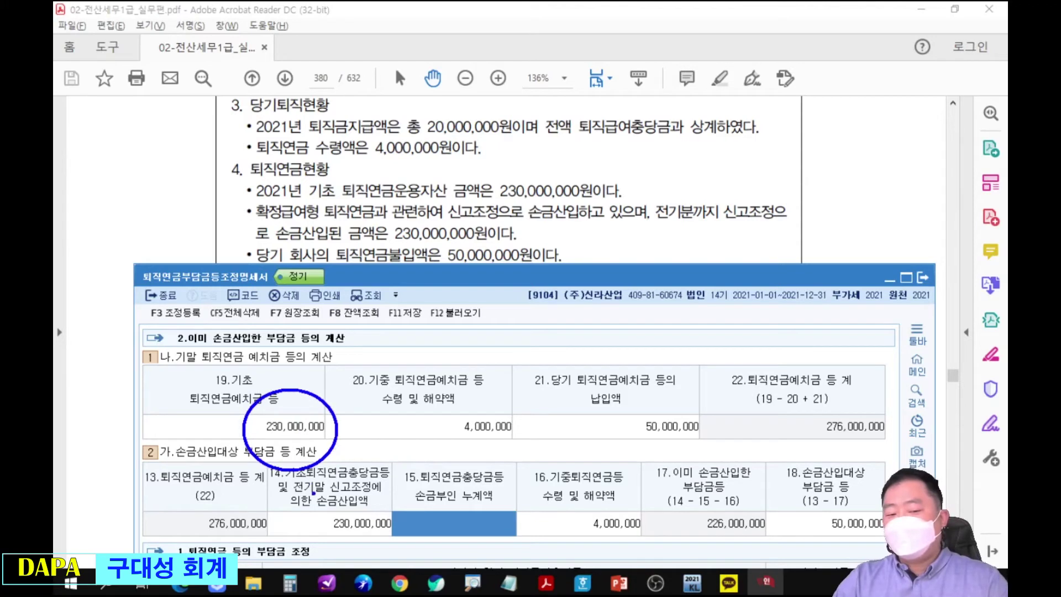
drag(359, 493, 376, 498)
drag(462, 398, 476, 396)
drag(575, 497, 645, 552)
drag(622, 387, 701, 454)
drag(709, 498, 806, 565)
key(ctrl+z)
drag(811, 488, 880, 553)
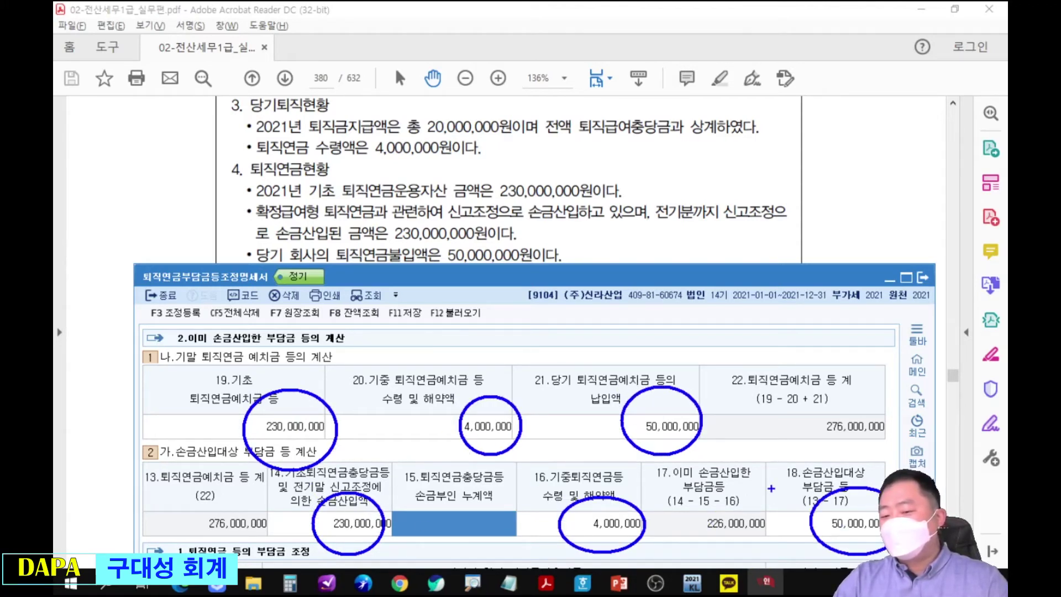
drag(503, 390, 492, 326)
drag(698, 384, 697, 313)
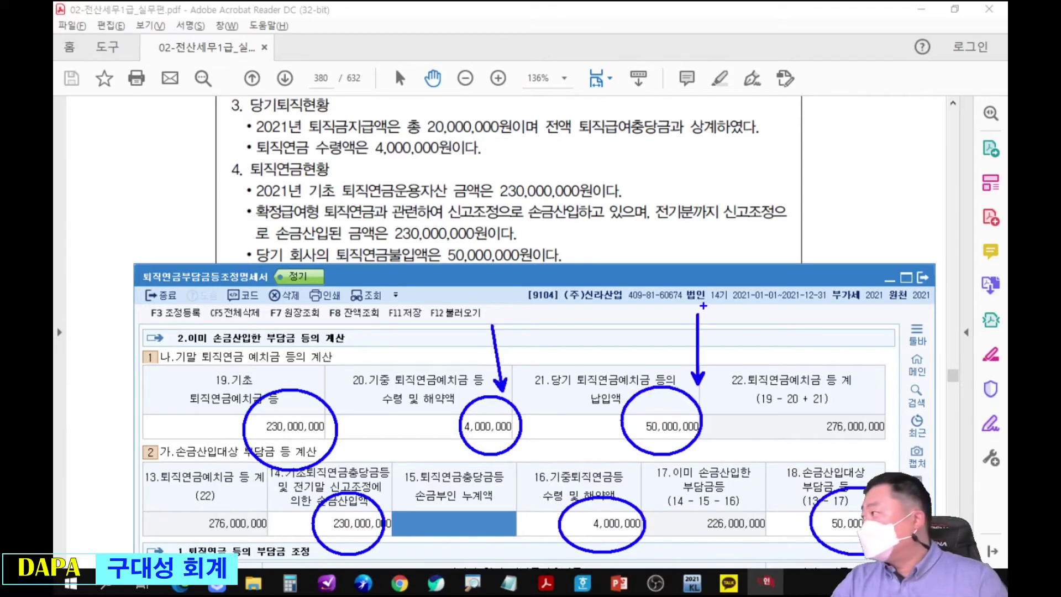
key(Escape)
Bring the form's section 1 into view, mark the empty cells of fields 2 to 4 with a blue box and an arrow, and clear them.
drag(718, 282, 723, 63)
key(ctrl+2)
mouse_move(270, 382)
mouse_down()
mouse_move(287, 398)
mouse_move(760, 442)
mouse_move(647, 429)
mouse_up()
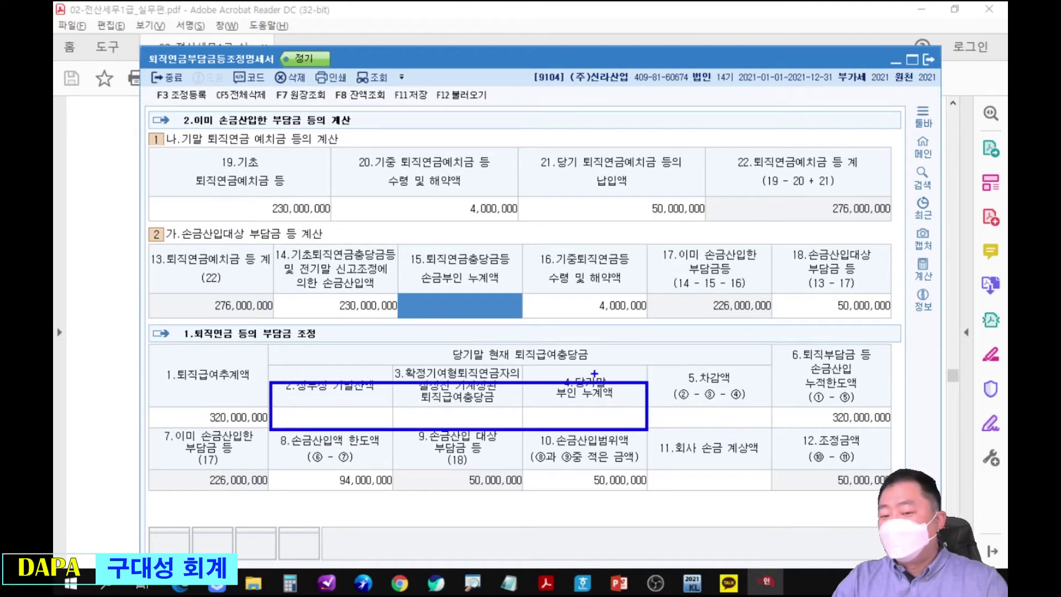
drag(408, 368, 366, 308)
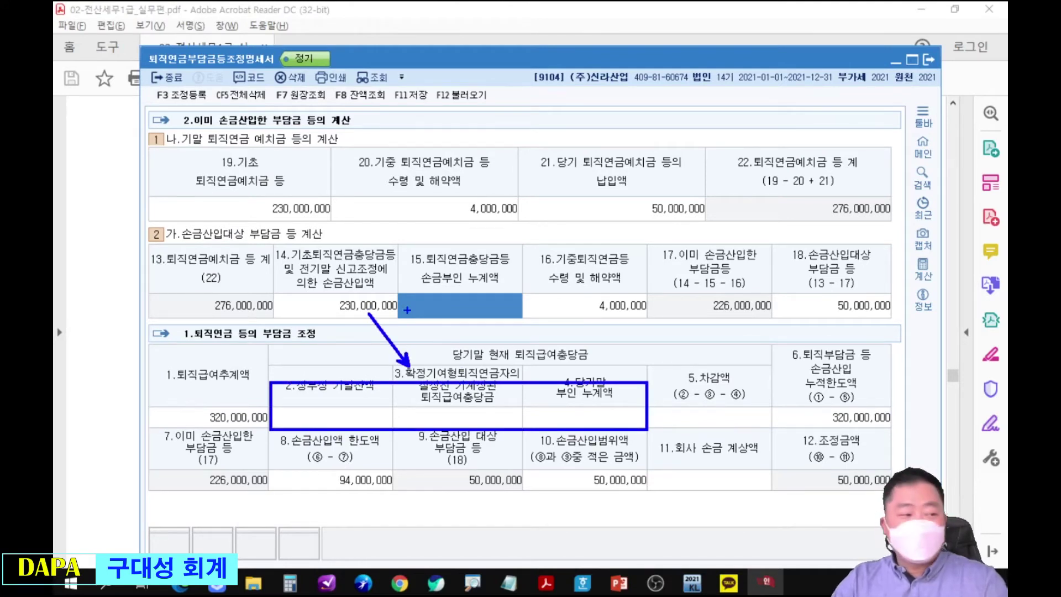
key(Escape)
Switch to the PowerPoint 내용 slide, box 당기말 현재 세무상 퇴직급여충당부채 잔액, underline 장부상 기말잔액, and clear the marks.
drag(54, 35, 753, 25)
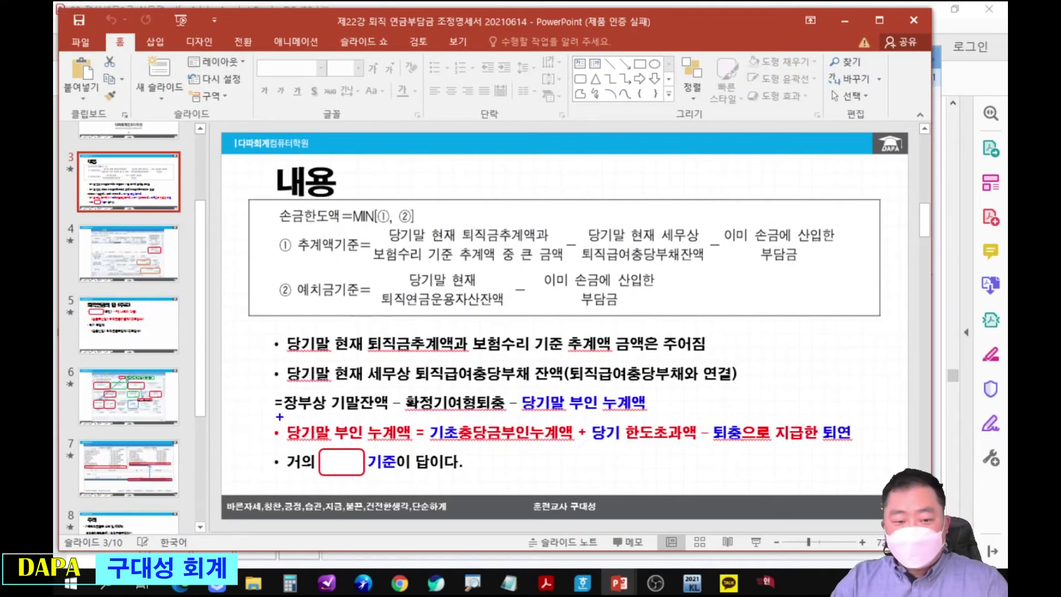
drag(274, 359, 550, 385)
drag(270, 412, 392, 412)
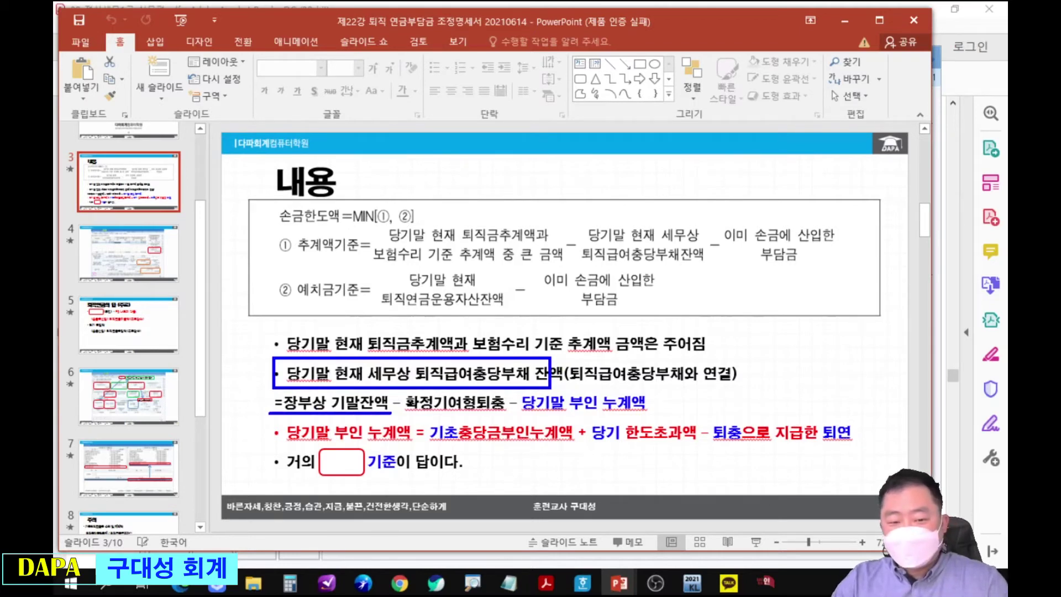
key(Escape)
Return to the 퇴직연금부담금등조정명세서 form and box field 2, 장부상 기말잔액, in blue before clearing the mark.
click(767, 581)
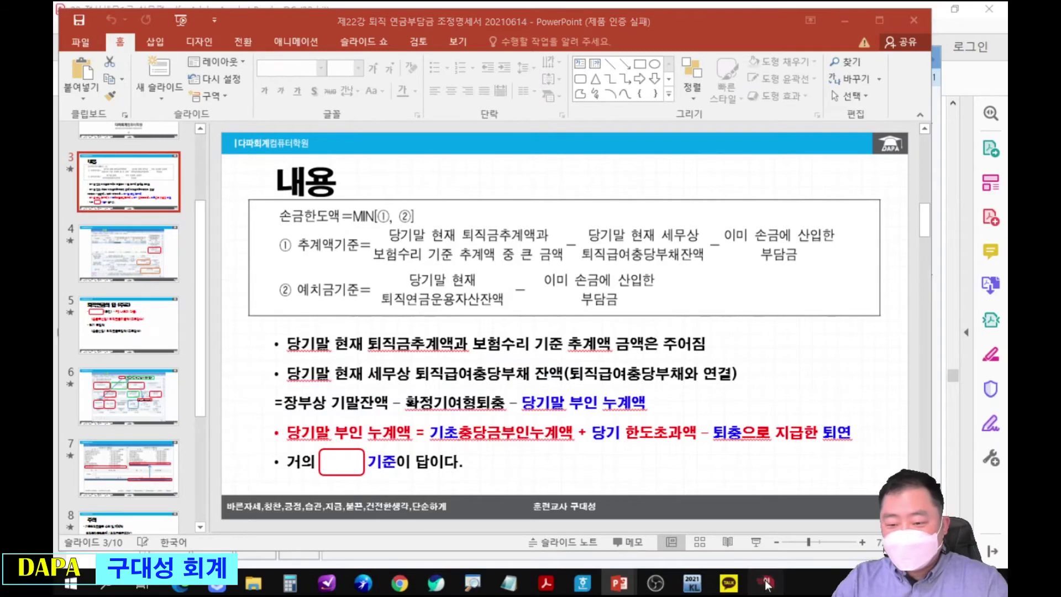
drag(274, 365, 395, 419)
key(Escape)
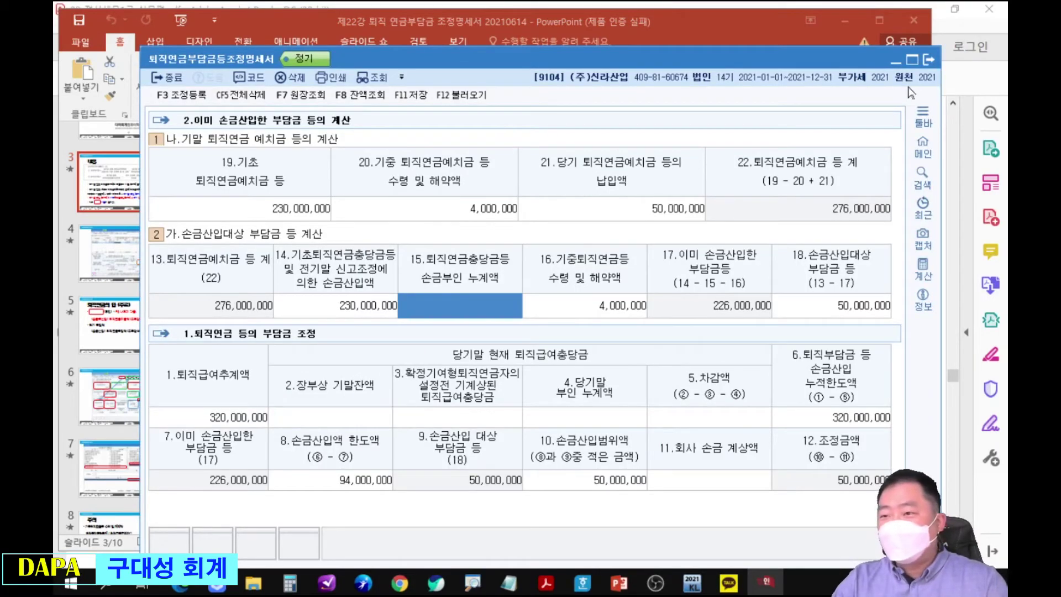
Switch to the PDF, enlarge the Q4 data to 200%, and circle the 기초퇴직급여충당금 of 30,000,000원 in blue.
click(984, 97)
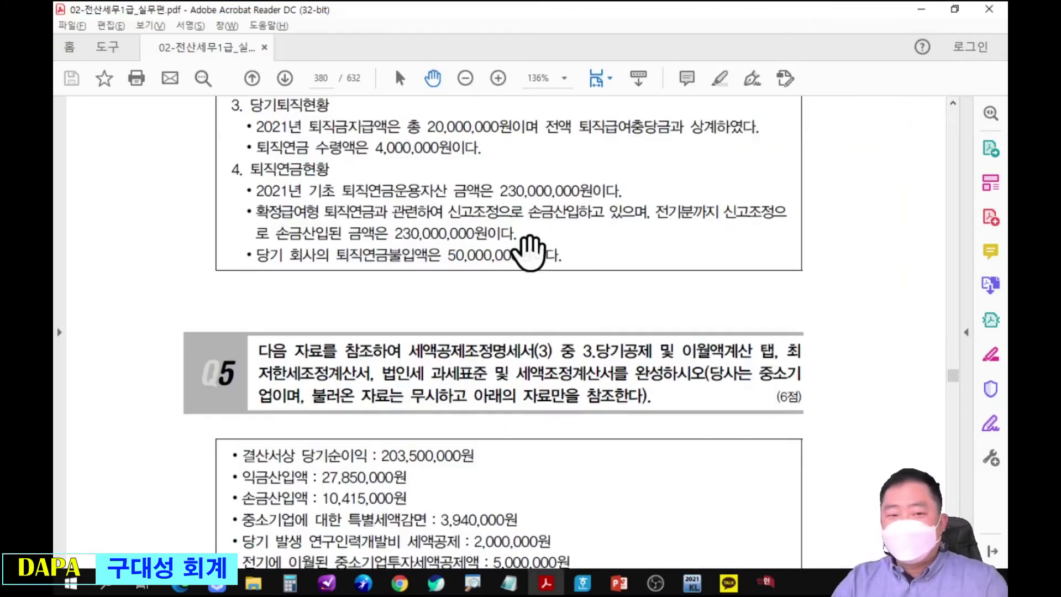
scroll(530, 254, up, 2)
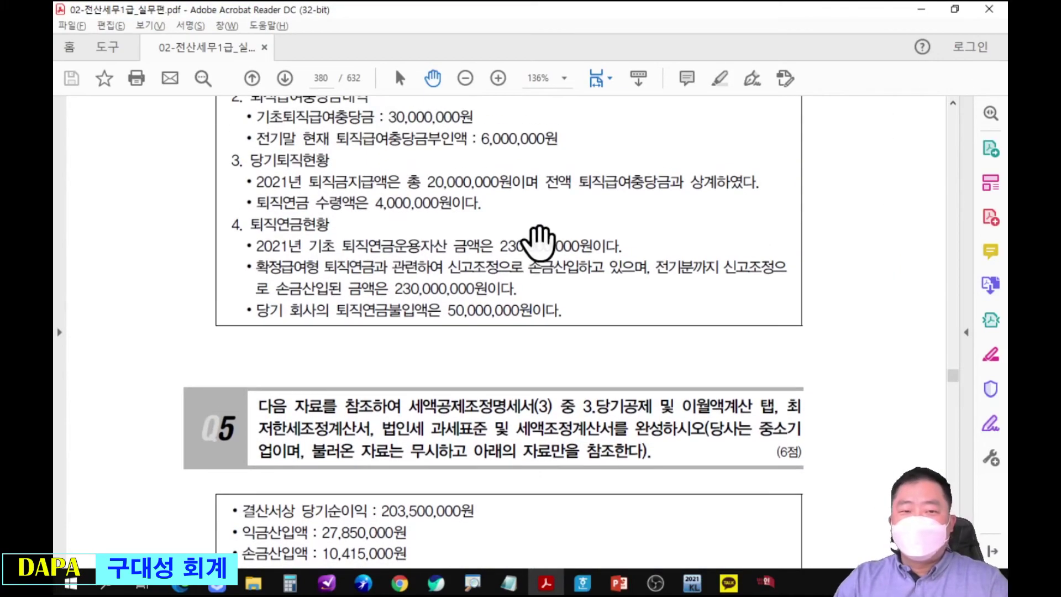
scroll(541, 237, up, 1)
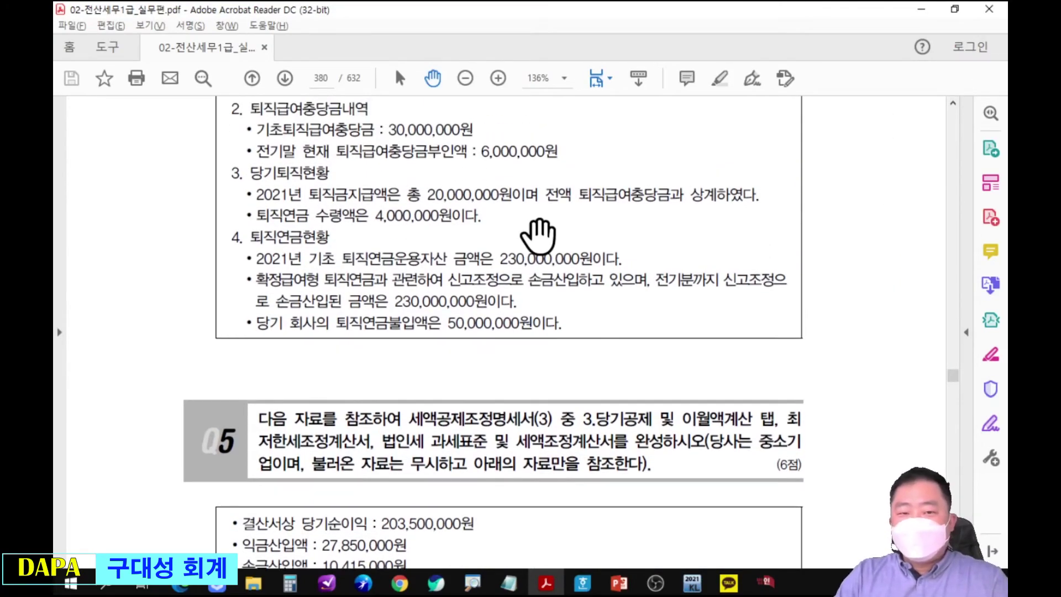
key(ctrl+plus)
scroll(532, 264, down, 1)
key(ctrl+plus)
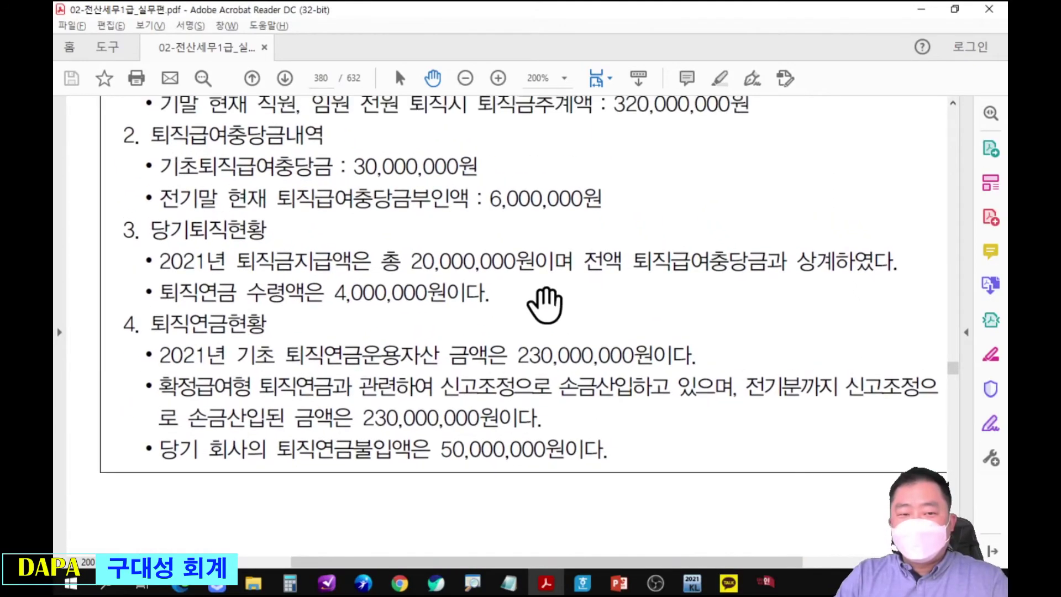
mouse_move(338, 156)
mouse_down()
mouse_move(354, 142)
mouse_move(464, 147)
mouse_move(354, 174)
mouse_up()
drag(476, 167, 479, 162)
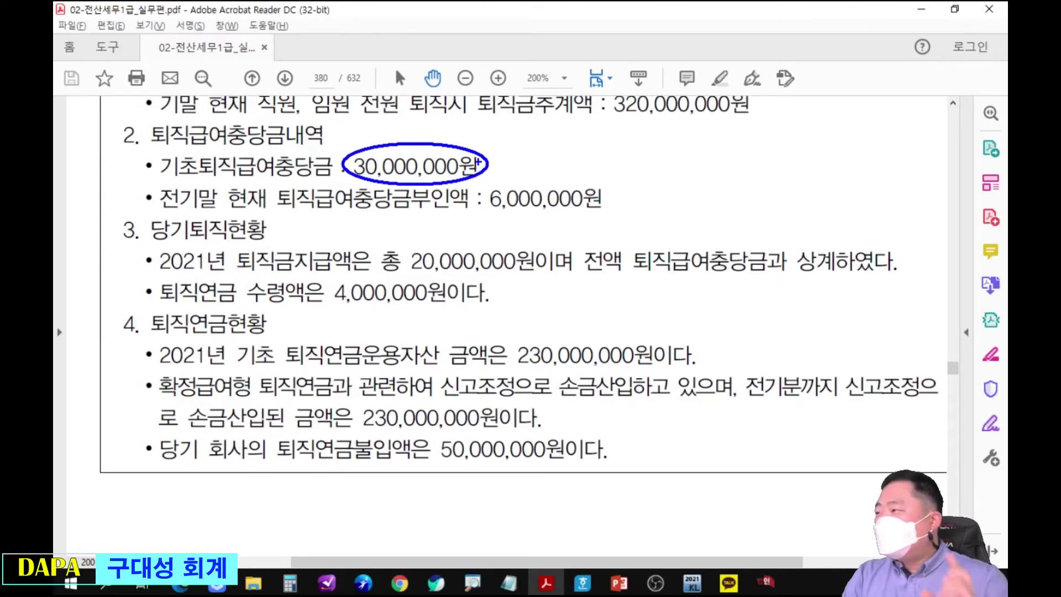
Check the form, circle 30,000,000원 and 20,000,000원 in the PDF with an arrow to the latter, and clear the marks.
key(alt+Tab)
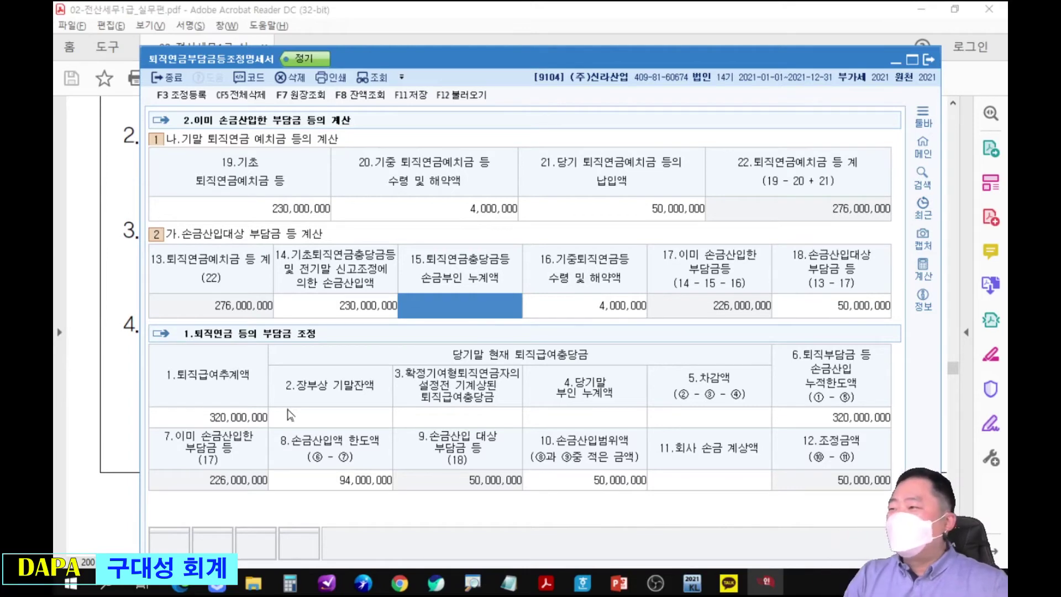
key(alt+Tab)
key(ctrl+2)
drag(344, 133, 499, 191)
drag(413, 240, 526, 292)
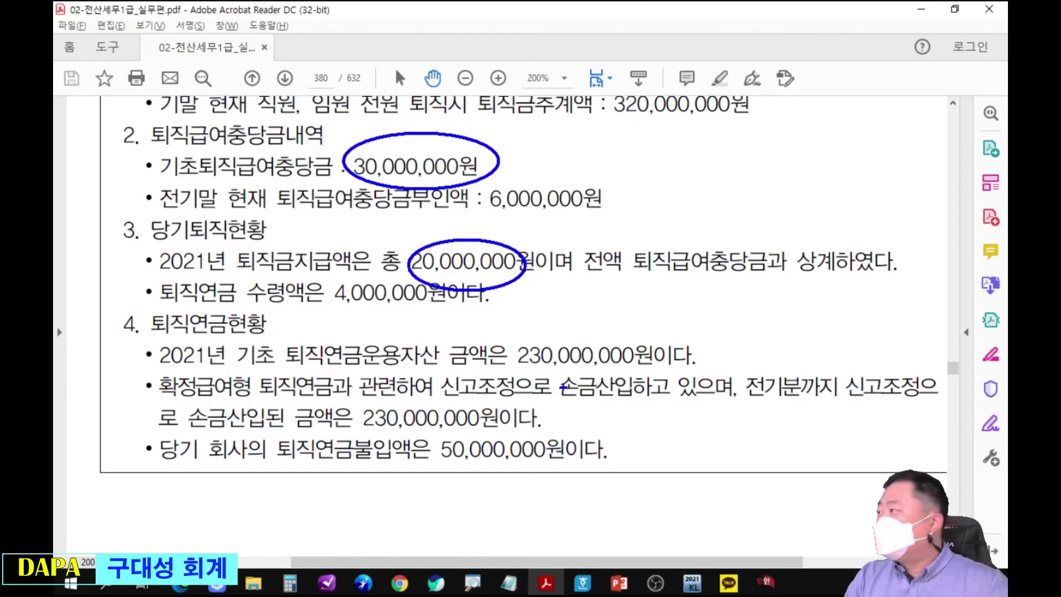
mouse_move(512, 247)
mouse_down()
mouse_move(534, 217)
mouse_move(543, 234)
mouse_up()
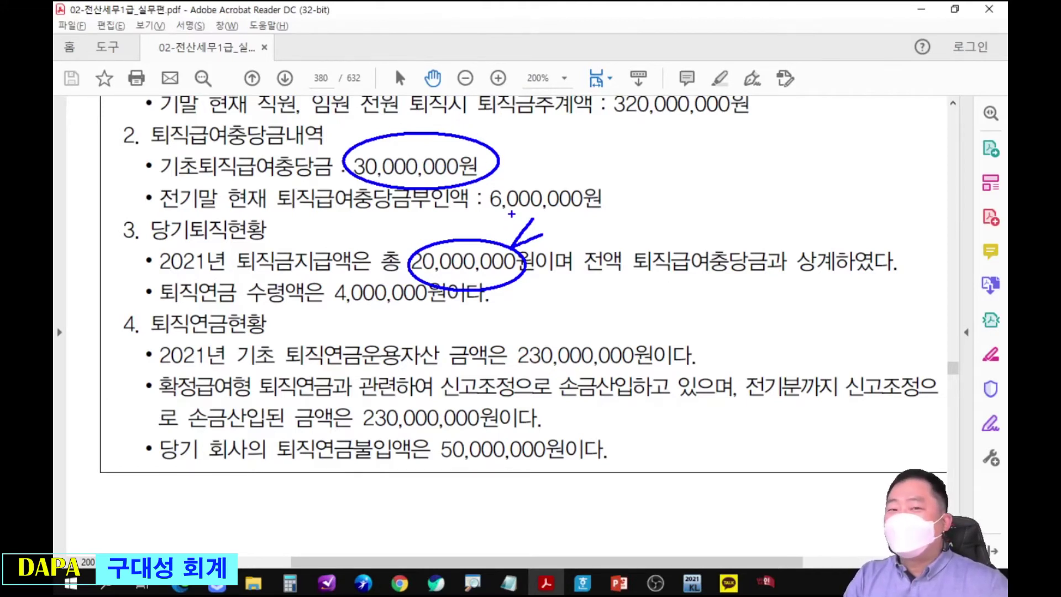
key(Escape)
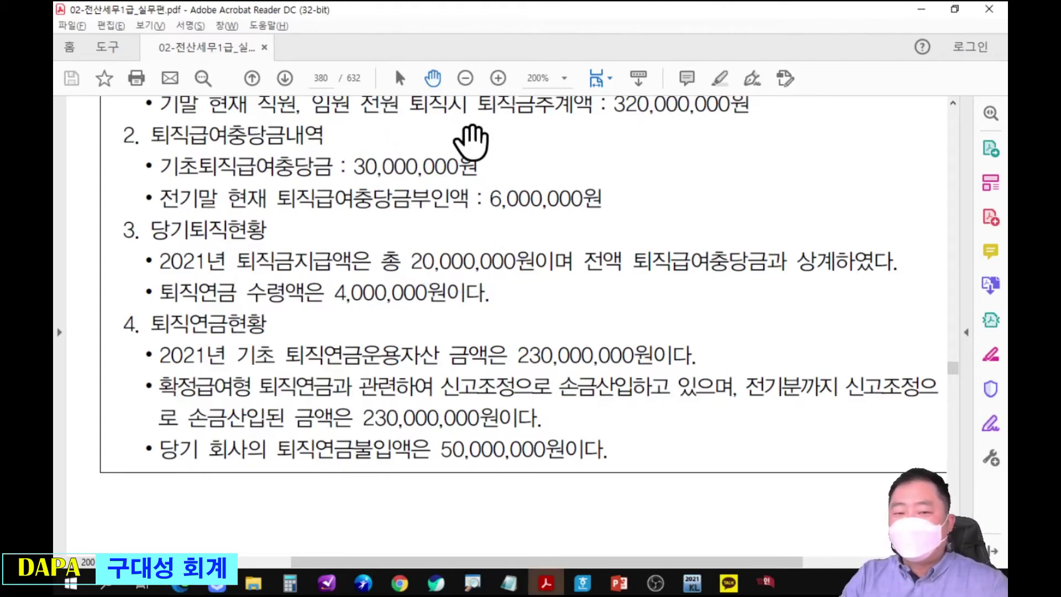
Switch to the form and enter 10,000,000 in field 2, 장부상 기말잔액.
key(alt+Tab)
click(359, 425)
text(10000000)
key(Return)
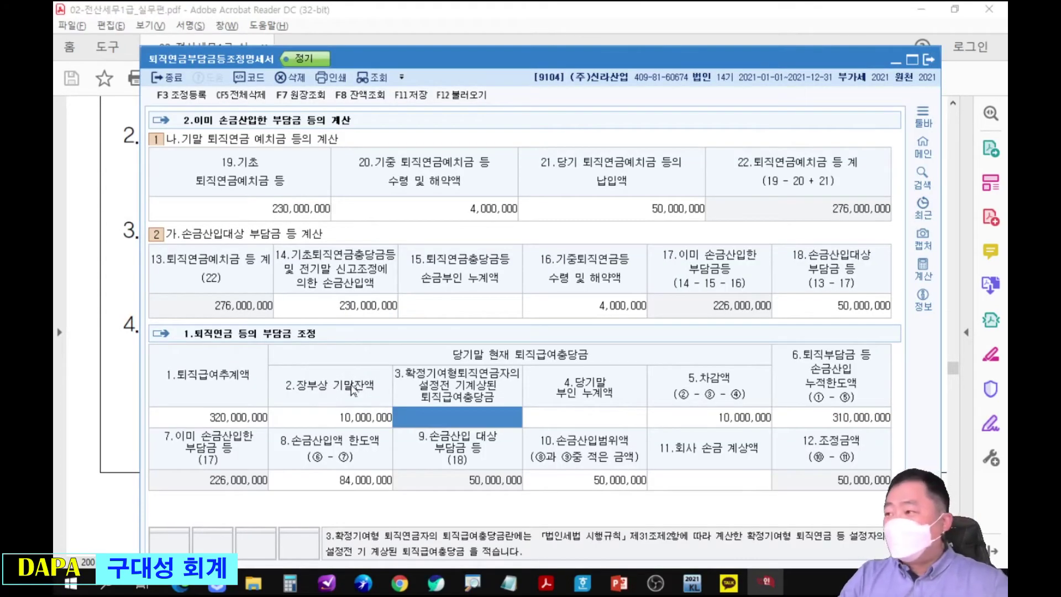
Switch to the PowerPoint 내용 slide, circle 당기말 부인 누계액, underline 기초충당금부인누계액, and clear the marks.
key(alt+Tab)
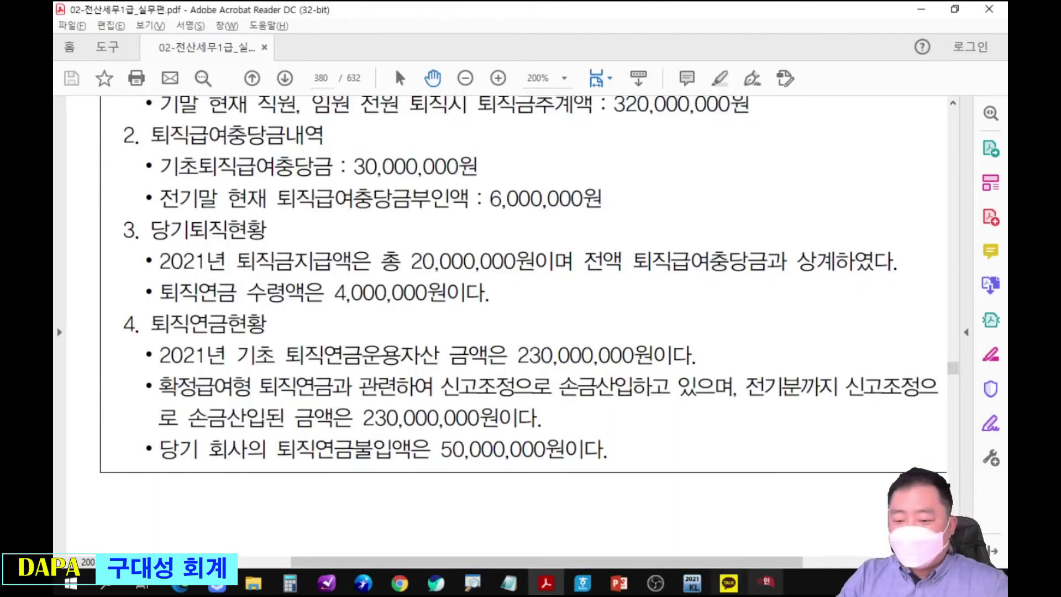
click(619, 582)
click(634, 511)
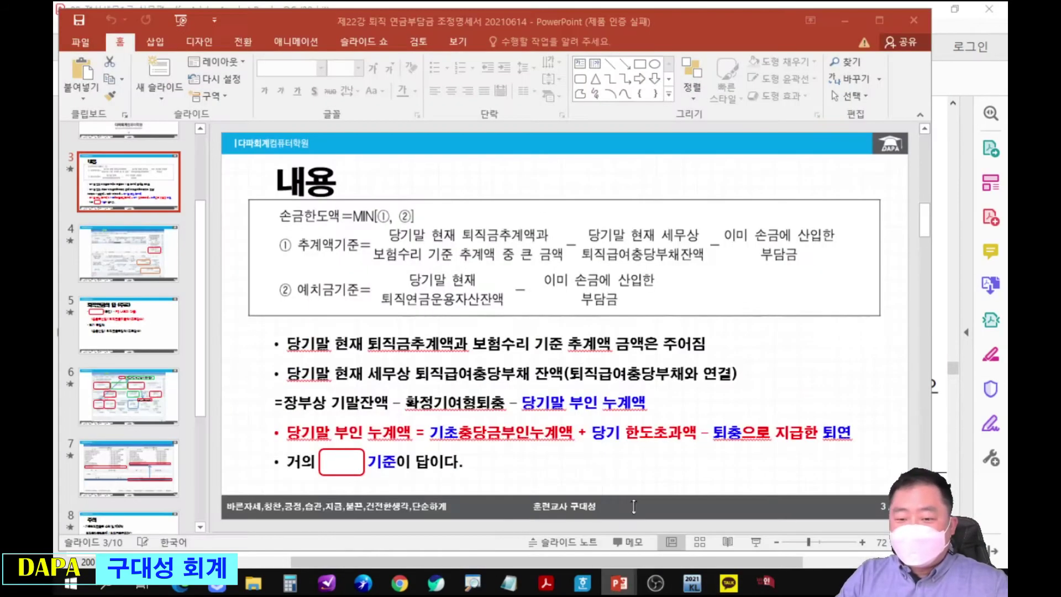
mouse_move(279, 412)
mouse_down()
mouse_move(389, 447)
mouse_move(280, 416)
mouse_up()
drag(431, 444, 569, 442)
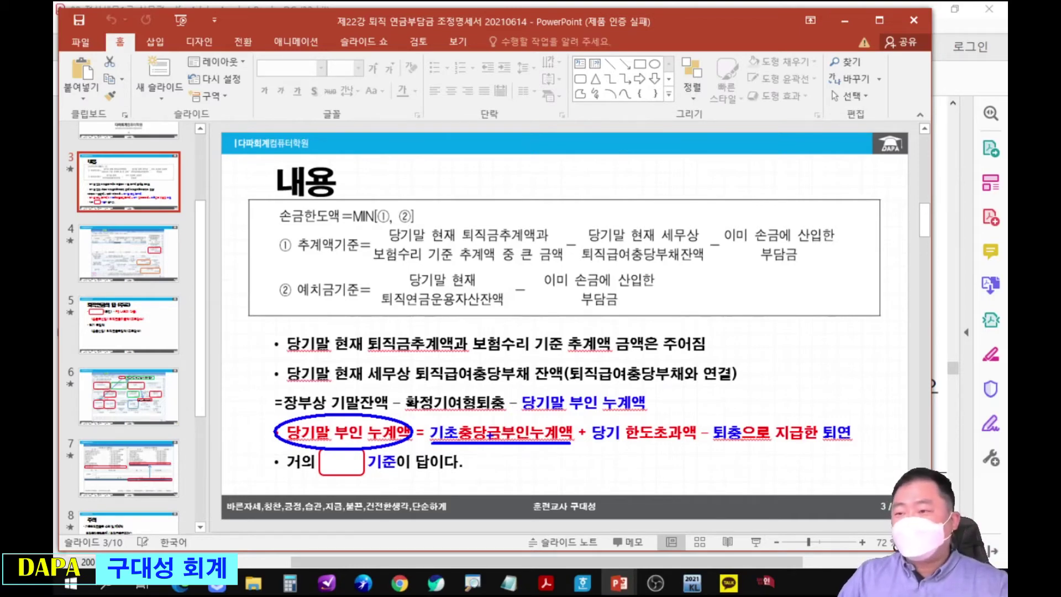
key(Escape)
Switch to the PDF and circle the 전기말 현재 퇴직급여충당금부인액 of 6,000,000원 before clearing the mark.
click(973, 80)
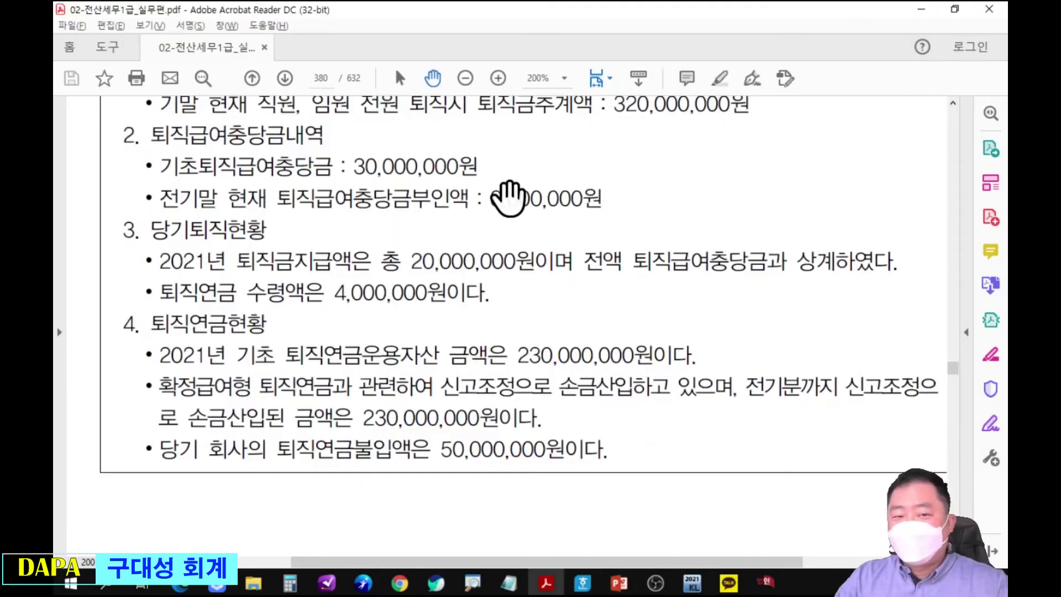
drag(474, 165, 622, 237)
key(Escape)
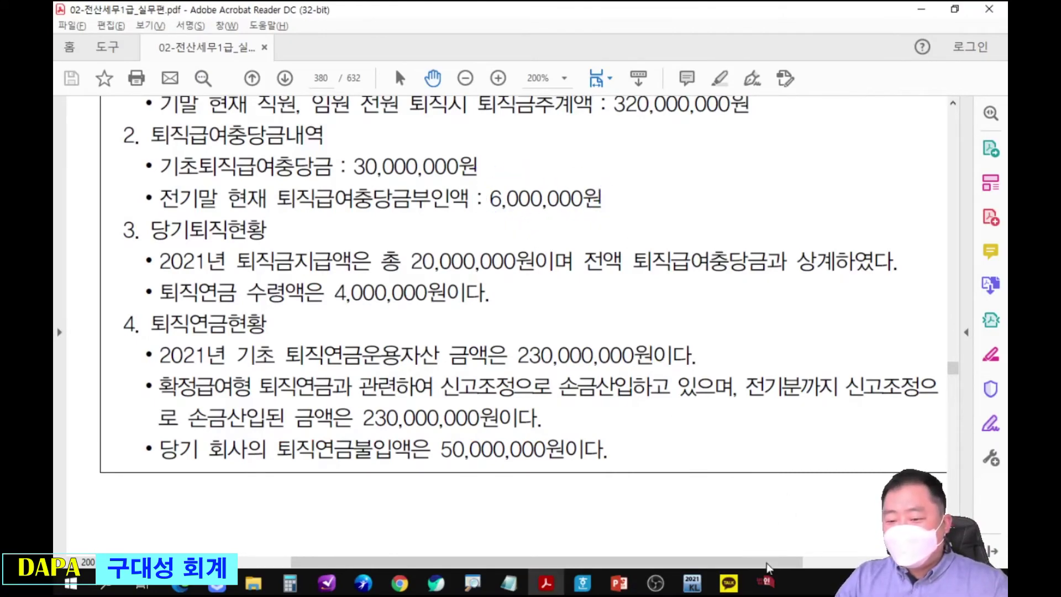
Return to the PowerPoint 내용 slide, underline 기초충당금부인누계액 in blue, and handwrite 6,000,000 beneath it.
click(766, 581)
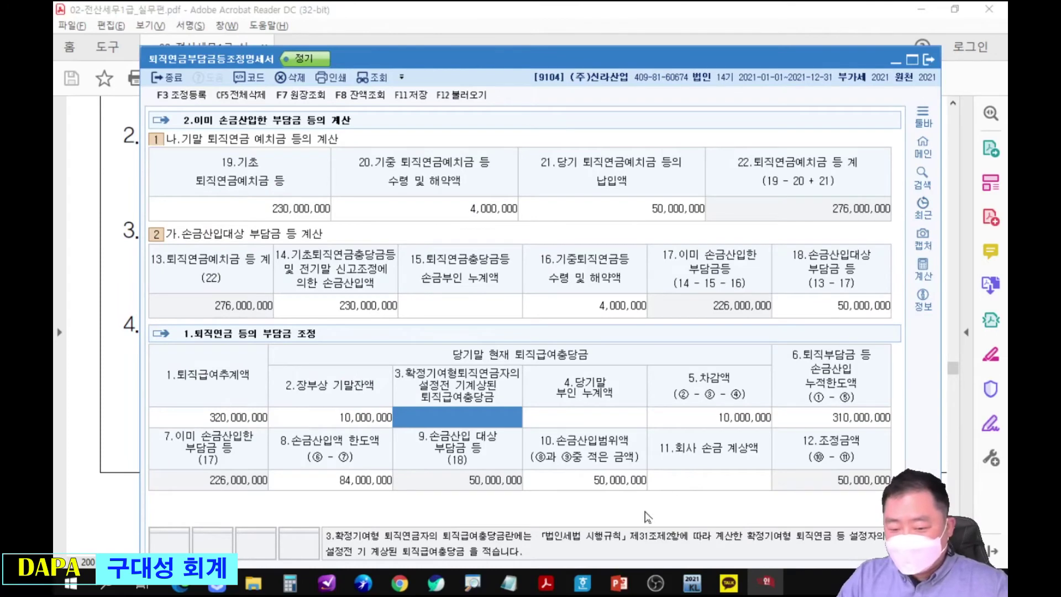
click(620, 582)
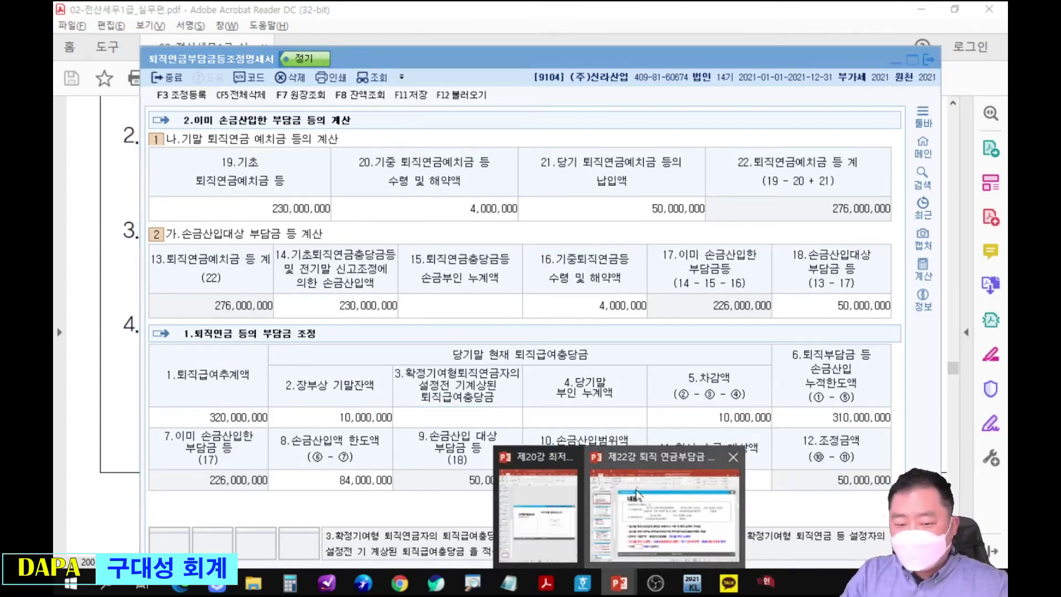
click(636, 490)
drag(431, 440, 574, 439)
mouse_move(506, 450)
mouse_down()
mouse_move(497, 464)
mouse_move(507, 463)
mouse_up()
mouse_move(515, 458)
mouse_down()
mouse_move(513, 468)
mouse_move(532, 456)
mouse_move(544, 466)
mouse_up()
click(512, 475)
click(536, 469)
Handwrite an X under 당기 한도초과액 and 4,000,000 under 퇴충으로 지급한 퇴연, and circle 당기말 부인 누계액 in blue.
mouse_move(654, 446)
mouse_down()
mouse_move(642, 459)
mouse_move(656, 459)
mouse_up()
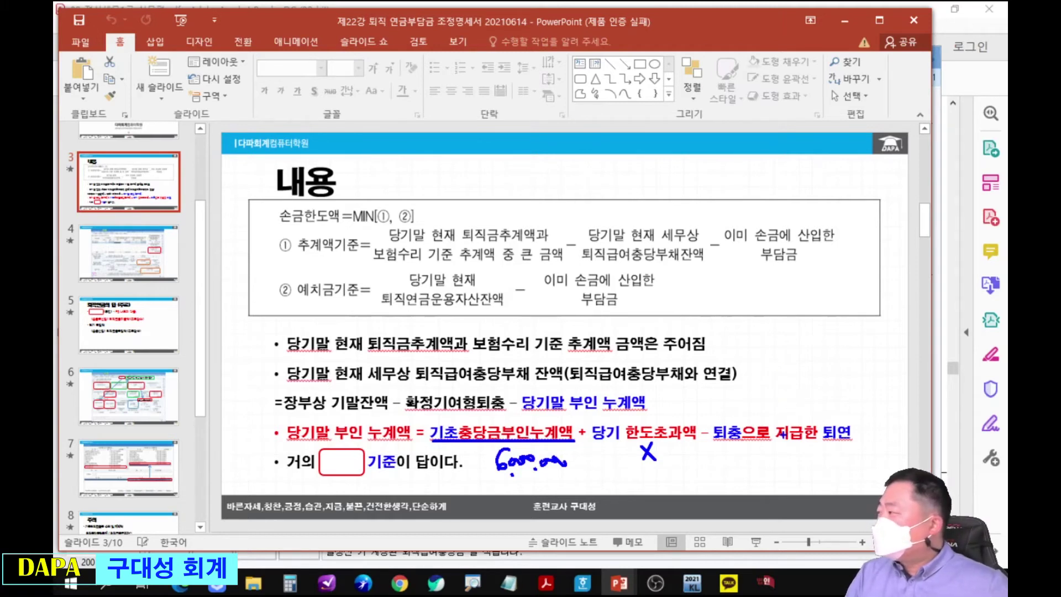
mouse_move(759, 451)
mouse_down()
mouse_move(770, 454)
mouse_move(765, 474)
mouse_move(808, 449)
mouse_move(849, 452)
mouse_up()
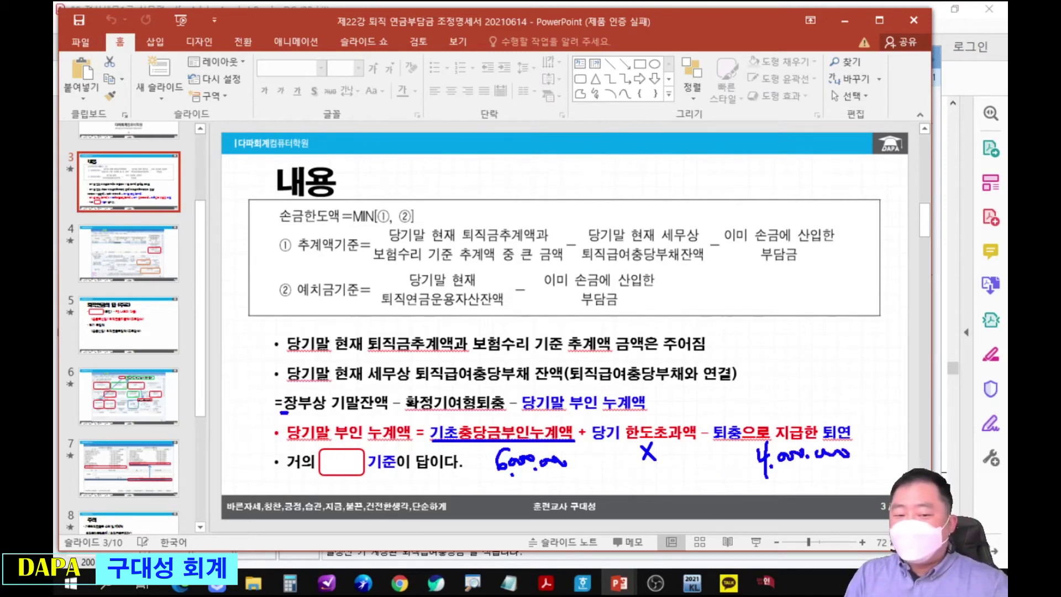
drag(285, 415, 283, 426)
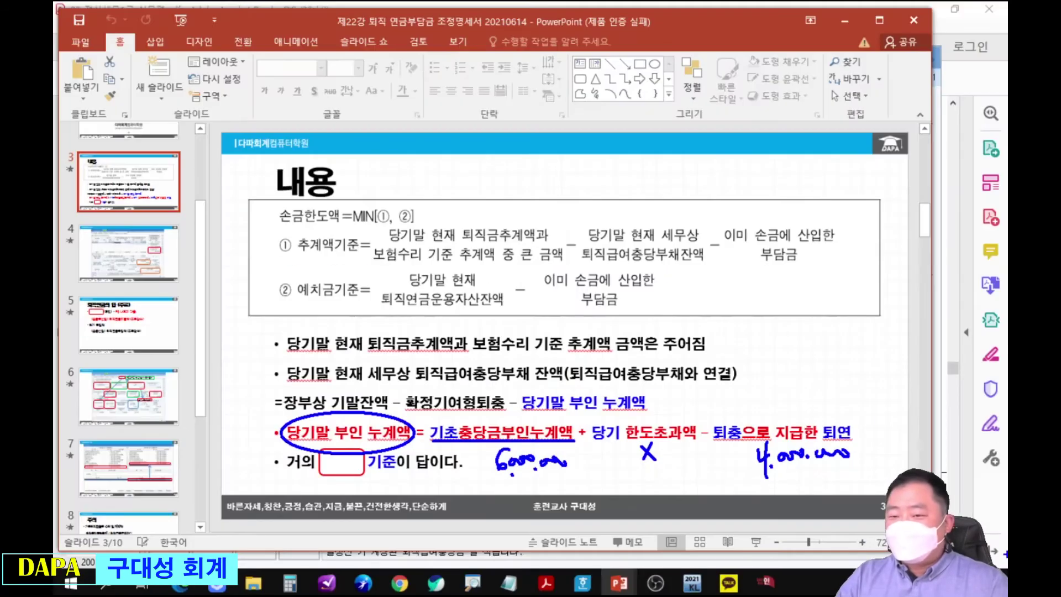
Clear the slide annotations, return to KcLep's 퇴직연금부담금등조정명세서, and set 4.당기말 부인 누계액 to 2,000,000.
key(Escape)
drag(767, 22, 750, 259)
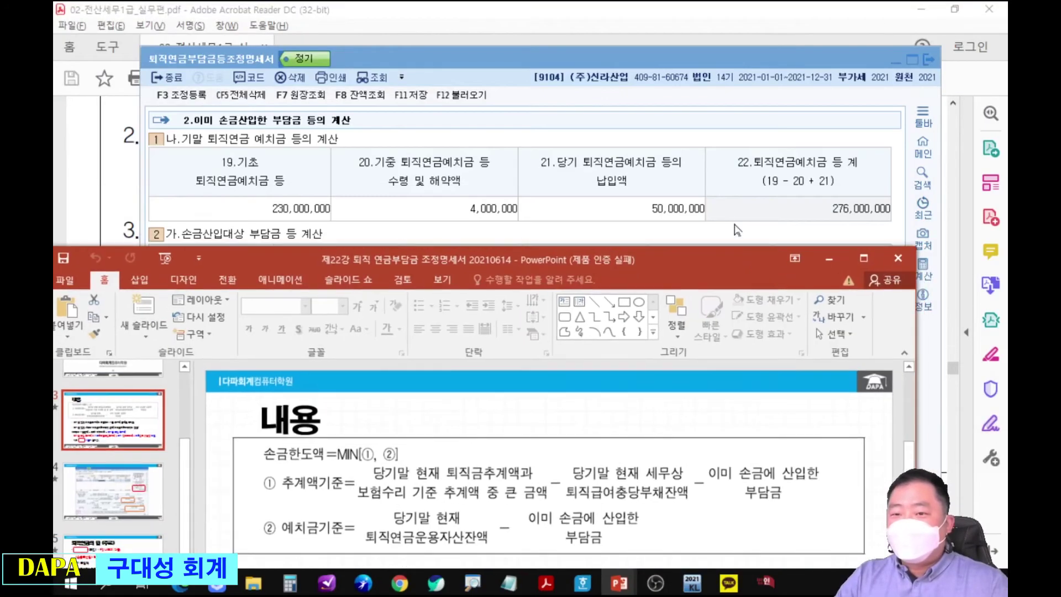
click(716, 171)
click(601, 422)
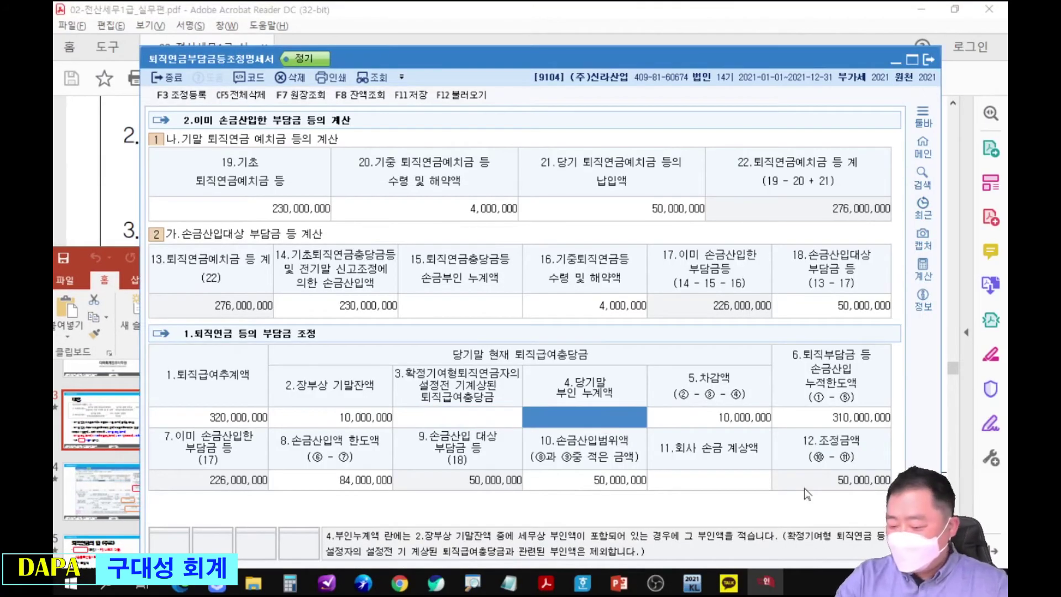
text(2000000)
key(Return)
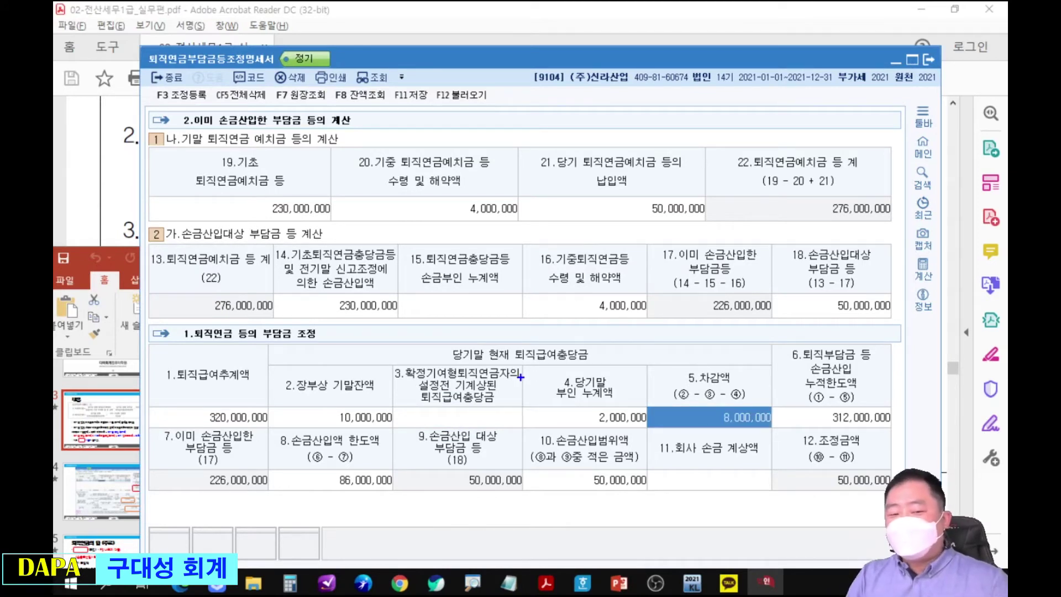
Circle 5.차감액 and box fields 2 to 4 of 당기말 현재 퇴직급여충당금 in blue, clearing both marks.
mouse_move(663, 367)
mouse_down()
mouse_move(777, 431)
mouse_move(741, 452)
mouse_up()
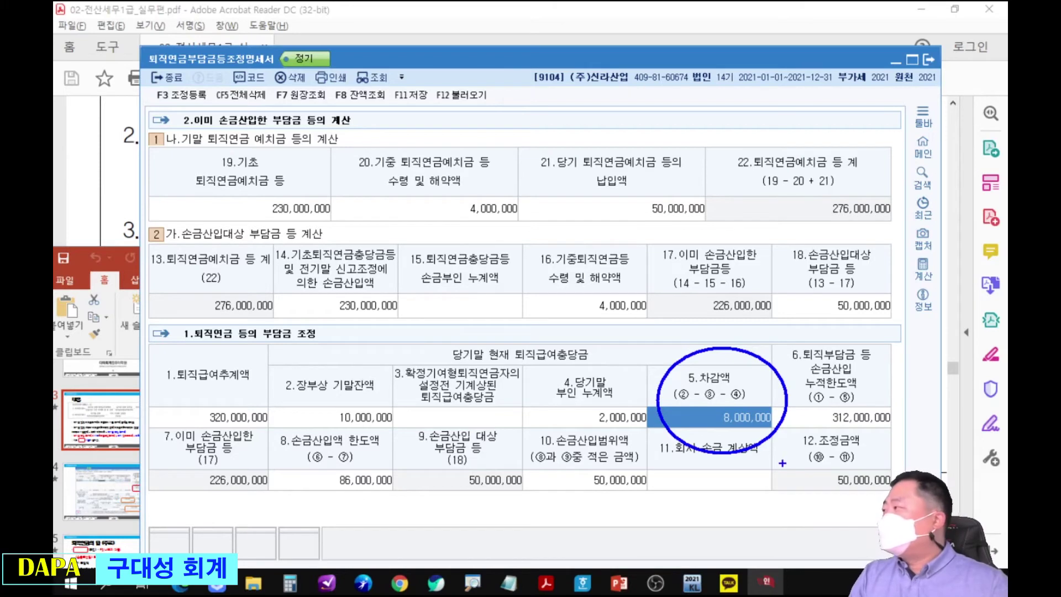
mouse_move(269, 363)
mouse_down()
mouse_move(469, 413)
mouse_move(650, 440)
mouse_up()
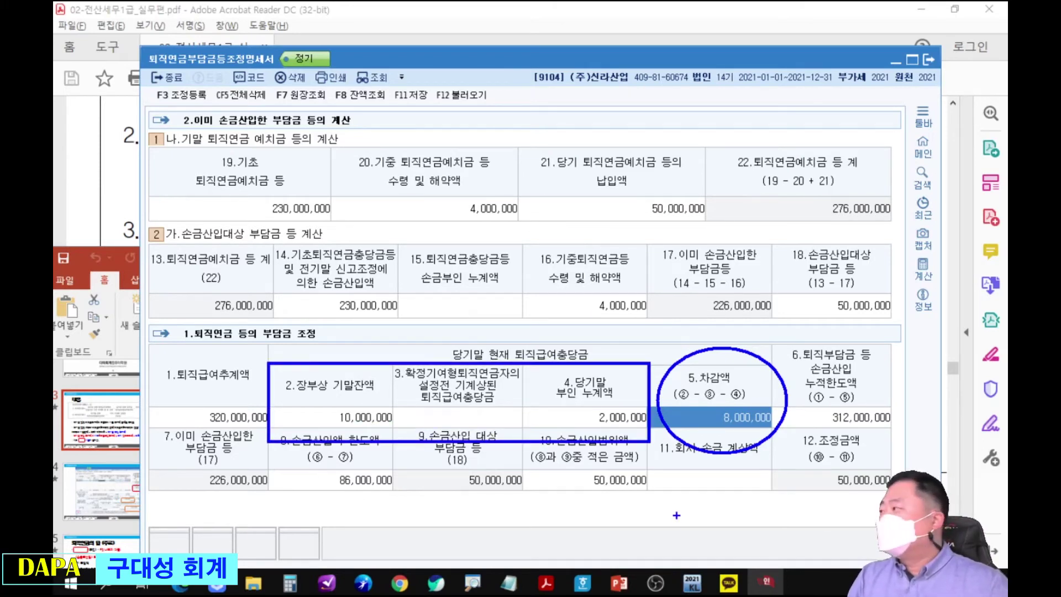
key(Escape)
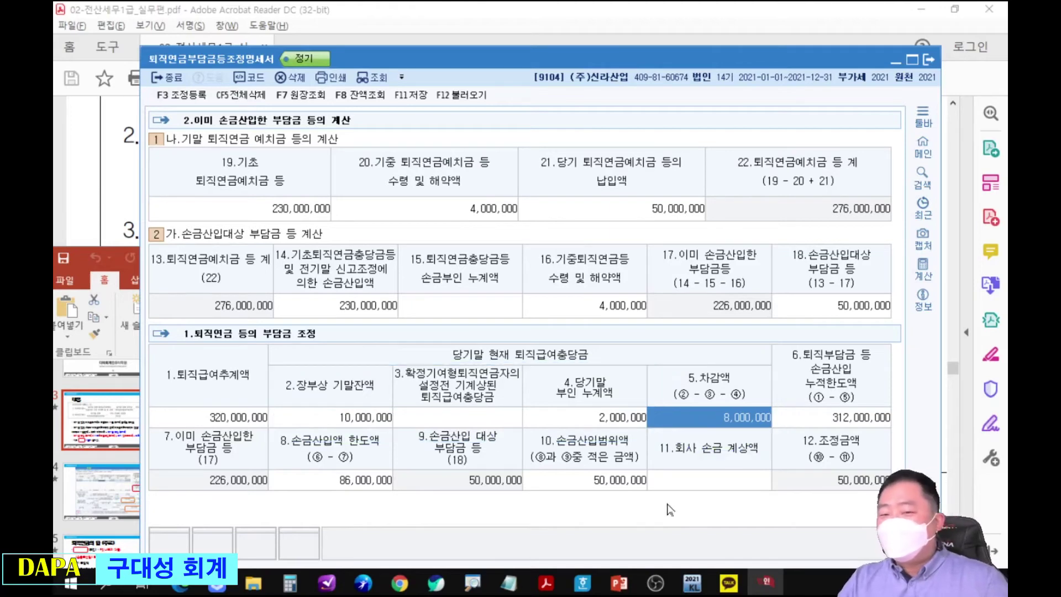
Open 조정 등록 and register 퇴직연금등손금산입 of 50,000,000 as 유보발생 under 손금산입 및 익금불산입.
key(F3)
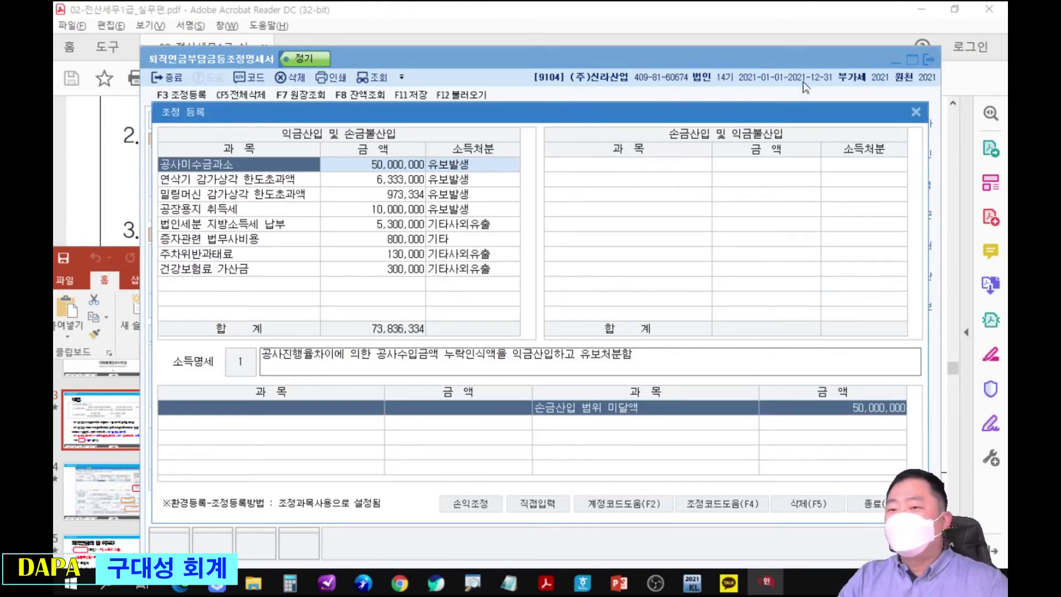
drag(792, 109, 783, 231)
mouse_move(645, 177)
mouse_down()
mouse_move(636, 184)
mouse_move(705, 183)
mouse_up()
click(644, 287)
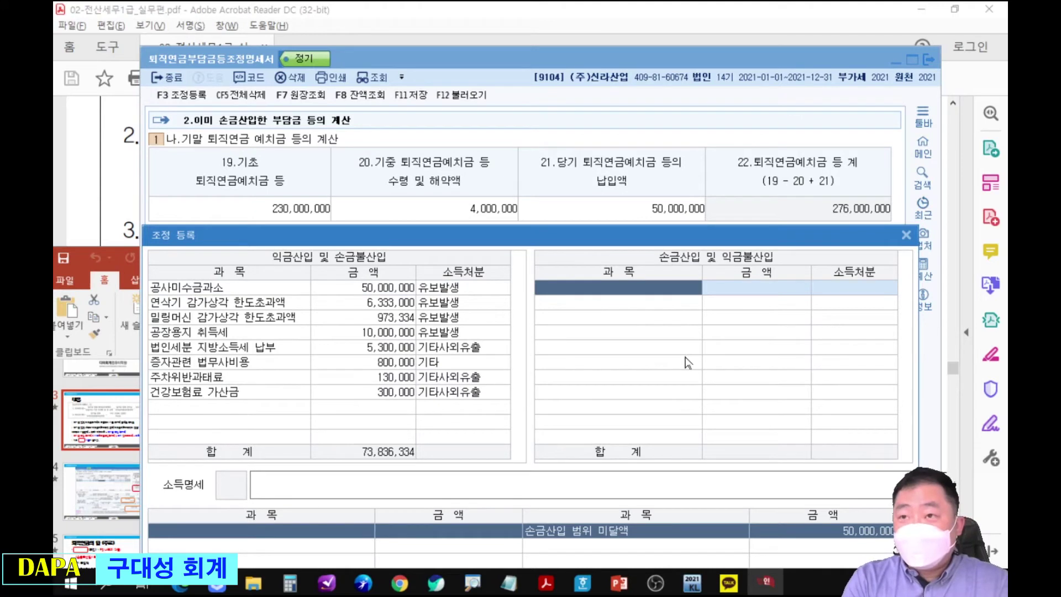
text(퇴)
key(Return)
key(Return)
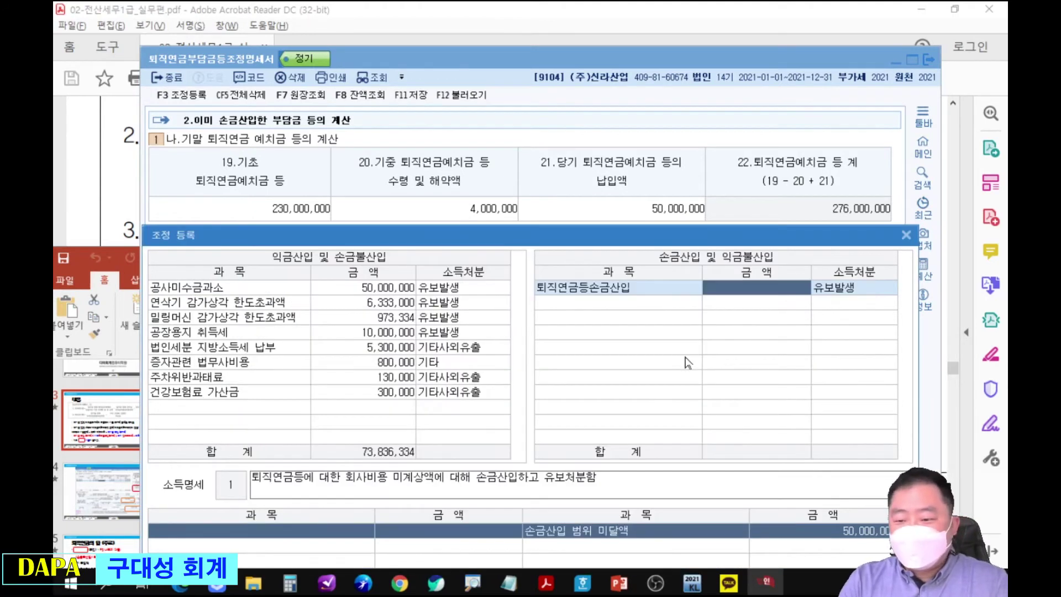
text(50000000)
key(Return)
key(Return)
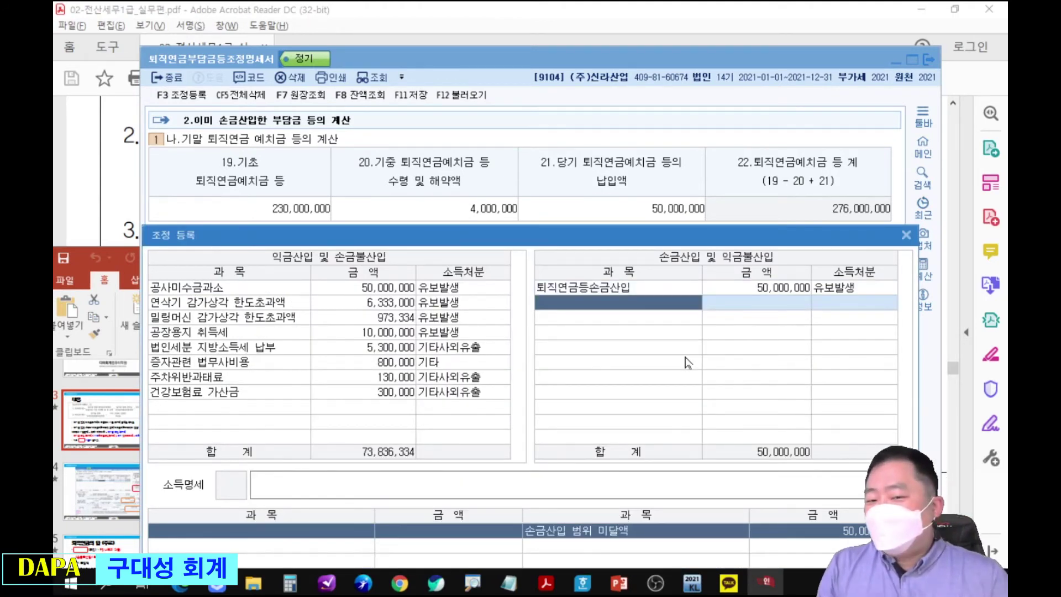
Circle the 20.기중 퇴직연금예치금 등 수령 및 해약액 amount, draw an arrow to the 익금산입 list, and clear the marks.
mouse_move(475, 178)
mouse_down()
mouse_move(489, 234)
mouse_move(420, 375)
mouse_up()
mouse_move(408, 396)
mouse_down()
mouse_move(406, 362)
mouse_move(439, 380)
mouse_up()
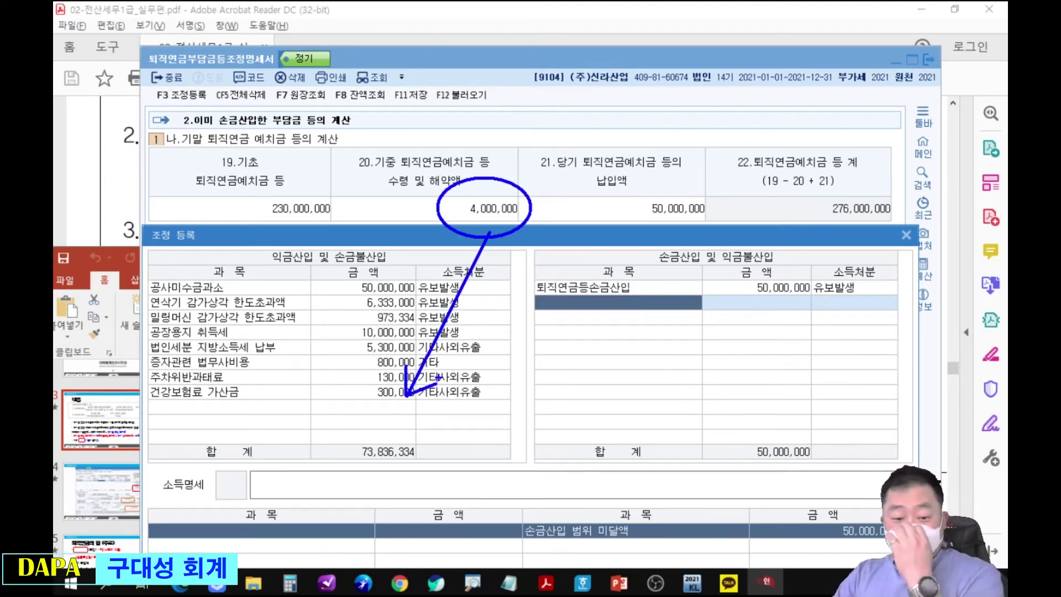
key(Escape)
Register 퇴직연금등지급 of 4,000,000 as 유보감소 under 익금산입 및 손금불산입.
click(257, 408)
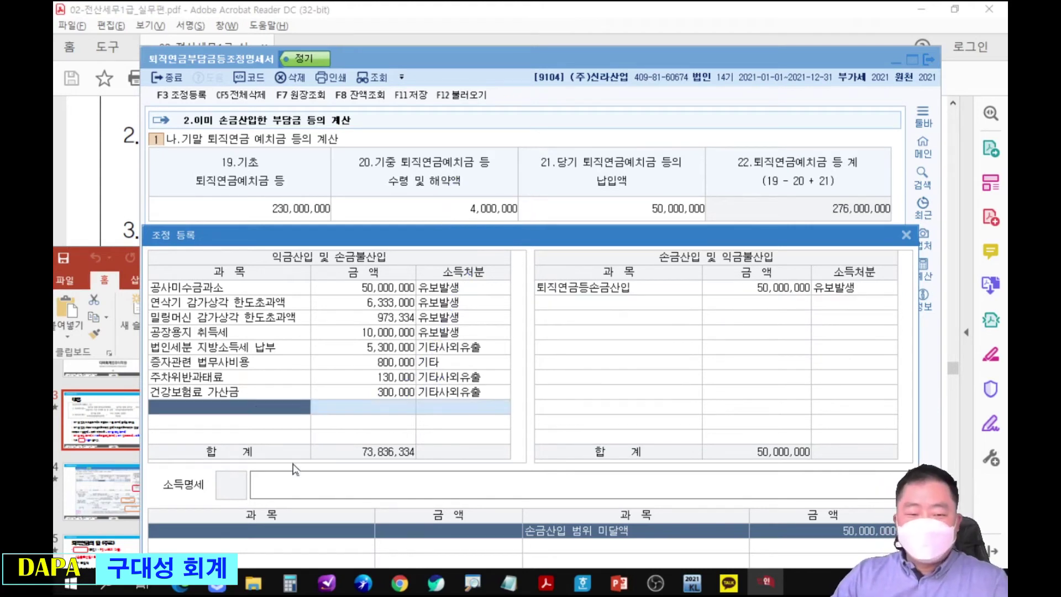
text(퇴직)
key(Return)
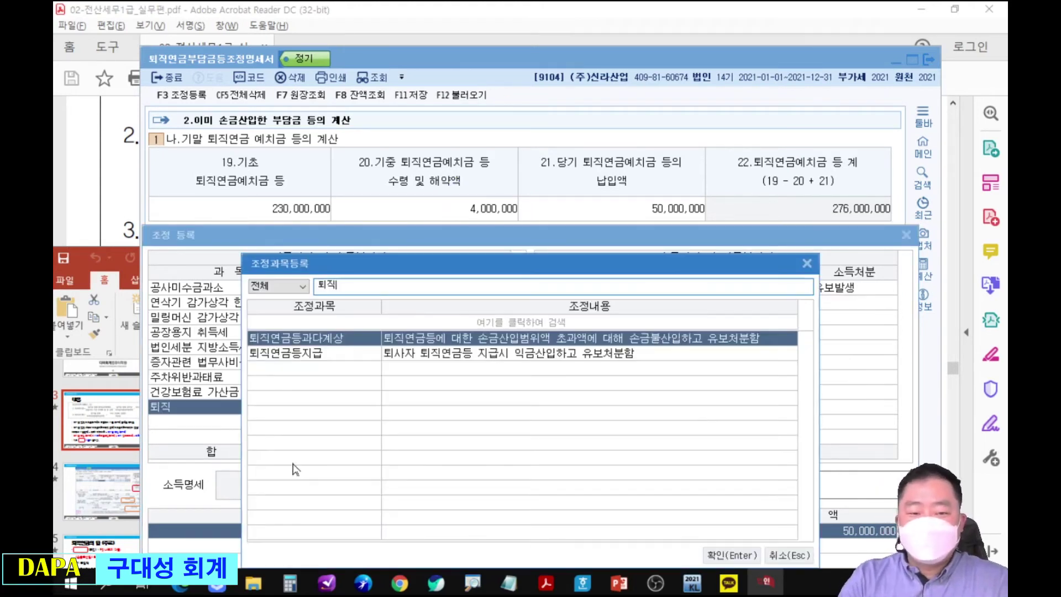
key(Down)
key(Return)
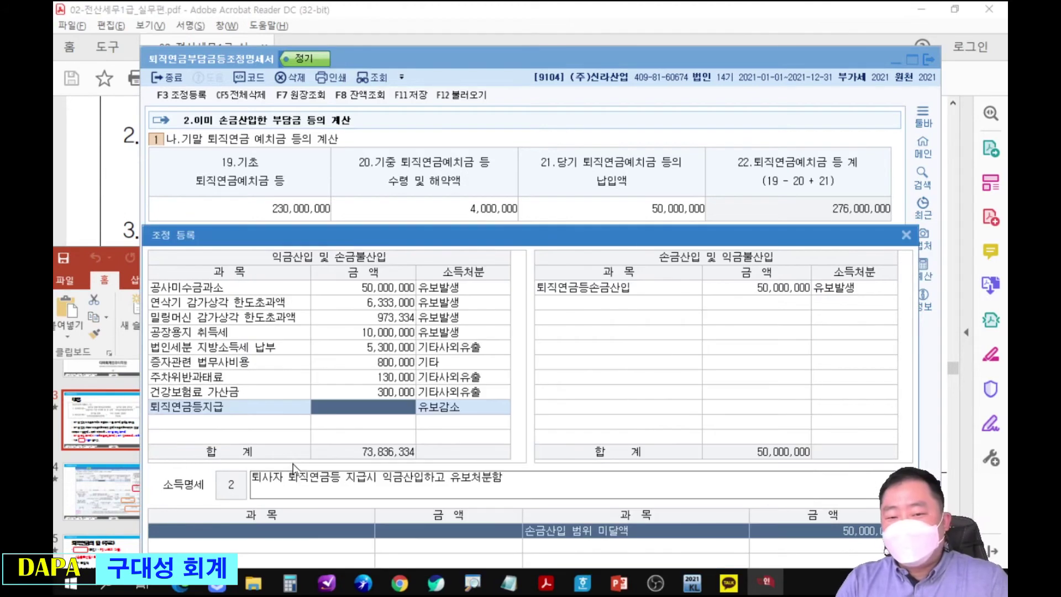
text(4000000)
key(Return)
key(Return)
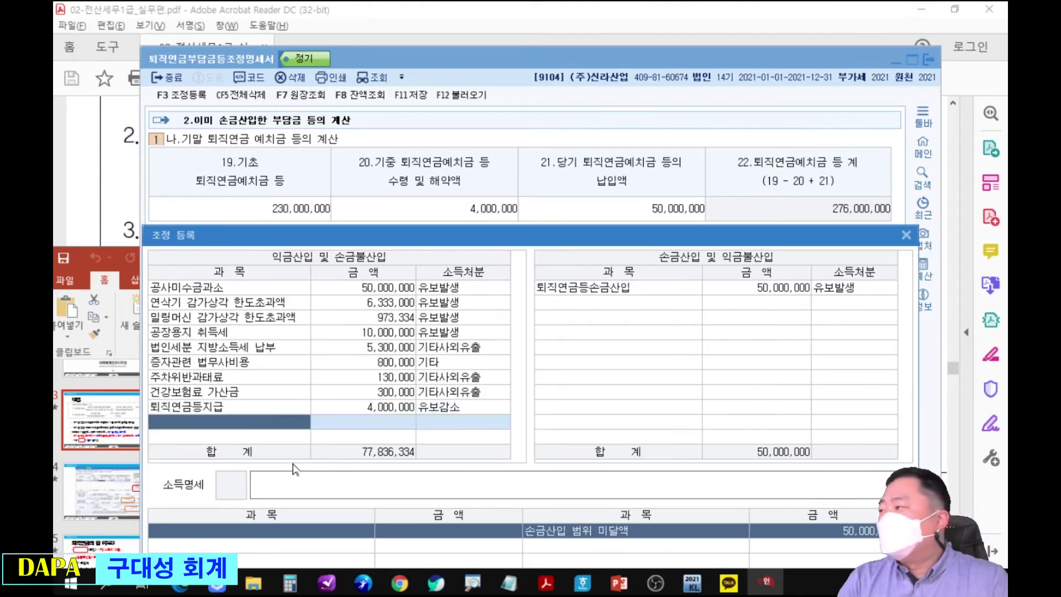
Register 퇴직급여충당부채 of 4,000,000 as 유보감소 under 손금산입 및 익금불산입.
click(571, 305)
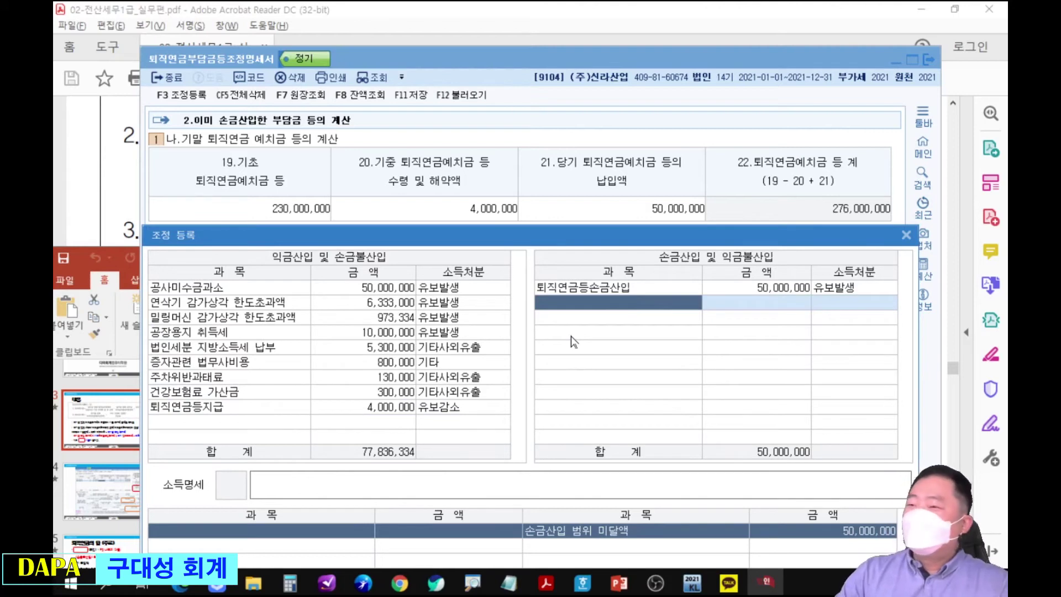
text(퇴지)
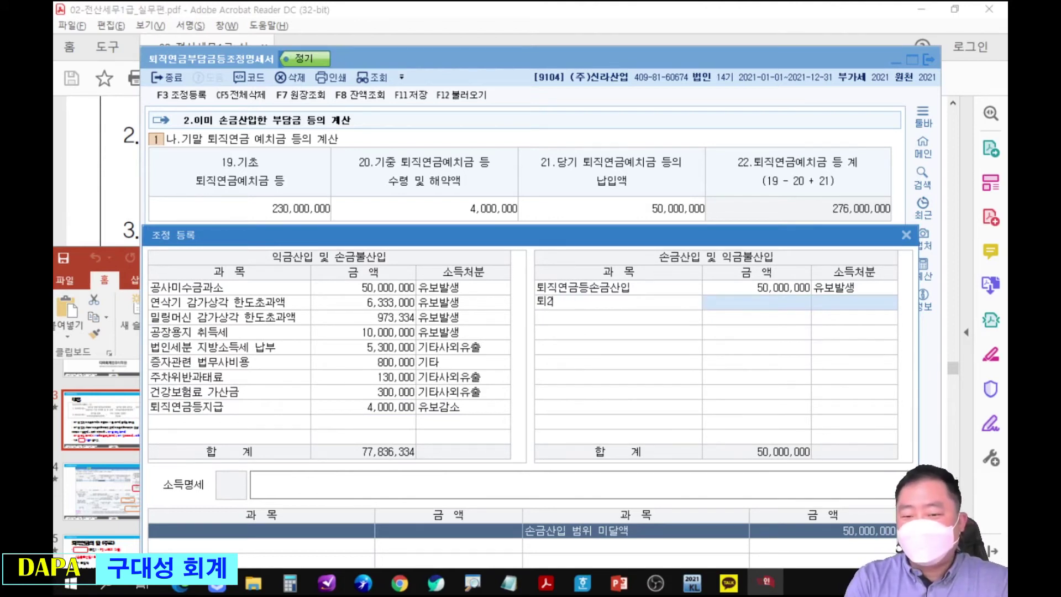
text(ㄱ)
key(Return)
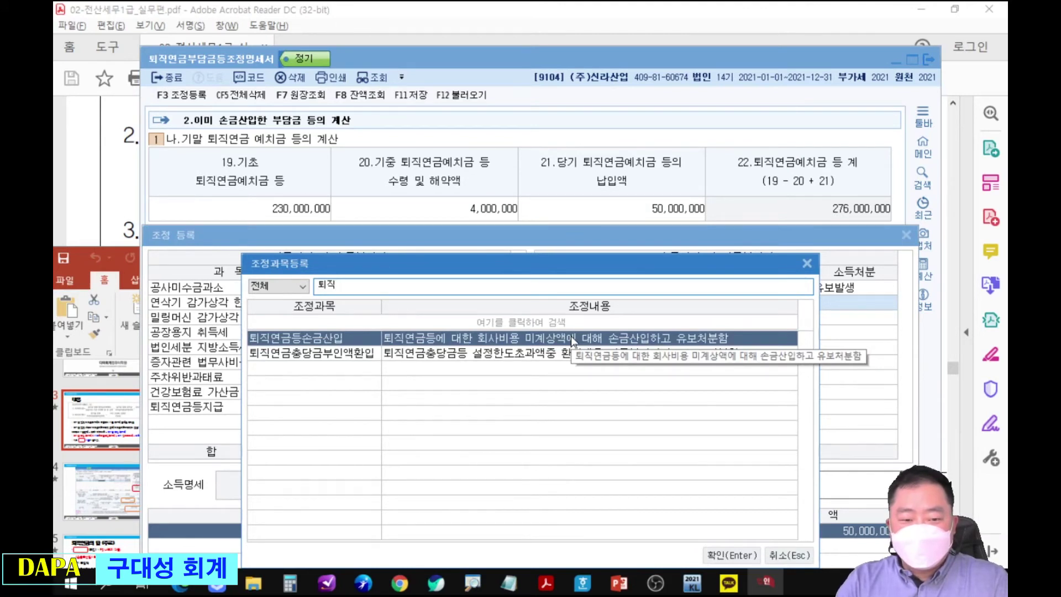
double_click(573, 338)
text(퇴지)
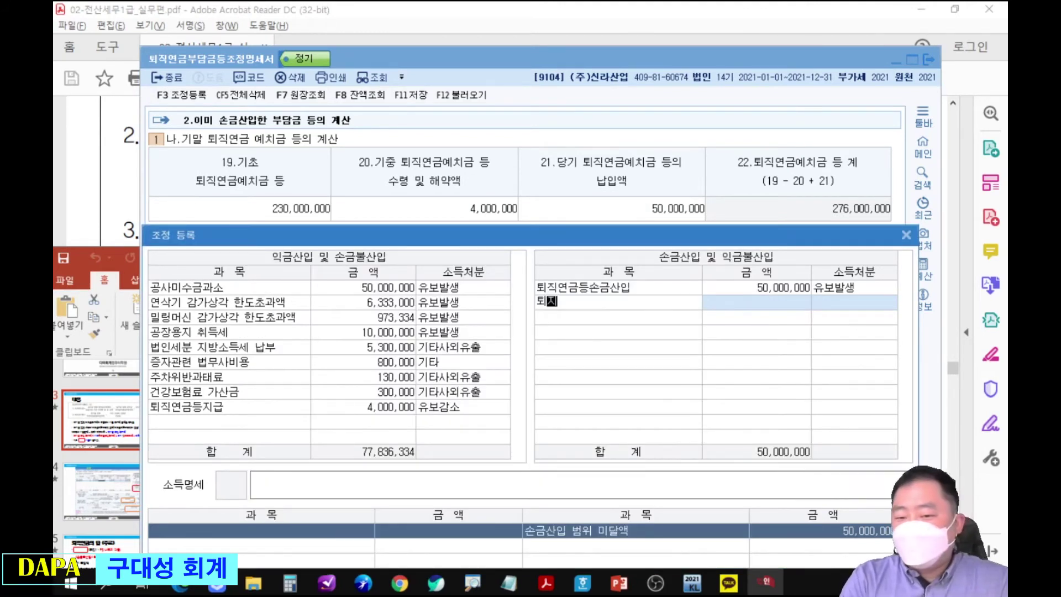
text(급여충당부채)
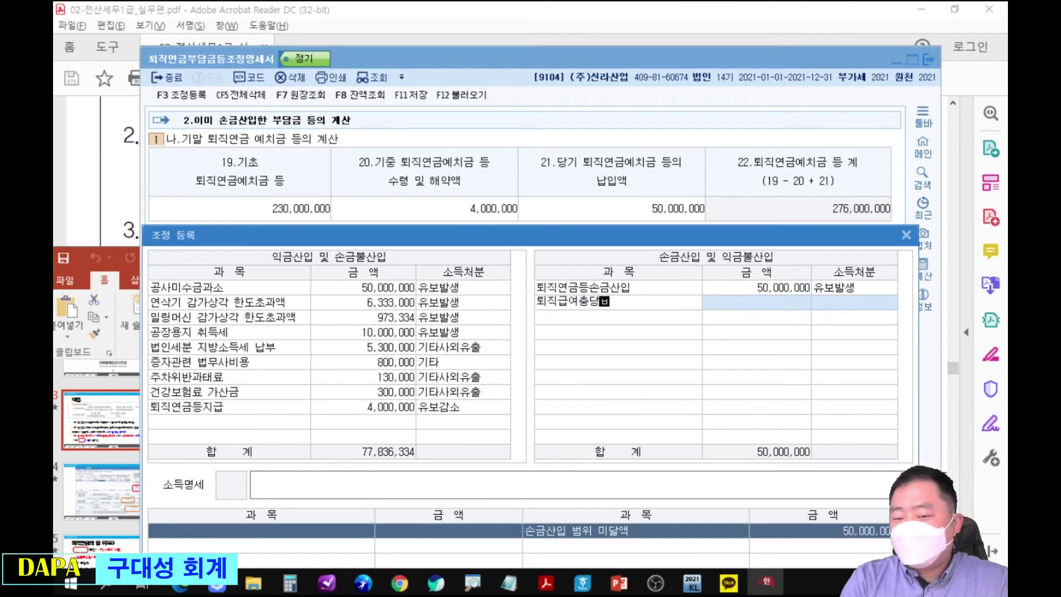
key(Return)
text(4000000)
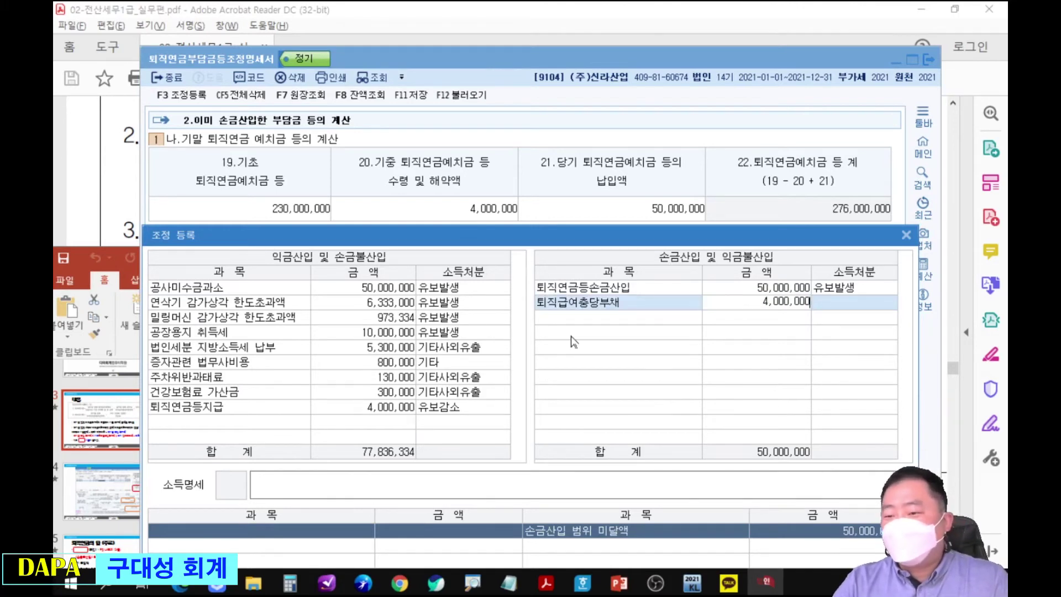
key(Return)
key(2)
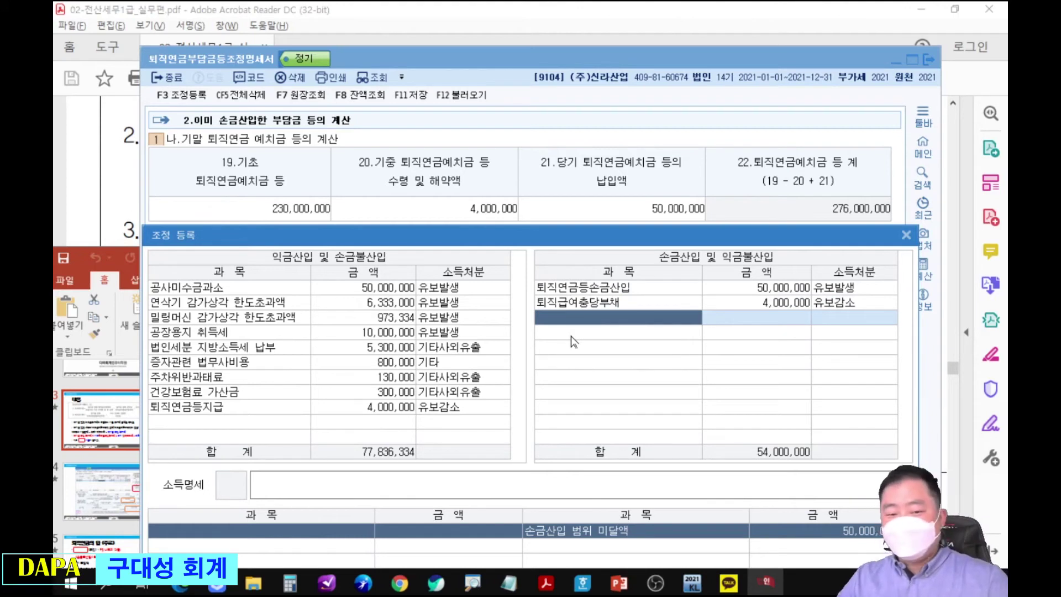
Mark the 퇴직연금등지급, 퇴직급여충당부채 and 퇴직연금등손금산입 entries in 조정 등록, and clear the marks.
mouse_move(145, 396)
mouse_down()
mouse_move(338, 417)
mouse_move(487, 414)
mouse_up()
mouse_move(529, 292)
mouse_down()
mouse_move(554, 303)
mouse_move(867, 308)
mouse_up()
drag(532, 280, 866, 305)
key(Escape)
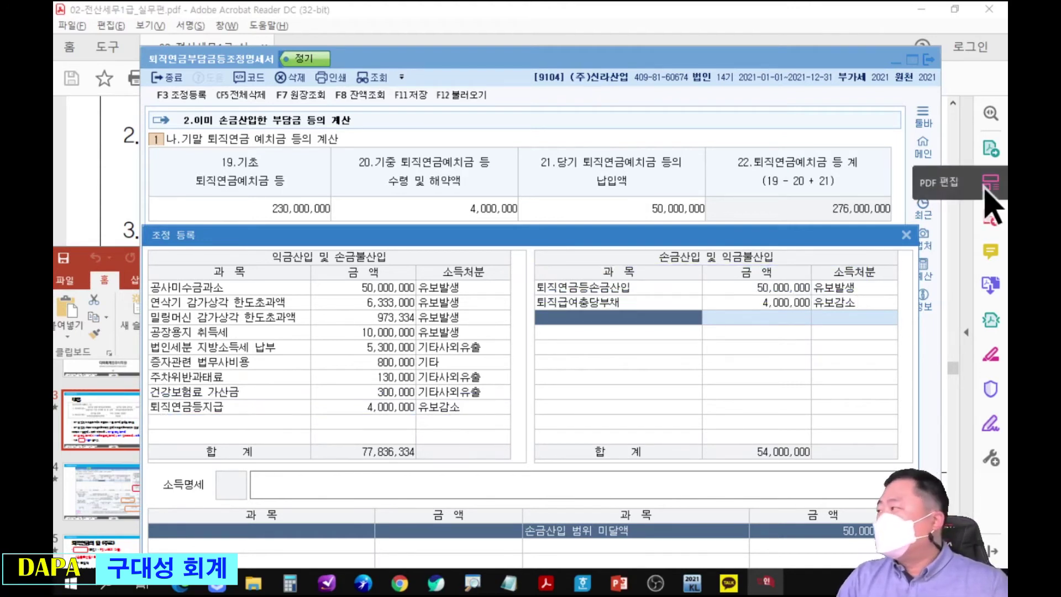
Handwrite "CASE1. 퇴직급여 | 퇴연" in blue, draw an arrow from 퇴연 to the 퇴직연금등지급 entry, and underline that entry.
mouse_move(557, 345)
mouse_down()
mouse_move(582, 349)
mouse_move(589, 335)
mouse_move(597, 356)
mouse_move(641, 339)
mouse_move(662, 348)
mouse_move(671, 332)
mouse_move(683, 354)
mouse_move(695, 332)
mouse_move(691, 351)
mouse_move(714, 335)
mouse_move(727, 345)
mouse_move(724, 370)
mouse_up()
click(603, 353)
mouse_move(750, 330)
mouse_down()
mouse_move(766, 348)
mouse_move(784, 333)
mouse_move(802, 342)
mouse_move(766, 359)
mouse_move(808, 358)
mouse_up()
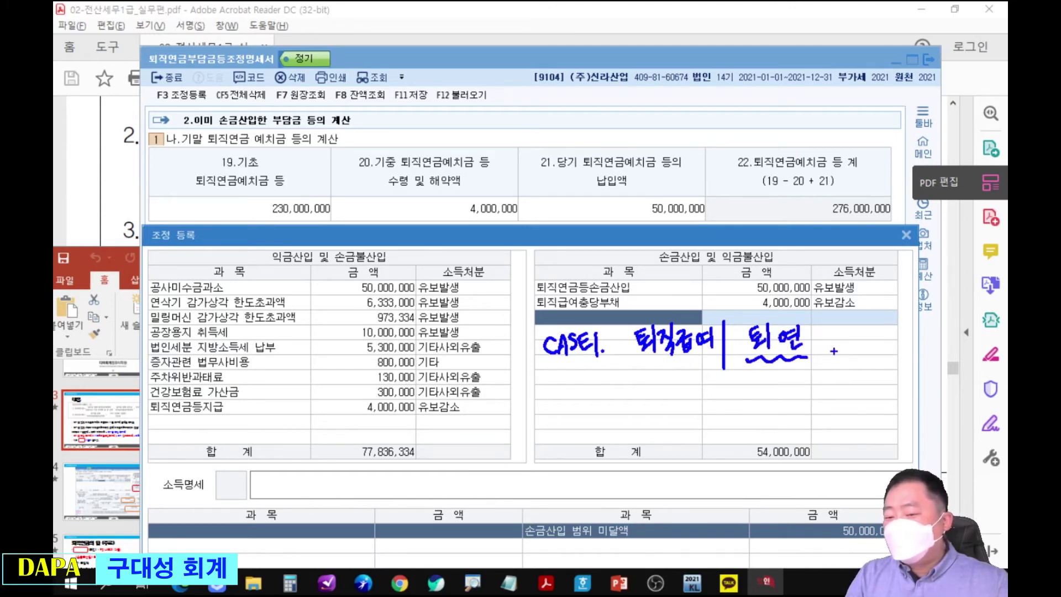
mouse_move(814, 336)
mouse_down()
mouse_move(713, 223)
mouse_move(459, 331)
mouse_move(435, 394)
mouse_move(455, 393)
mouse_up()
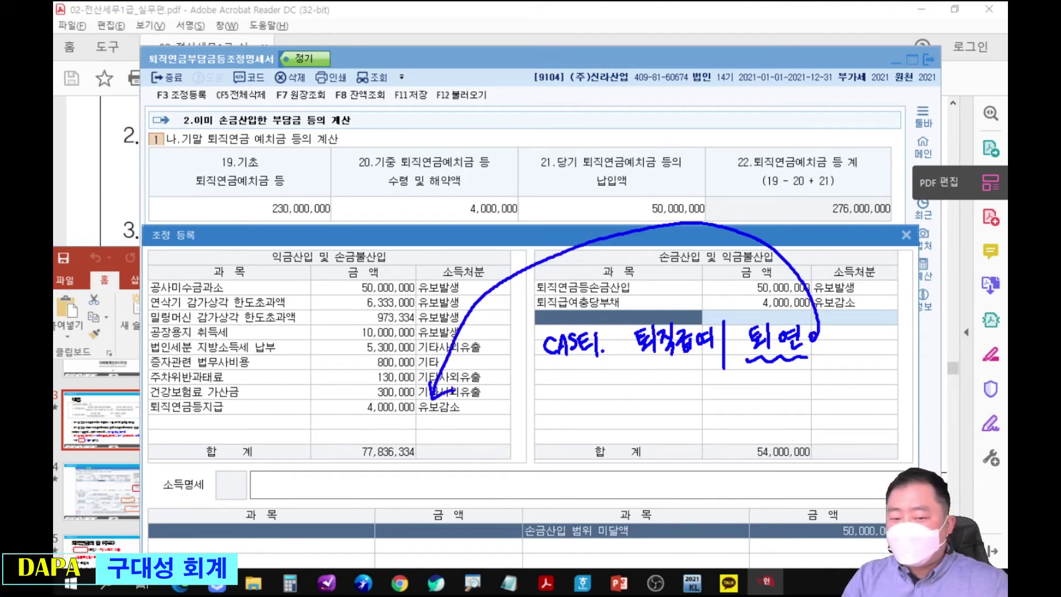
drag(354, 421, 454, 426)
Handwrite "CASE2. 퇴직·충 | 퇴연" below CASE1 and draw a curved blue arrow from 퇴연 to the 퇴직연금등지급 entry.
mouse_move(564, 401)
mouse_down()
mouse_move(547, 406)
mouse_move(552, 415)
mouse_move(609, 410)
mouse_up()
drag(639, 398, 654, 405)
drag(650, 407, 660, 409)
drag(658, 392, 664, 408)
drag(668, 401, 678, 406)
drag(670, 408, 706, 408)
drag(697, 409, 728, 432)
mouse_move(728, 387)
mouse_down()
mouse_move(727, 435)
mouse_move(762, 409)
mouse_move(773, 423)
mouse_move(800, 398)
mouse_move(802, 408)
mouse_up()
mouse_move(801, 391)
mouse_down()
mouse_move(803, 416)
mouse_move(779, 427)
mouse_move(811, 423)
mouse_move(622, 503)
mouse_move(467, 437)
mouse_move(477, 441)
mouse_up()
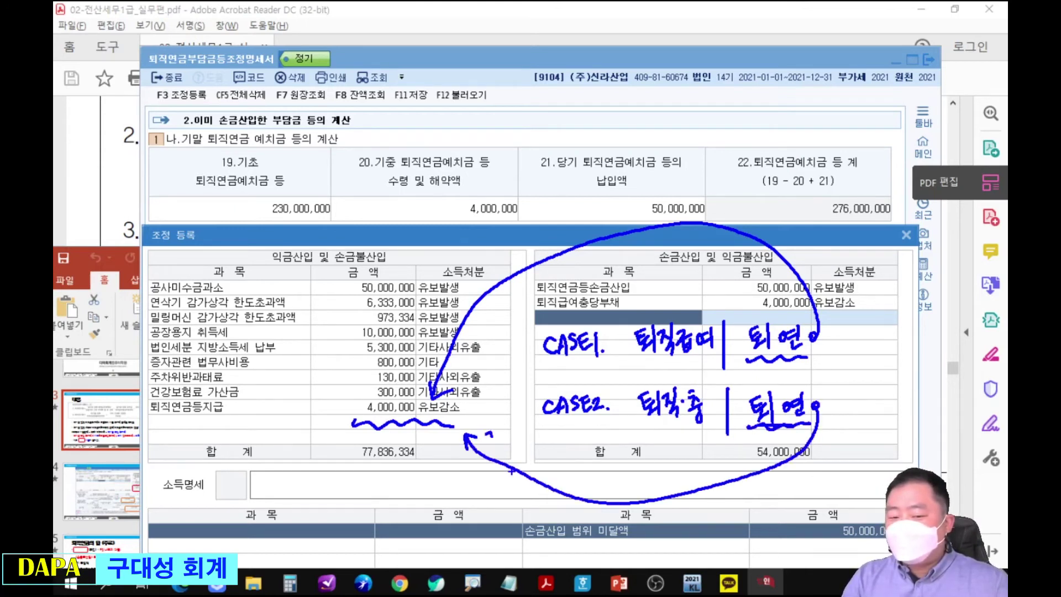
Link CASE2's 퇴직·충 to the 퇴직급여충당부채 entry in red, underline and check its 유보감소, then clear the marks and close 조정 등록.
mouse_move(642, 382)
mouse_down()
mouse_move(635, 398)
mouse_move(686, 436)
mouse_move(611, 347)
mouse_move(624, 313)
mouse_move(630, 320)
mouse_up()
drag(742, 314, 860, 314)
mouse_move(862, 297)
mouse_down()
mouse_move(867, 313)
mouse_move(890, 287)
mouse_up()
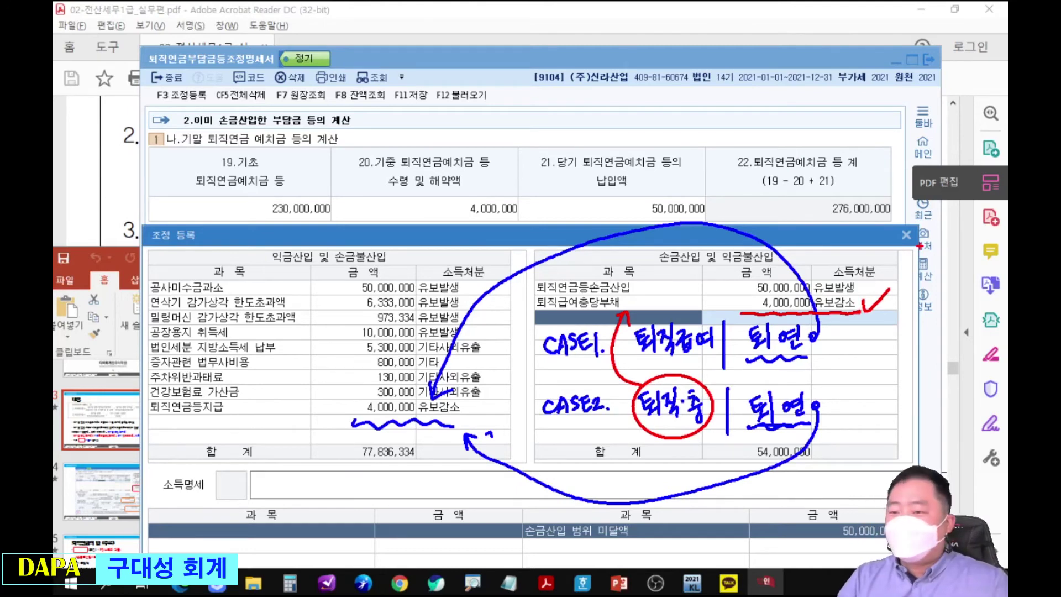
key(Escape)
key(Escape)
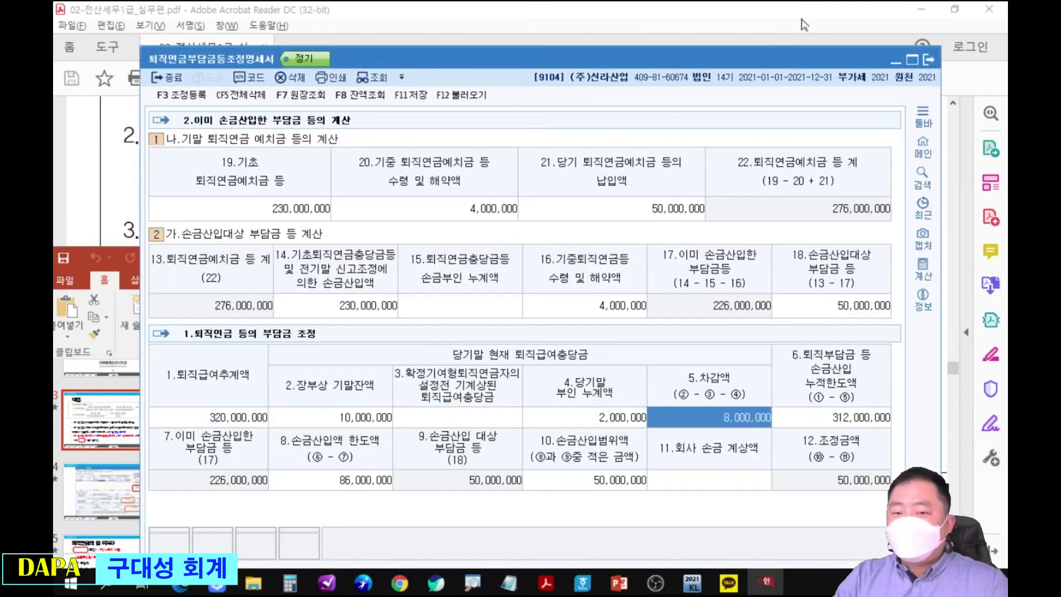
Check the PDF, return to KcLep, box fields 2 to 4 in red with an arrow to 4.당기말 부인 누계액, and clear the marks.
click(775, 33)
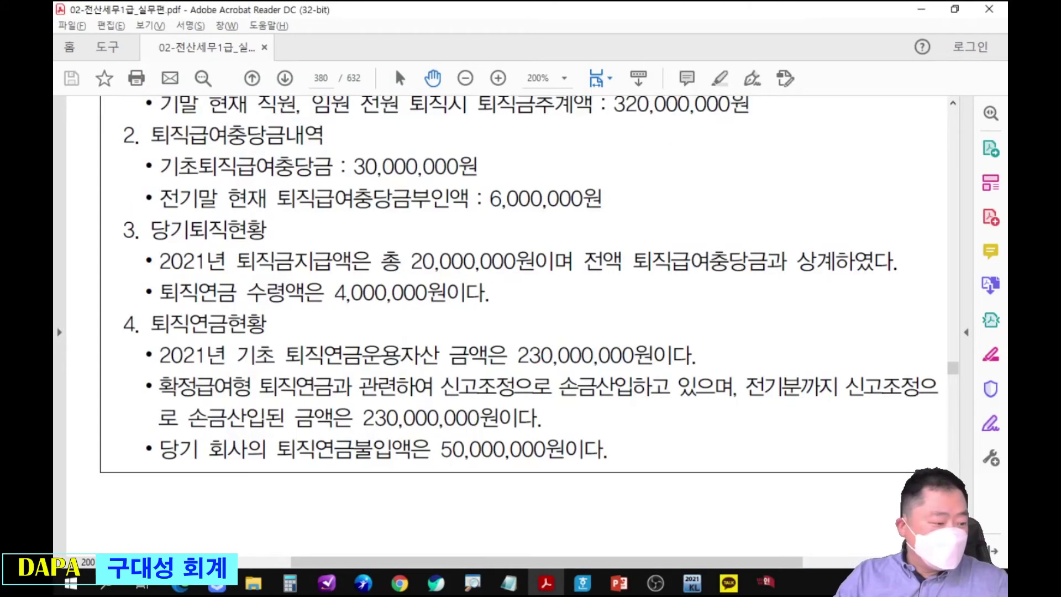
click(766, 581)
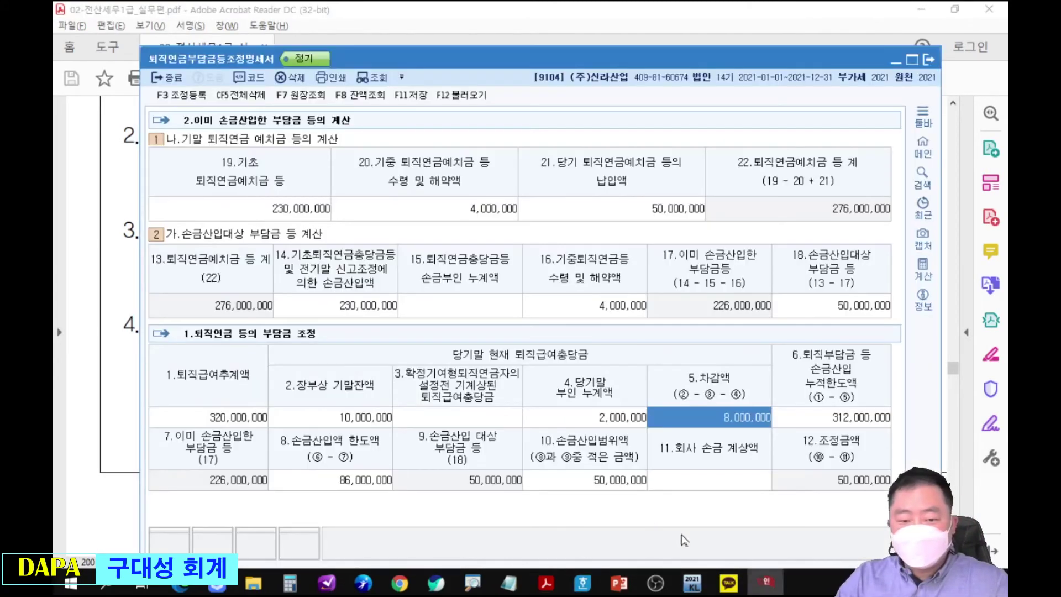
mouse_move(270, 362)
mouse_down()
mouse_move(431, 407)
mouse_move(665, 432)
mouse_move(652, 433)
mouse_up()
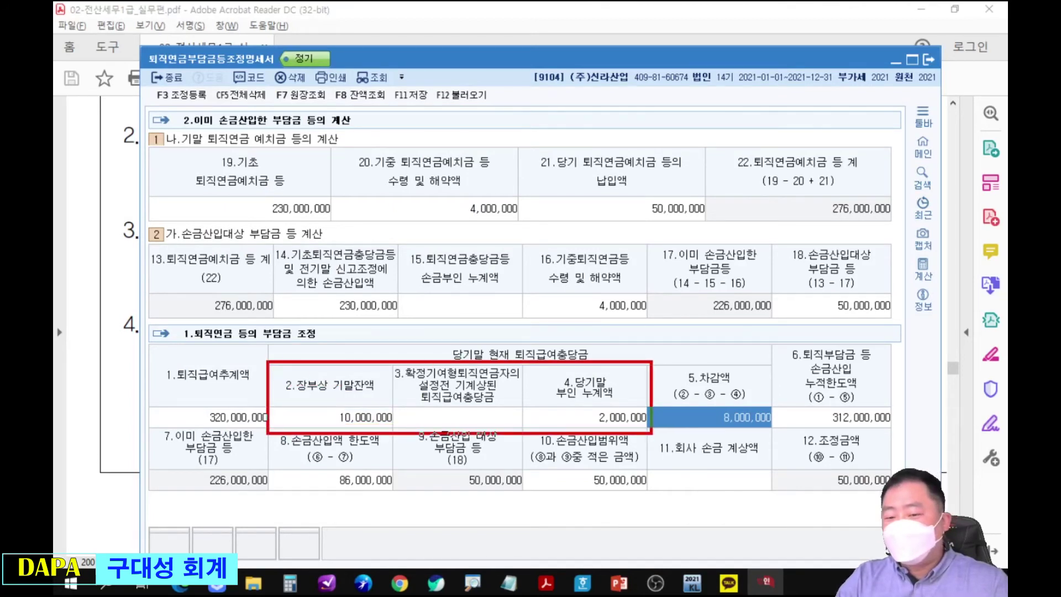
drag(629, 387, 672, 330)
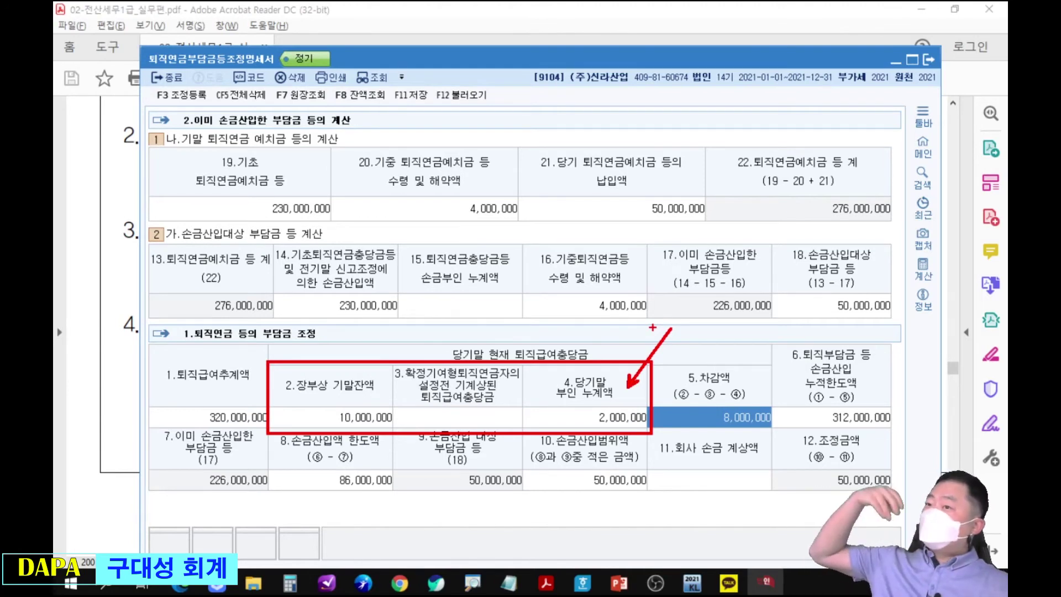
key(Escape)
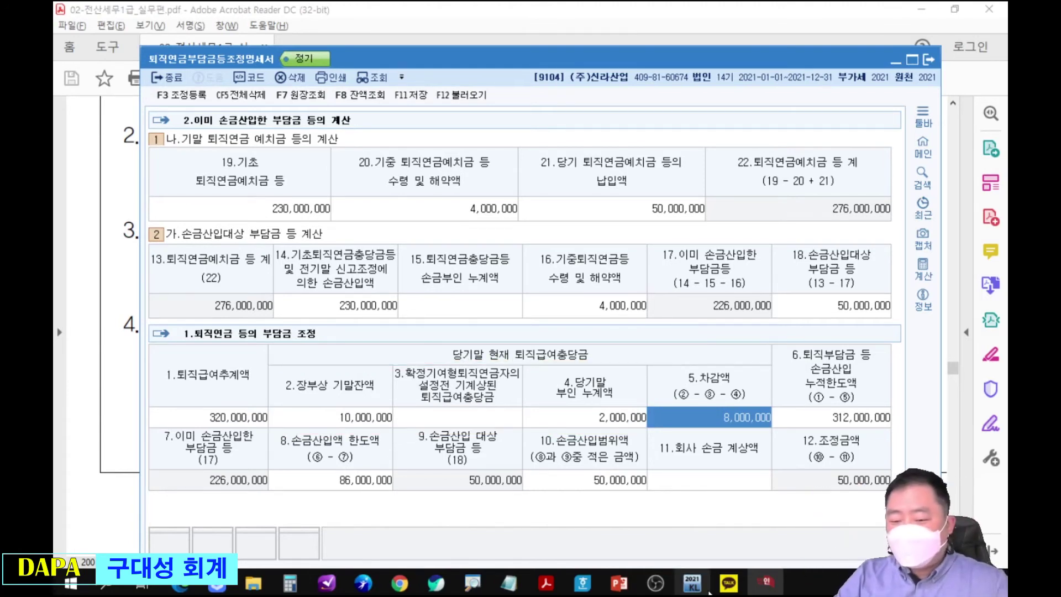
Switch to the 제22강 PowerPoint presentation and move its window so the whole 내용 slide is visible.
mouse_move(620, 585)
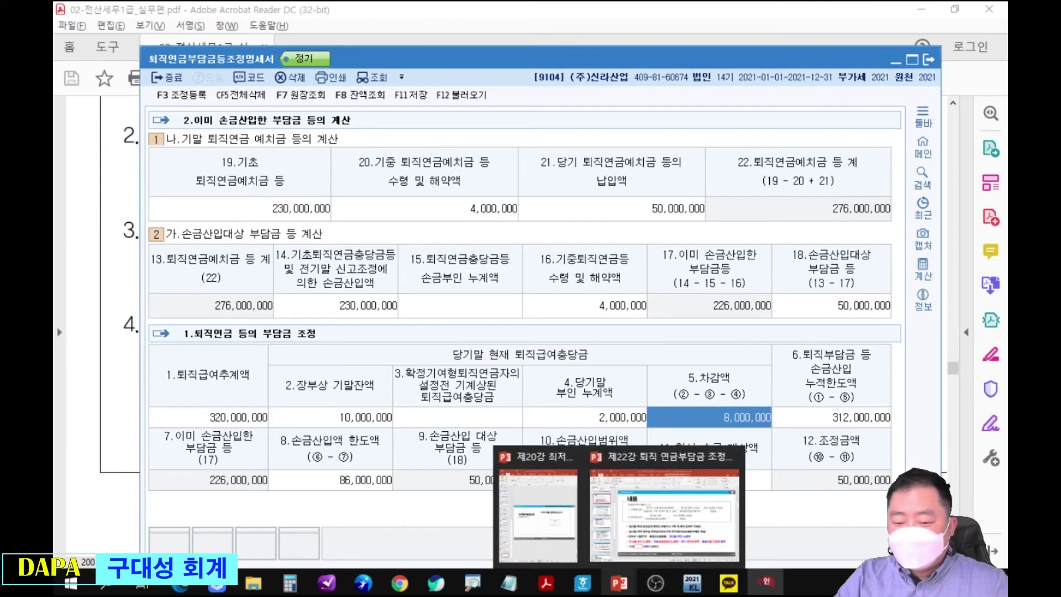
click(651, 554)
drag(587, 253, 693, 10)
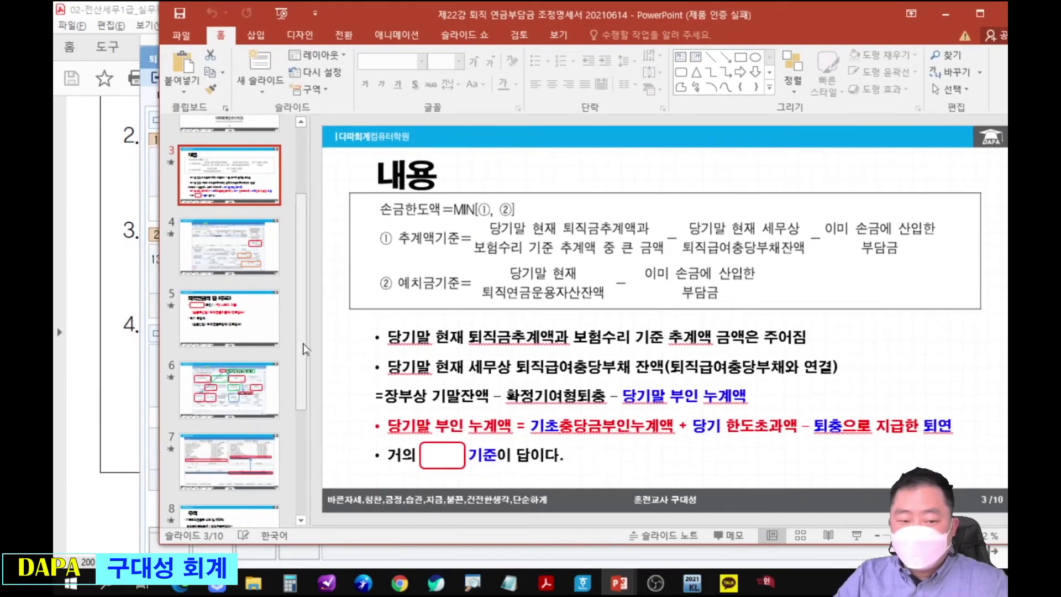
scroll(229, 321, down, 3)
click(229, 407)
drag(387, 269, 556, 269)
click(504, 84)
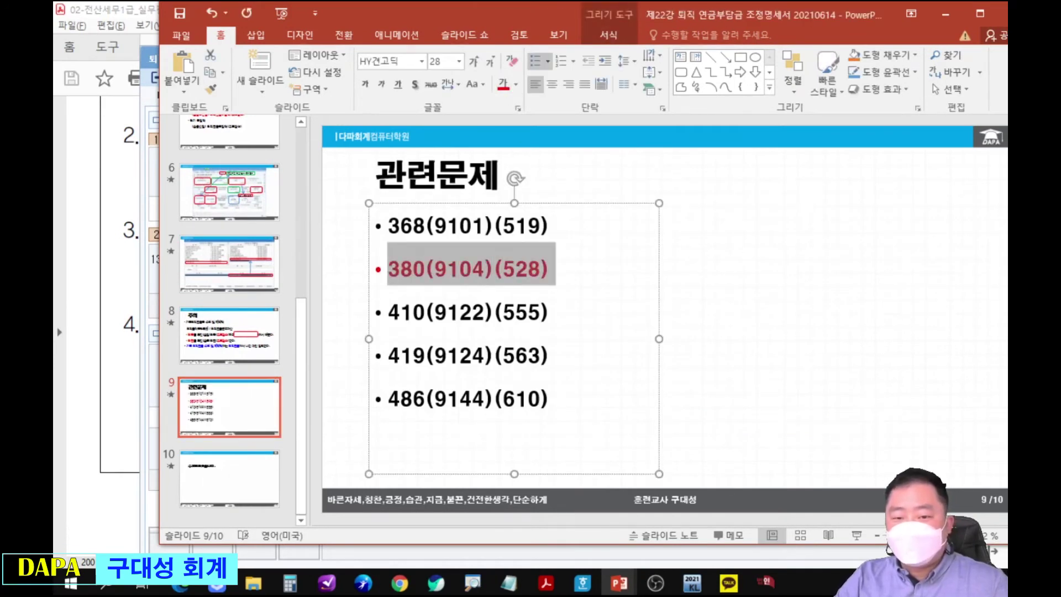
key(Down)
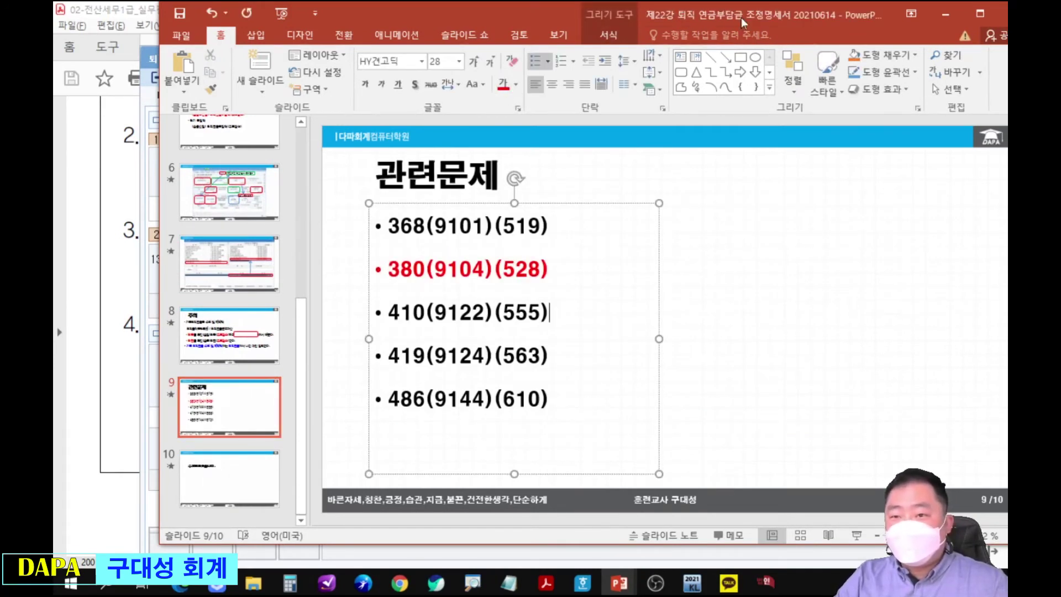
Switch to the 전산세무1급 실무편 PDF in Acrobat Reader and go to page 410.
key(alt+Tab)
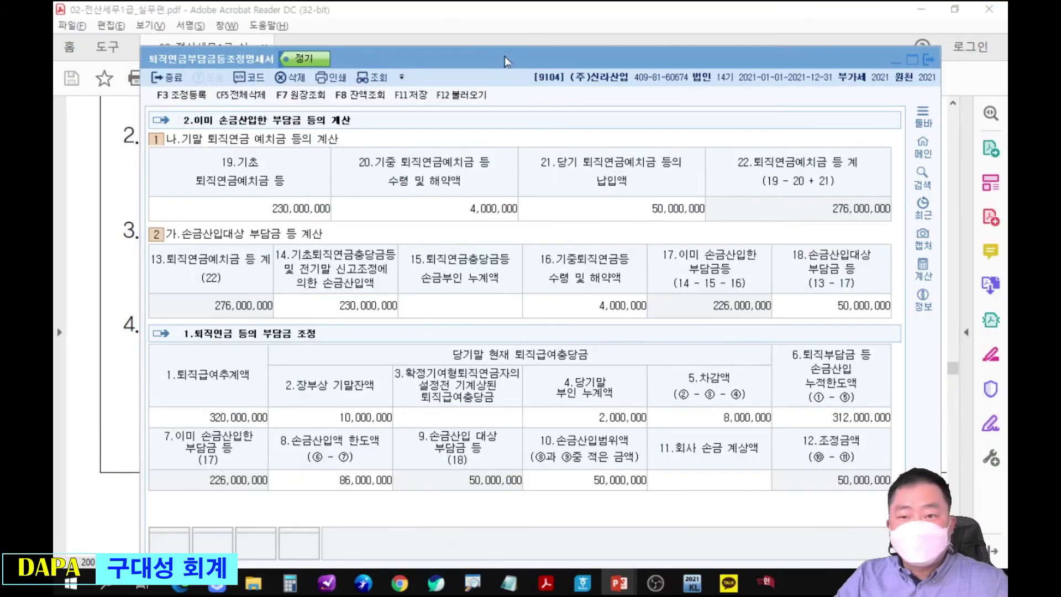
key(alt+Tab)
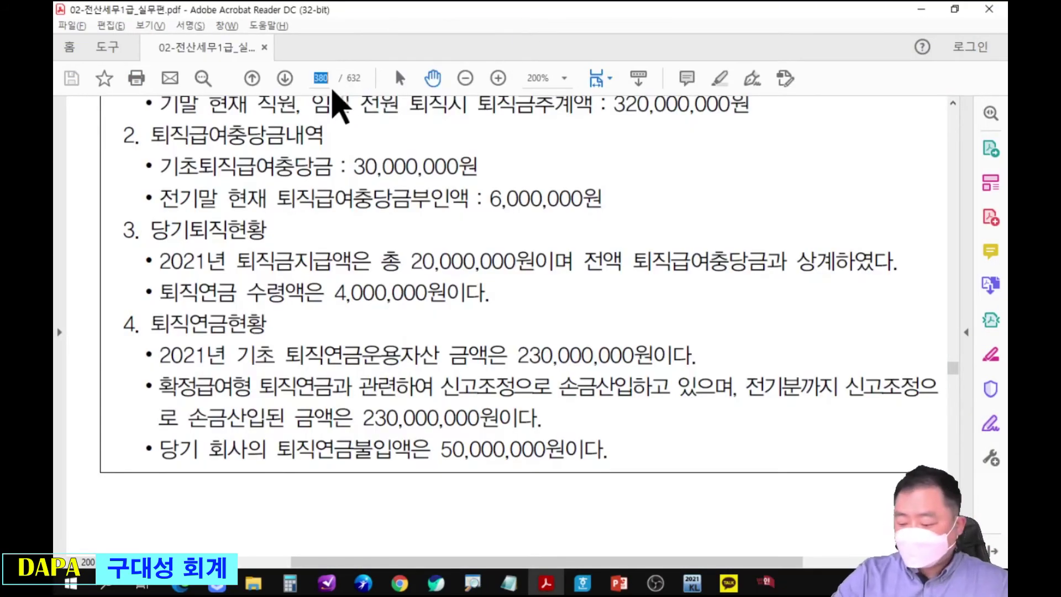
text(410)
key(Return)
key(alt+Tab)
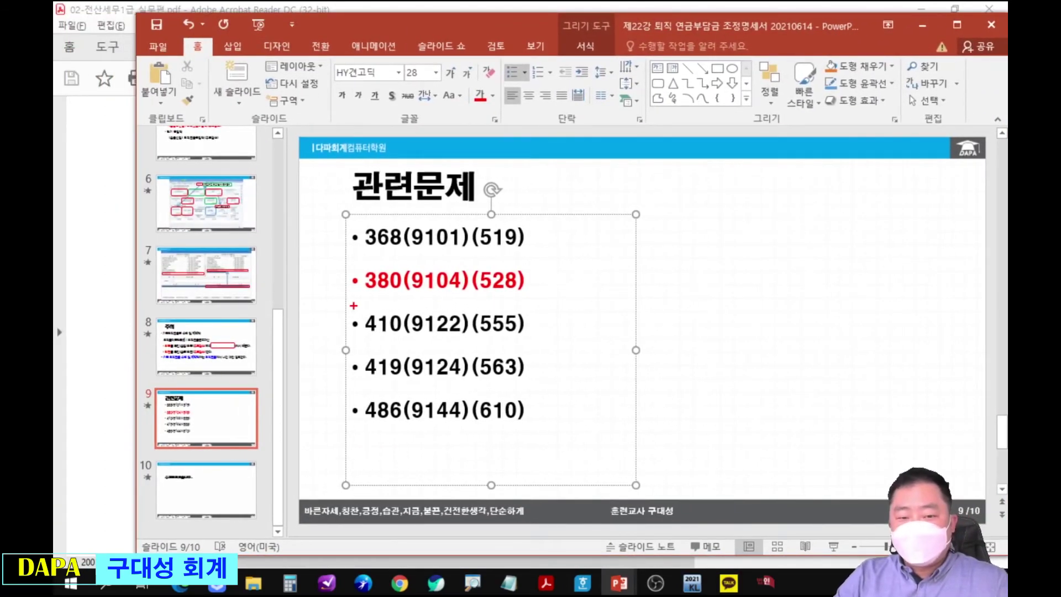
mouse_move(353, 305)
mouse_down()
mouse_move(552, 358)
mouse_move(577, 345)
mouse_up()
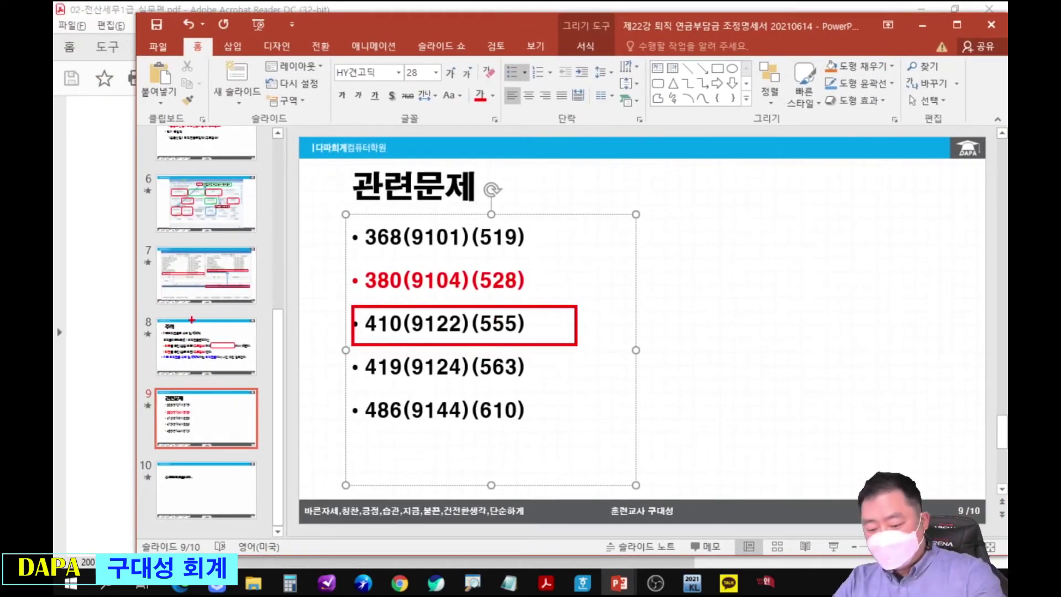
key(alt+Tab)
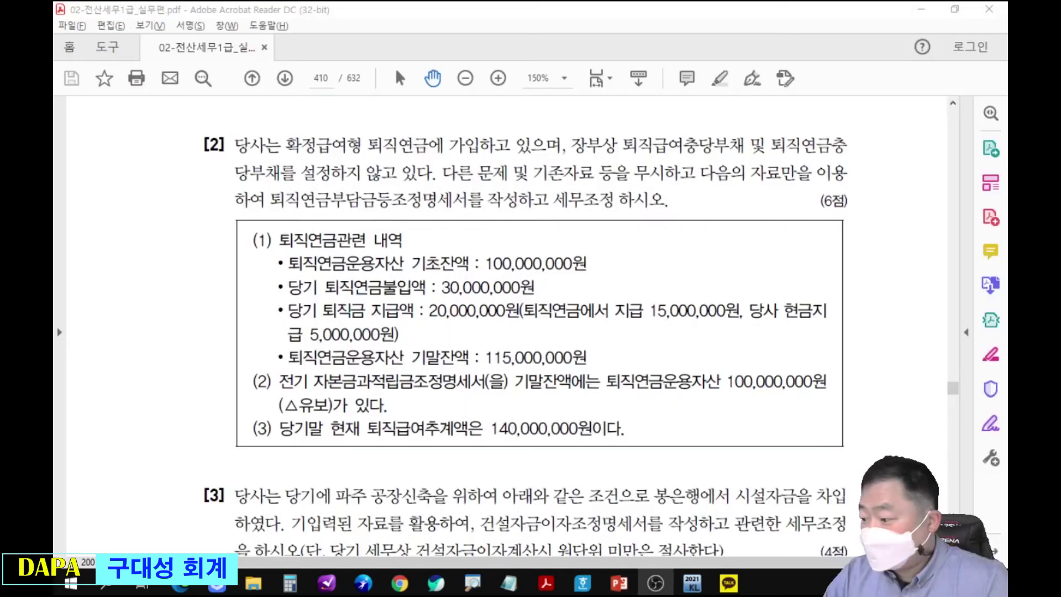
Circle page number 410 in red, underline the 30,000,000원 퇴직연금불입액, and handwrite "→ 손入 유발(F3O)" beside it.
mouse_move(307, 73)
mouse_down()
mouse_move(304, 60)
mouse_move(314, 57)
mouse_up()
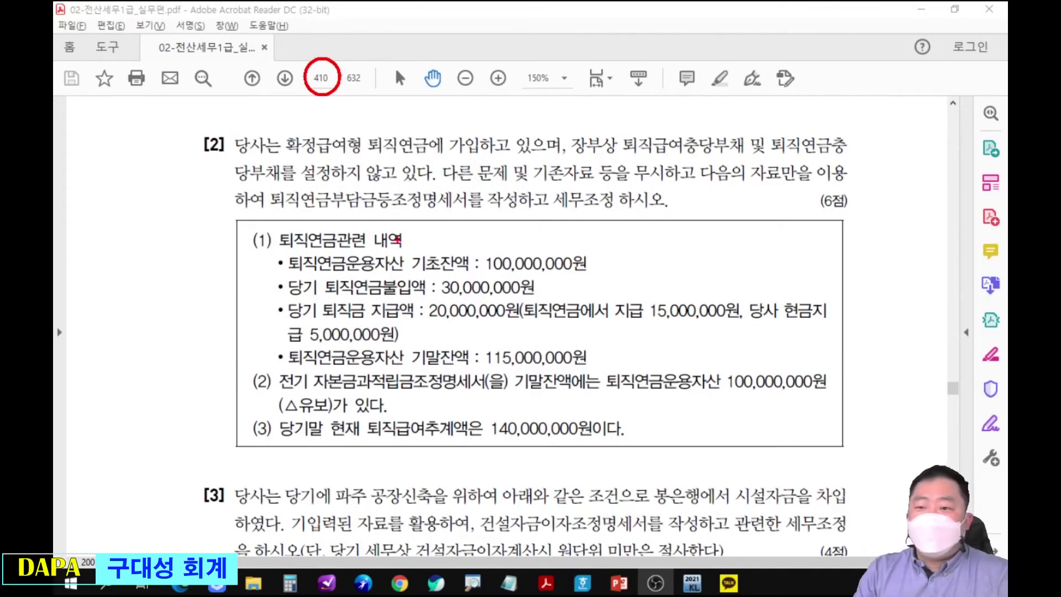
mouse_move(433, 297)
mouse_down()
mouse_move(581, 285)
mouse_move(575, 301)
mouse_move(589, 286)
mouse_move(611, 299)
mouse_move(652, 283)
mouse_move(640, 301)
mouse_up()
mouse_move(650, 286)
mouse_down()
mouse_move(652, 303)
mouse_move(657, 288)
mouse_move(669, 304)
mouse_up()
mouse_move(673, 275)
mouse_down()
mouse_move(678, 296)
mouse_move(692, 282)
mouse_up()
mouse_move(686, 281)
mouse_down()
mouse_move(688, 304)
mouse_move(704, 294)
mouse_up()
drag(712, 280, 719, 296)
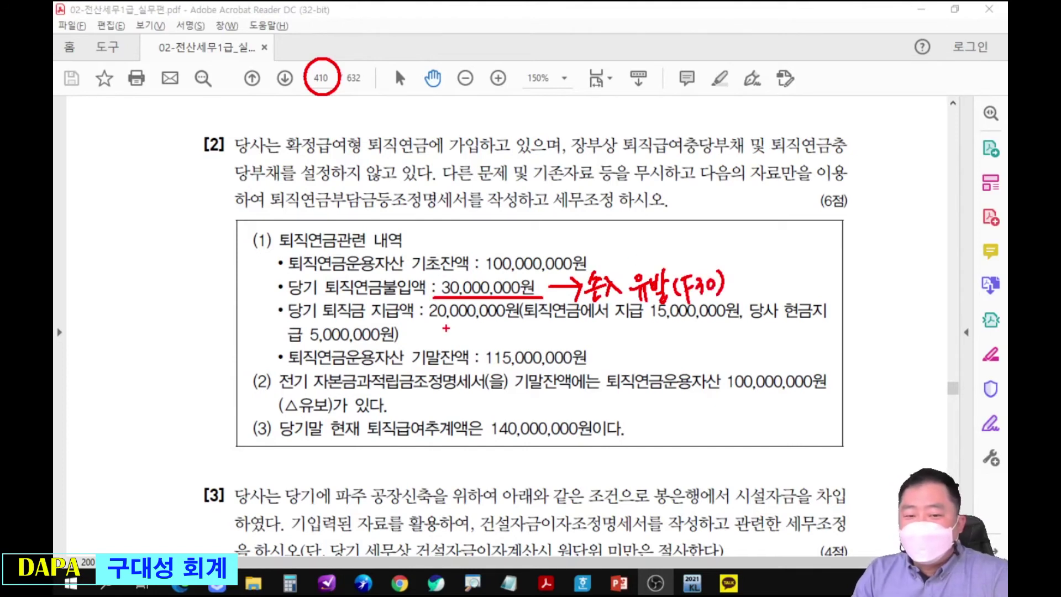
Underline 20,000,000원 and 지급 15,000,000원 in red, handwrite "익入" with an arrow, and mark the 20,000,000원 with an X.
drag(426, 320, 518, 320)
mouse_move(488, 323)
mouse_down()
mouse_move(501, 339)
mouse_move(548, 344)
mouse_up()
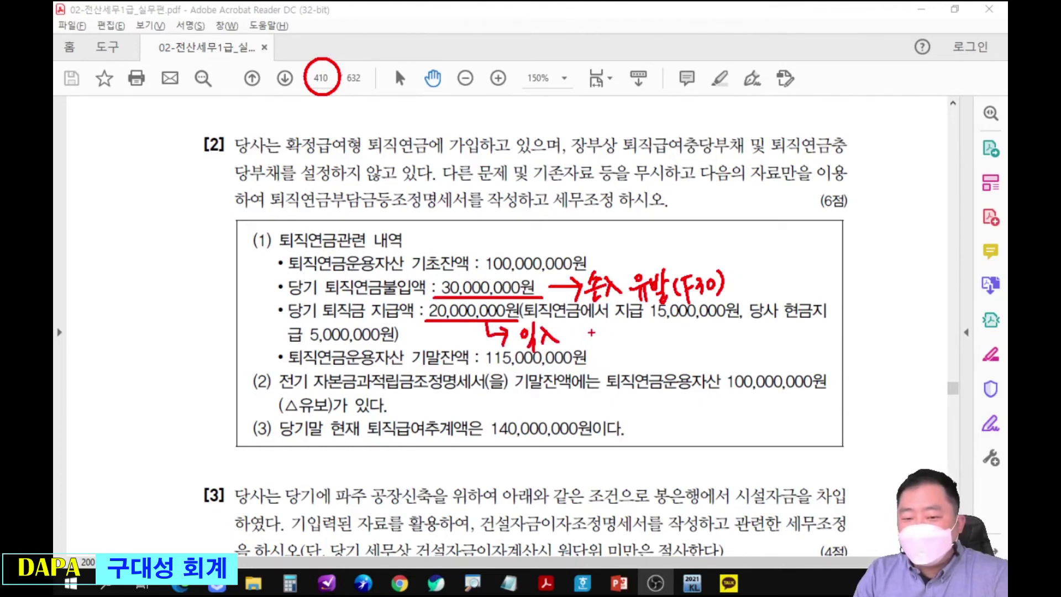
drag(616, 324, 733, 323)
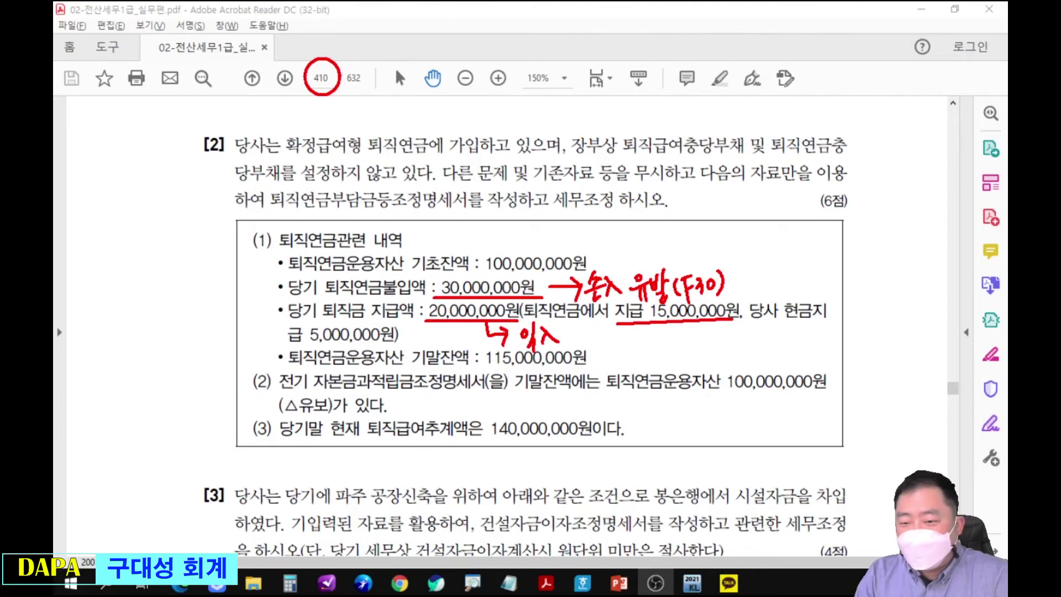
drag(456, 313, 445, 334)
drag(449, 317, 461, 331)
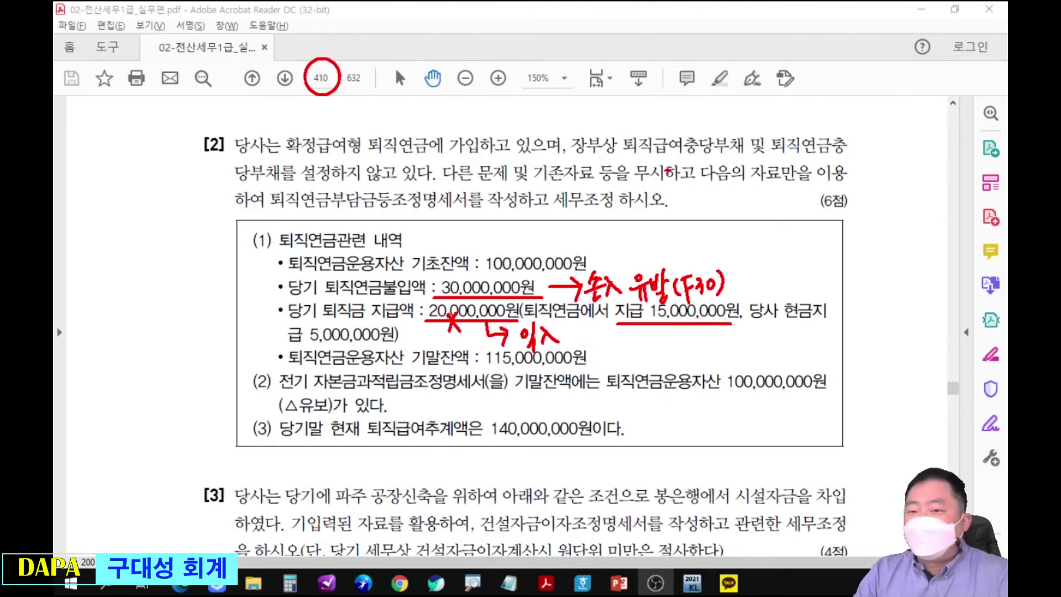
Handwrite the entry "퇴직급여 | 퇴연" in red above problem [2].
mouse_move(596, 96)
mouse_down()
mouse_move(597, 126)
mouse_move(625, 111)
mouse_move(622, 121)
mouse_move(640, 113)
mouse_move(662, 136)
mouse_move(682, 118)
mouse_up()
drag(675, 120, 691, 121)
drag(702, 102, 703, 101)
drag(707, 103, 718, 104)
drag(717, 95, 727, 123)
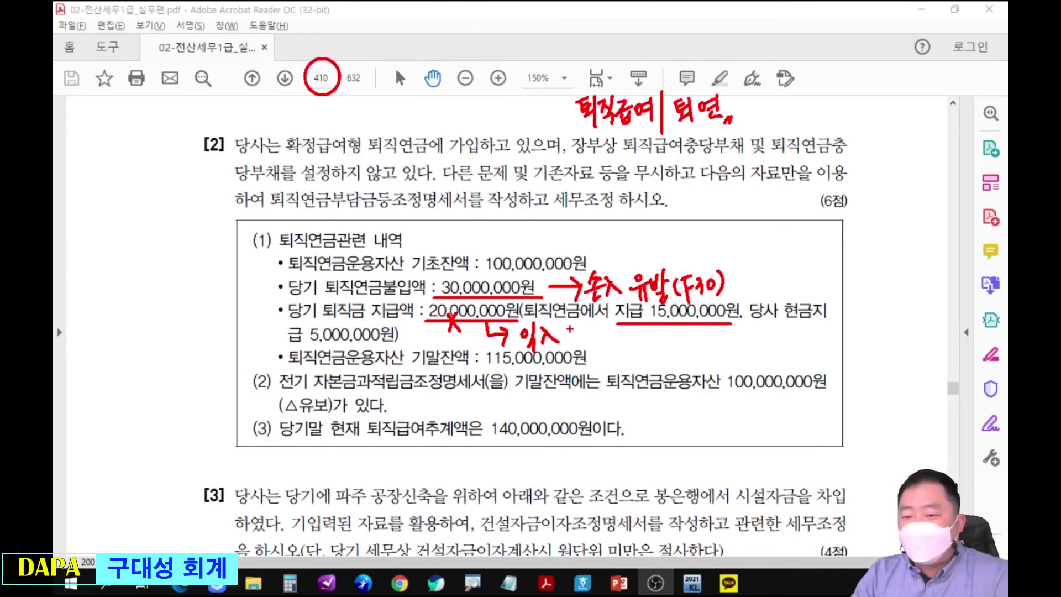
Complete the handwritten note after 익入 with "유감(F3X)" and clear all the red marks.
drag(575, 325, 588, 351)
drag(593, 330, 606, 344)
drag(608, 332, 615, 327)
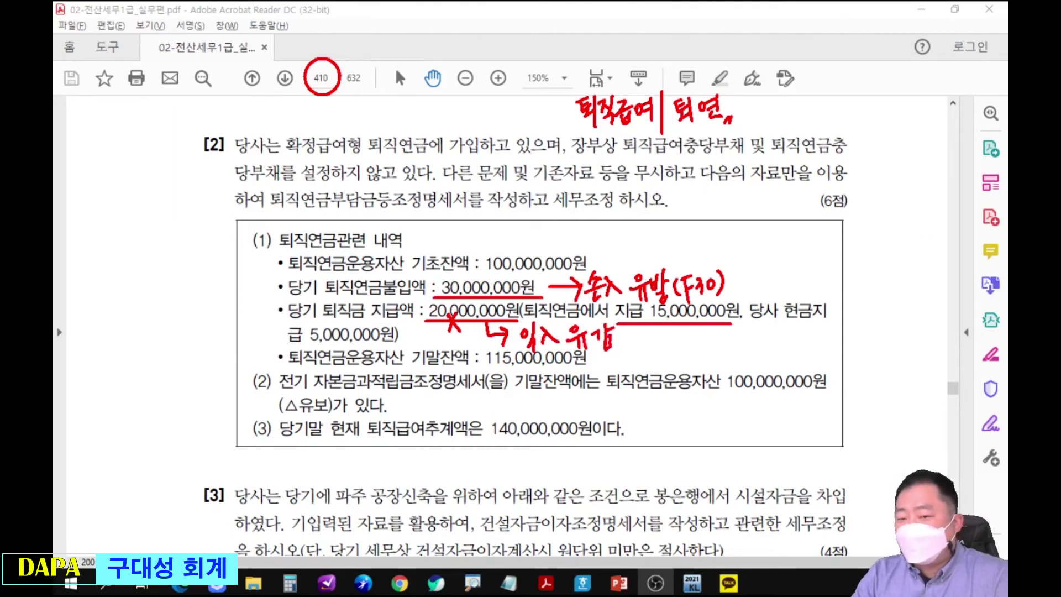
mouse_move(626, 326)
mouse_down()
mouse_move(623, 348)
mouse_move(644, 327)
mouse_up()
mouse_move(637, 331)
mouse_down()
mouse_move(635, 351)
mouse_move(646, 337)
mouse_up()
drag(648, 334, 657, 346)
drag(666, 326, 673, 353)
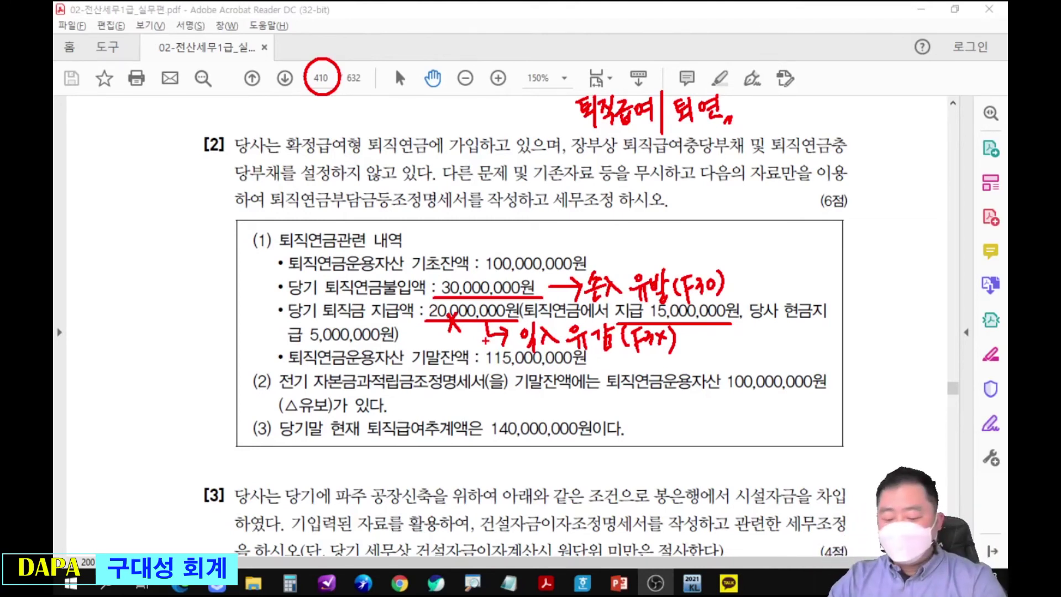
key(Escape)
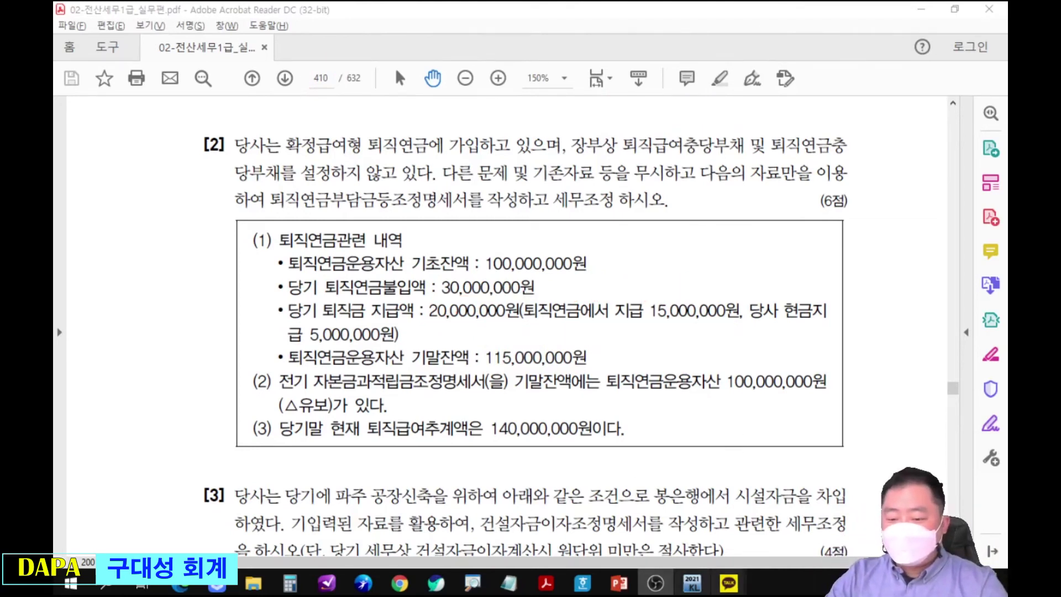
Switch to KcLep's 퇴직연금부담금등조정명세서 for company 9122 and enter 100,000,000 in 19.기초 퇴직연금예치금 등.
click(693, 590)
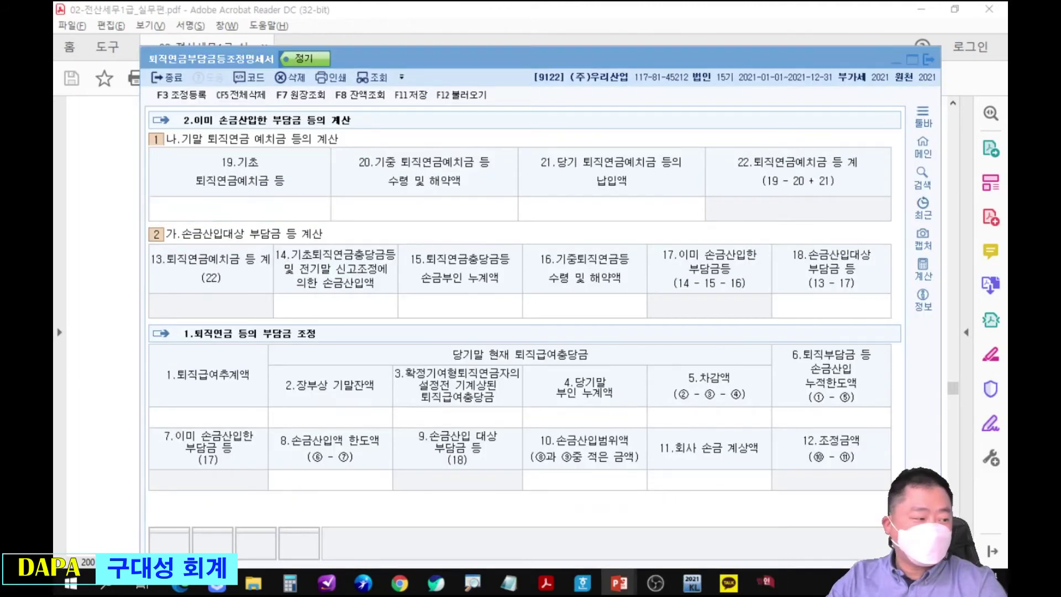
scroll(541, 249, down, 4)
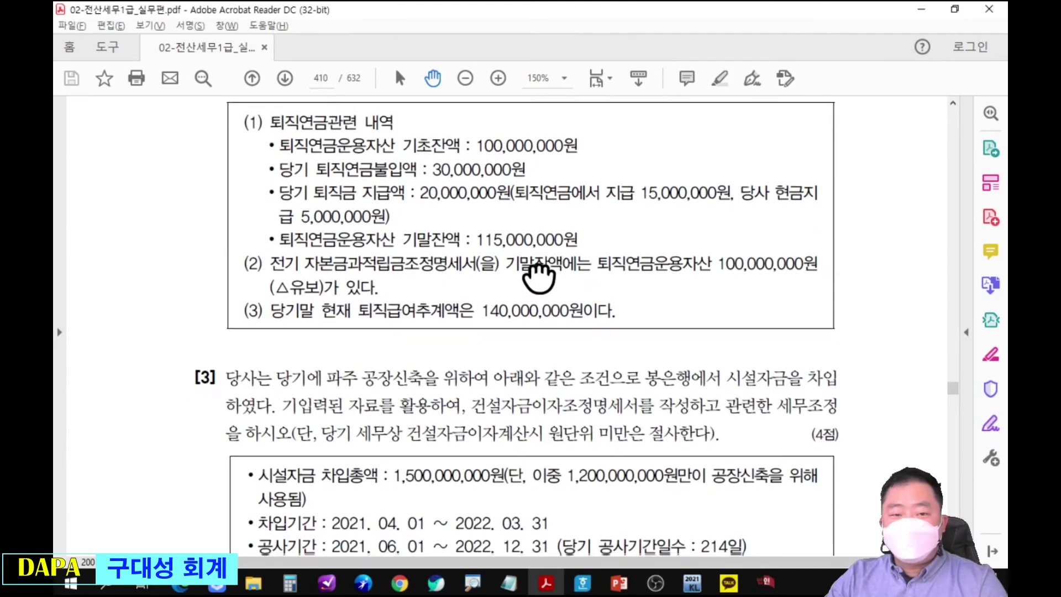
key(alt+Tab)
drag(528, 191, 531, 154)
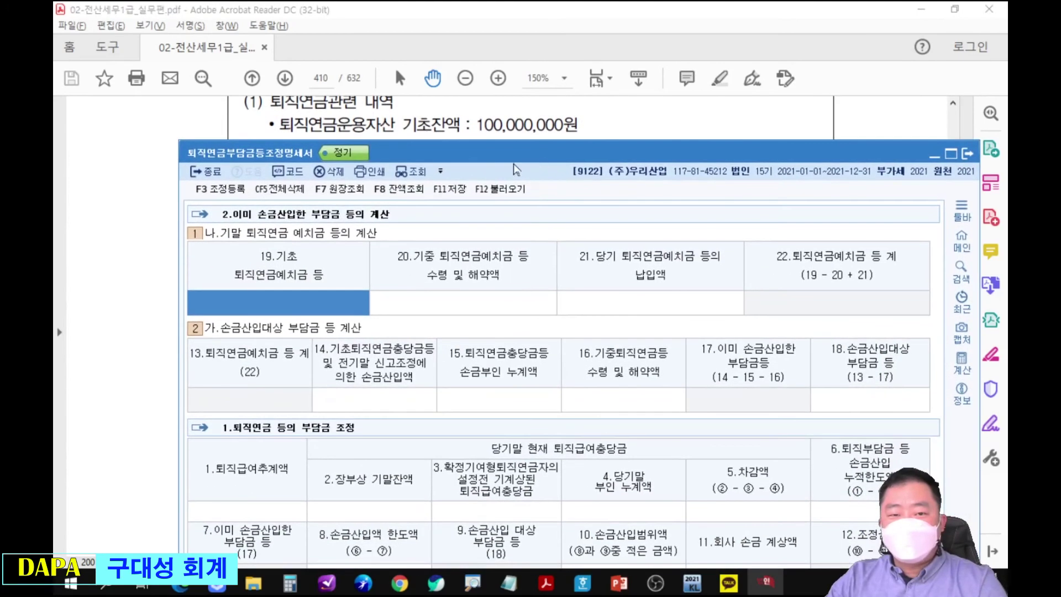
text(100,000,00)
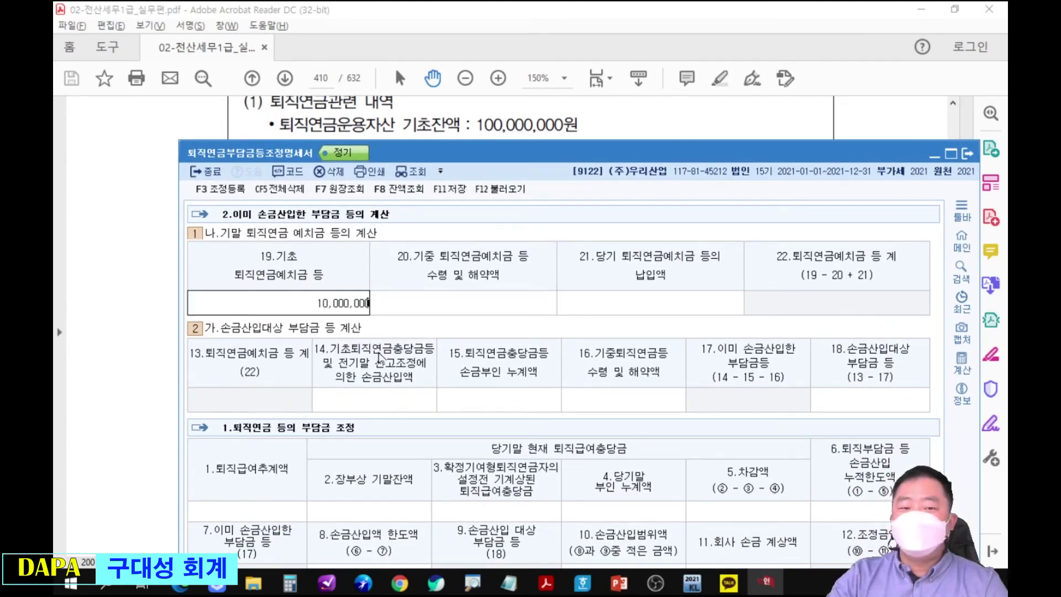
text(0)
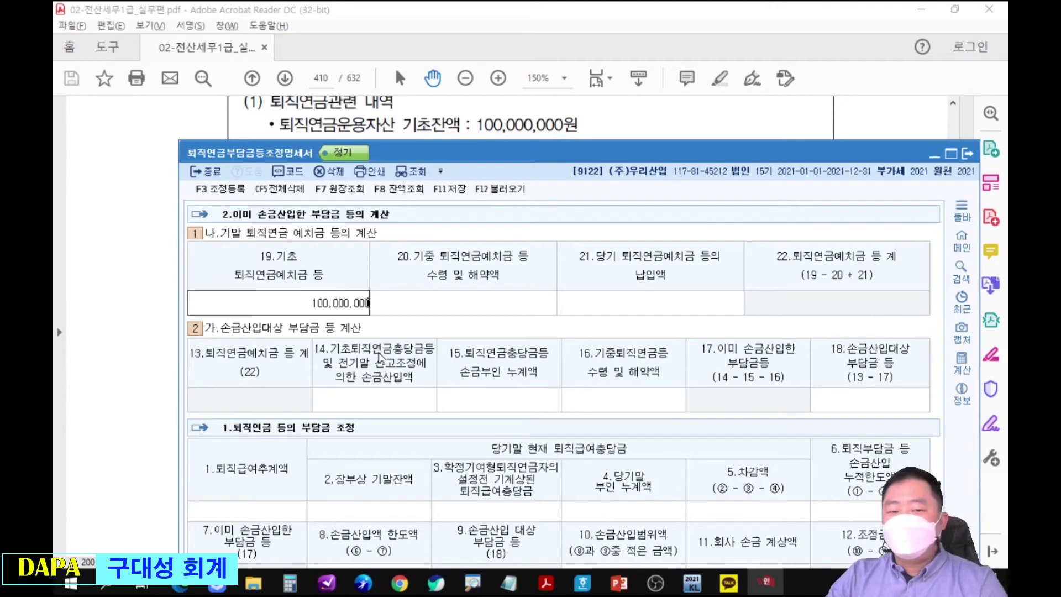
Enter 100,000,000 as the 손금산입액 in field 14 and 30,000,000 as the 당기 납입액 in field 21.
click(359, 398)
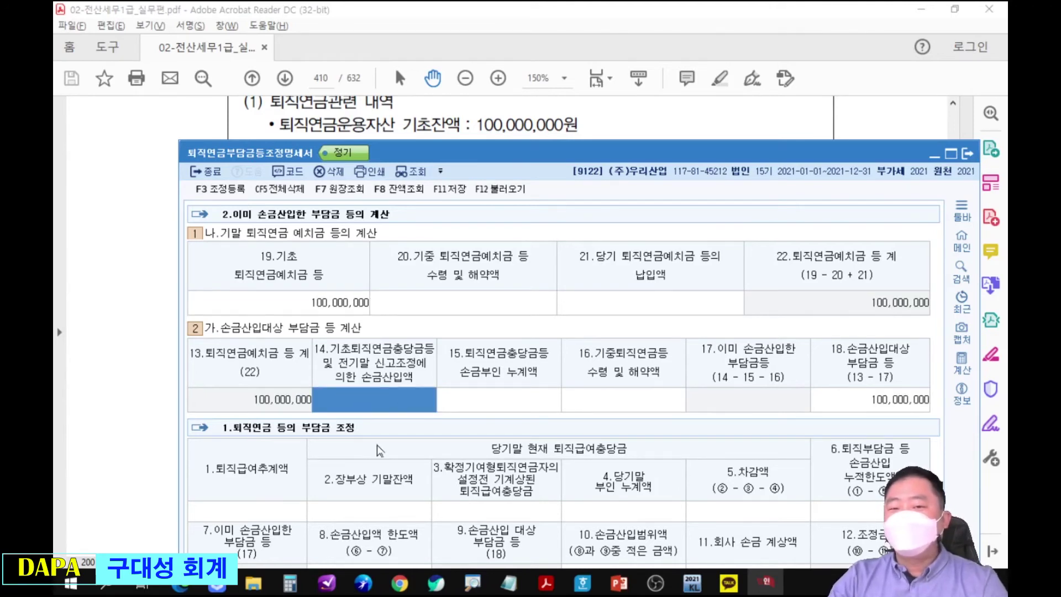
text(100000000)
key(Return)
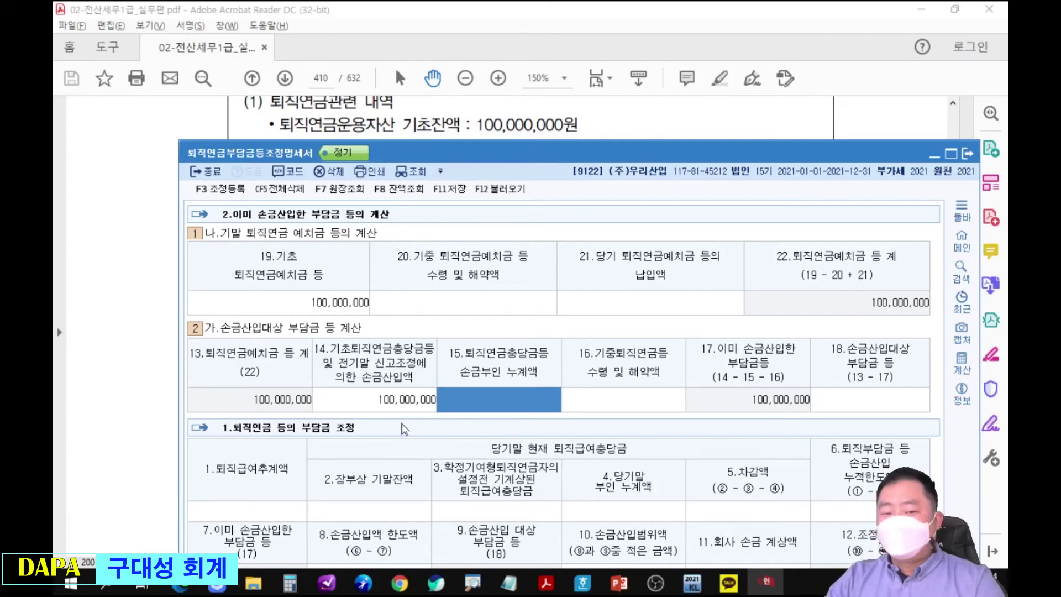
drag(586, 157, 588, 180)
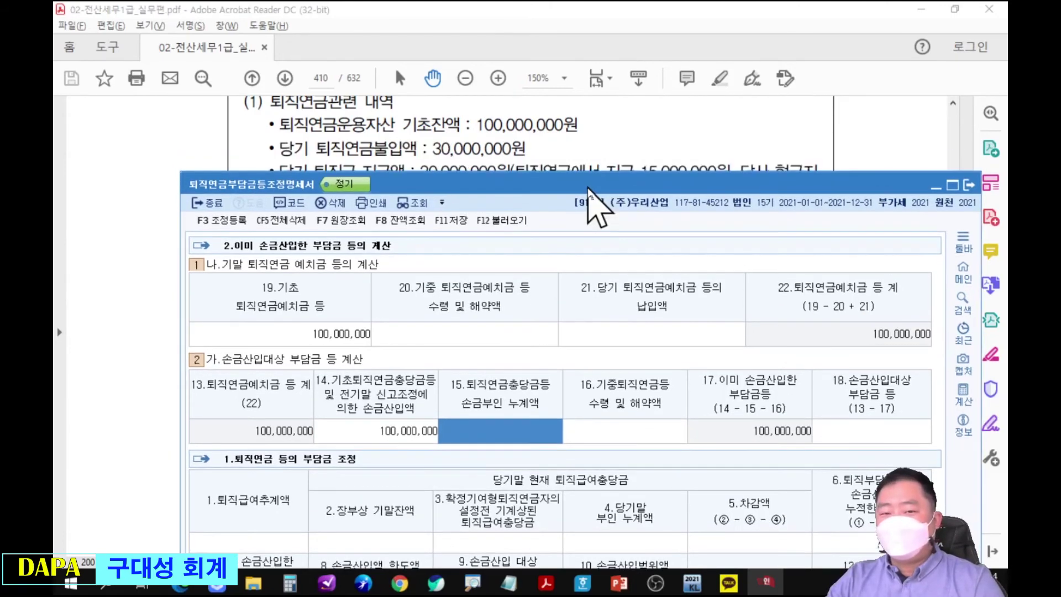
click(706, 337)
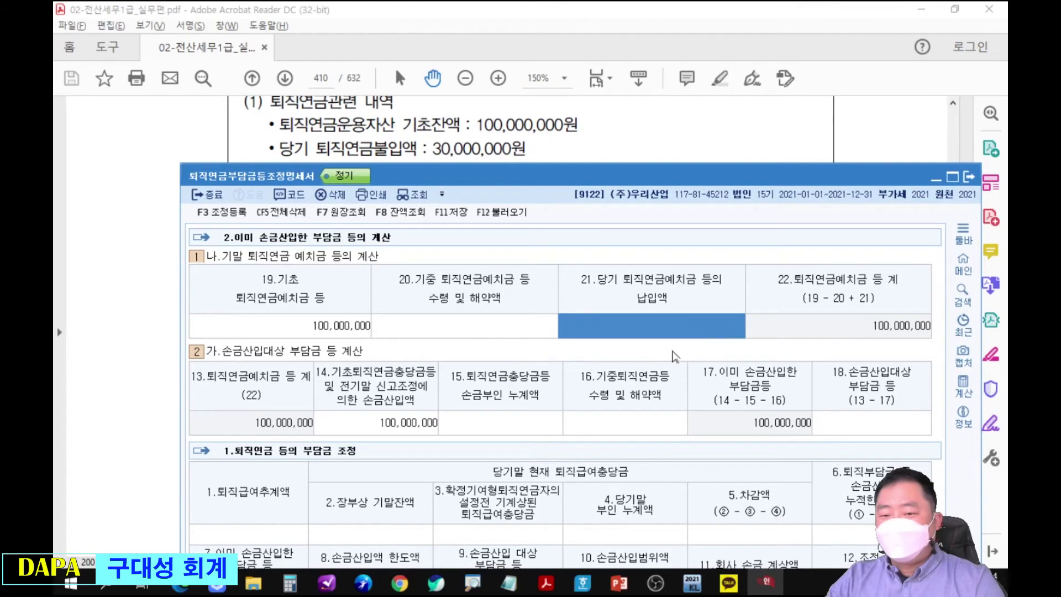
text(30000000)
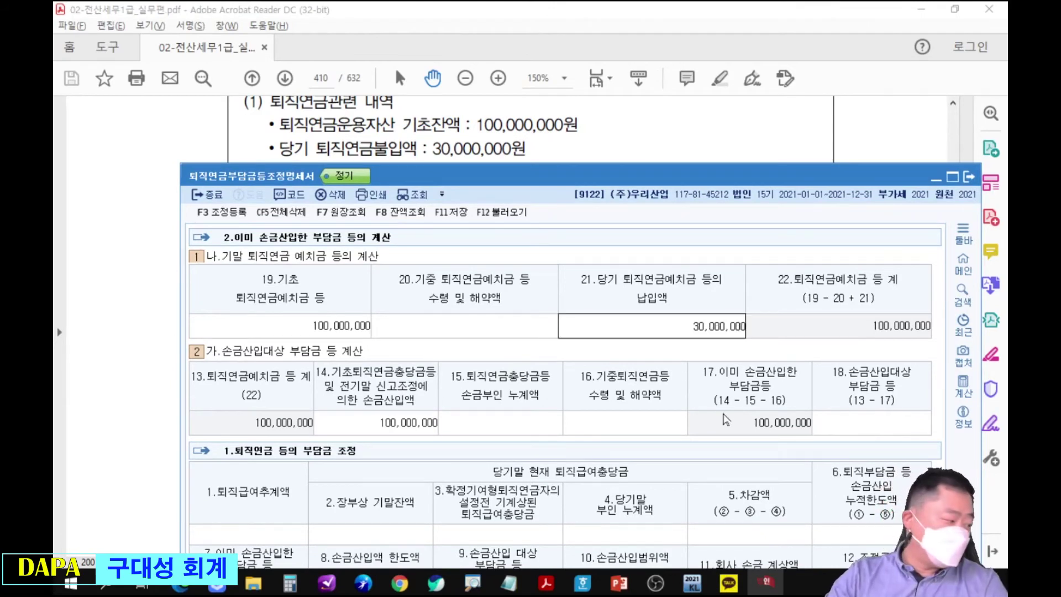
key(Return)
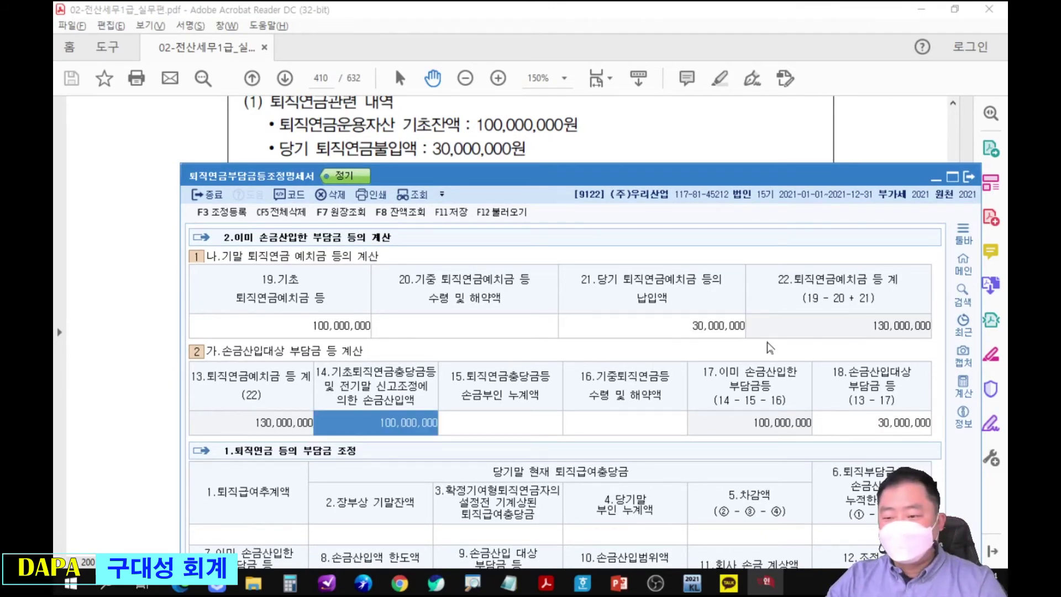
Bring the 퇴직금 지급액 line of the PDF into view and enter 15,000,000 in 20.기중 퇴직연금예치금 등 수령 및 해약액.
drag(729, 134, 720, 159)
drag(686, 301, 691, 254)
key(alt+Tab)
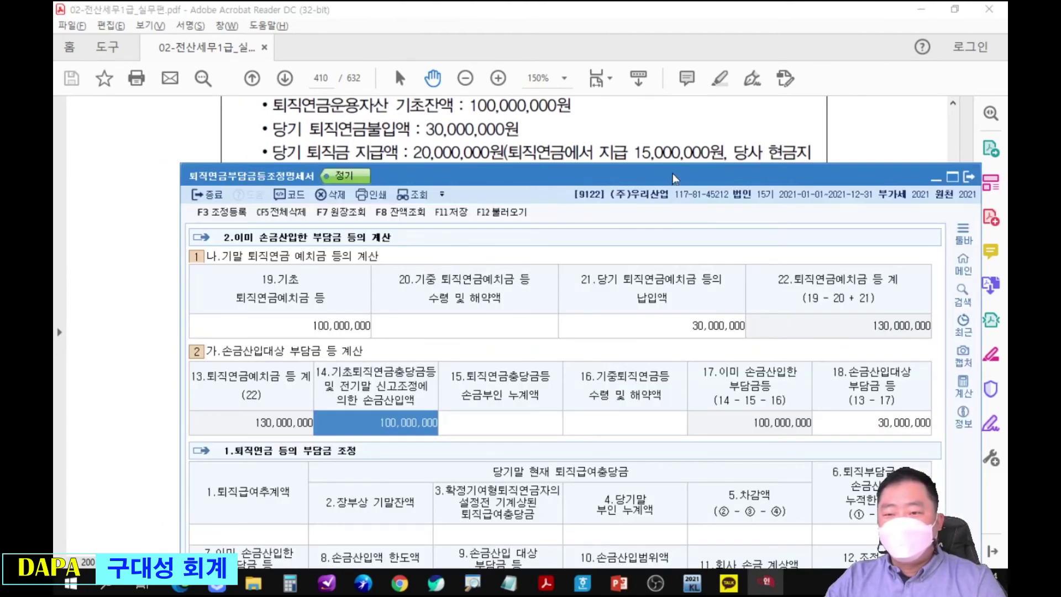
click(526, 328)
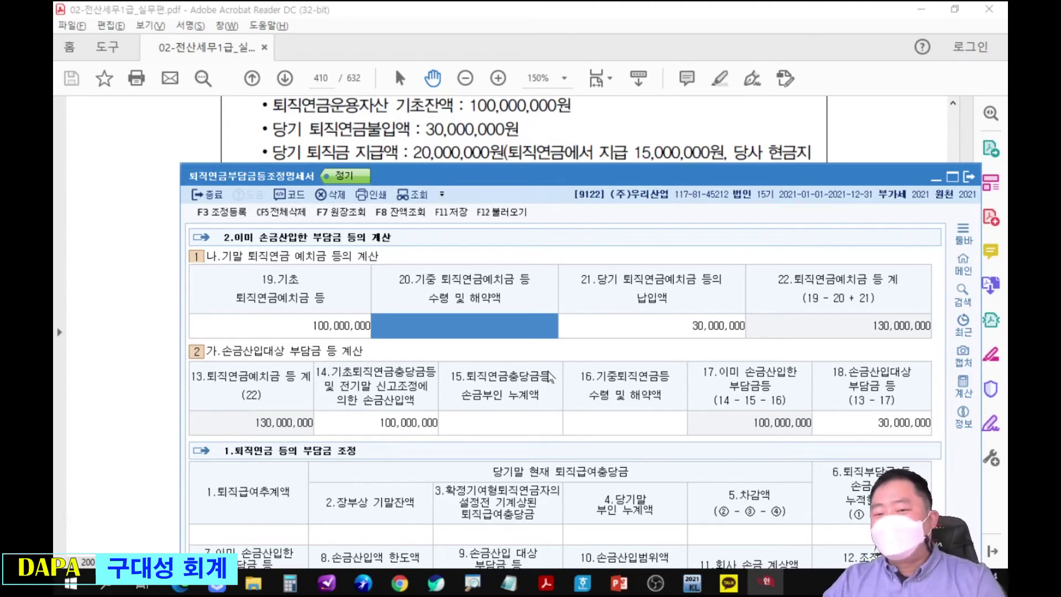
key(Return)
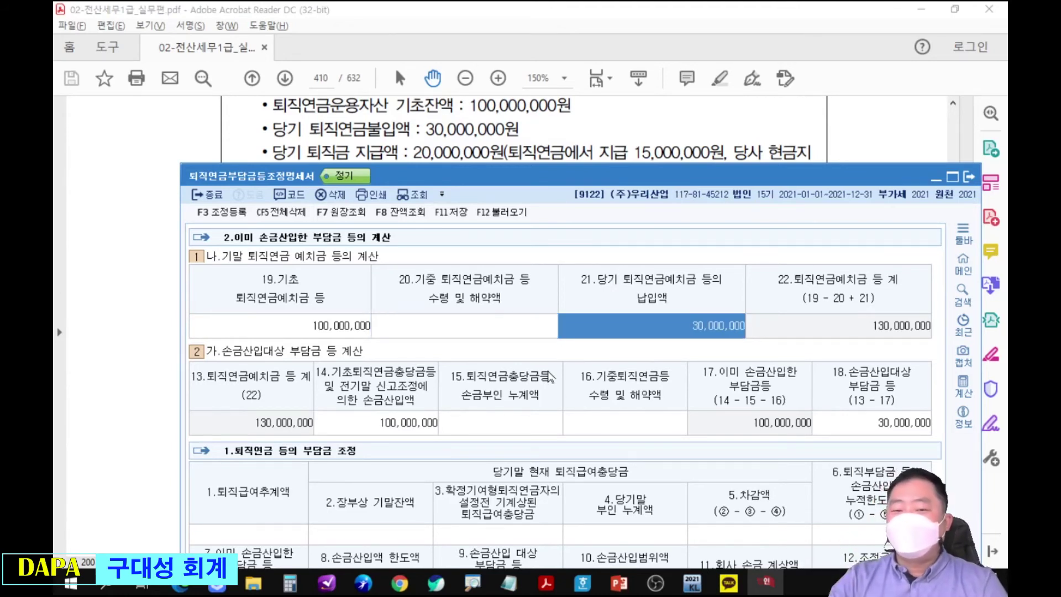
key(Left)
text(15000000)
key(Return)
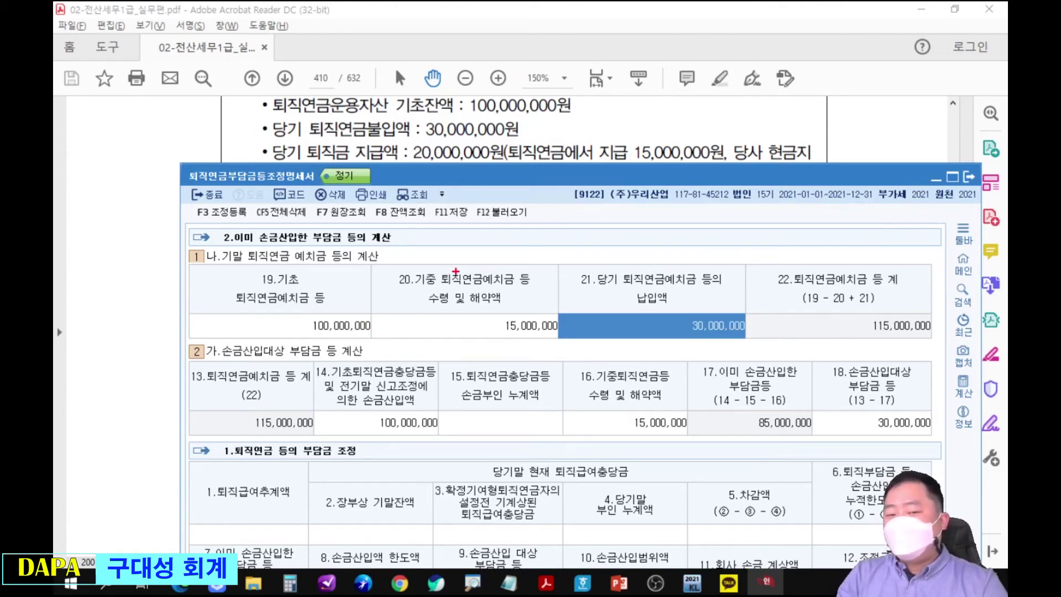
Circle the amounts in fields 19 and 20 in red, handwrite notes over fields 21 and 22, and clear the marks.
mouse_move(335, 295)
mouse_down()
mouse_move(365, 351)
mouse_move(331, 293)
mouse_up()
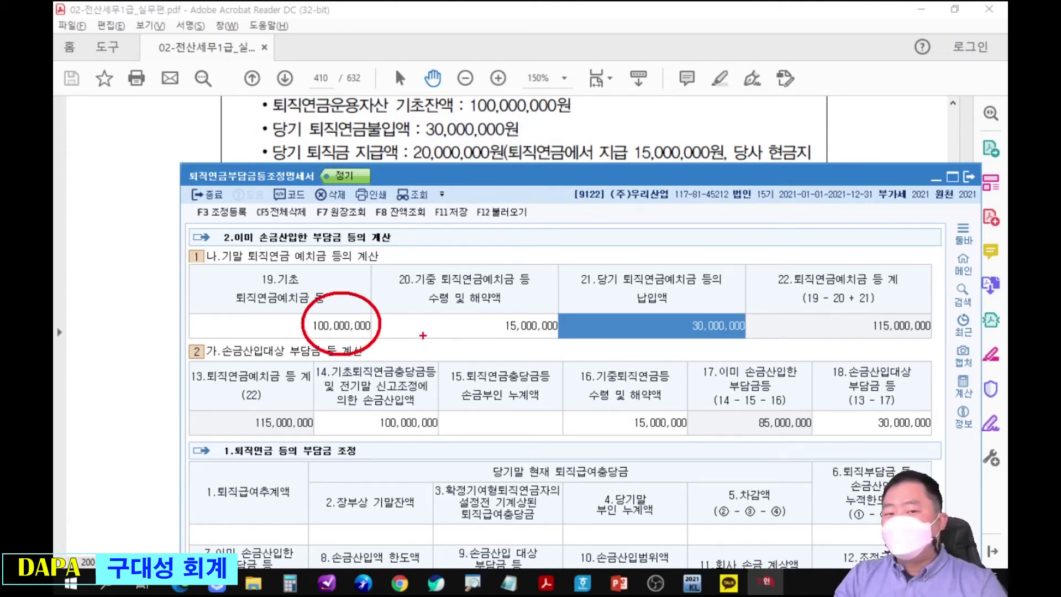
mouse_move(498, 301)
mouse_down()
mouse_move(561, 345)
mouse_move(550, 301)
mouse_up()
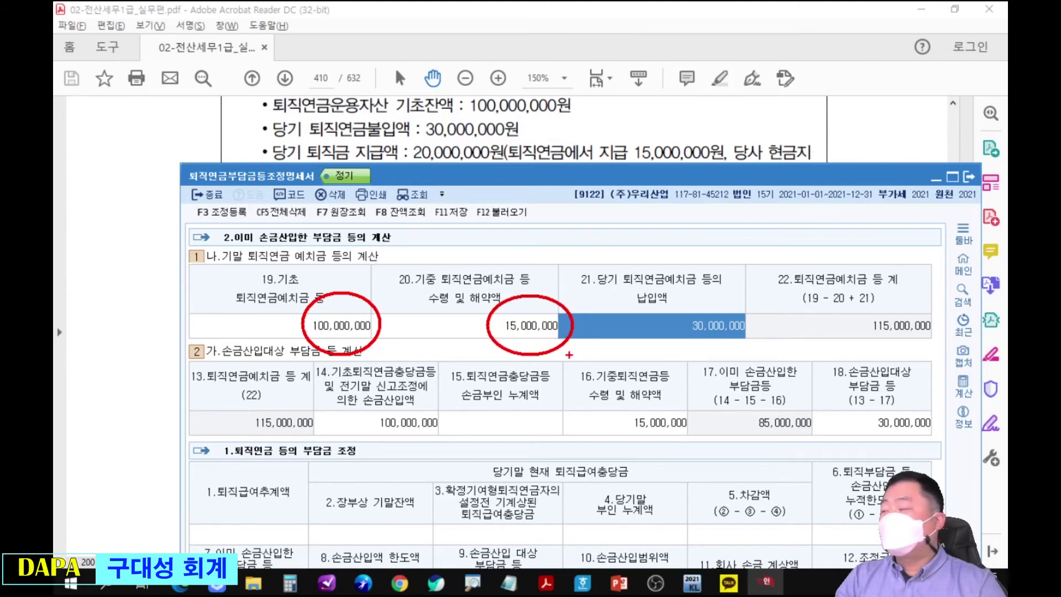
mouse_move(587, 229)
mouse_down()
mouse_move(578, 251)
mouse_move(586, 228)
mouse_up()
mouse_move(592, 228)
mouse_down()
mouse_move(600, 246)
mouse_move(612, 236)
mouse_up()
mouse_move(626, 234)
mouse_down()
mouse_move(692, 279)
mouse_move(723, 262)
mouse_move(714, 283)
mouse_up()
mouse_move(723, 260)
mouse_down()
mouse_move(732, 257)
mouse_move(727, 278)
mouse_up()
drag(741, 262, 751, 263)
drag(771, 262, 780, 262)
mouse_move(776, 258)
mouse_down()
mouse_move(767, 262)
mouse_move(880, 301)
mouse_up()
drag(909, 375, 885, 382)
key(Escape)
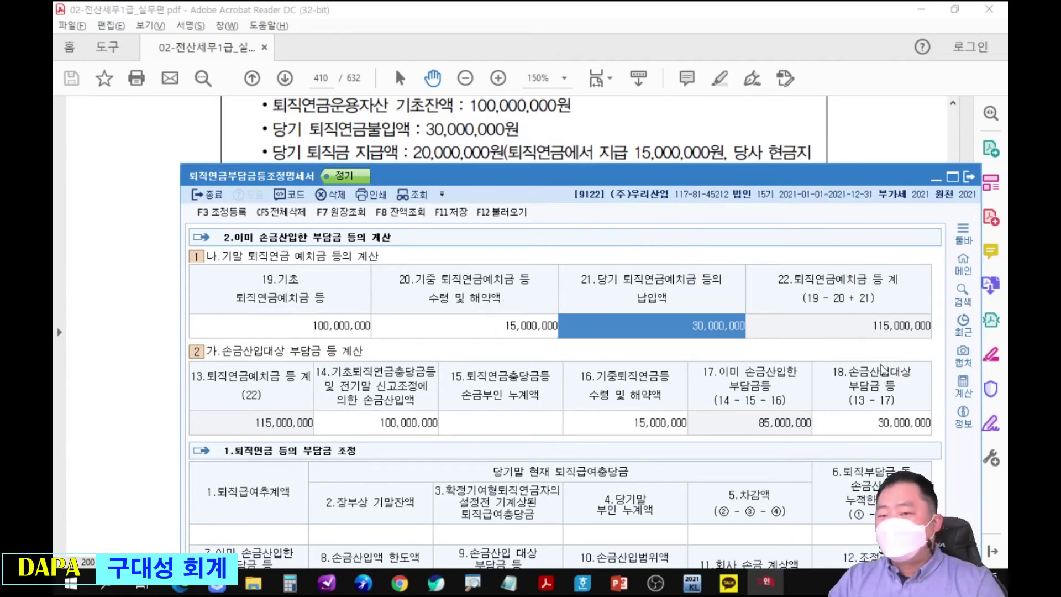
drag(755, 172, 725, 219)
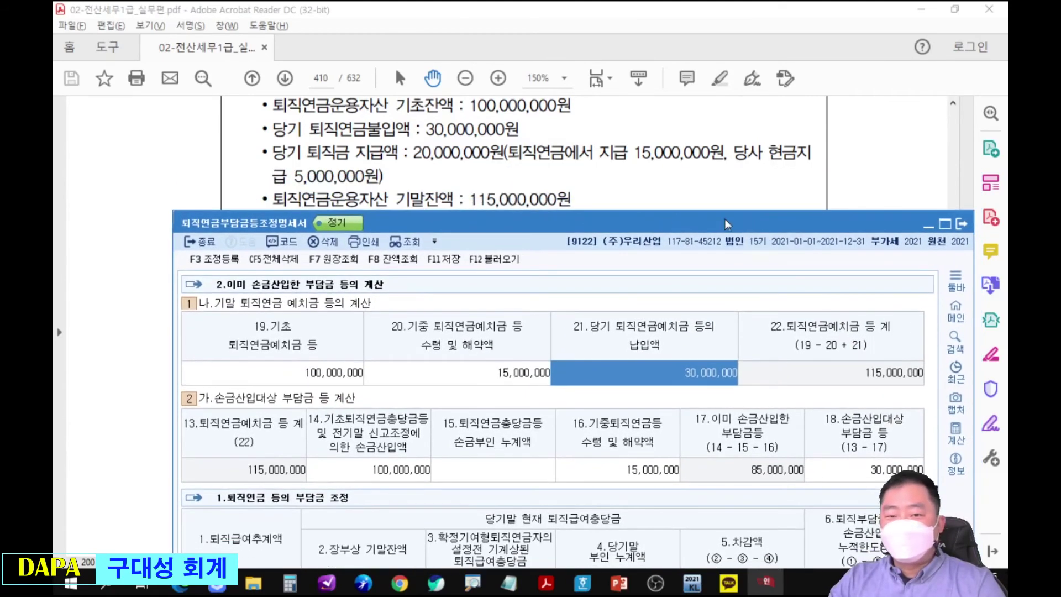
Link the PDF's 115,000,000원 기말잔액 to field 22 in red, mark the 15,000,000 in field 20, and clear the marks.
mouse_move(454, 174)
mouse_down()
mouse_move(461, 213)
mouse_move(630, 205)
mouse_move(868, 353)
mouse_up()
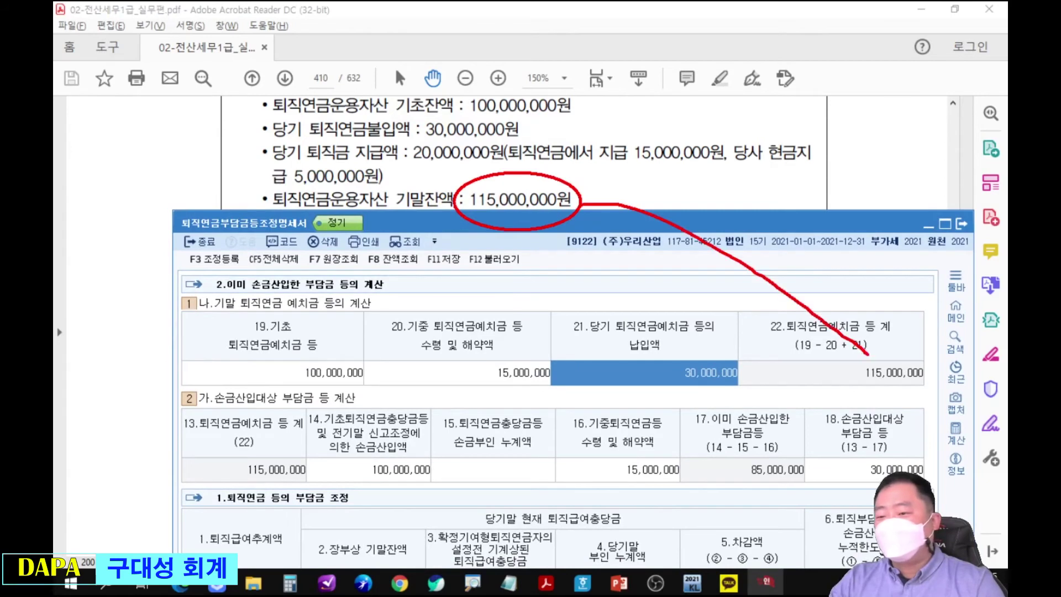
drag(845, 319, 868, 321)
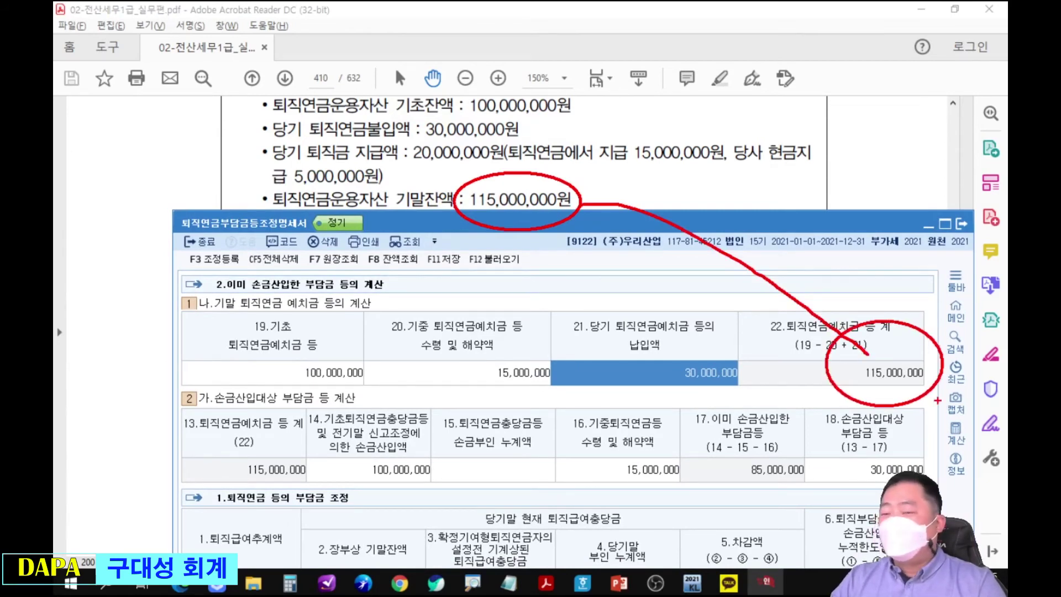
mouse_move(503, 383)
mouse_down()
mouse_move(558, 354)
mouse_move(553, 368)
mouse_up()
drag(524, 334, 556, 314)
drag(887, 299, 938, 266)
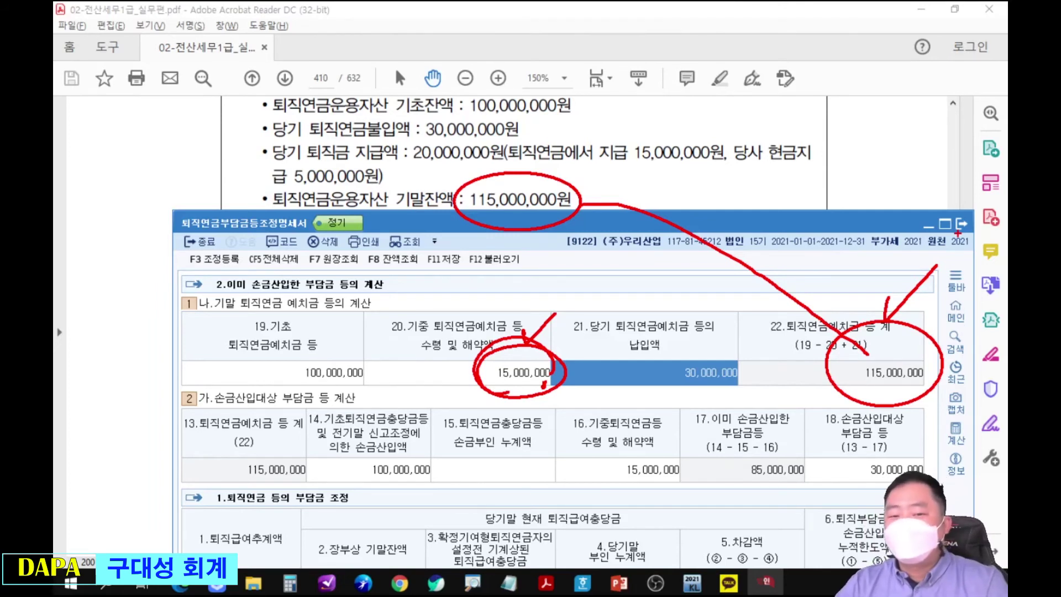
key(Escape)
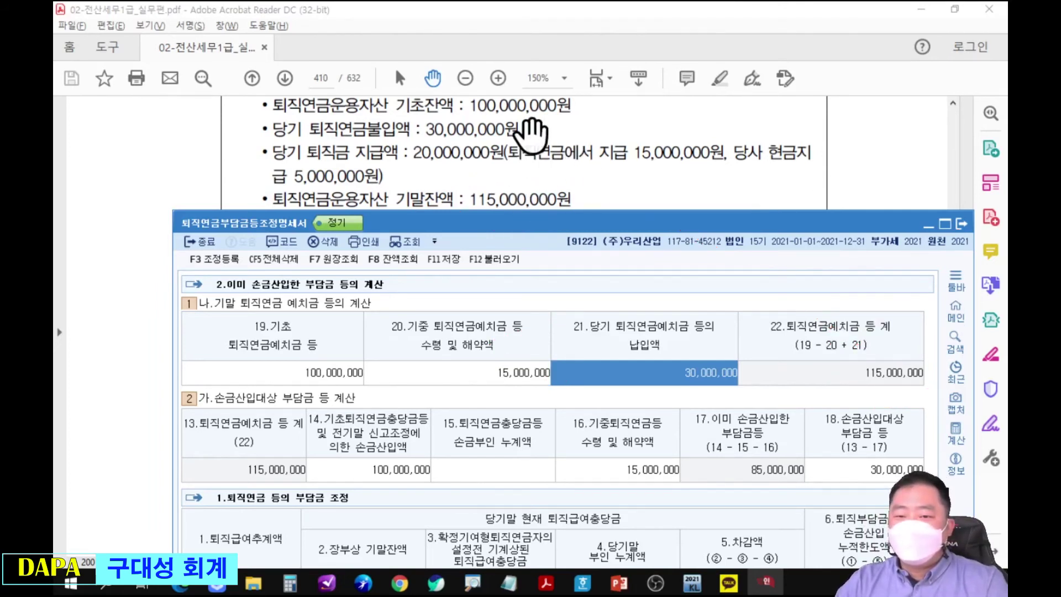
Reveal item (2) of the PDF, link its 100,000,000원 to field 14 with red circles and a line, and clear the marks.
drag(590, 228, 587, 271)
key(ctrl+2)
mouse_move(702, 199)
mouse_down()
mouse_move(803, 244)
mouse_move(721, 240)
mouse_move(406, 446)
mouse_move(419, 507)
mouse_move(347, 511)
mouse_move(436, 532)
mouse_move(429, 499)
mouse_up()
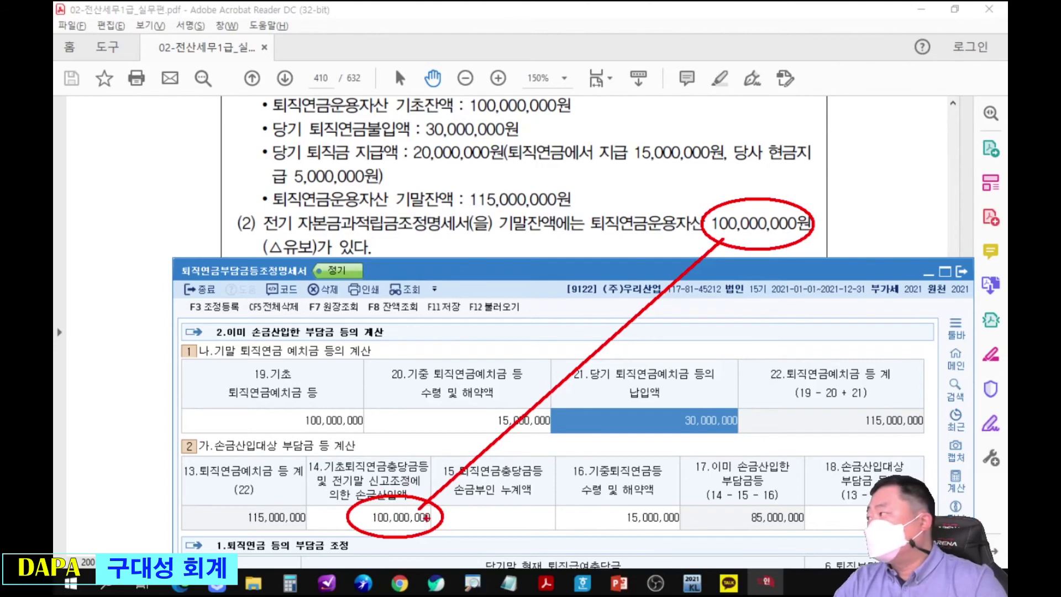
key(Escape)
Bring the lower section of the form into view and enter 140,000,000 in 1.퇴직급여추계액.
mouse_move(487, 270)
mouse_down()
mouse_move(487, 301)
mouse_move(521, 201)
mouse_move(517, 26)
mouse_up()
key(Return)
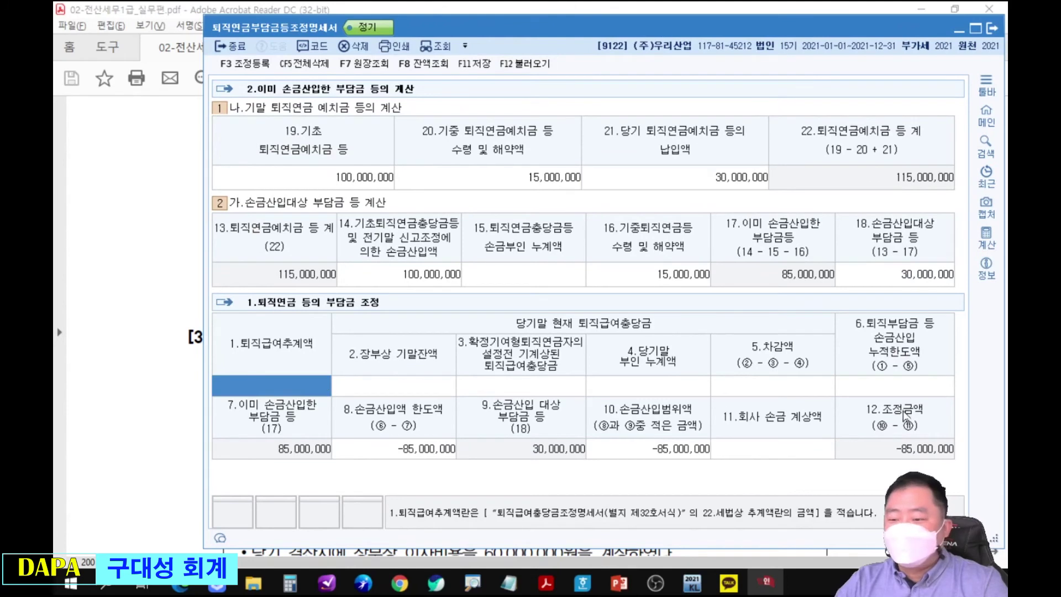
text(140000000)
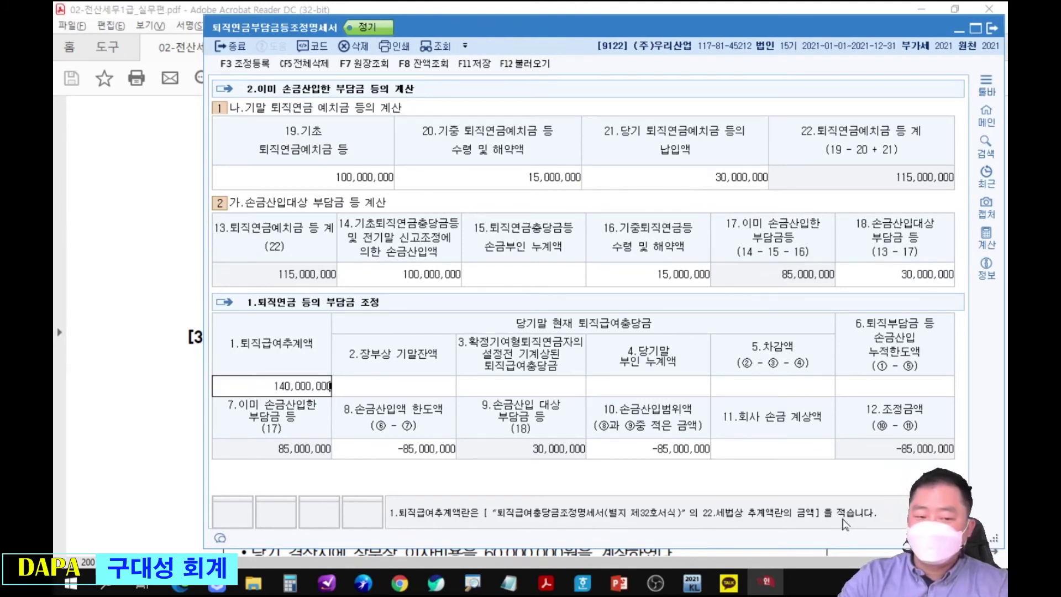
key(Return)
Circle and connect the amounts in fields 18 and 12, box fields 2 to 4 in red, and clear the marks.
mouse_move(885, 245)
mouse_down()
mouse_move(943, 299)
mouse_move(883, 289)
mouse_move(878, 416)
mouse_move(928, 419)
mouse_move(887, 436)
mouse_up()
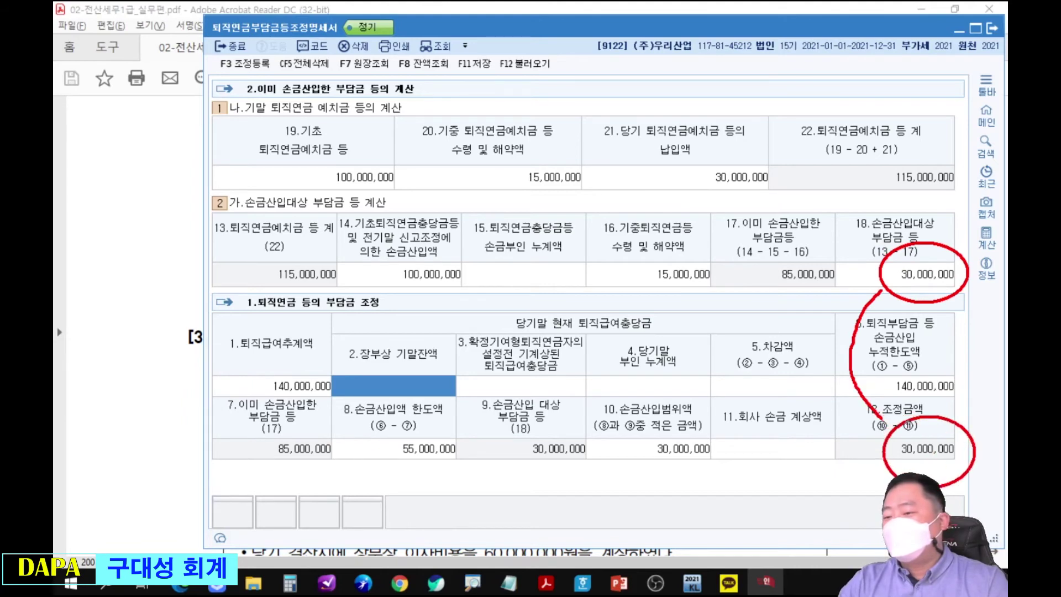
key(Escape)
mouse_move(506, 26)
mouse_down()
mouse_move(493, 408)
mouse_move(489, 45)
mouse_up()
drag(313, 347, 696, 420)
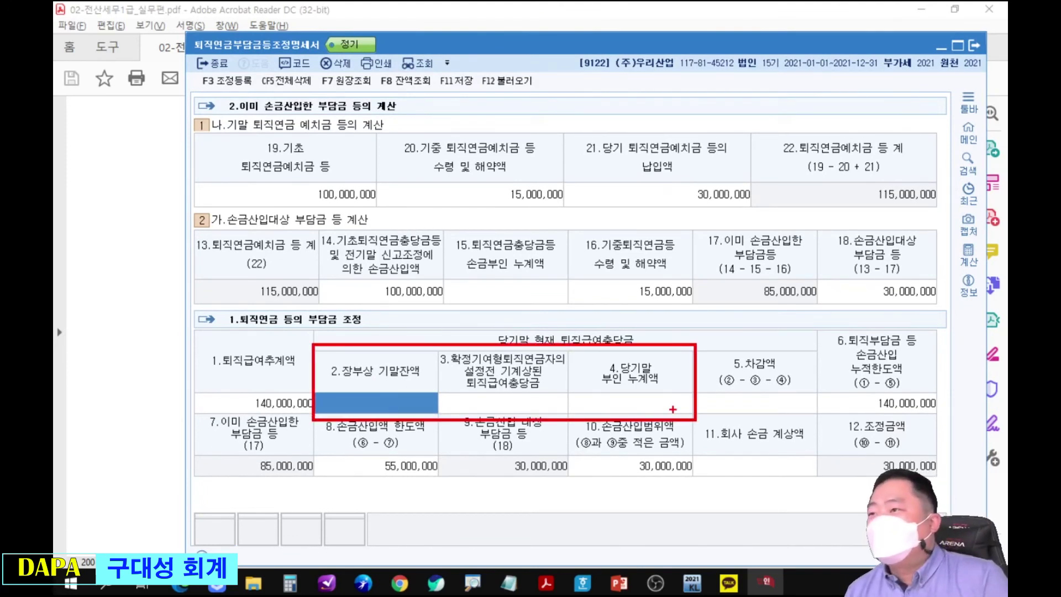
key(Escape)
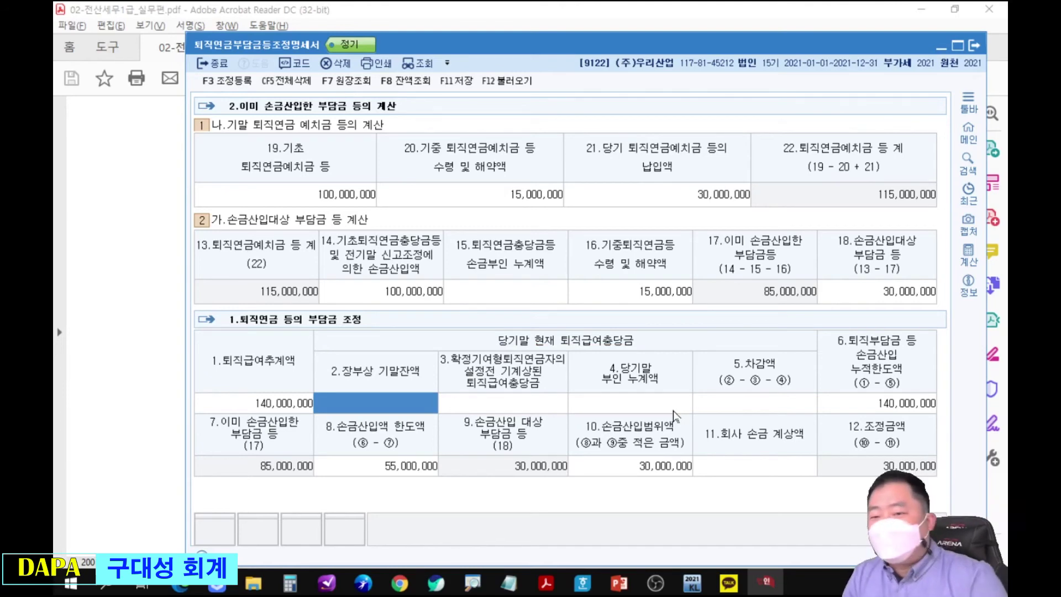
Open 조정 등록 and add 퇴직연금등지급 of 15,000,000 as 유보감소 under 익금산입 및 손금불산입.
key(F3)
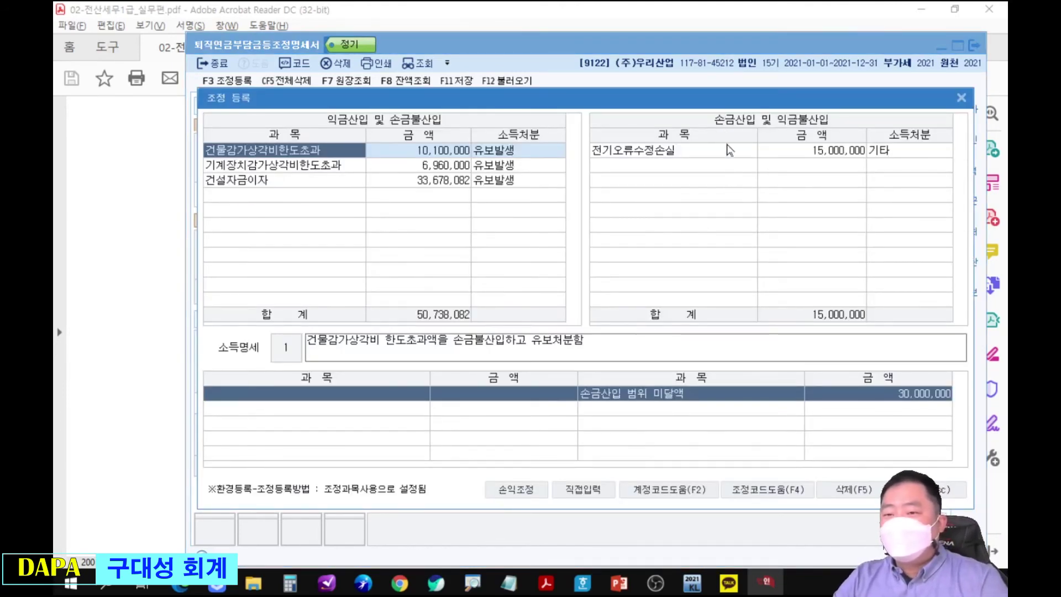
drag(730, 107, 722, 214)
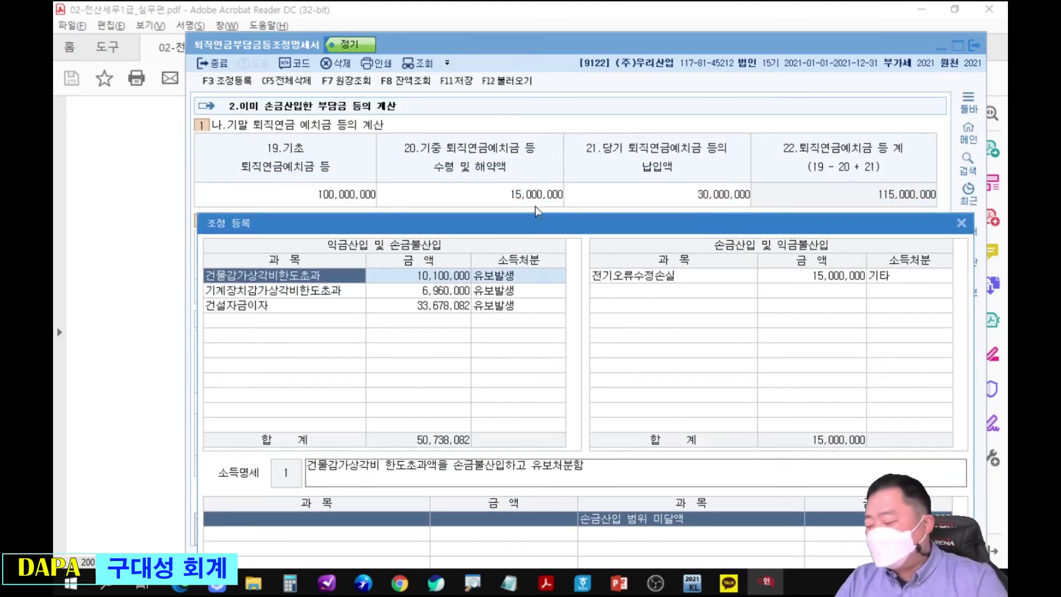
click(311, 328)
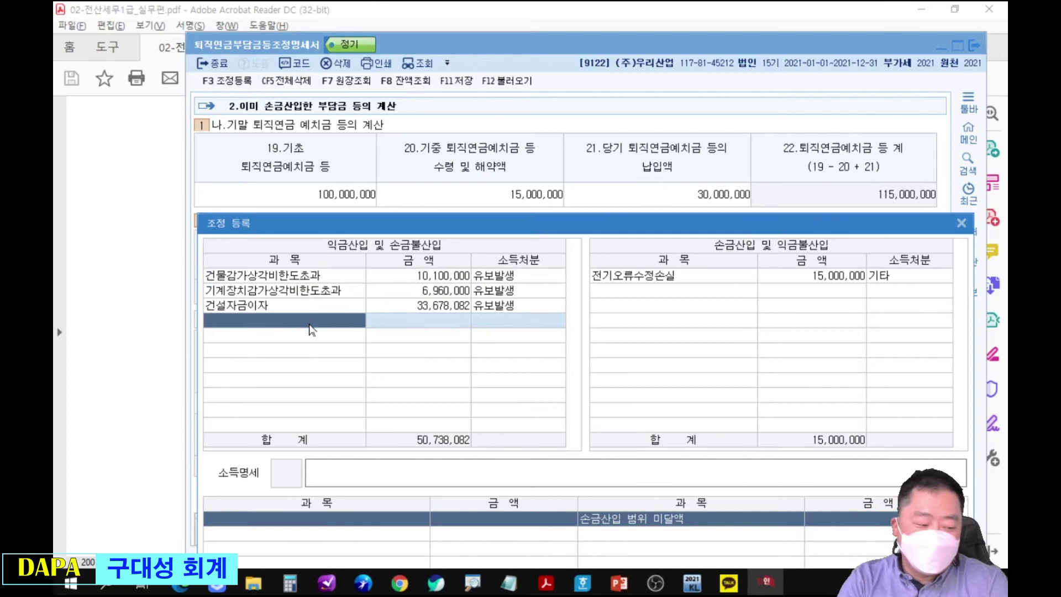
text(퇴직)
key(Return)
key(Return)
text(15000000)
key(Return)
key(Return)
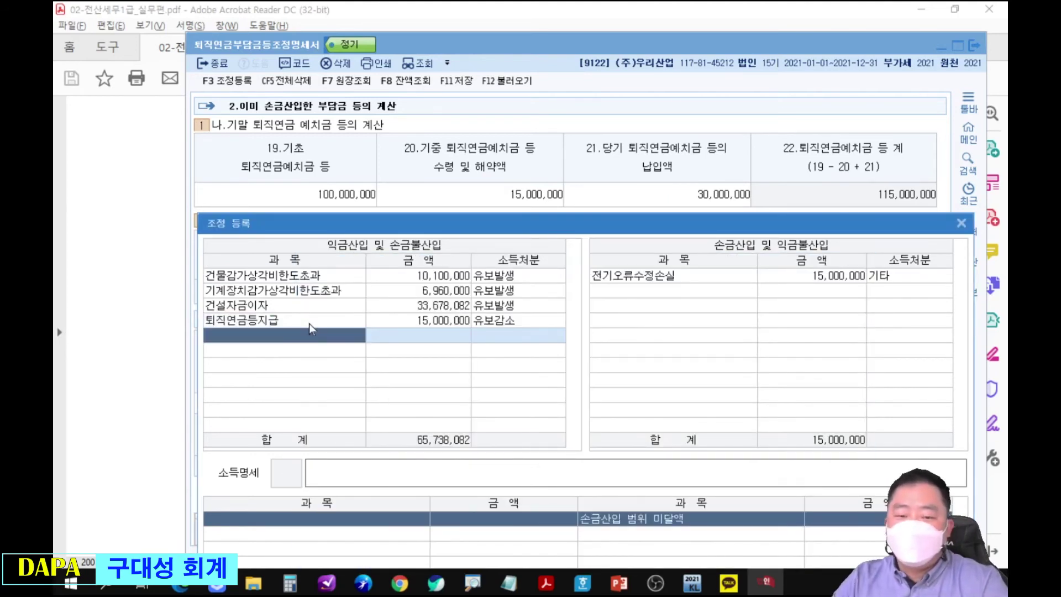
Add 퇴직연금등손금산입 of 30,000,000 as 유보발생 under 손금산입 및 익금불산입.
click(635, 293)
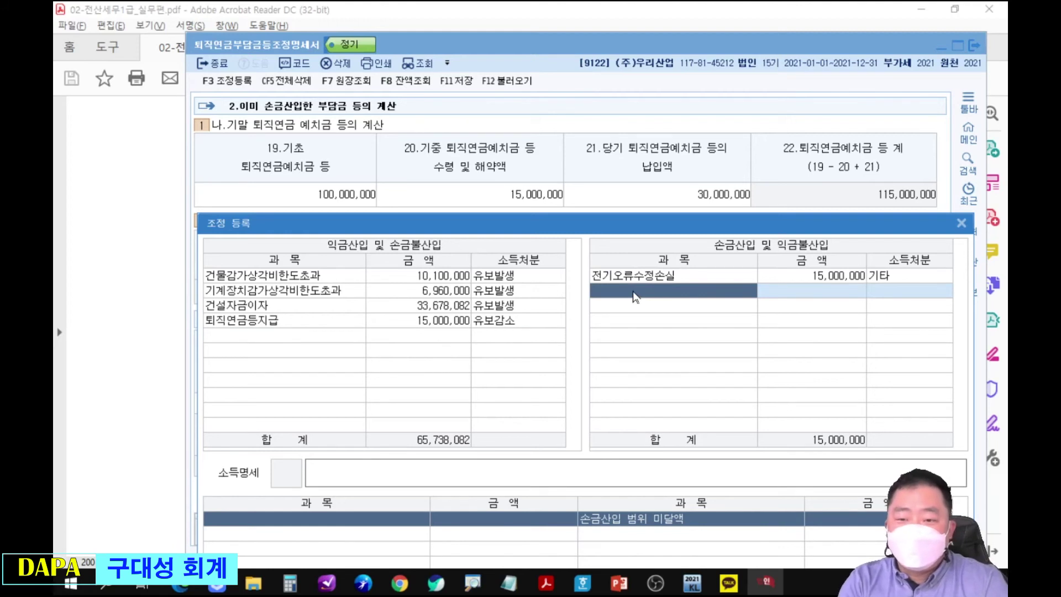
text(퇴직)
key(Return)
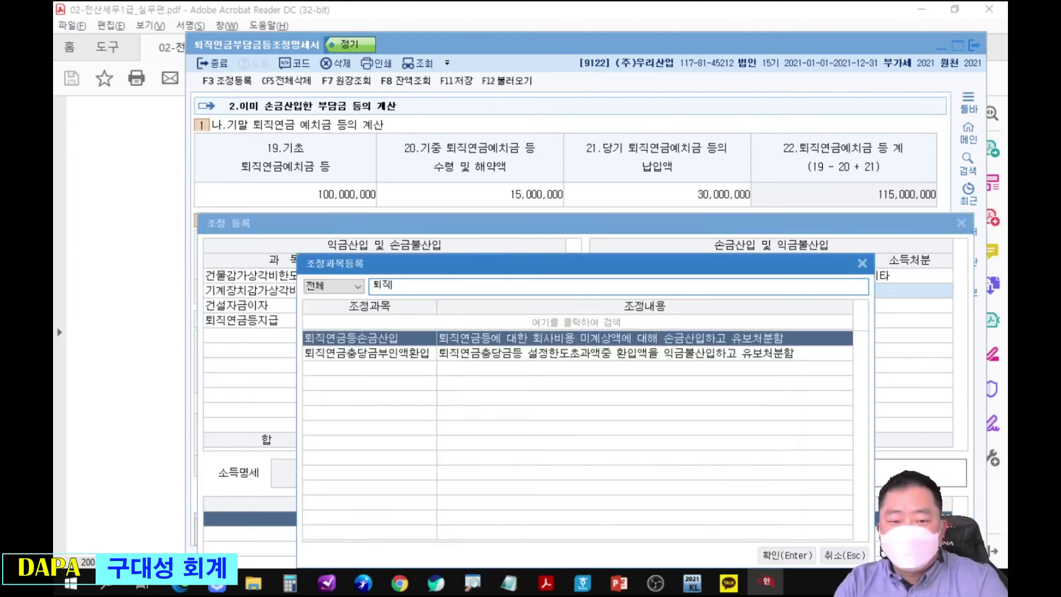
key(Return)
text(30000000)
key(Return)
key(Return)
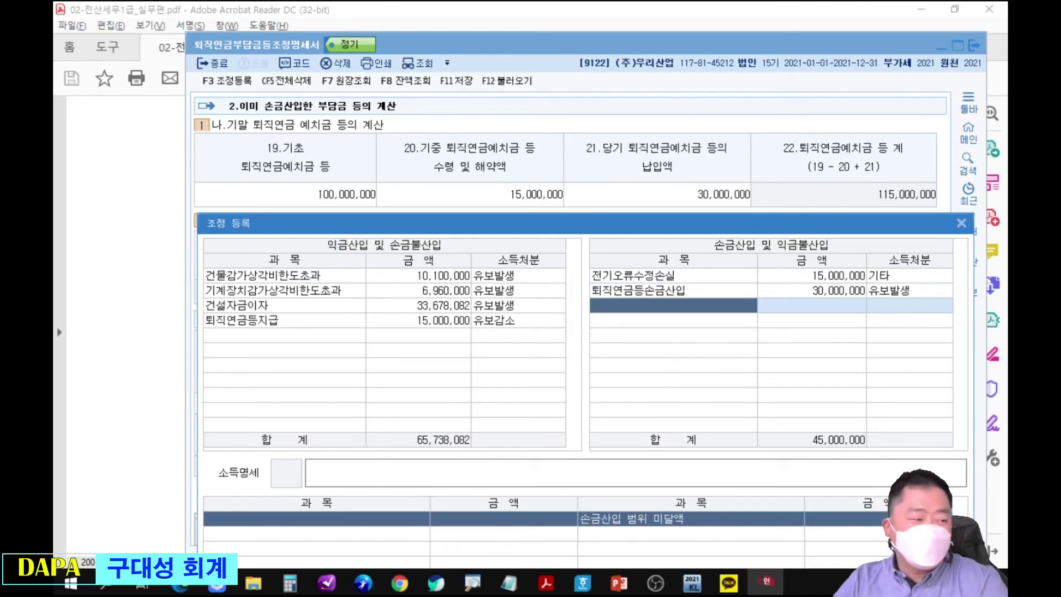
mouse_move(54, 66)
mouse_down()
mouse_move(595, 74)
mouse_move(690, 49)
mouse_up()
key(ctrl+2)
mouse_move(293, 366)
mouse_down()
mouse_move(377, 399)
mouse_move(492, 414)
mouse_up()
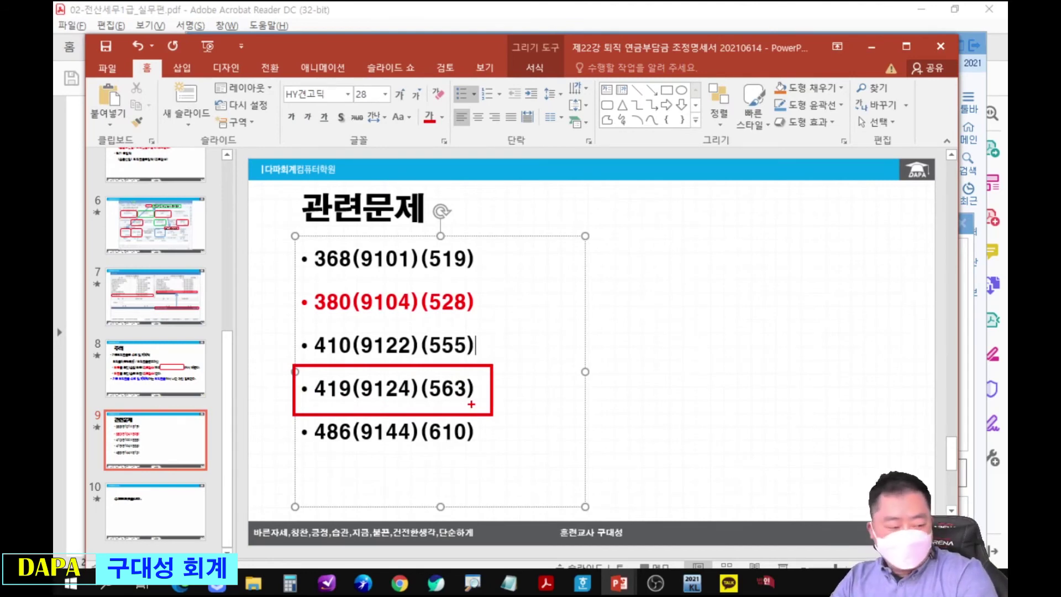
key(Escape)
On PDF page 419, circle the page number and link the 120,000,000원 기초잔액 to the same amount in item (2) in red.
key(ctrl+2)
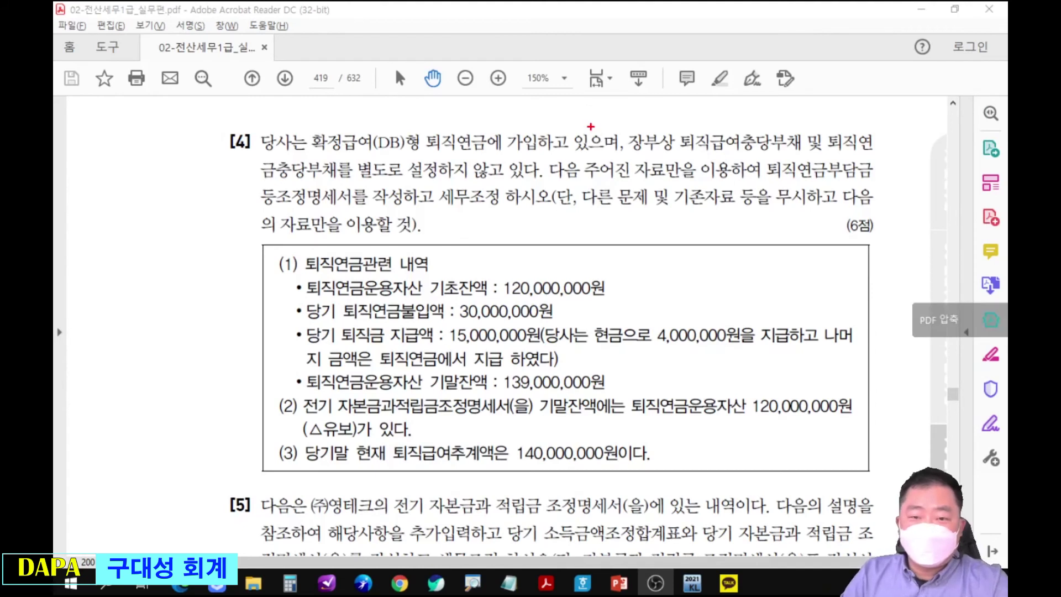
mouse_move(329, 58)
mouse_down()
mouse_move(338, 96)
mouse_move(327, 58)
mouse_up()
mouse_move(507, 295)
mouse_down()
mouse_move(652, 293)
mouse_move(747, 390)
mouse_move(806, 385)
mouse_move(746, 398)
mouse_up()
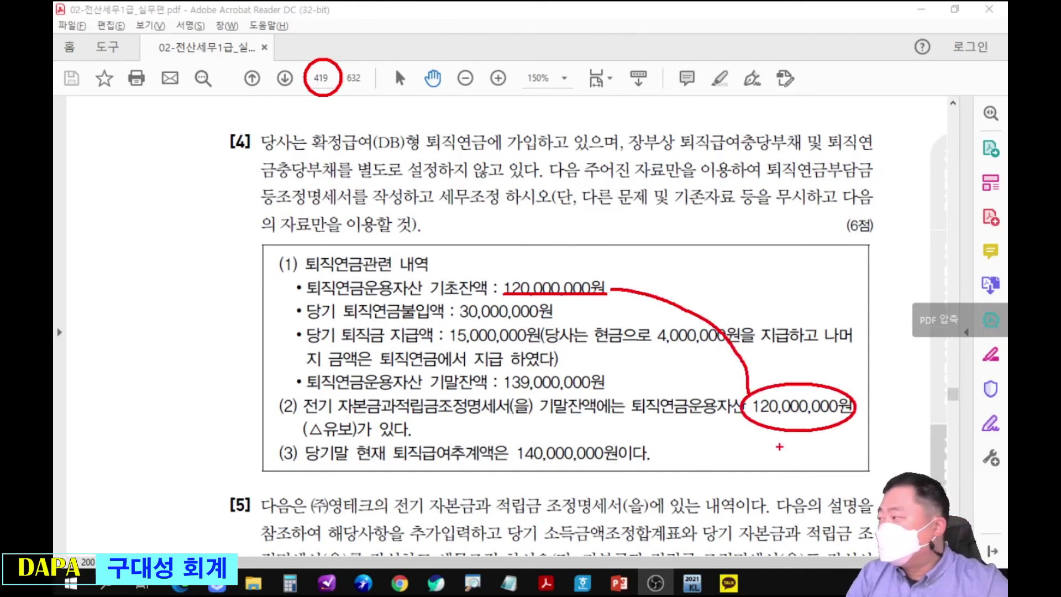
Handwrite an arrow and the note 손入 유발(F30) in blue beside the 당기 퇴직연금불입액 line.
key(b)
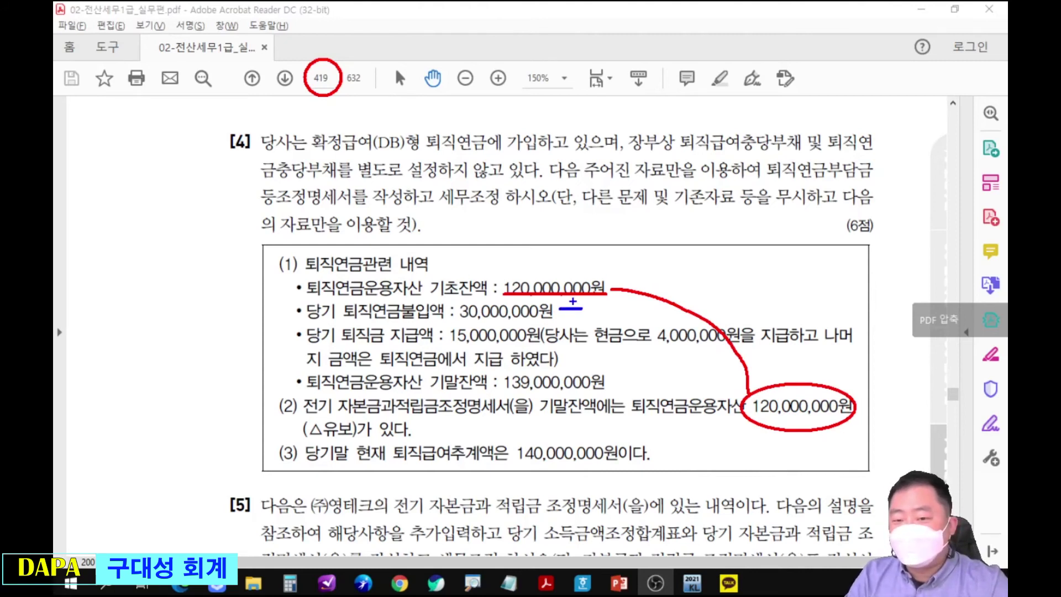
mouse_move(585, 308)
mouse_down()
mouse_move(600, 304)
mouse_move(611, 318)
mouse_move(622, 306)
mouse_move(660, 305)
mouse_move(648, 302)
mouse_move(657, 323)
mouse_up()
drag(664, 298, 671, 310)
mouse_move(667, 305)
mouse_down()
mouse_move(699, 322)
mouse_move(716, 309)
mouse_up()
drag(715, 290, 722, 309)
drag(727, 286, 733, 315)
Underline and cross 15,000,000원 and 4,000,000원 in the 지급액 line in blue, and handwrite 11,000,000 손不 유감(F3X) above it.
mouse_move(448, 343)
mouse_down()
mouse_move(539, 344)
mouse_move(552, 357)
mouse_up()
drag(645, 346, 783, 345)
mouse_move(682, 353)
mouse_down()
mouse_move(696, 348)
mouse_move(693, 361)
mouse_up()
drag(761, 316, 782, 287)
drag(789, 270, 791, 293)
mouse_move(796, 273)
mouse_down()
mouse_move(803, 290)
mouse_move(874, 279)
mouse_up()
mouse_move(812, 316)
mouse_down()
mouse_move(812, 297)
mouse_move(828, 308)
mouse_up()
mouse_move(810, 313)
mouse_down()
mouse_move(836, 323)
mouse_move(869, 303)
mouse_up()
drag(859, 308, 872, 324)
drag(866, 303, 887, 292)
mouse_move(883, 294)
mouse_down()
mouse_move(883, 309)
mouse_move(906, 320)
mouse_move(933, 296)
mouse_move(936, 306)
mouse_up()
drag(937, 286, 940, 313)
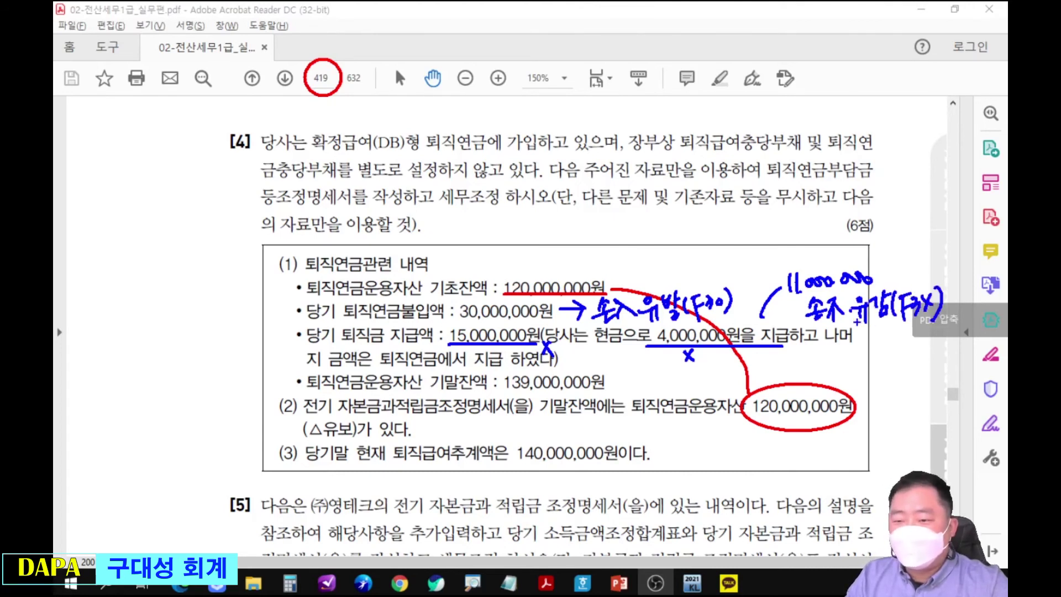
Add blue check marks at 11,000,000, the 불입액 and the 기말잔액, circle the 140,000,000원 추계액, and clear all marks.
drag(775, 256, 795, 250)
drag(451, 297, 473, 284)
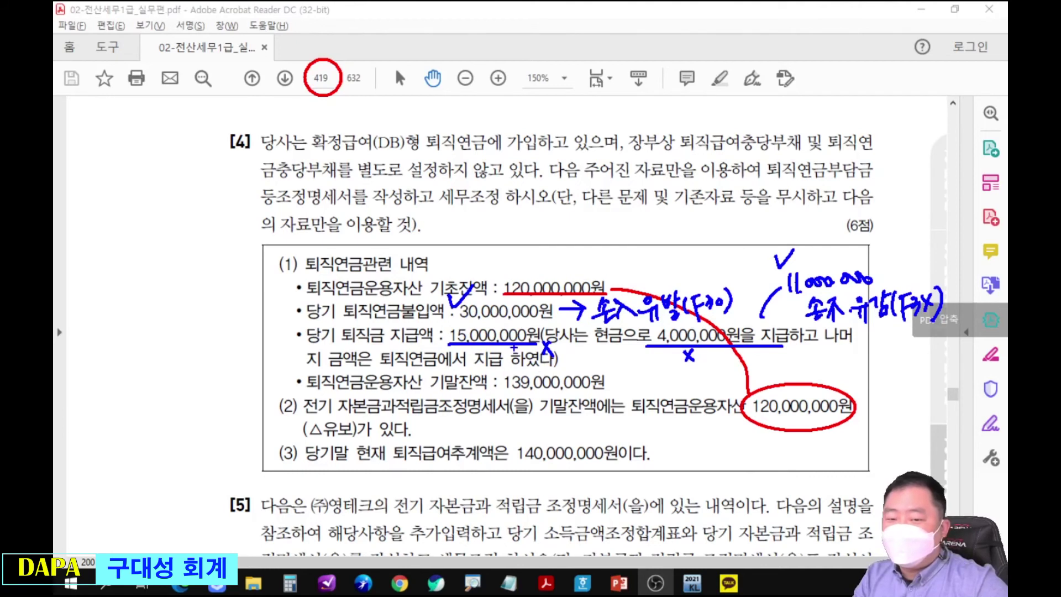
drag(629, 375, 648, 363)
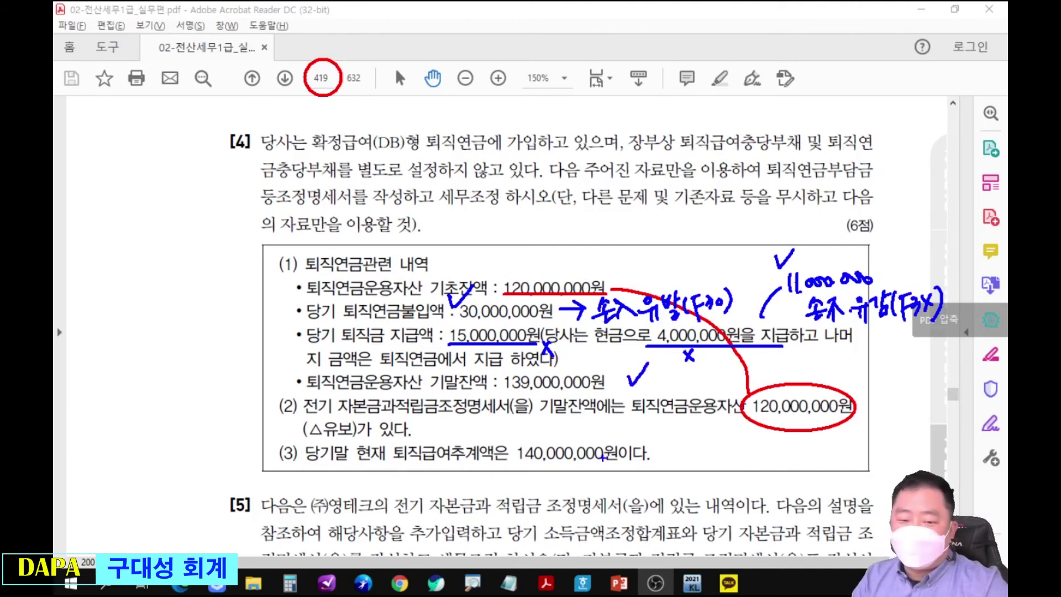
drag(511, 439, 608, 462)
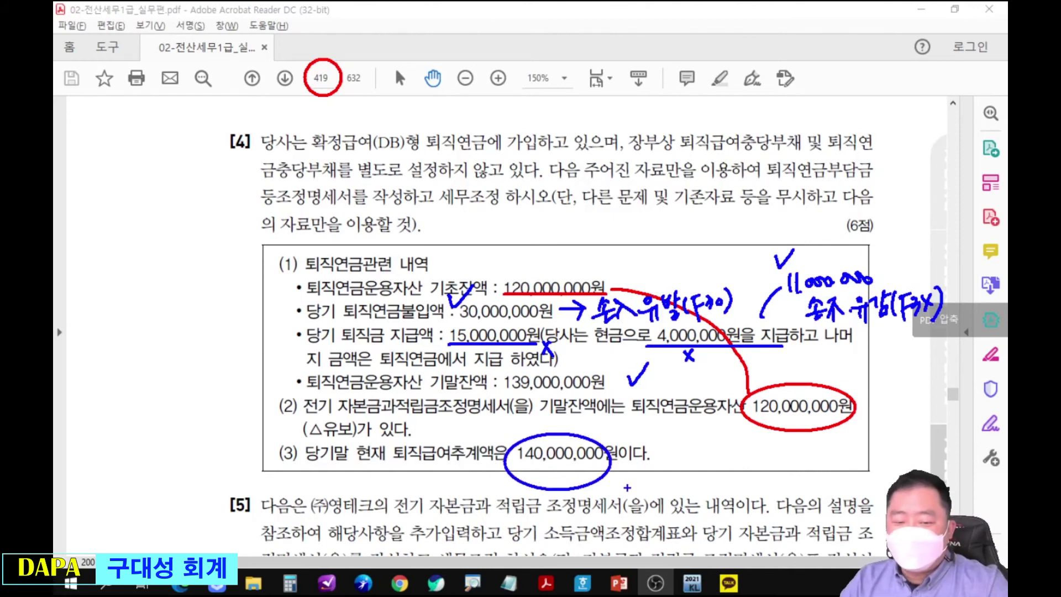
key(Escape)
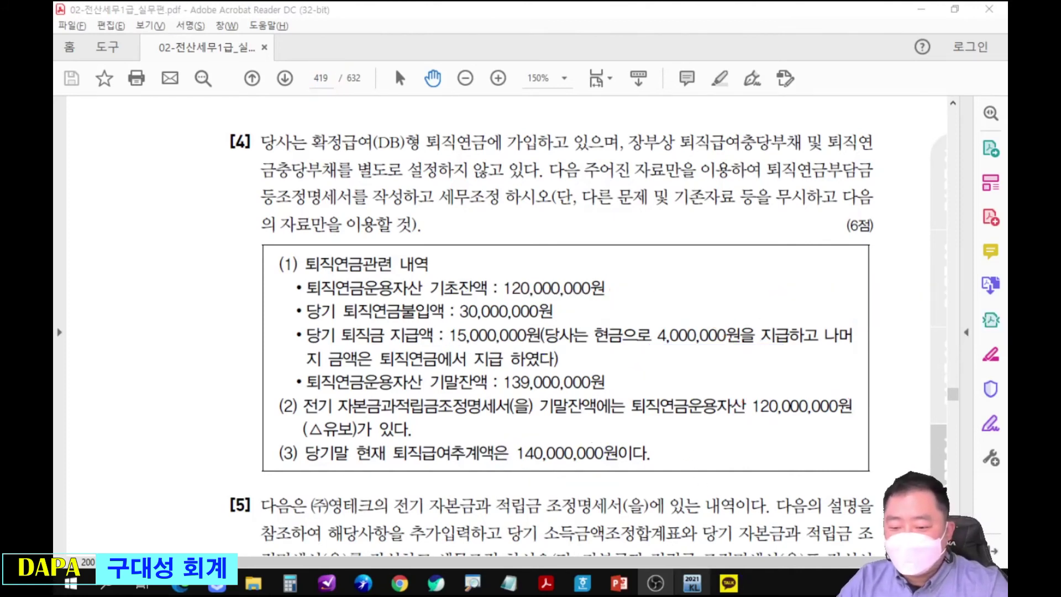
Switch to KcLep, open 퇴직연금부담금등조정명세서 for company 9124, and enter 120,000,000 in 19.기초 퇴직연금예치금 등.
click(693, 583)
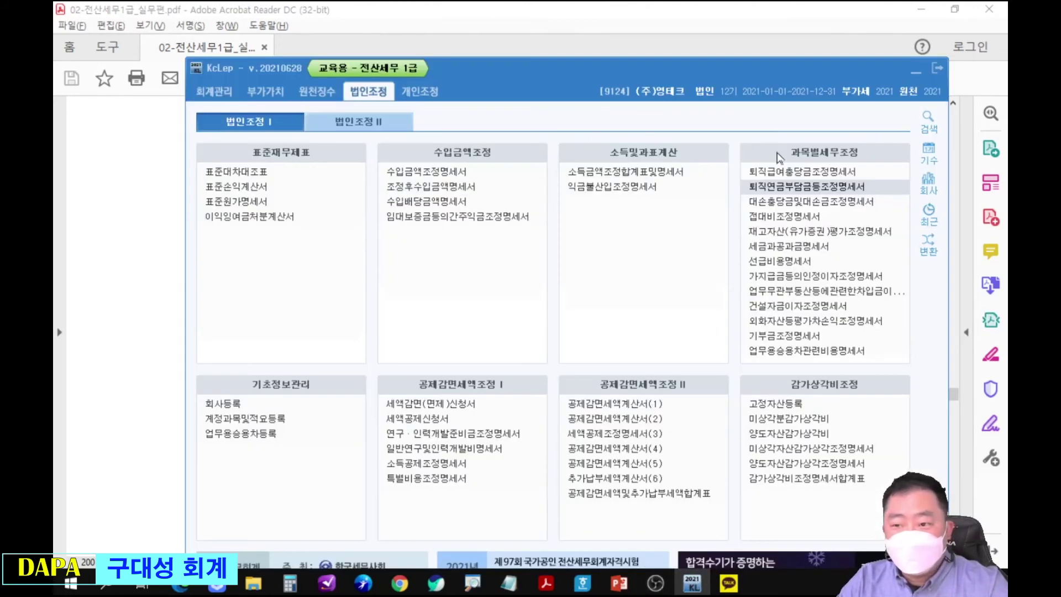
click(817, 188)
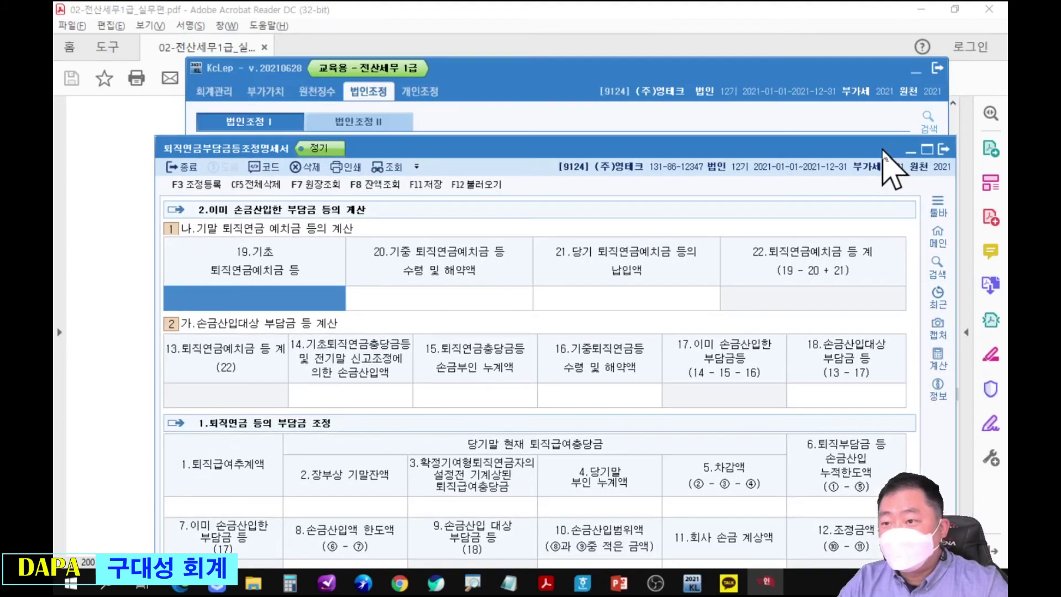
click(913, 71)
key(alt+Tab)
drag(724, 161, 660, 274)
text(1200000)
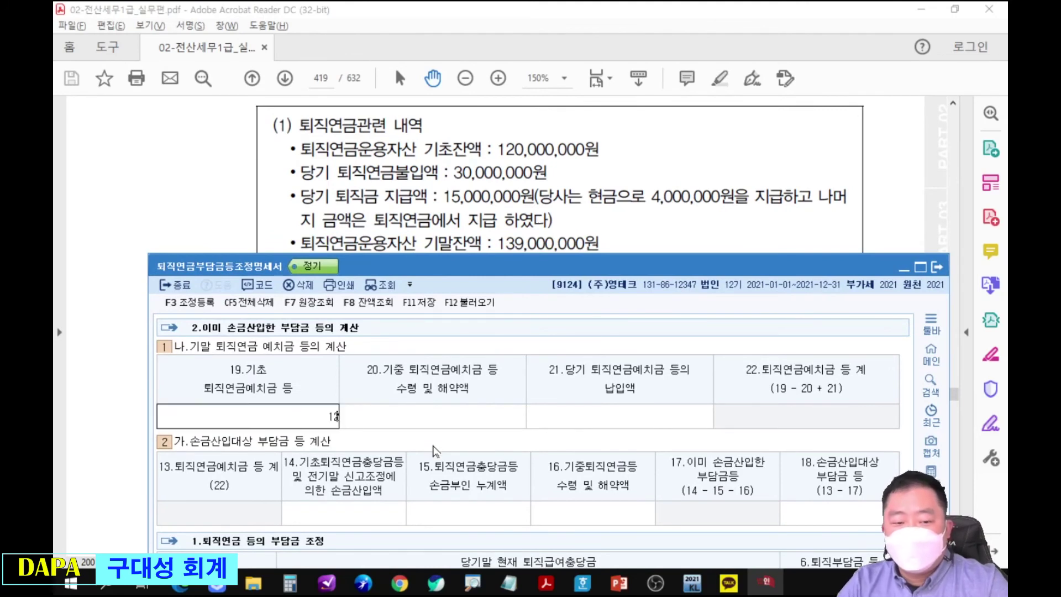
key(Return)
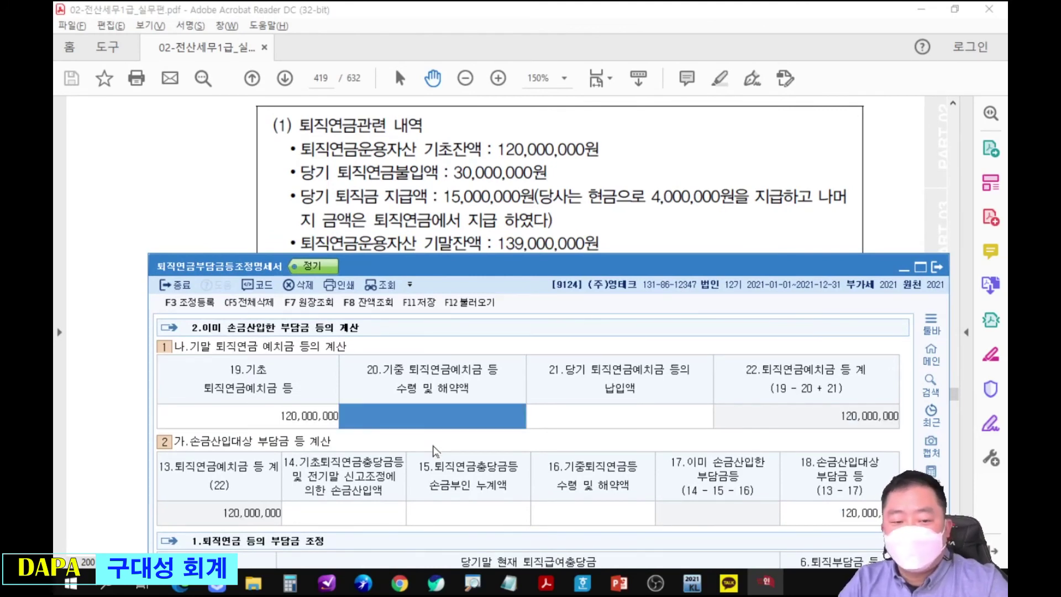
Enter 120,000,000 as the 손금산입액 in field 14.
click(397, 508)
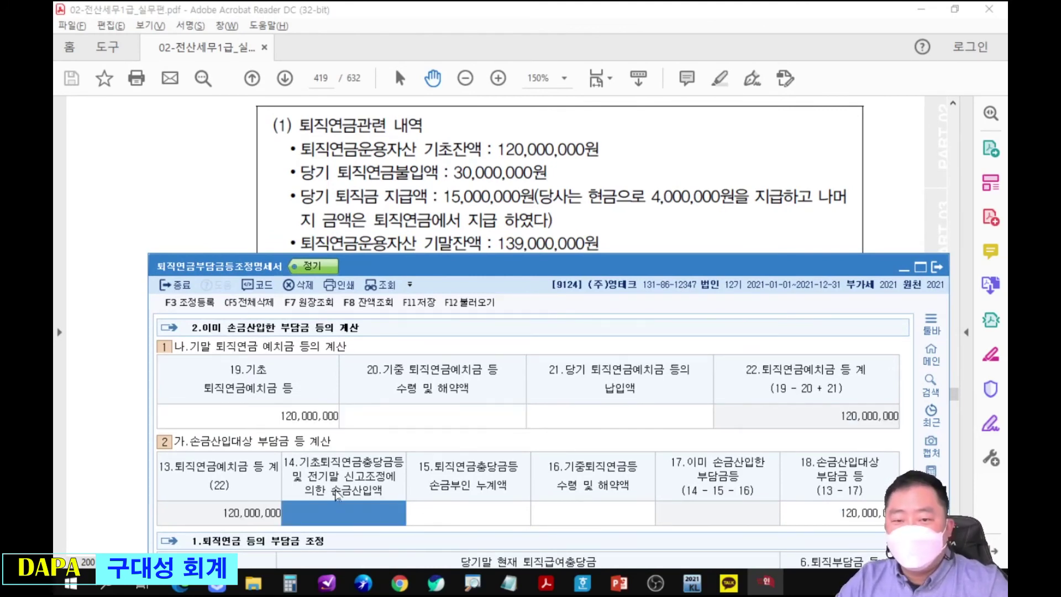
text(120000000)
key(Return)
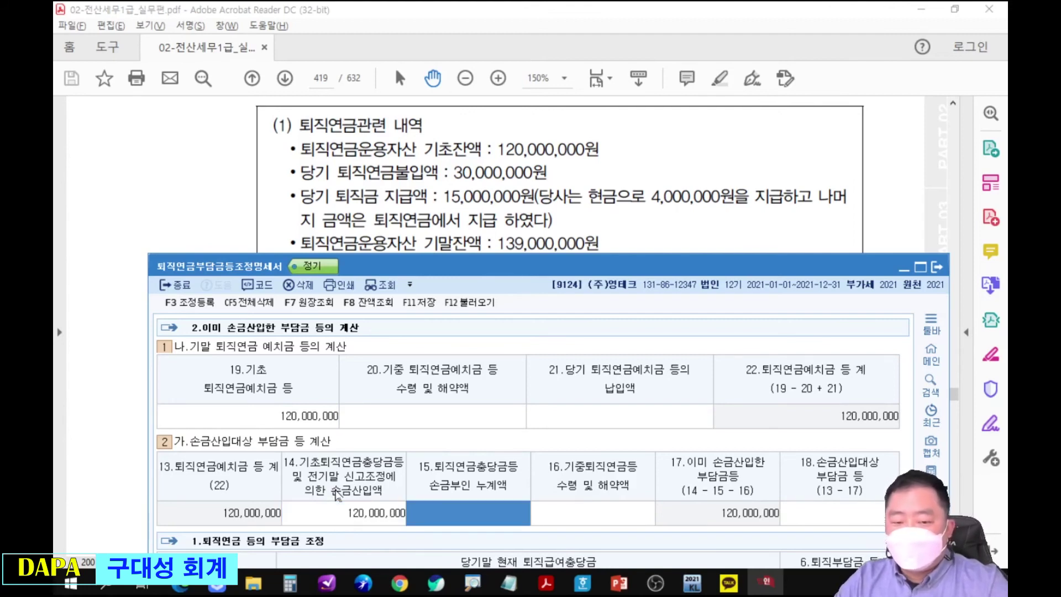
Enter 11,000,000 in 20.기중 퇴직연금예치금 등 수령 및 해약액 and 30,000,000 in 21.당기 퇴직연금예치금 등의 납입액.
click(429, 411)
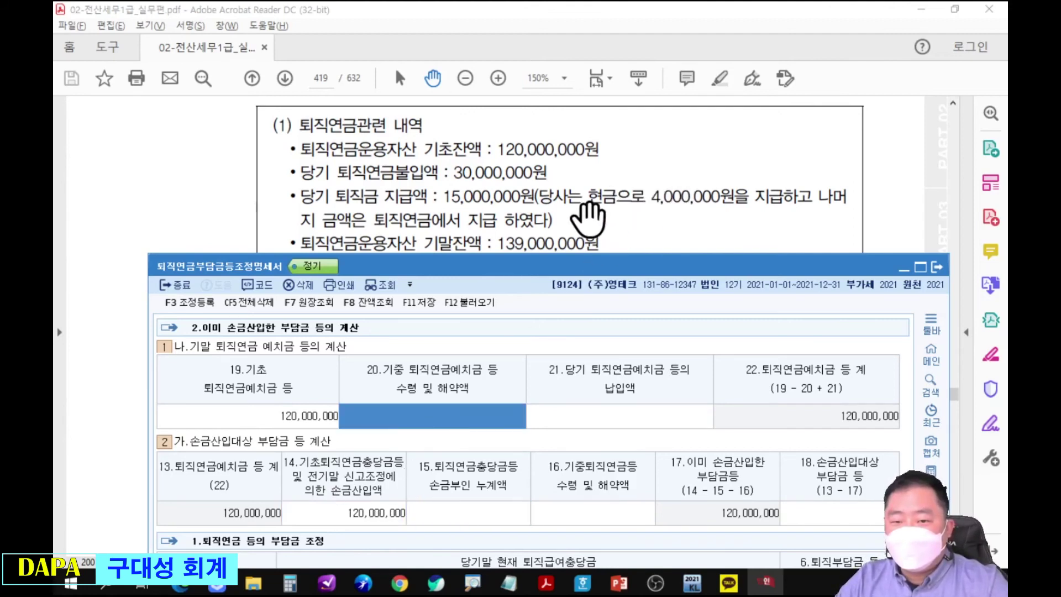
text(11000000)
key(Return)
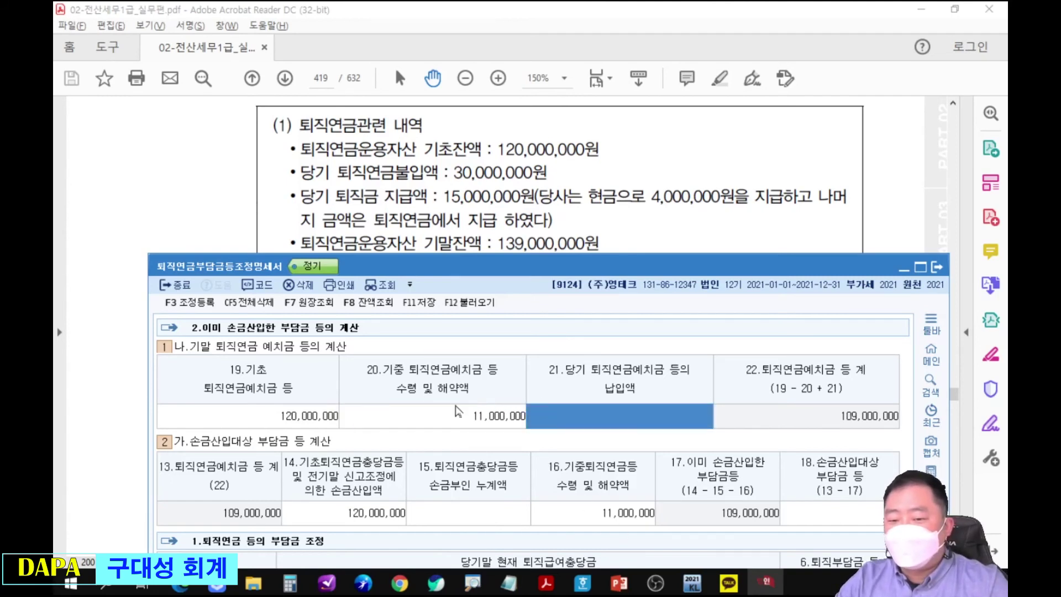
text(30000000)
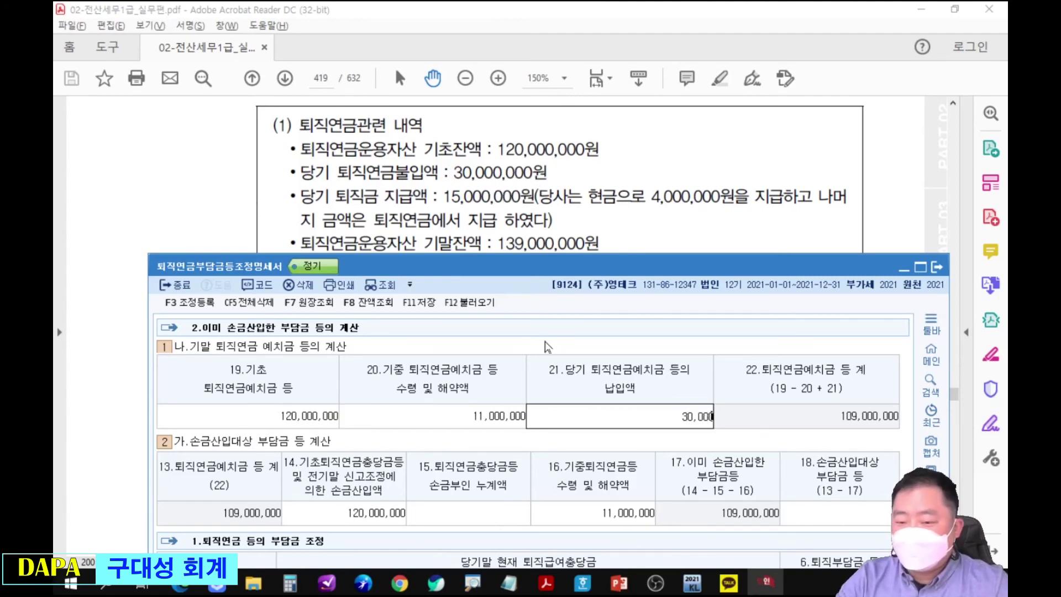
key(Return)
Circle field 22's total and the problem's 기말잔액 in blue, connect them with a line, and clear the marks.
mouse_move(826, 400)
mouse_down()
mouse_move(905, 433)
mouse_move(597, 252)
mouse_up()
drag(489, 227, 605, 263)
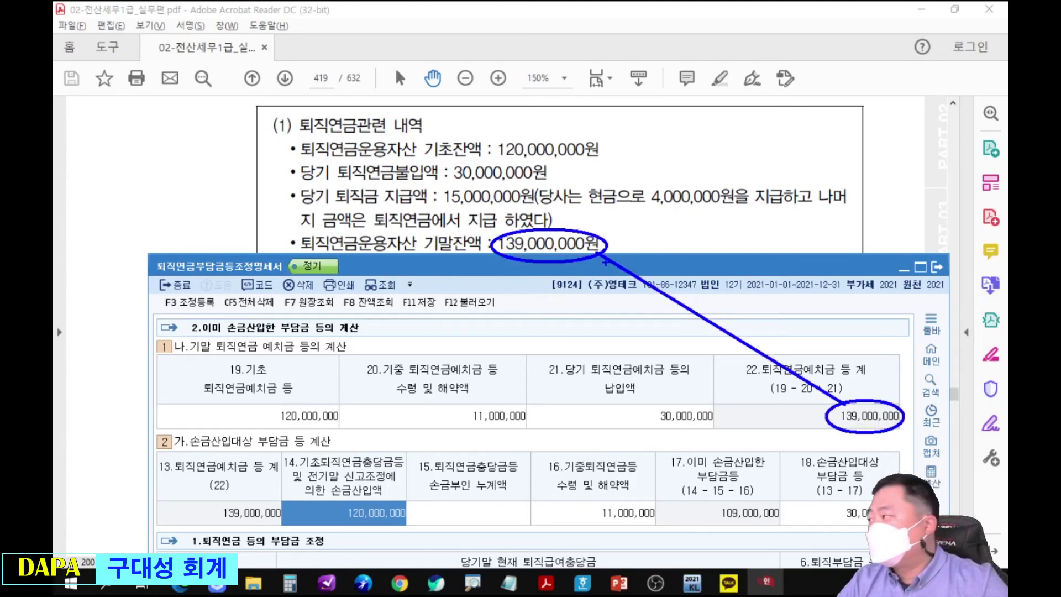
key(Escape)
Consult the 퇴직급여추계액 in the problem and enter 140,000,000 in 1.퇴직급여추계액 of the statement.
click(654, 242)
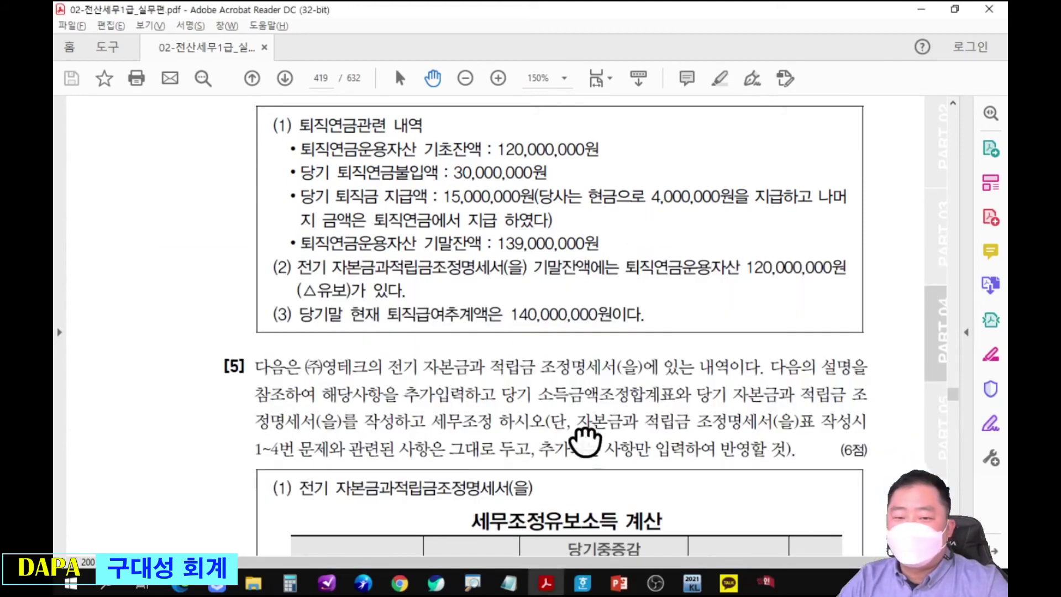
drag(586, 441, 578, 388)
key(alt+Tab)
click(490, 246)
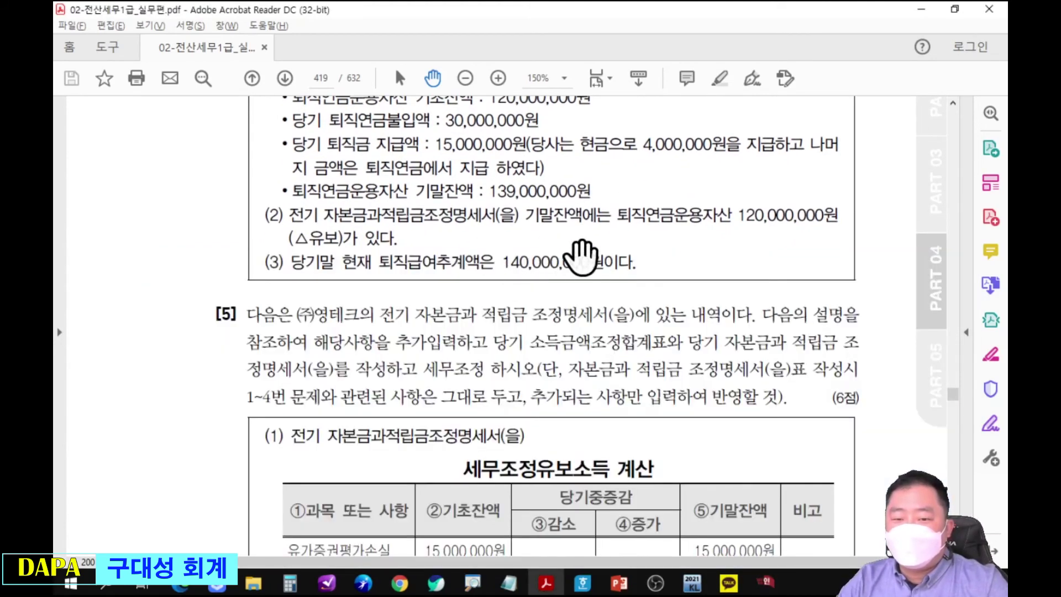
key(alt+Tab)
scroll(374, 440, down, 3)
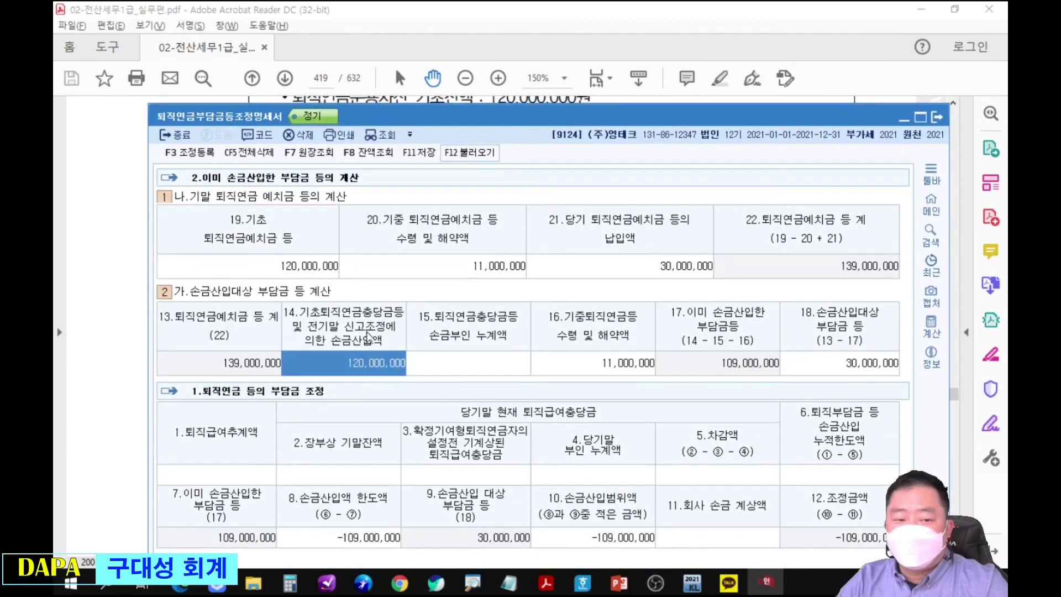
click(247, 474)
text(140000000)
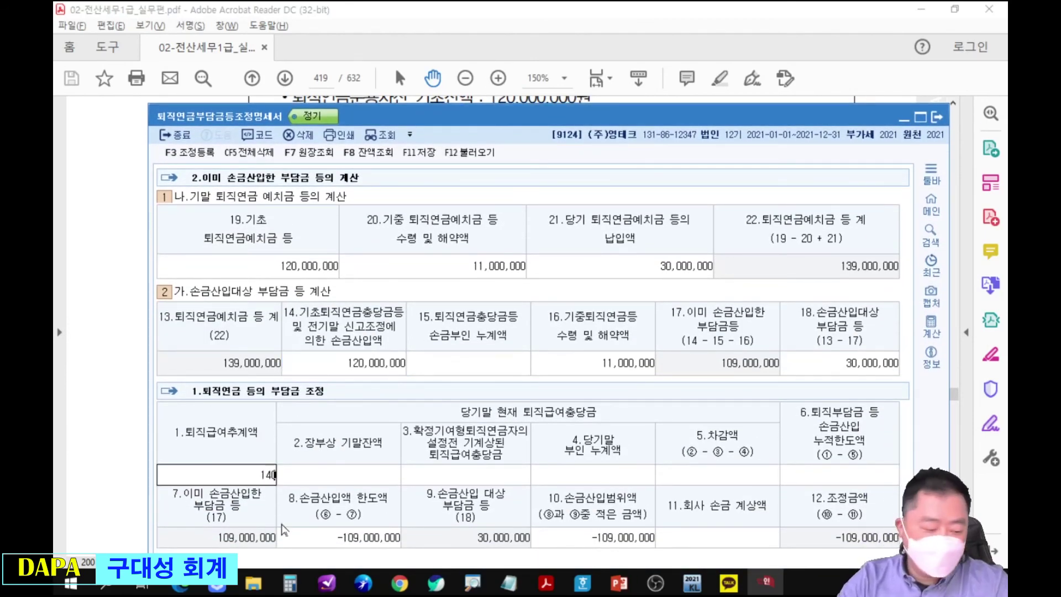
key(Return)
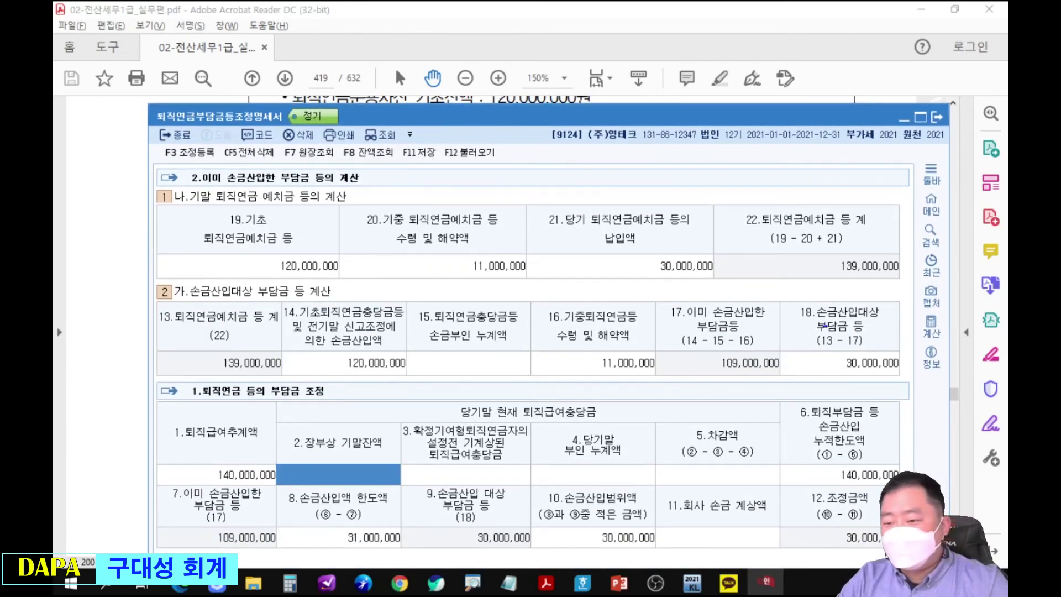
Circle the amounts in 18.손금산입대상 부담금 등 and 12.조정금액 in blue, link them, and clear the marks.
drag(823, 326, 920, 393)
mouse_move(827, 377)
mouse_down()
mouse_move(784, 455)
mouse_move(822, 507)
mouse_move(929, 570)
mouse_up()
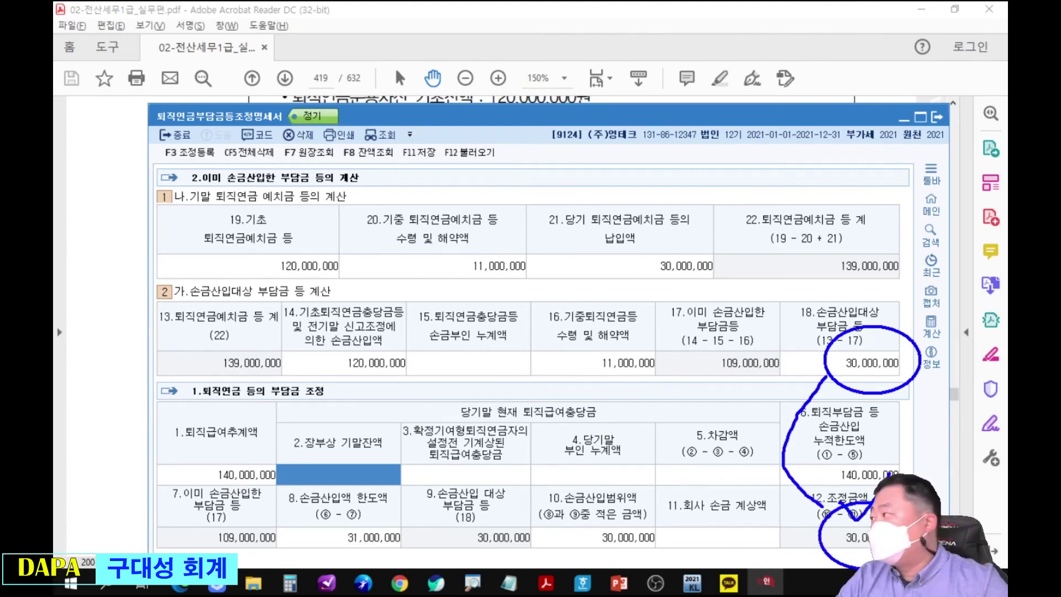
key(Escape)
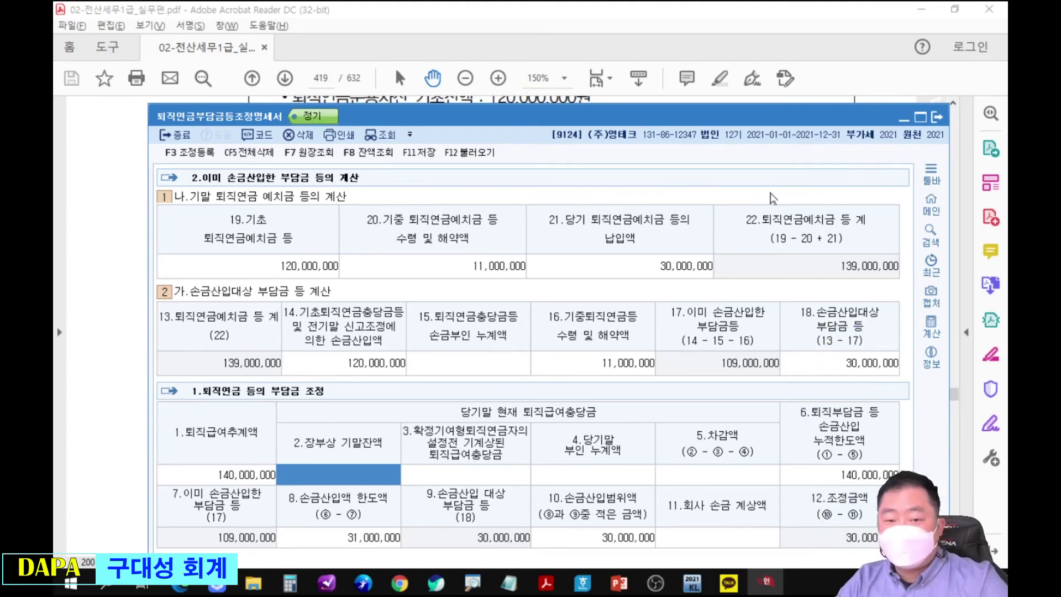
Open 조정 등록 and add 퇴직연금등손금산입 30,000,000 as 유보발생 under 손금산입 및 익금불산입.
key(F3)
drag(707, 150, 705, 290)
click(653, 409)
text(퇴직)
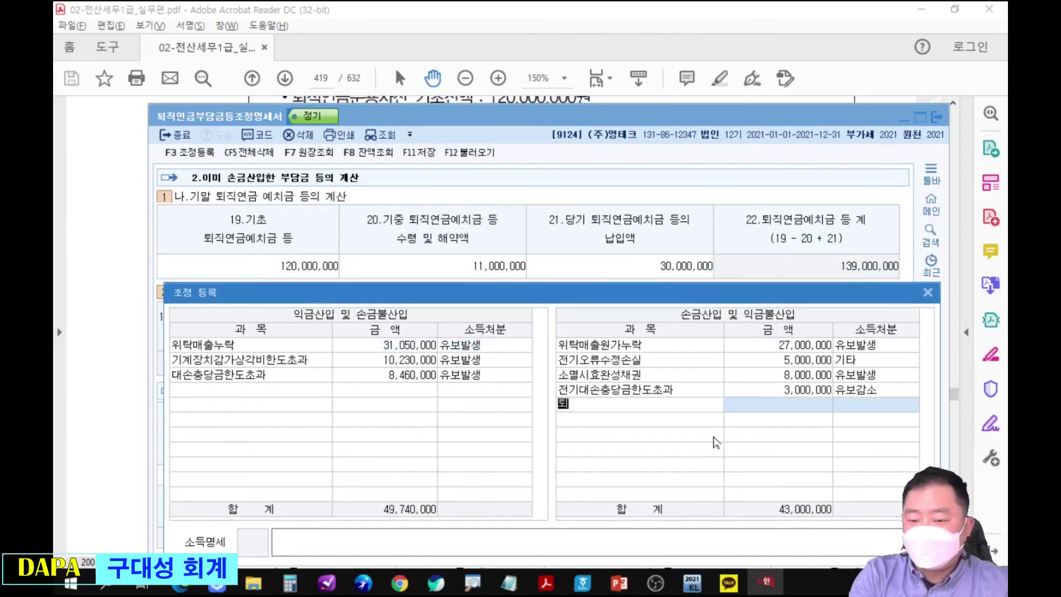
key(Return)
key(Return)
text(30000000)
key(Return)
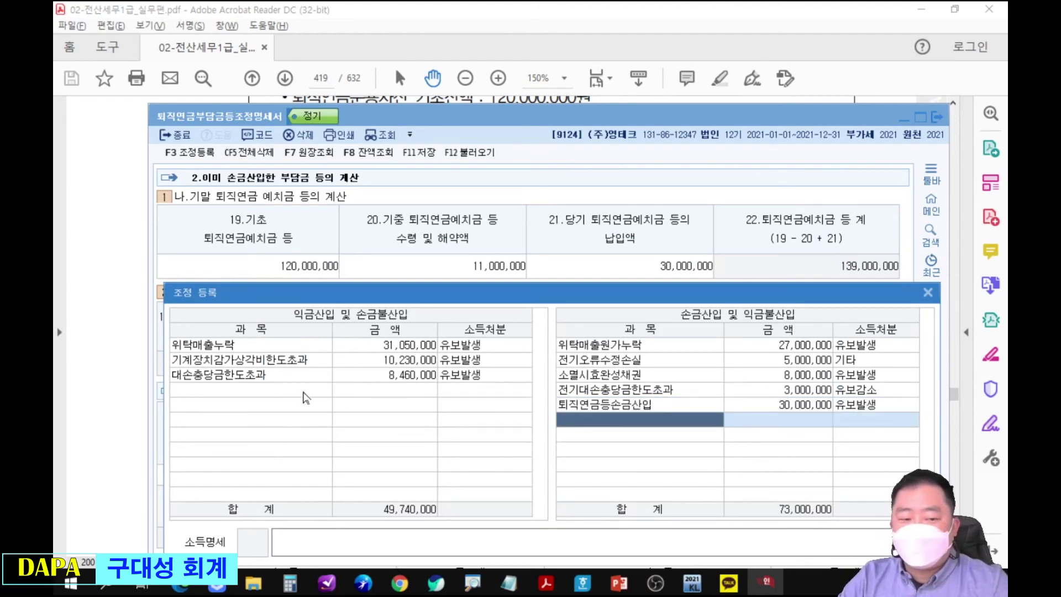
Add 퇴직연금등지급 11,000,000 as 유보감소 under 익금산입 및 손금불산입.
click(303, 391)
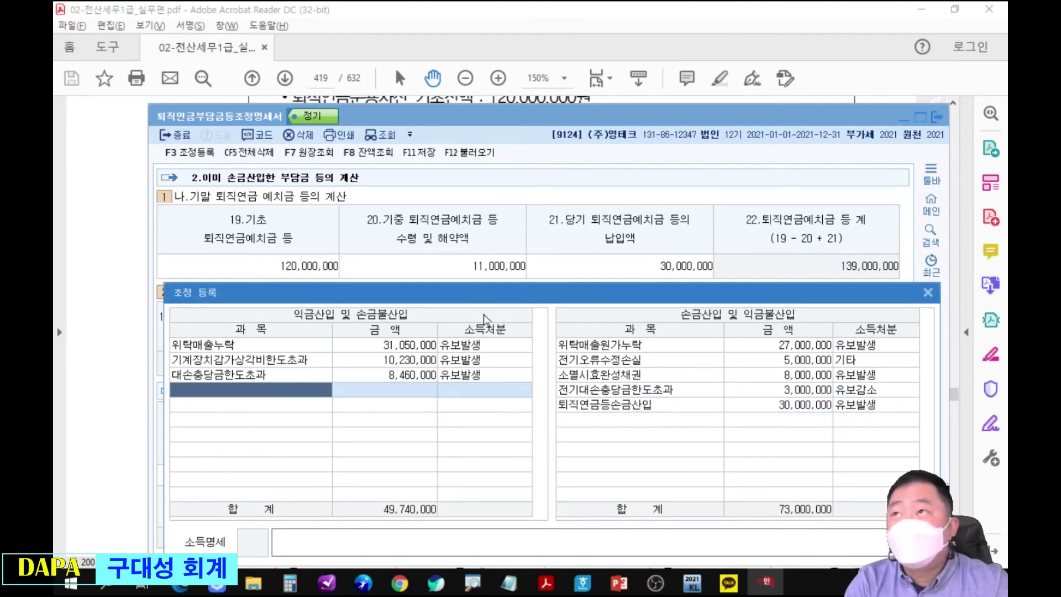
text(ㅌ)
text(지급)
key(Return)
key(Return)
text(11000000)
key(Return)
key(Return)
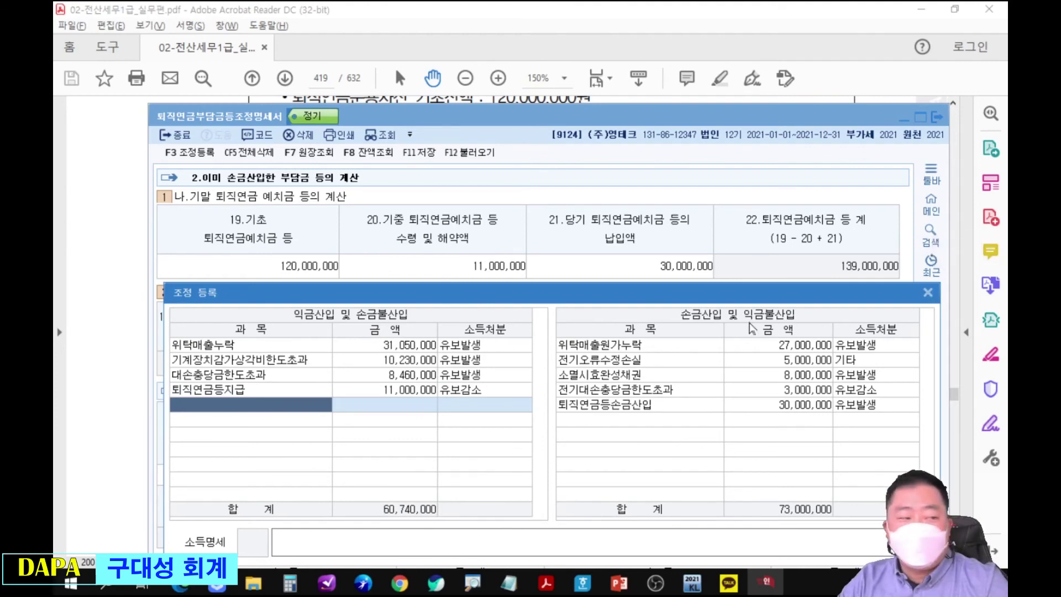
key(alt+Tab)
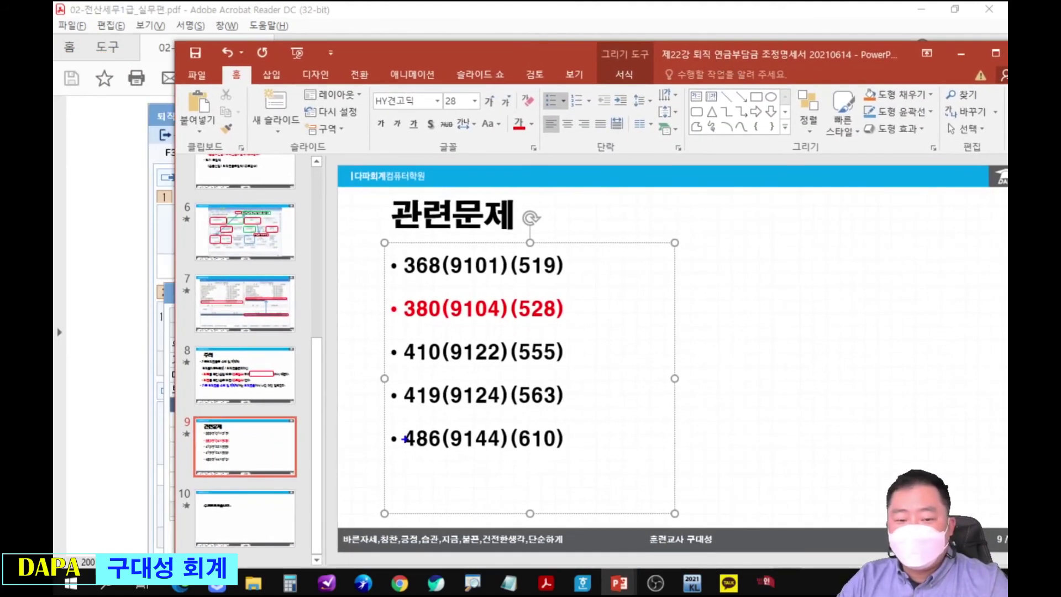
drag(381, 409, 588, 465)
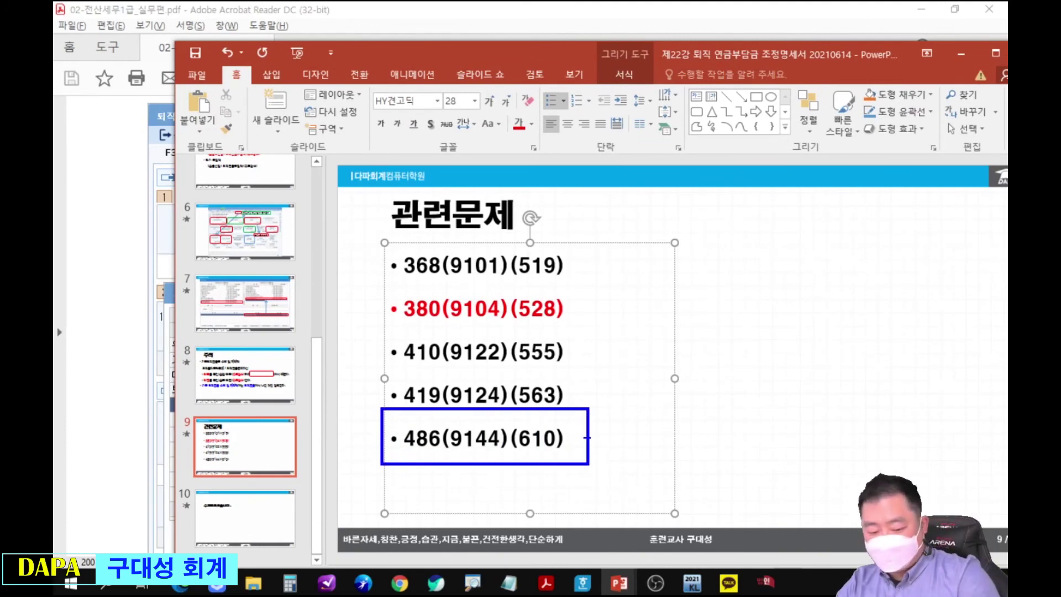
key(alt+Tab)
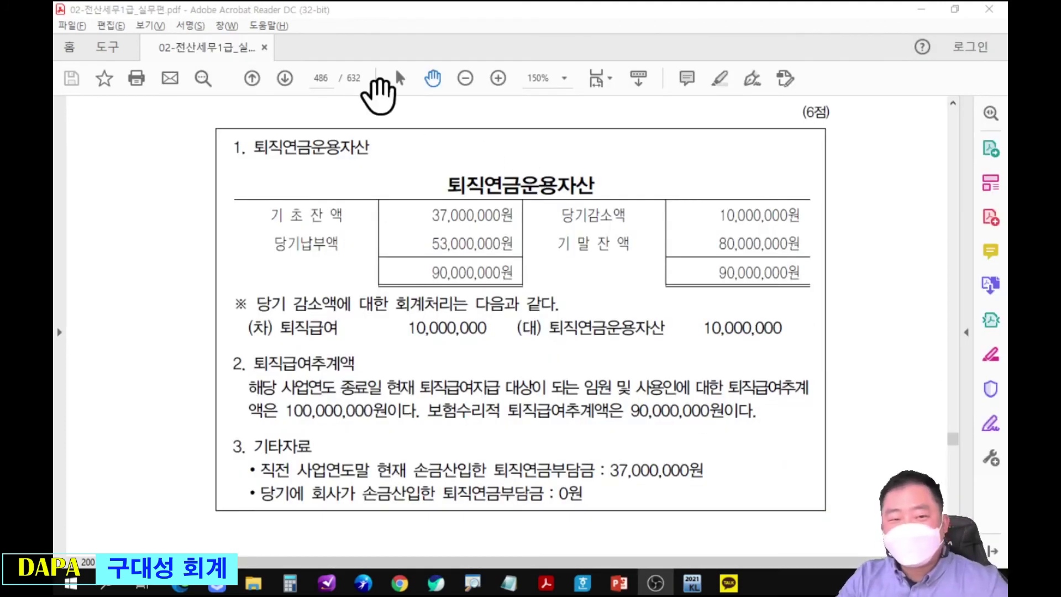
drag(332, 50, 318, 51)
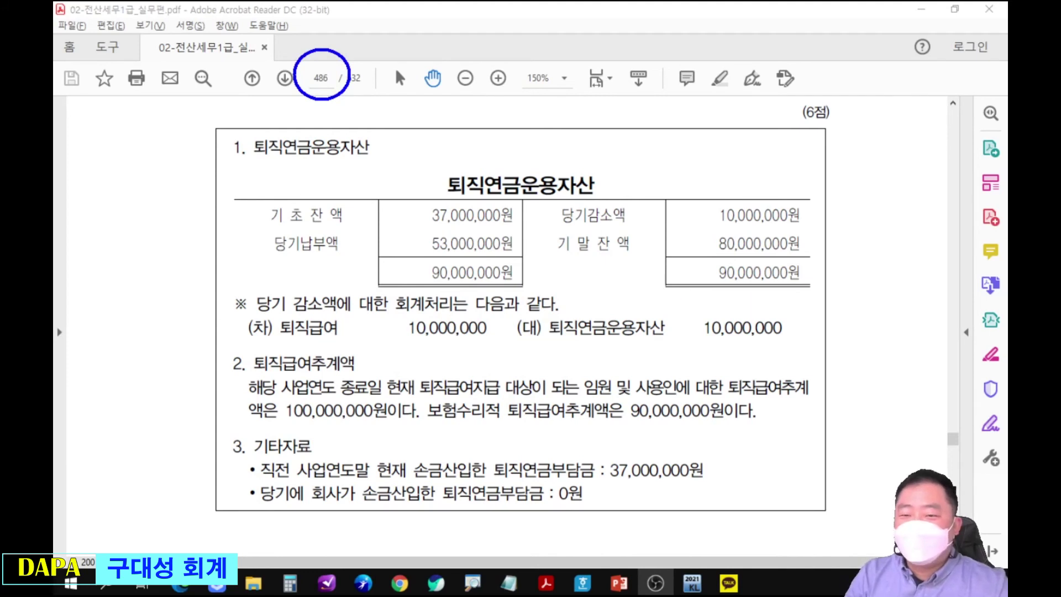
Circle the 당기감소액 and 당기납부액, mark 퇴직급여 with a wavy line, and link the underlined 퇴직연금운용자산 credit to the 당기감소액.
mouse_move(724, 213)
mouse_down()
mouse_move(718, 191)
mouse_move(806, 204)
mouse_move(799, 196)
mouse_move(850, 150)
mouse_up()
mouse_move(418, 225)
mouse_down()
mouse_move(512, 228)
mouse_move(429, 248)
mouse_up()
drag(271, 342, 323, 338)
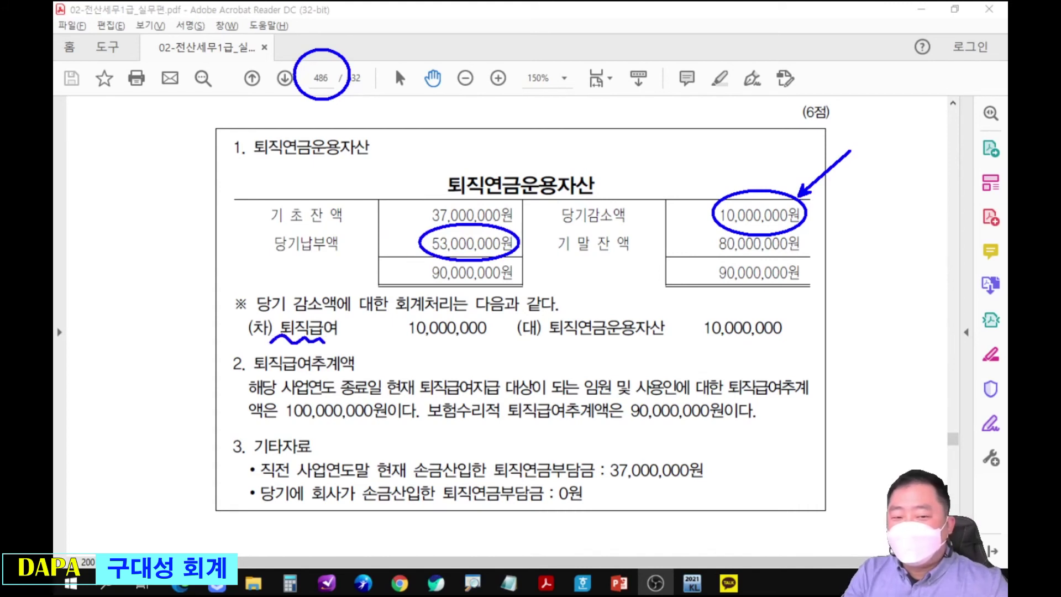
drag(559, 341, 781, 343)
mouse_move(788, 326)
mouse_down()
mouse_move(831, 251)
mouse_move(811, 222)
mouse_up()
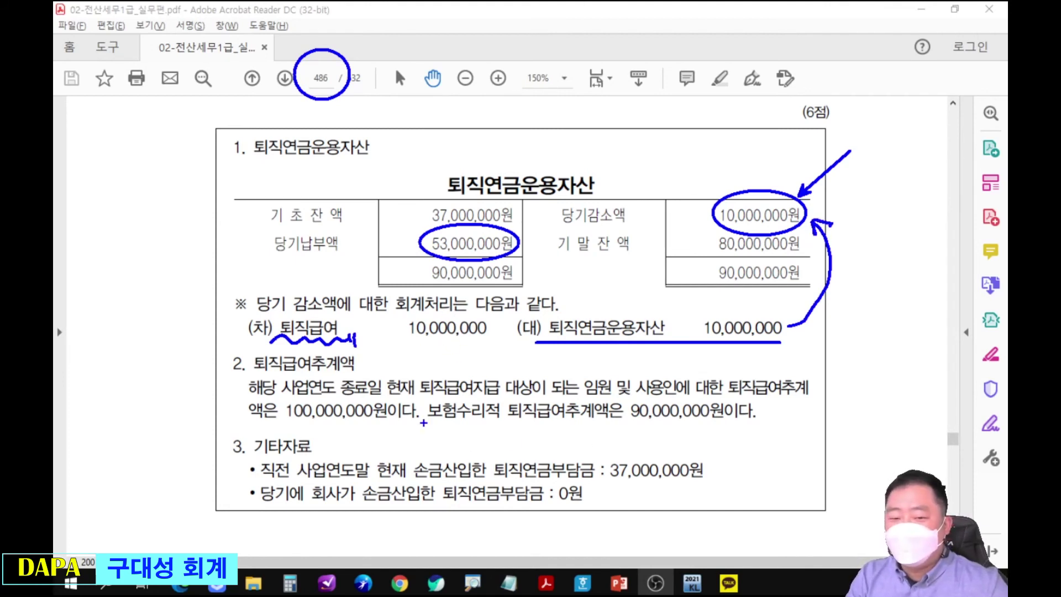
Circle the 100,000,000원 추계액 and link it to the 보험수리적 추계액, connect both 37,000,000원 amounts in red, and clear all marks.
mouse_move(395, 422)
mouse_down()
mouse_move(453, 450)
mouse_move(599, 419)
mouse_up()
mouse_move(277, 391)
mouse_down()
mouse_move(387, 401)
mouse_move(391, 412)
mouse_up()
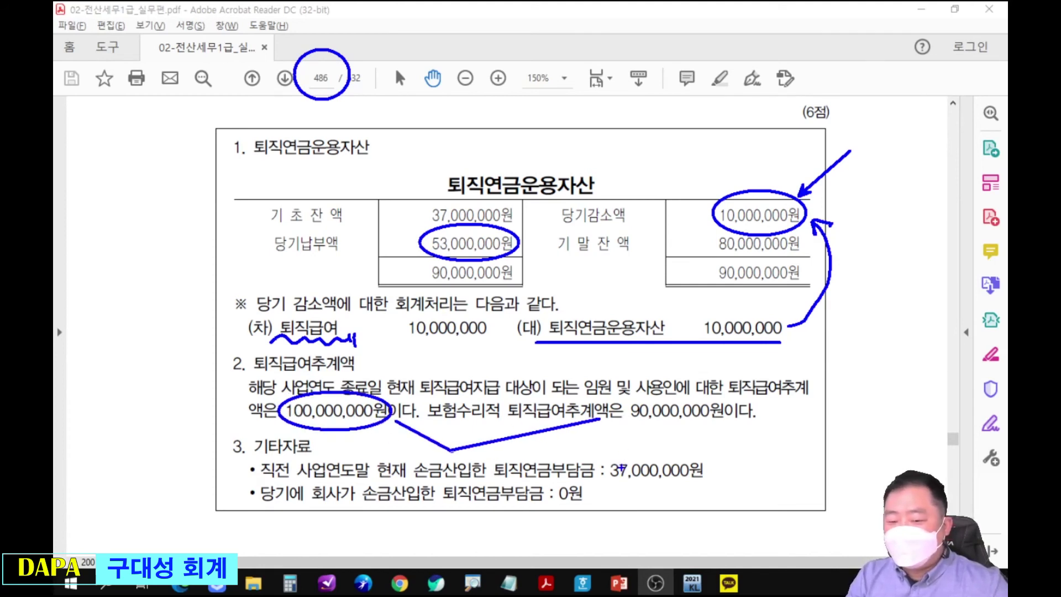
mouse_move(607, 461)
mouse_down()
mouse_move(672, 492)
mouse_move(677, 450)
mouse_move(614, 303)
mouse_move(525, 221)
mouse_up()
mouse_move(442, 199)
mouse_down()
mouse_move(476, 227)
mouse_move(517, 202)
mouse_move(522, 219)
mouse_up()
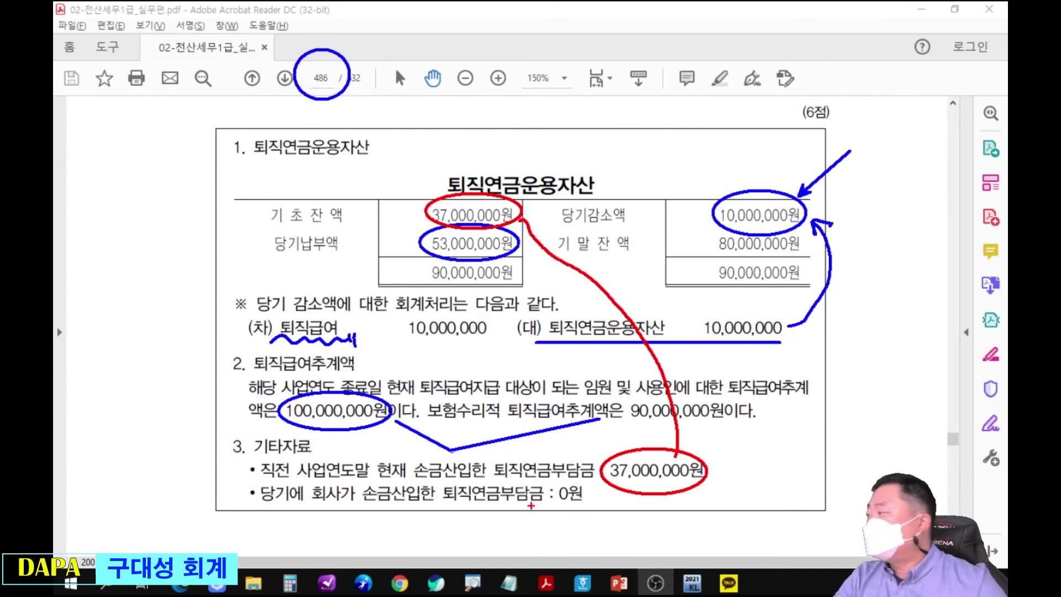
key(Escape)
Switch to KcLep, open 퇴직연금부담금등조정명세서 for company 9144, and enter 37,000,000 in 19.기초 퇴직연금예치금 등.
key(alt+Tab)
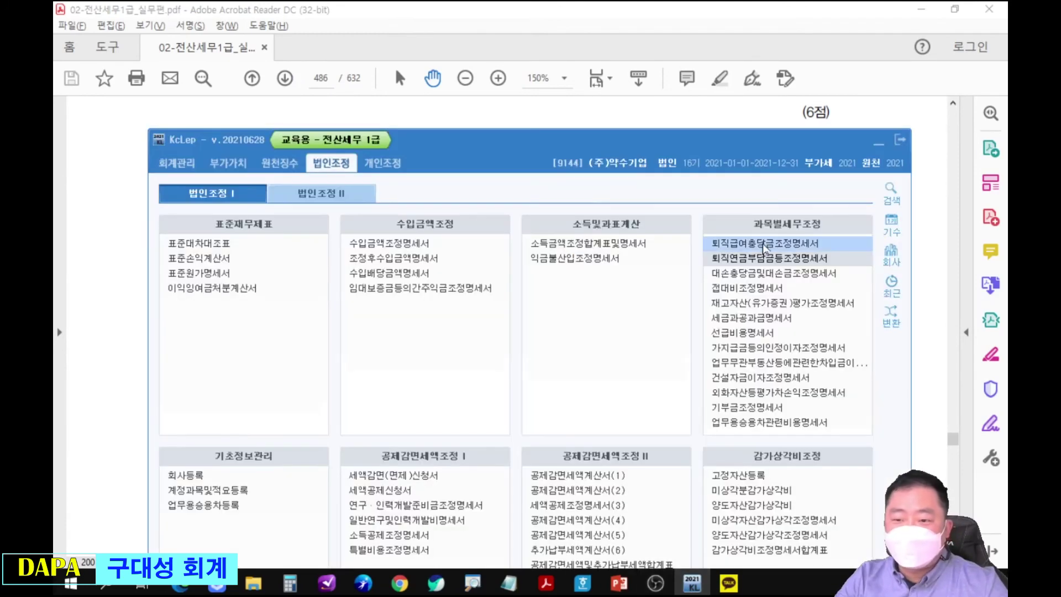
double_click(772, 263)
click(836, 33)
key(alt+Tab)
drag(760, 116, 767, 293)
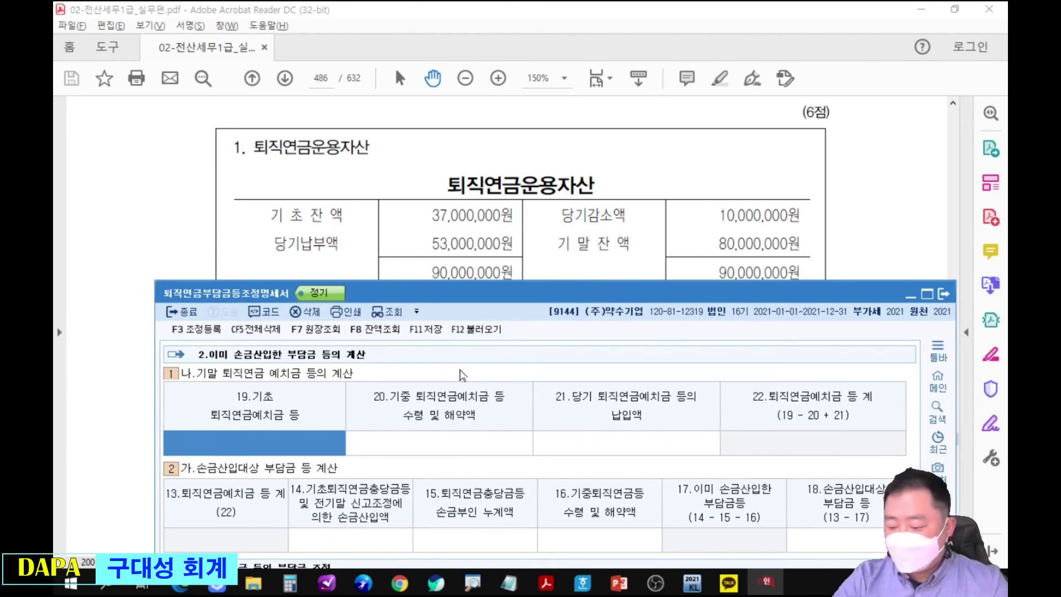
text(37000000)
key(Return)
Enter 37,000,000 as the 손금산입액 in field 14.
click(383, 549)
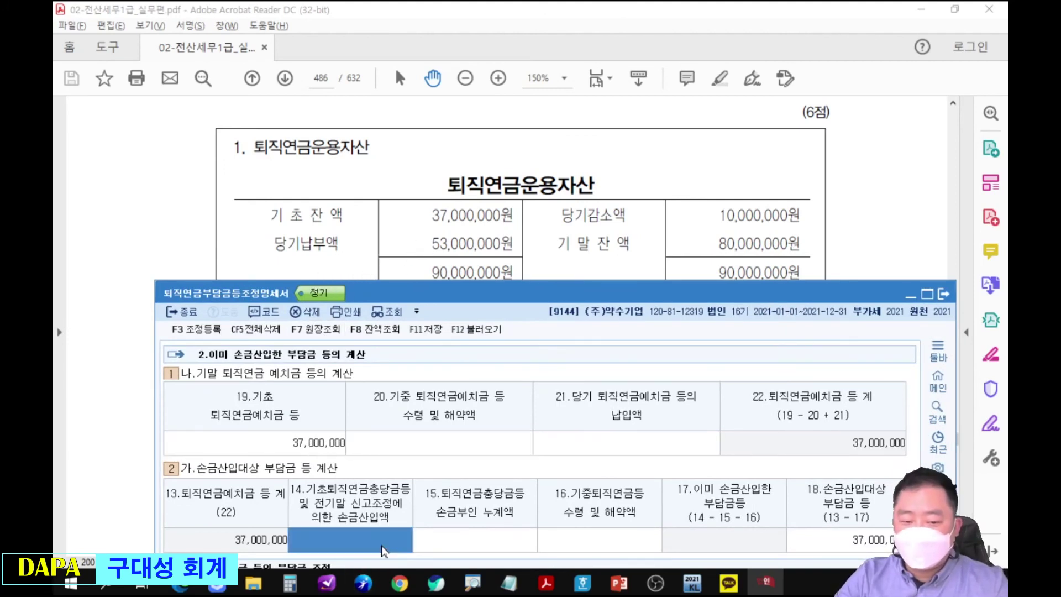
text(37000000)
key(Return)
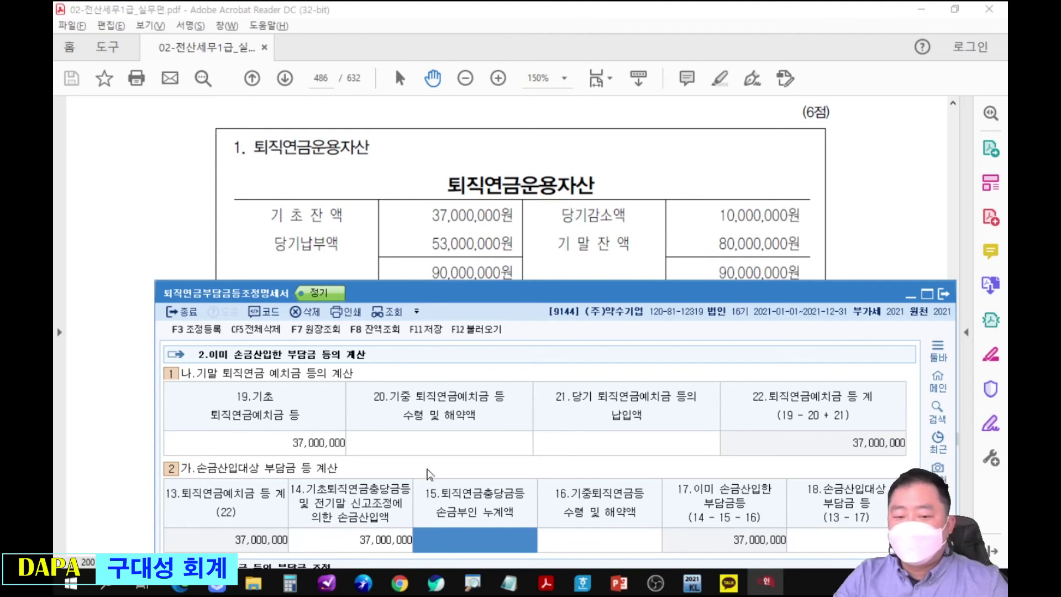
Enter 10,000,000 in 20.기중 퇴직연금예치금 등 수령 및 해약액 and 53,000,000 in 21.당기 퇴직연금예치금 등의 납입액.
click(437, 446)
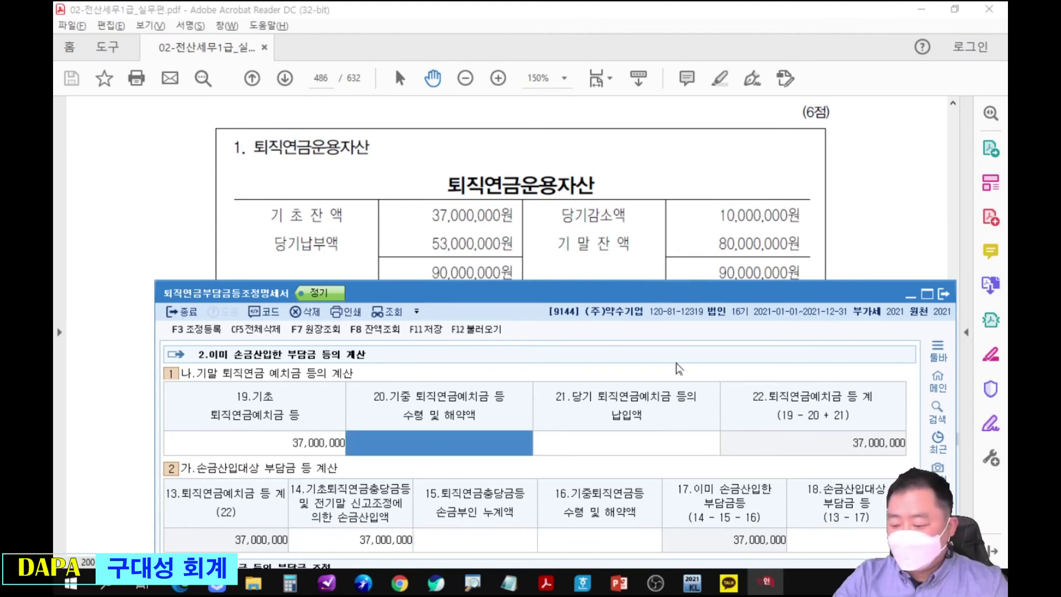
text(10,000,000)
key(Return)
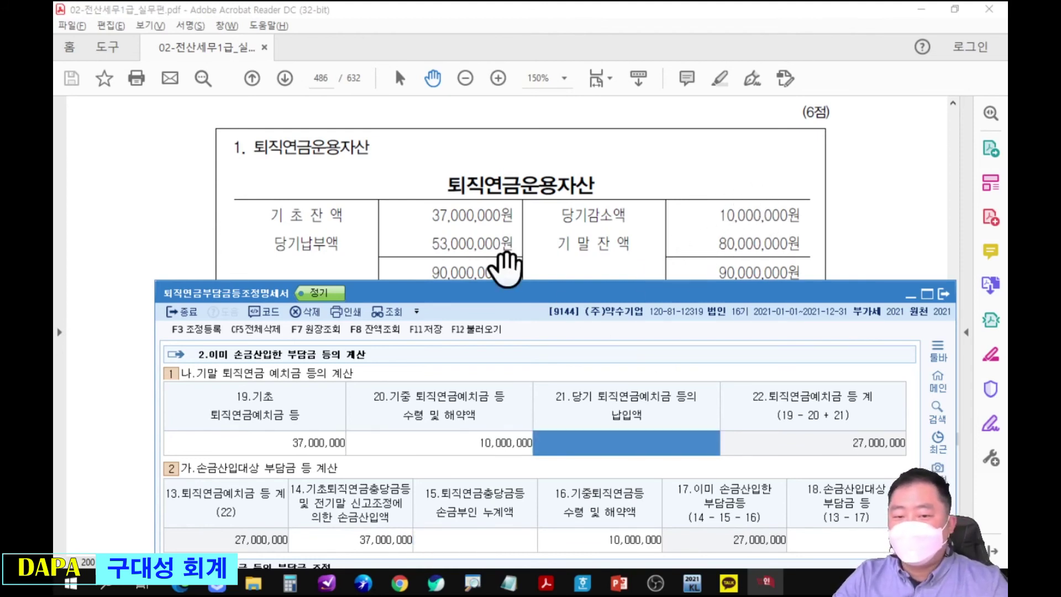
text(53000000)
key(Return)
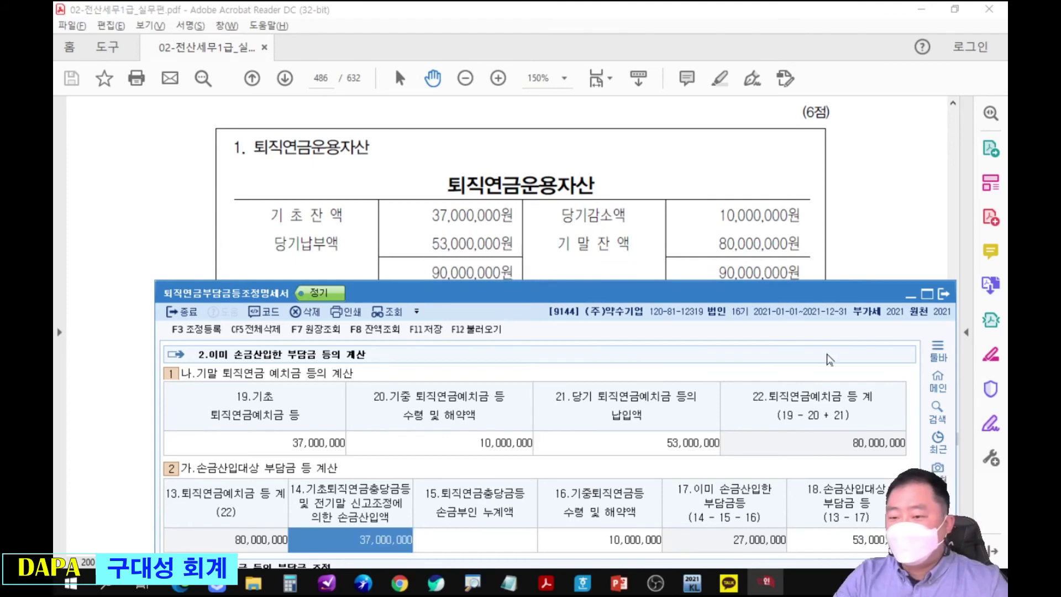
Consult the problem's 퇴직급여추계액 section and enter 100,000,000 in 1.퇴직급여추계액 for company 9144.
click(848, 261)
scroll(754, 359, down, 3)
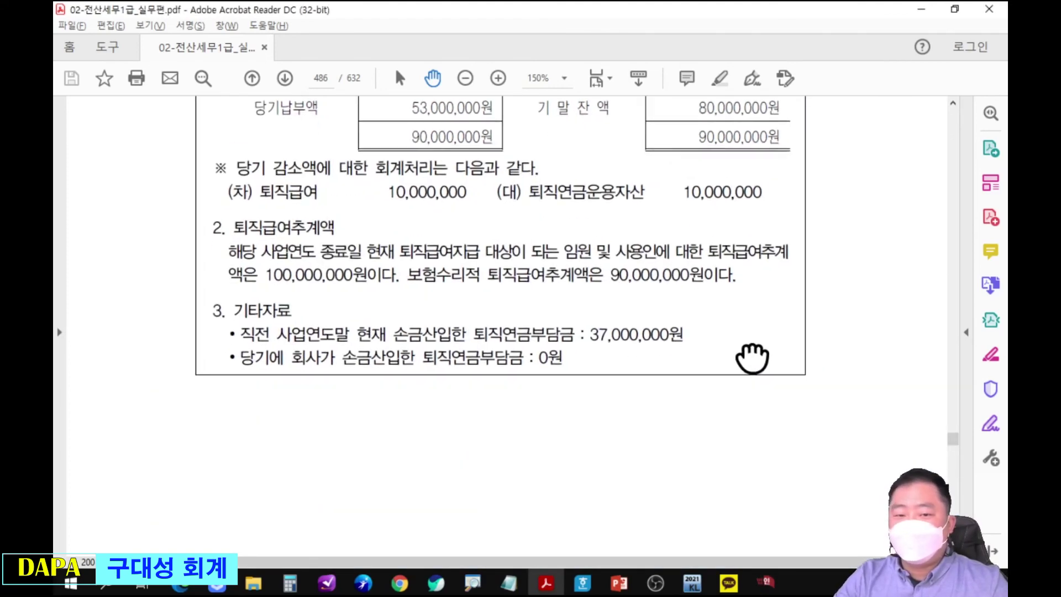
drag(753, 360, 753, 312)
drag(638, 314, 649, 252)
key(alt+Tab)
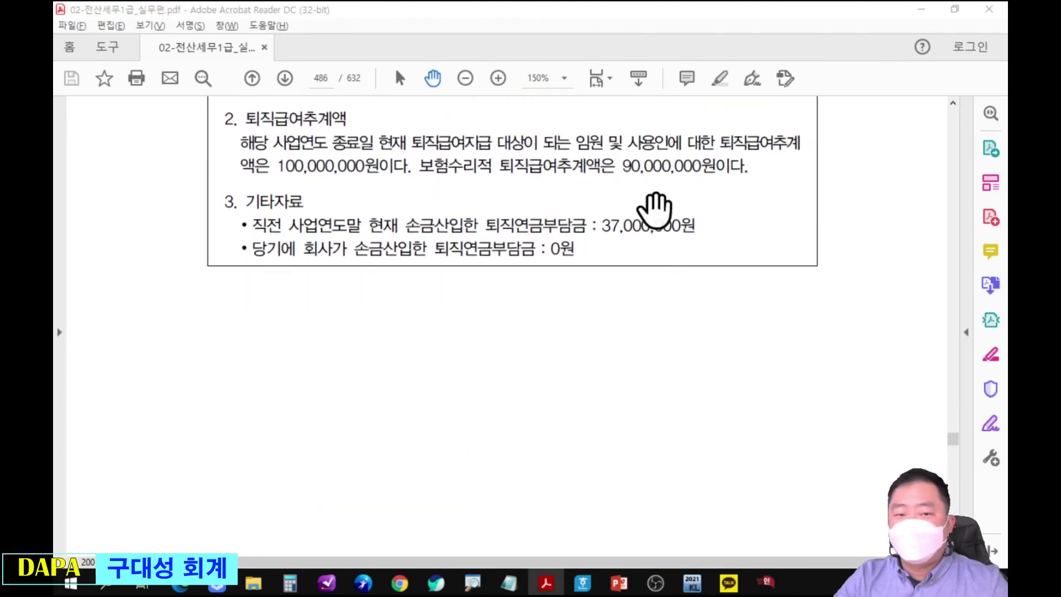
drag(652, 295, 659, 50)
click(270, 407)
text(100,000,000)
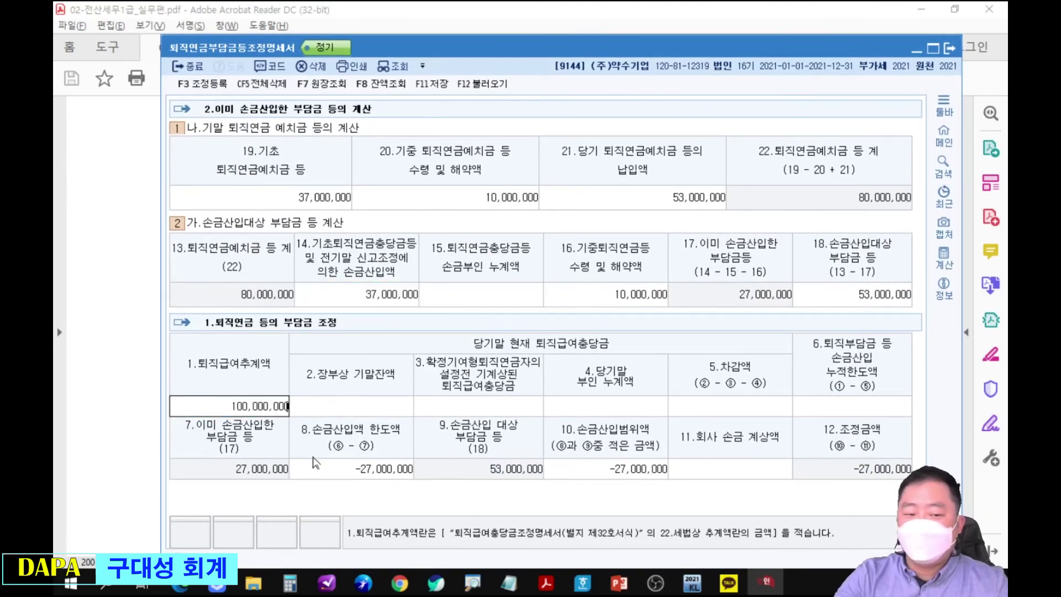
key(Return)
Circle and link the amounts in fields 18 and 12 in red, clear the marks, and open 조정 등록.
mouse_move(856, 262)
mouse_down()
mouse_move(857, 312)
mouse_move(805, 406)
mouse_move(848, 449)
mouse_up()
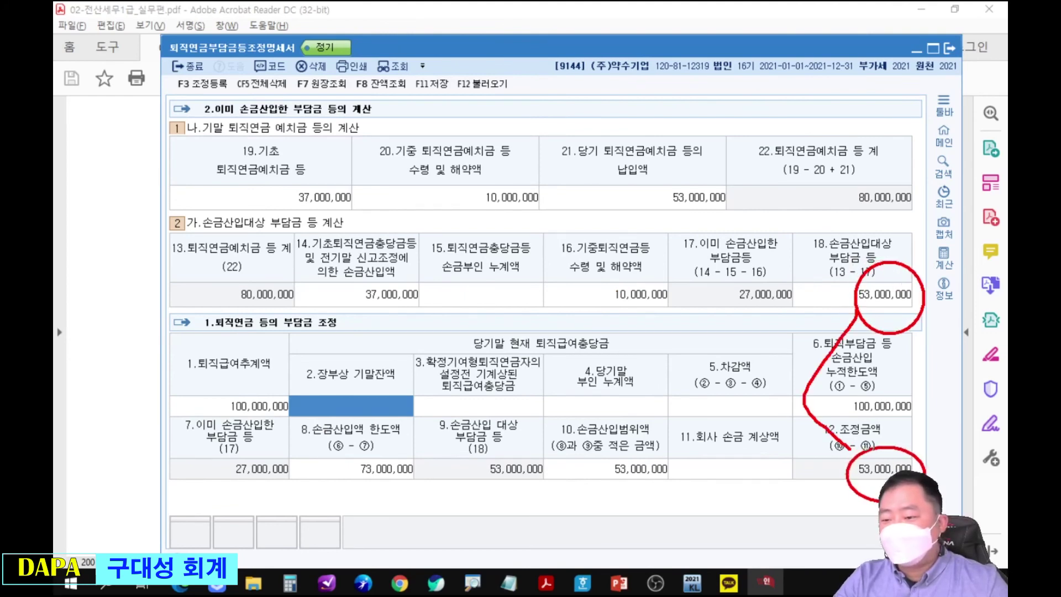
key(Escape)
key(F3)
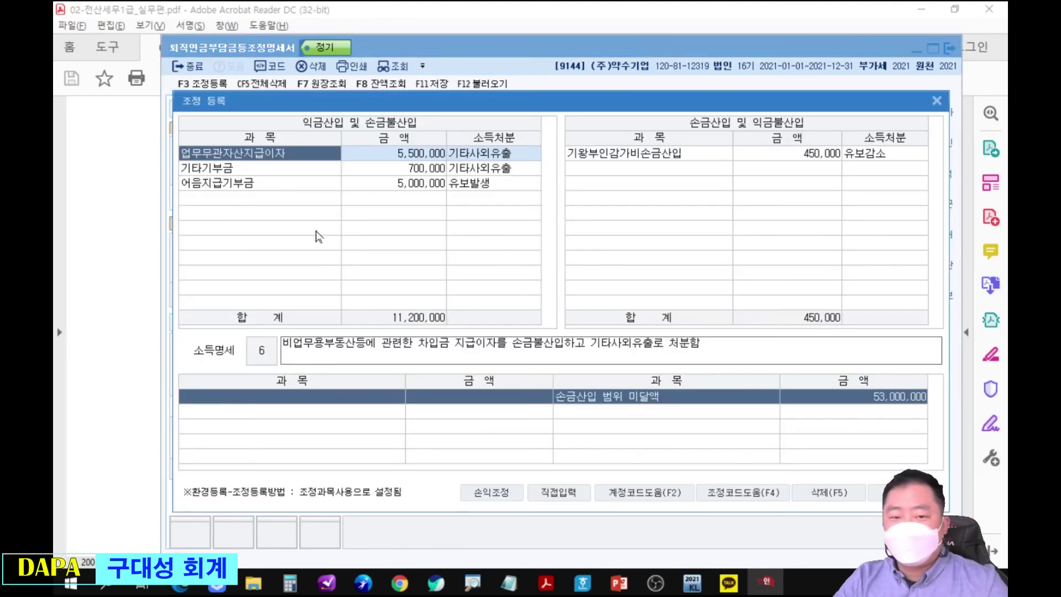
Add 퇴직연금등지급 of 10,000,000 with 유보감소 to 익금산입 및 손금불산입 in 조정 등록.
drag(429, 107, 439, 229)
click(287, 326)
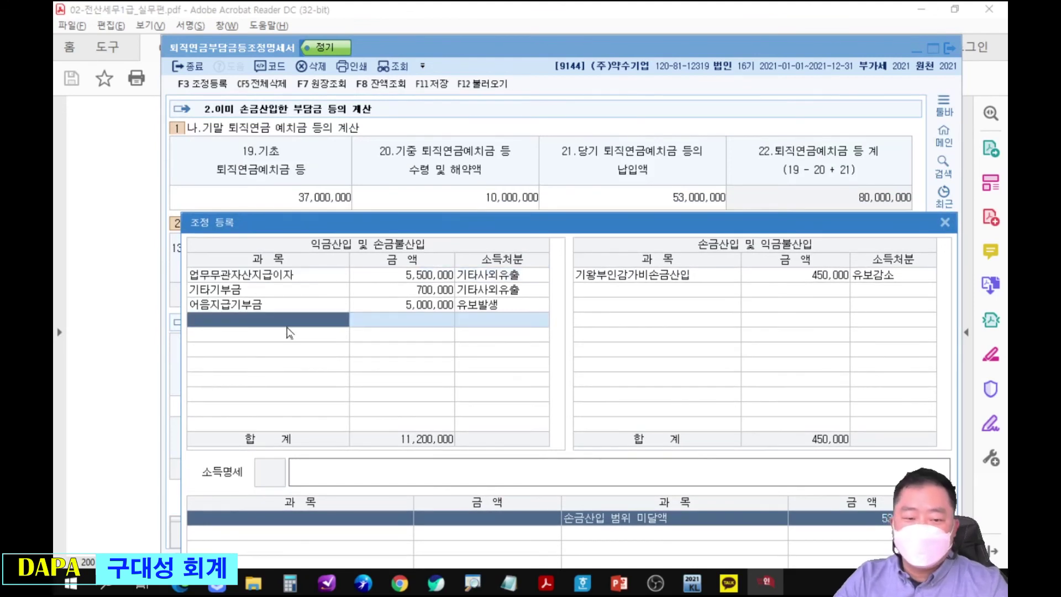
text(퇴직)
key(Return)
key(Return)
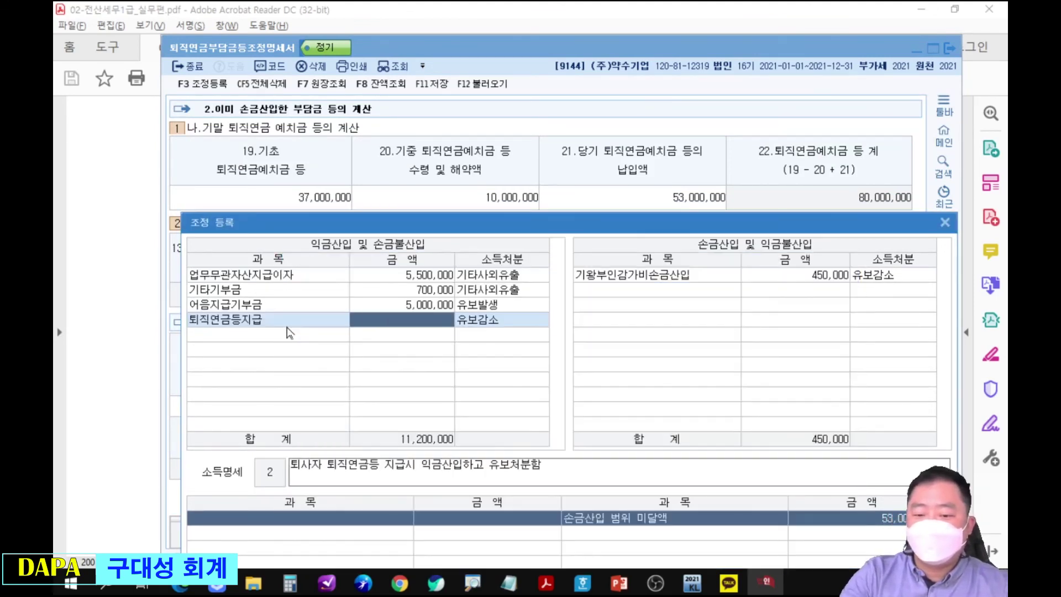
text(10000000)
key(Return)
key(Return)
key(Return)
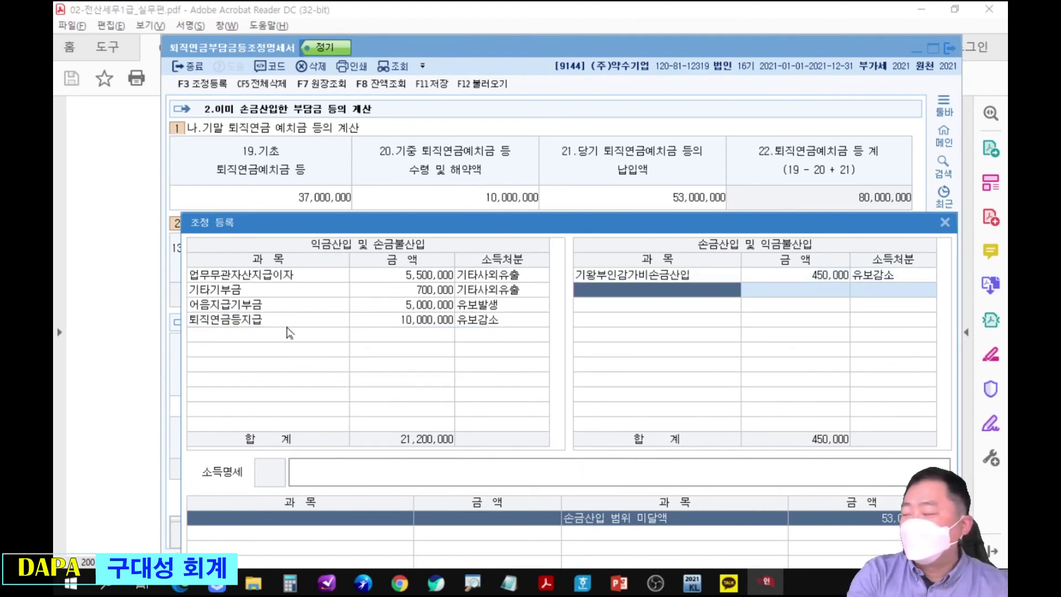
Add 퇴직연금등손금산입 of 53,000,000 with 유보발생 to 손금산입 및 익금불산입.
text(퇴직)
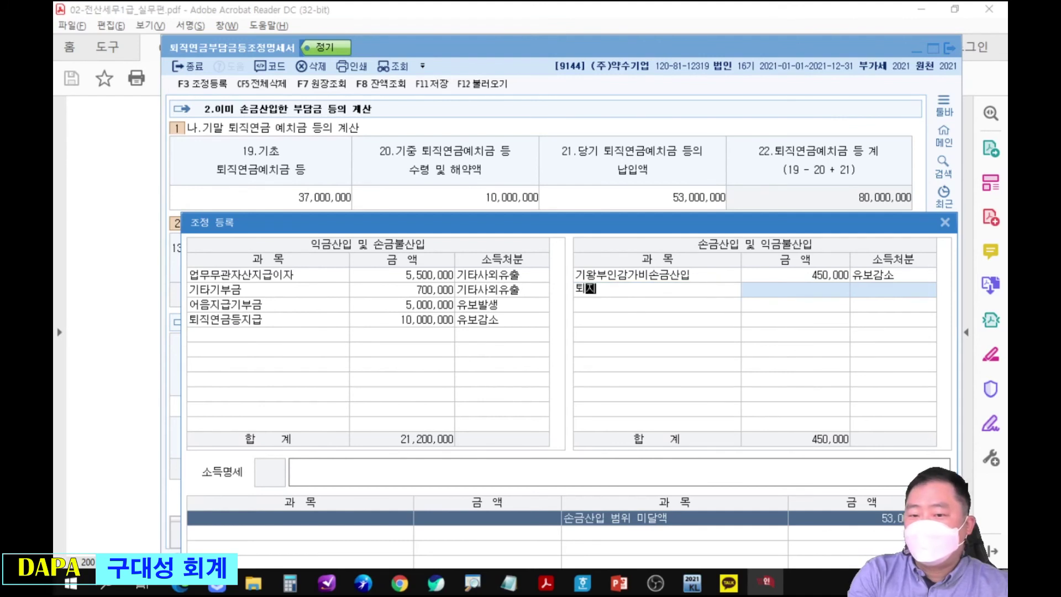
key(Return)
key(Return)
text(53000000)
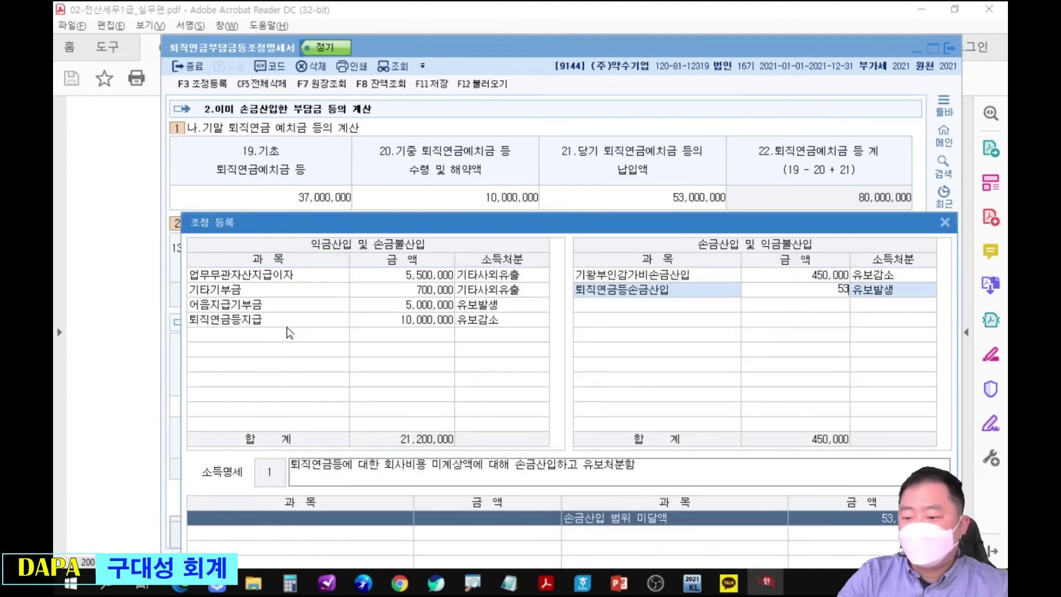
key(Return)
key(Return)
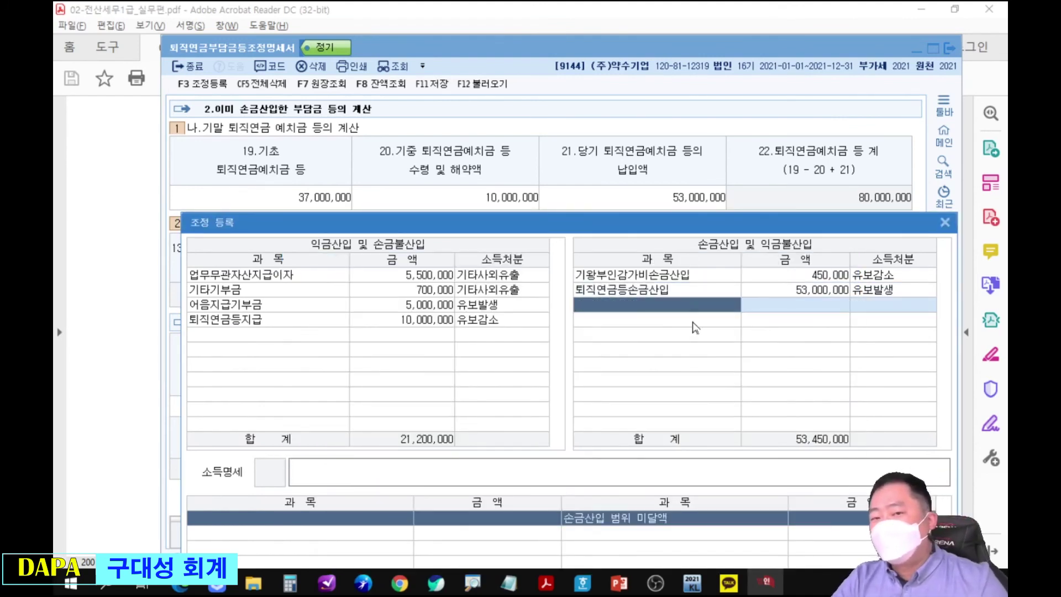
Switch to the PowerPoint slide show and draw a red arrow from 22.세법상 추계액 on the 퇴직급여충당금 slide, clearing it when done.
key(alt+Tab)
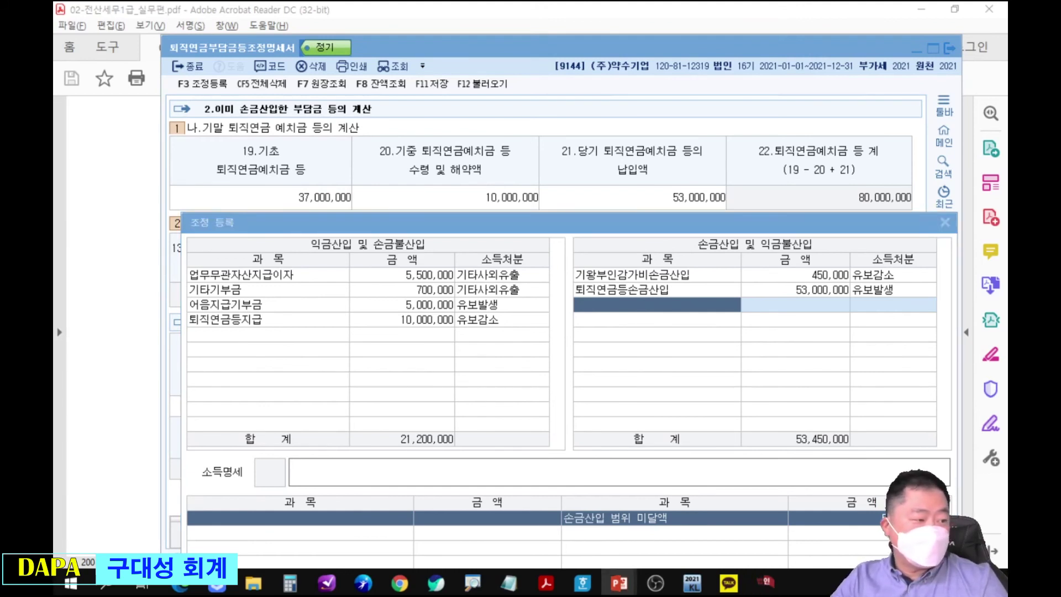
key(shift+F5)
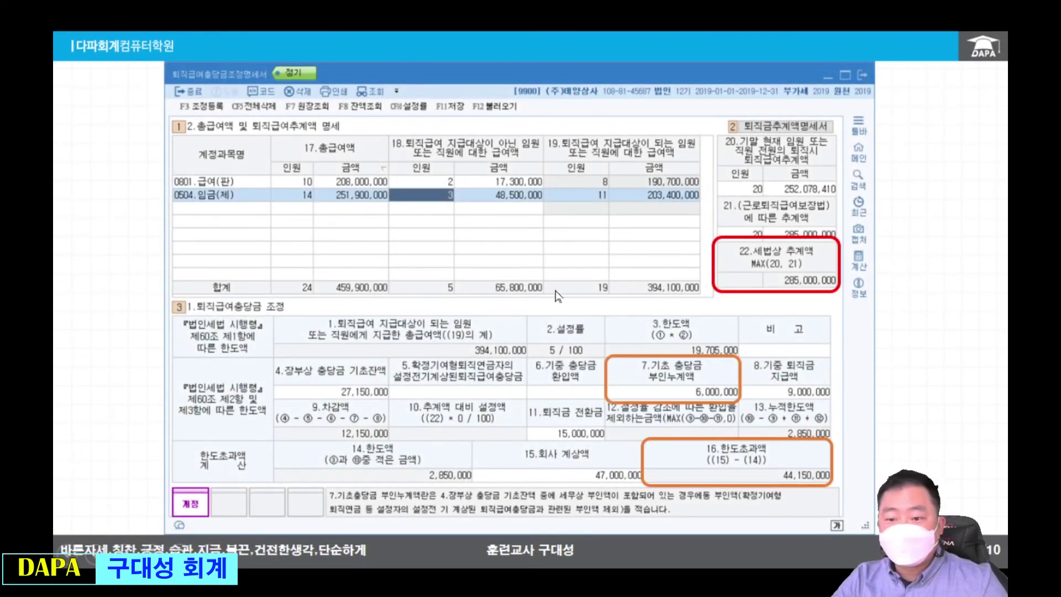
click(737, 289)
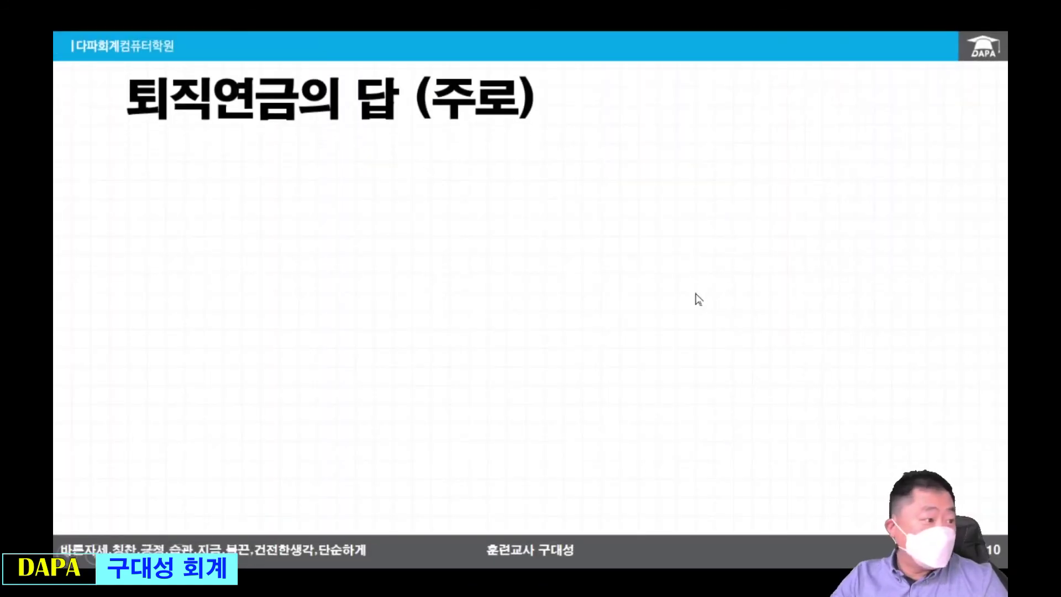
click(646, 289)
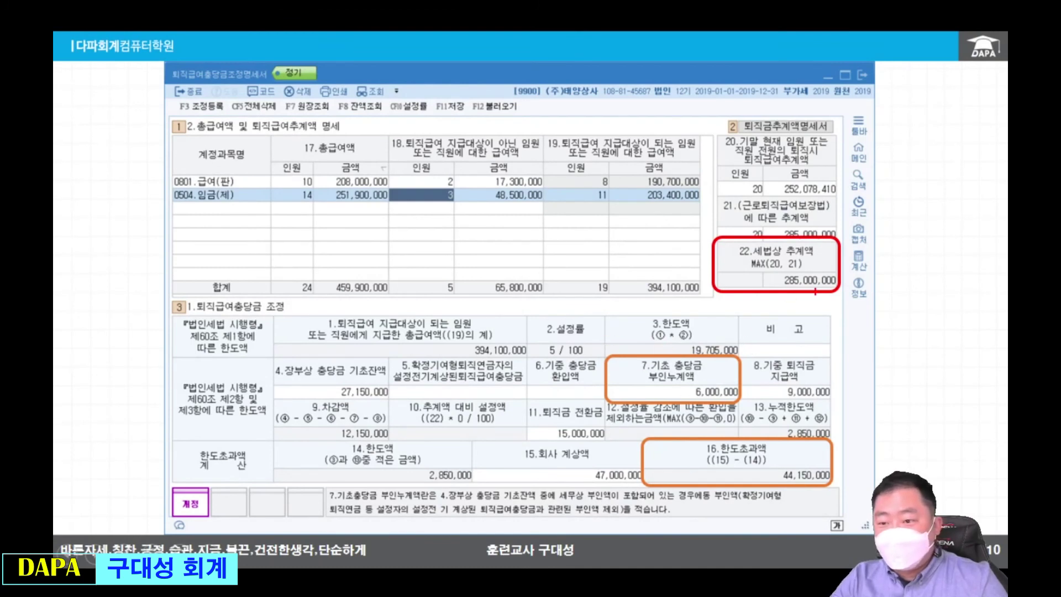
mouse_move(822, 290)
mouse_down()
mouse_move(929, 373)
mouse_move(854, 383)
mouse_up()
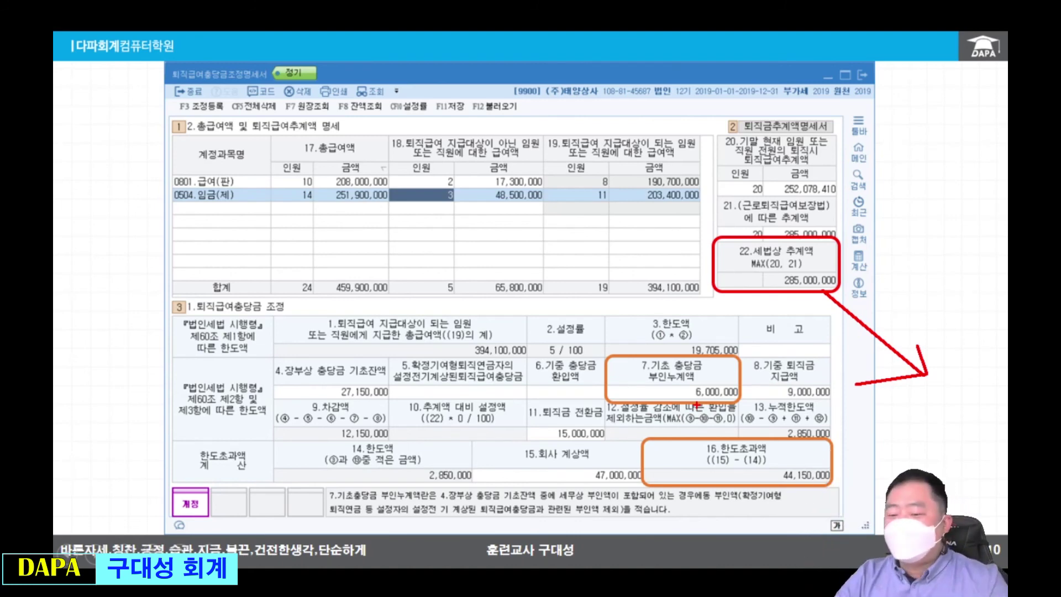
key(Escape)
Show the 퇴직연금의 답 slide, circle 당기지급액 and 당기 불입액 in red, and clear the marks.
click(644, 350)
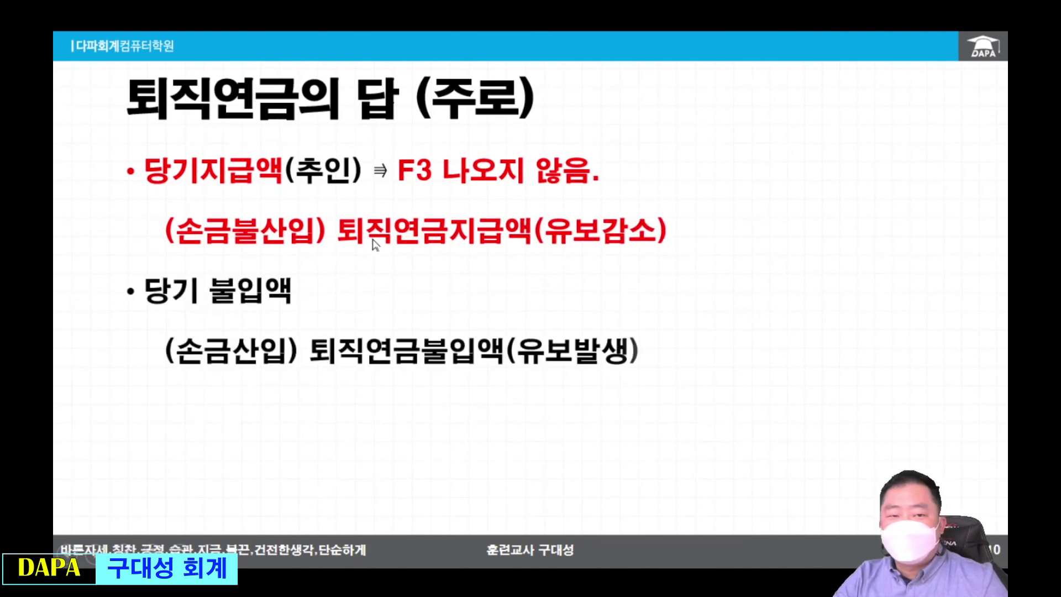
drag(118, 134, 143, 145)
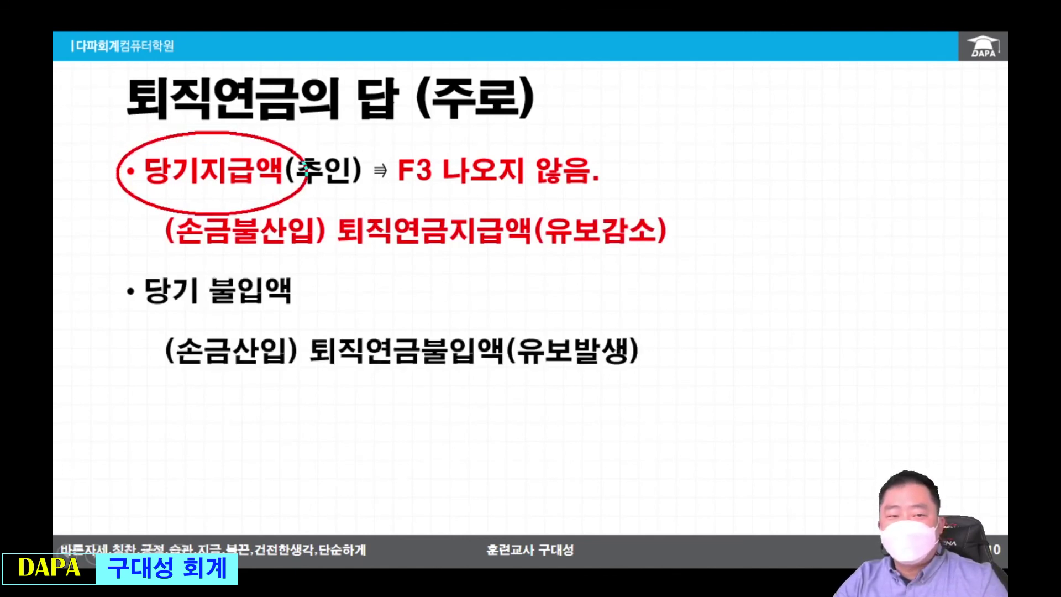
drag(123, 253, 124, 256)
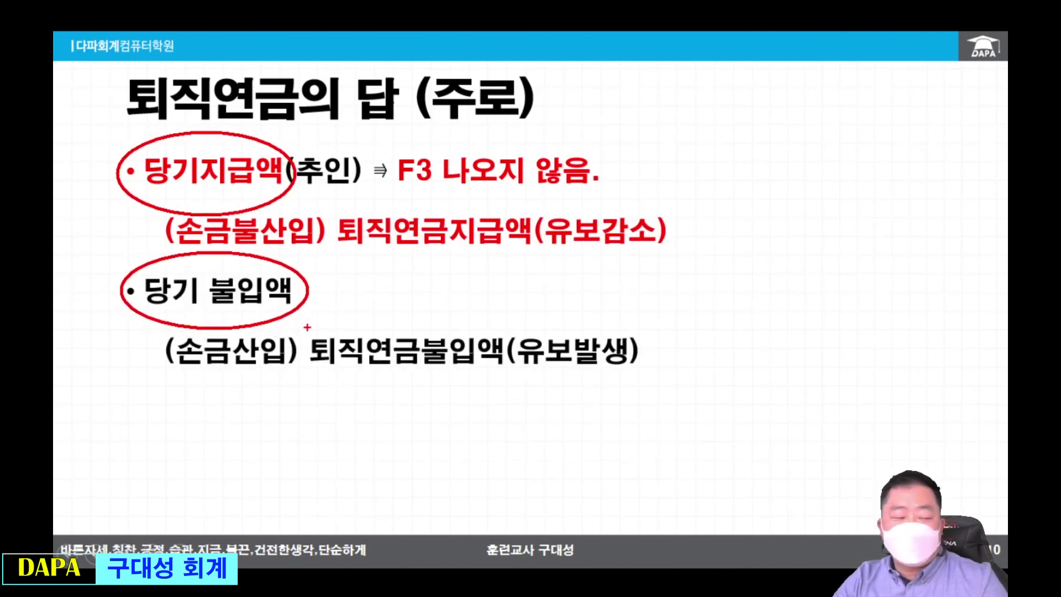
key(Escape)
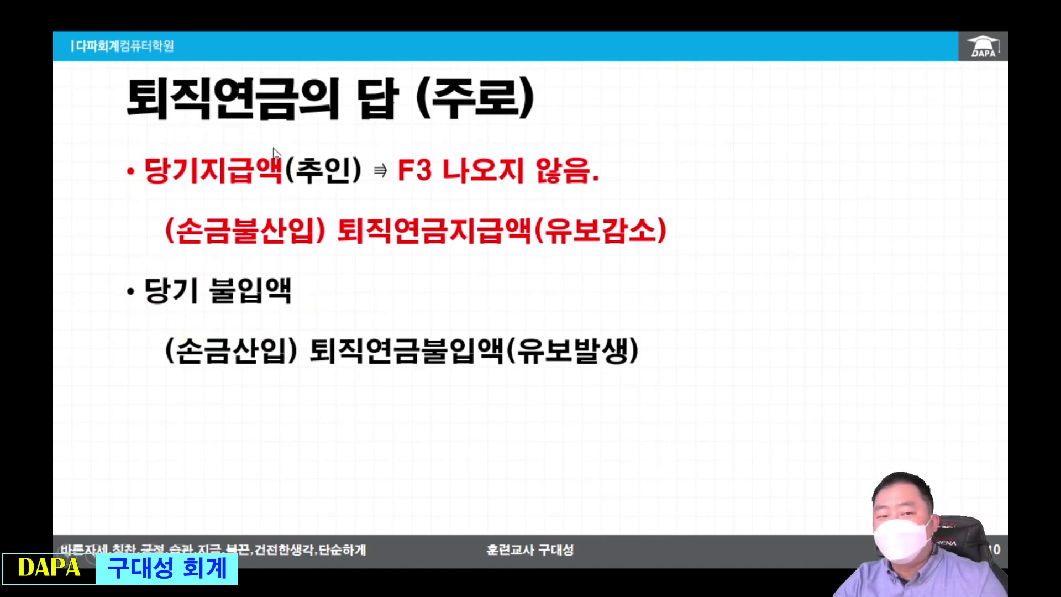
Circle 당기지급액 and underline "F3 나오지 않음" in red, clear the marks, and advance to the following slide.
mouse_move(137, 147)
mouse_down()
mouse_move(260, 195)
mouse_move(279, 154)
mouse_up()
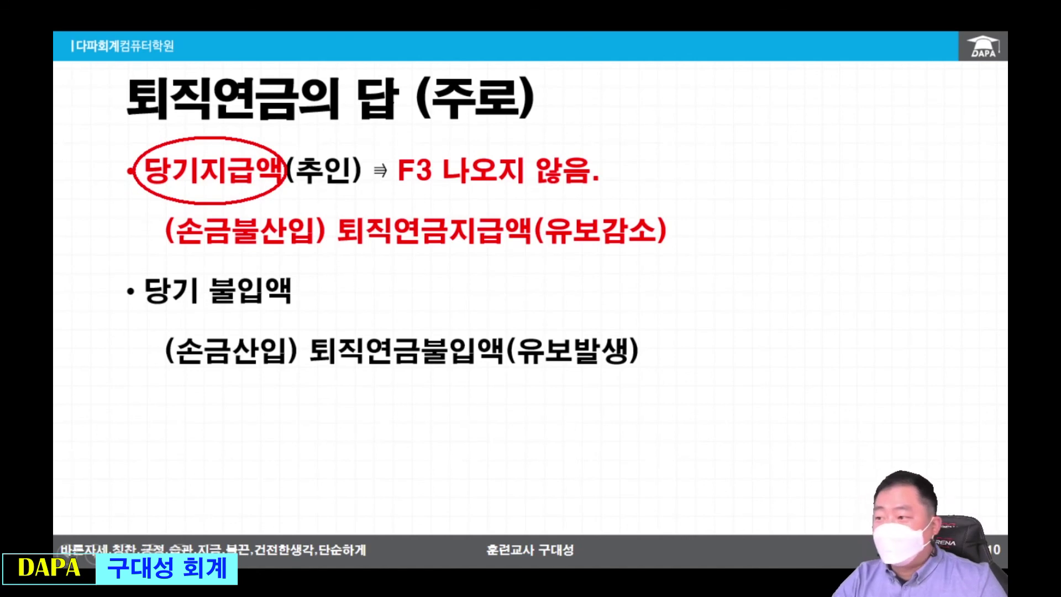
drag(395, 196, 615, 196)
key(Escape)
click(350, 321)
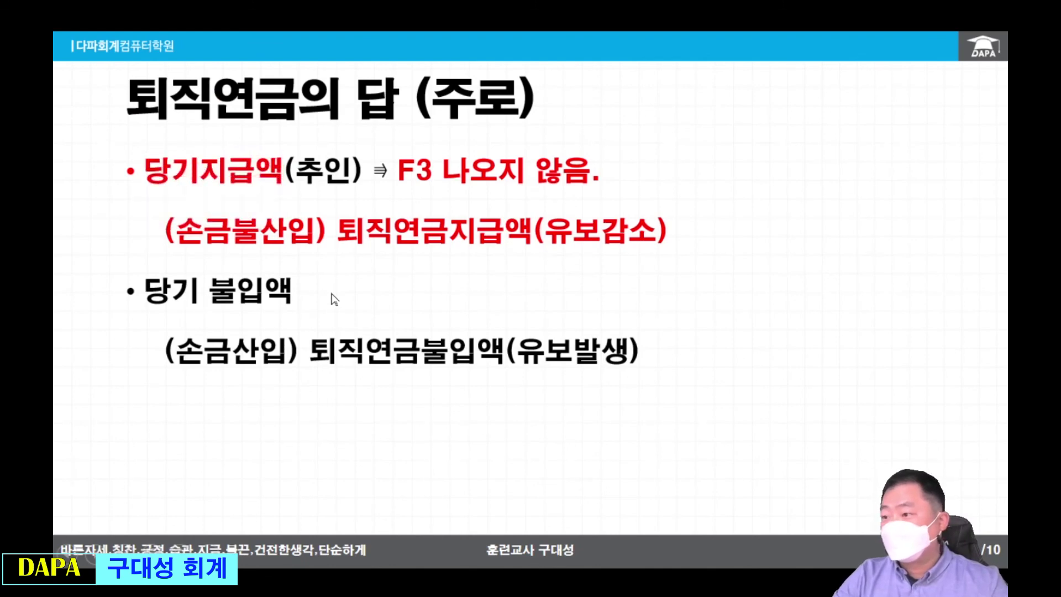
click(331, 299)
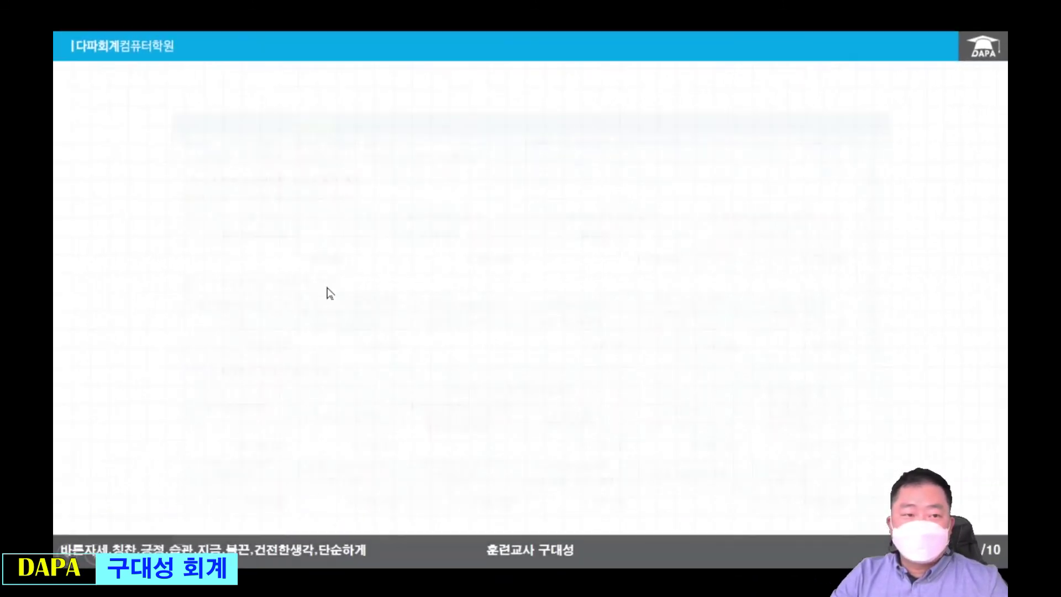